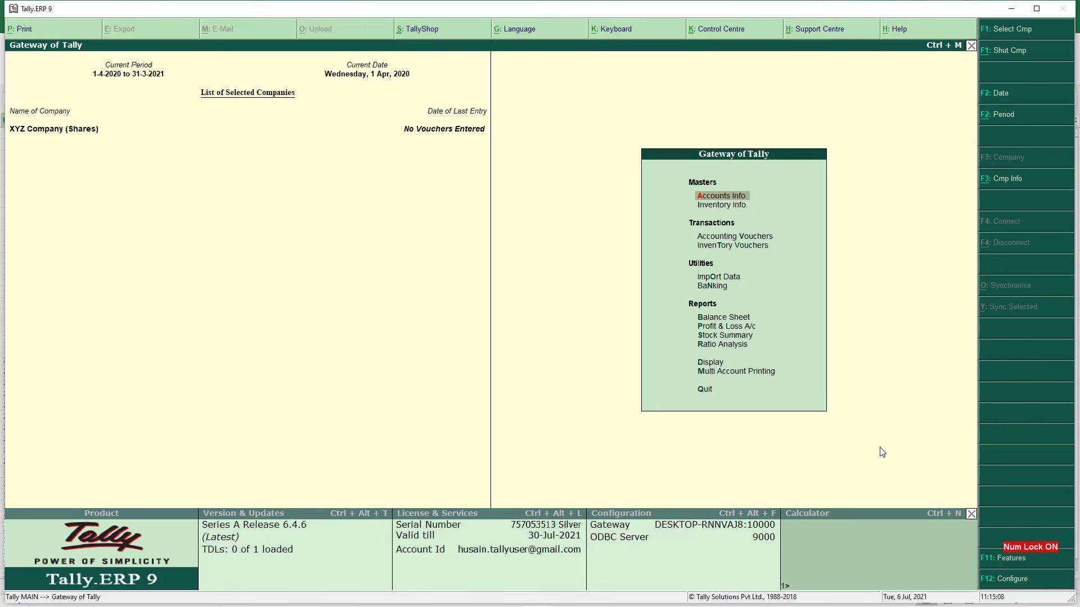
Set Maintain multiple Godowns to Yes in Inventory Features and accept the change
key("F11")
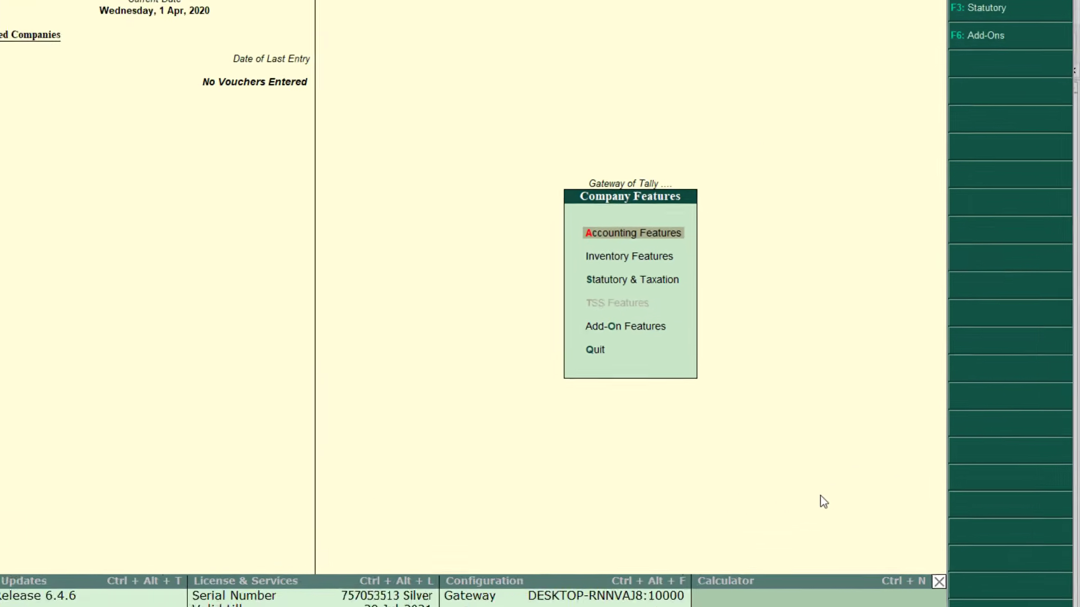
key("Down")
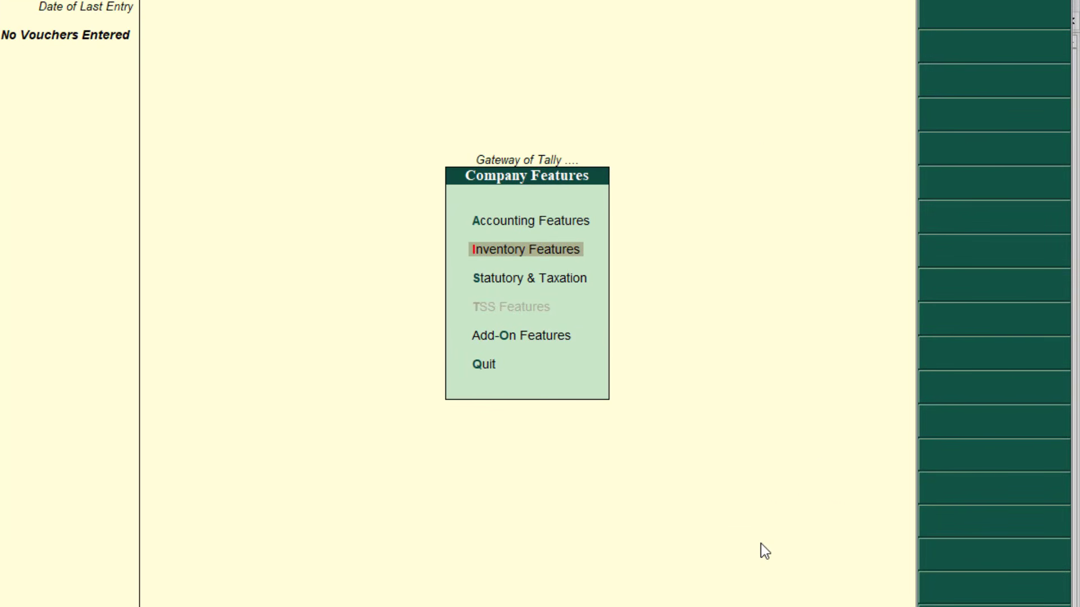
key("Return")
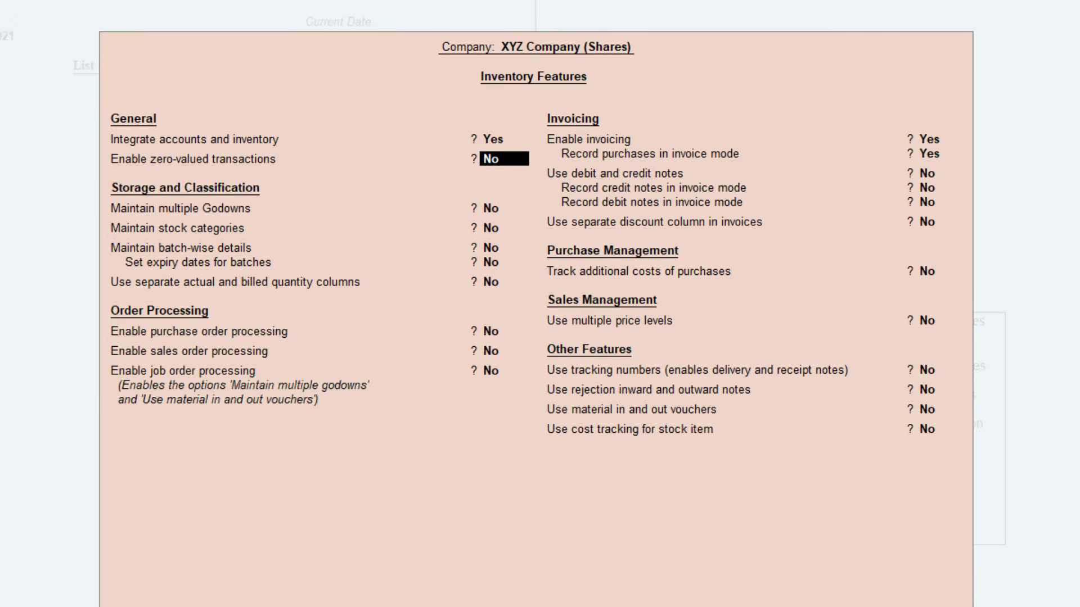
key("Return")
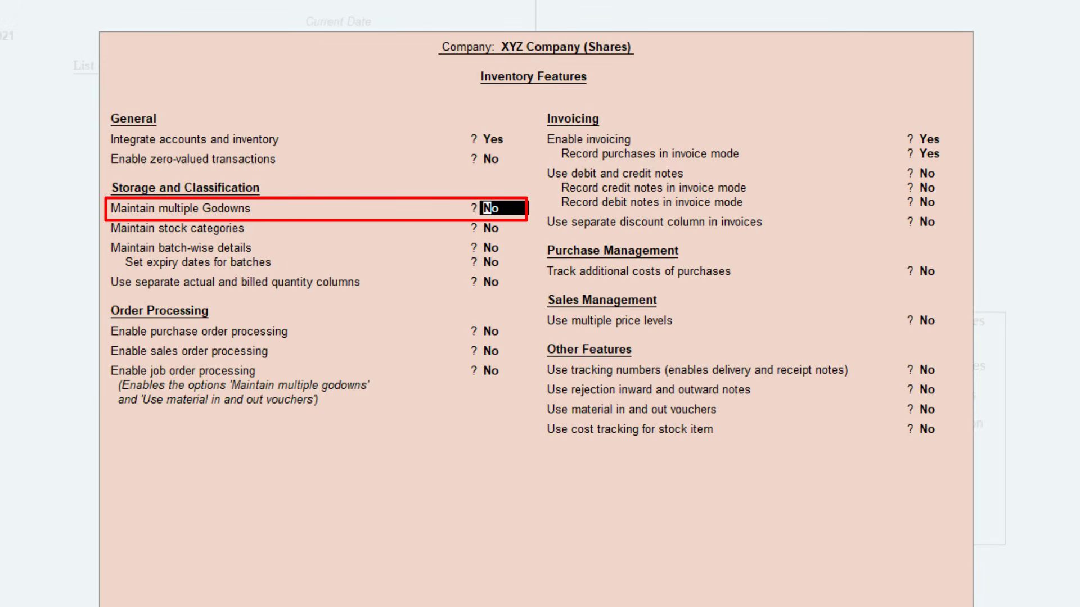
type("y")
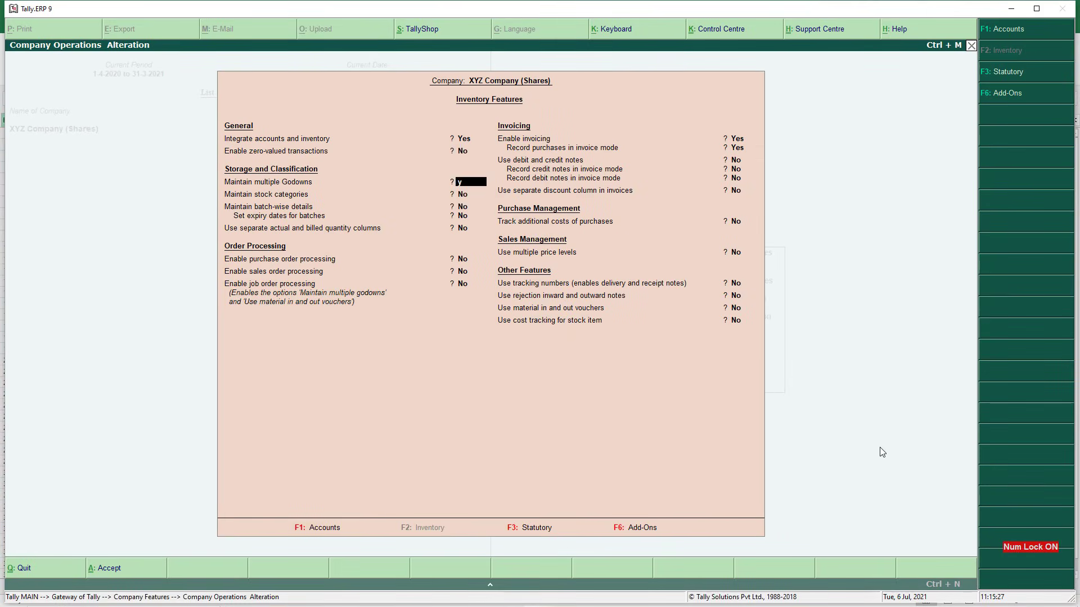
key("Return")
key("ctrl+a")
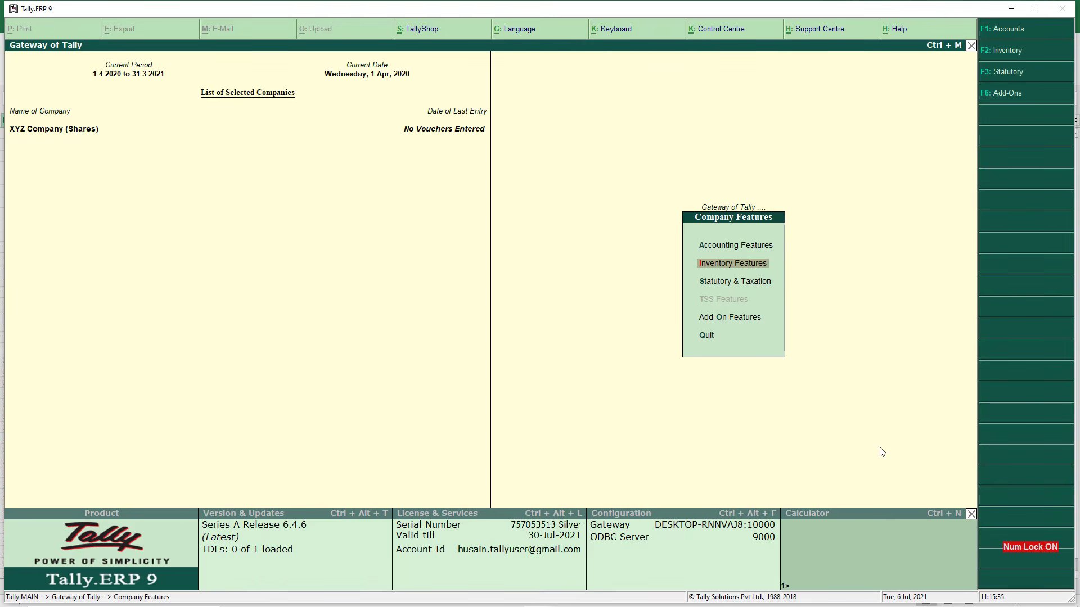
Go from the Gateway to the single godown creation form under Inventory Info
key("Escape")
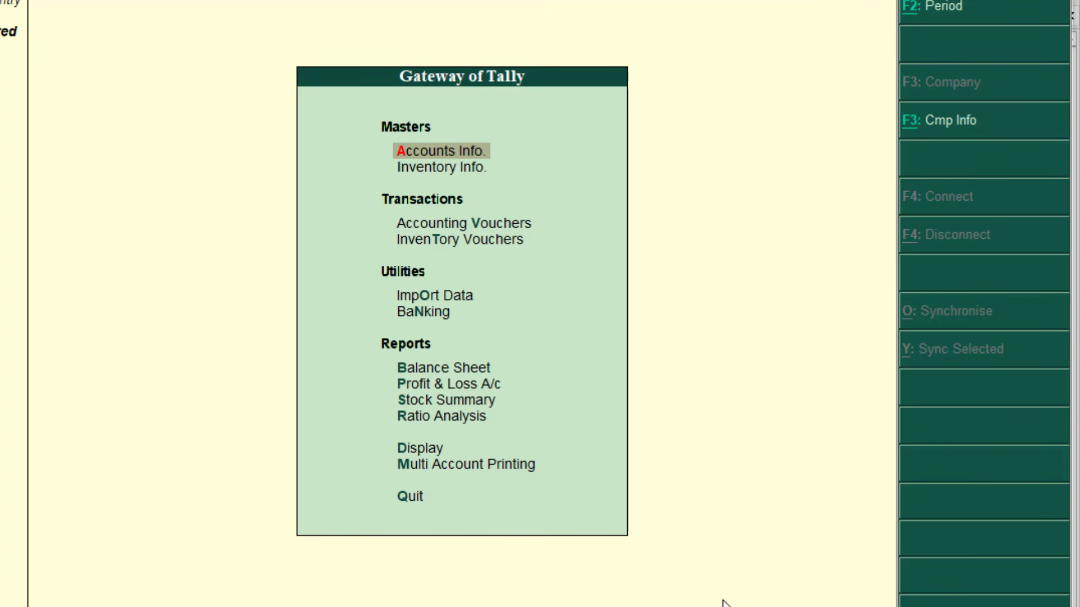
key("Down")
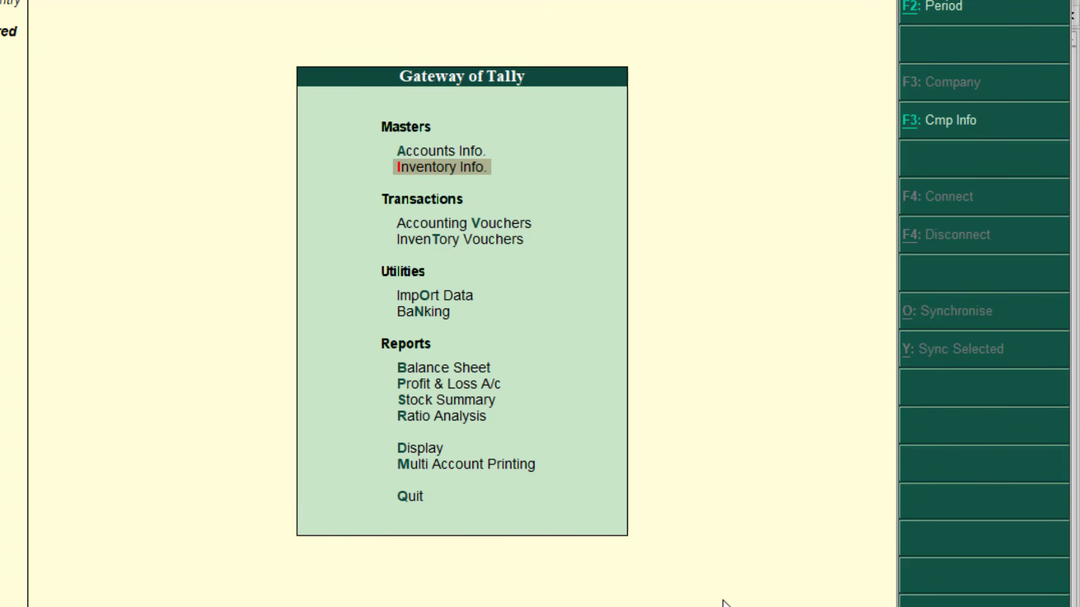
key("Return")
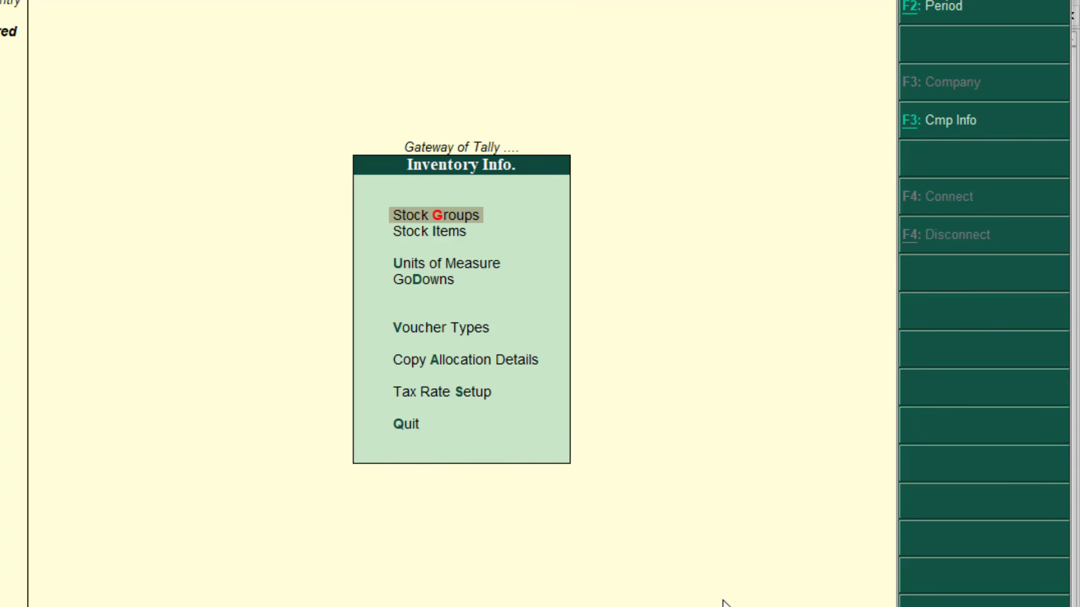
key("Down")
key("Down")
key("Down")
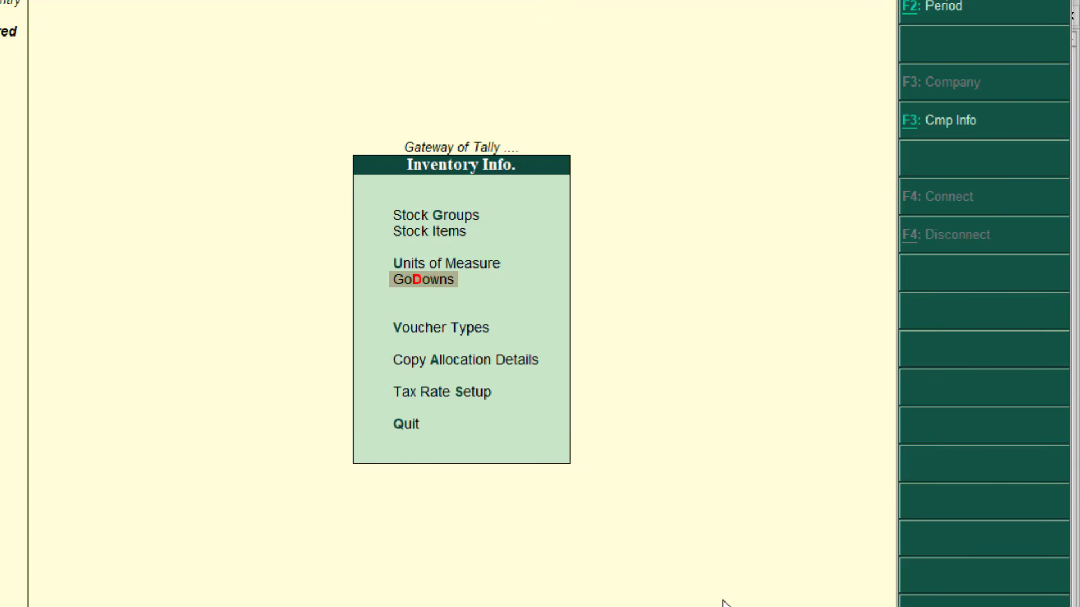
key("Return")
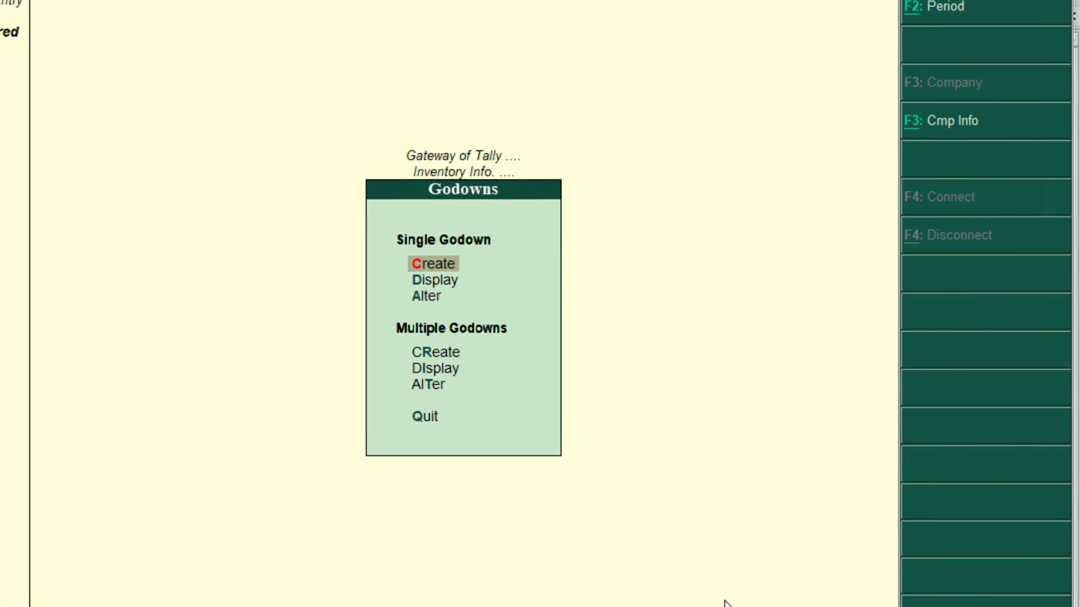
key("Return")
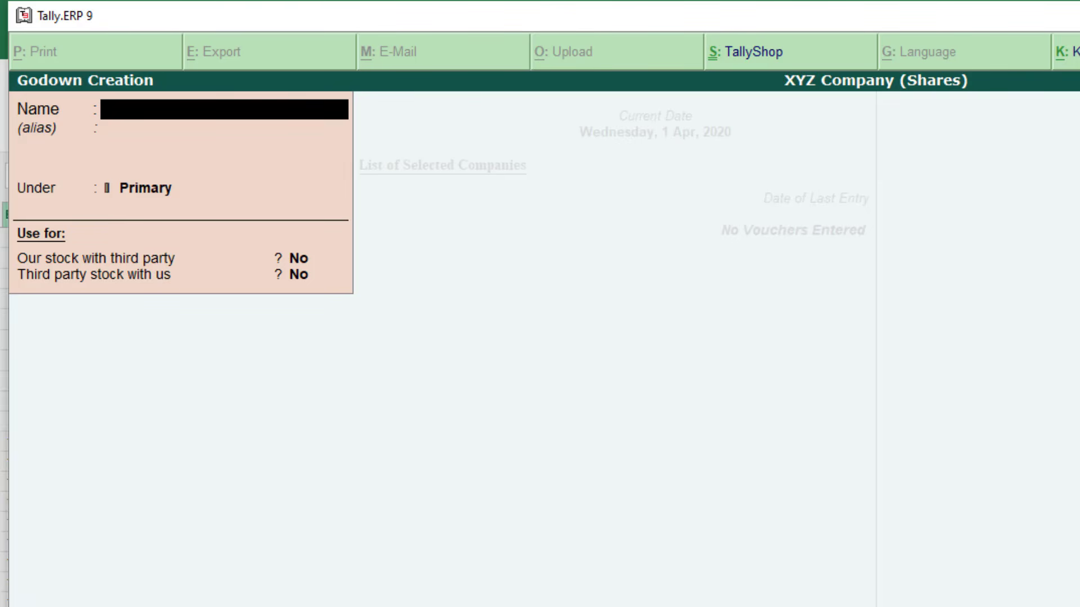
Save godown 'Shares Stock' with third-party stock set to Yes, then close the empty form
type("Shares Stoc")
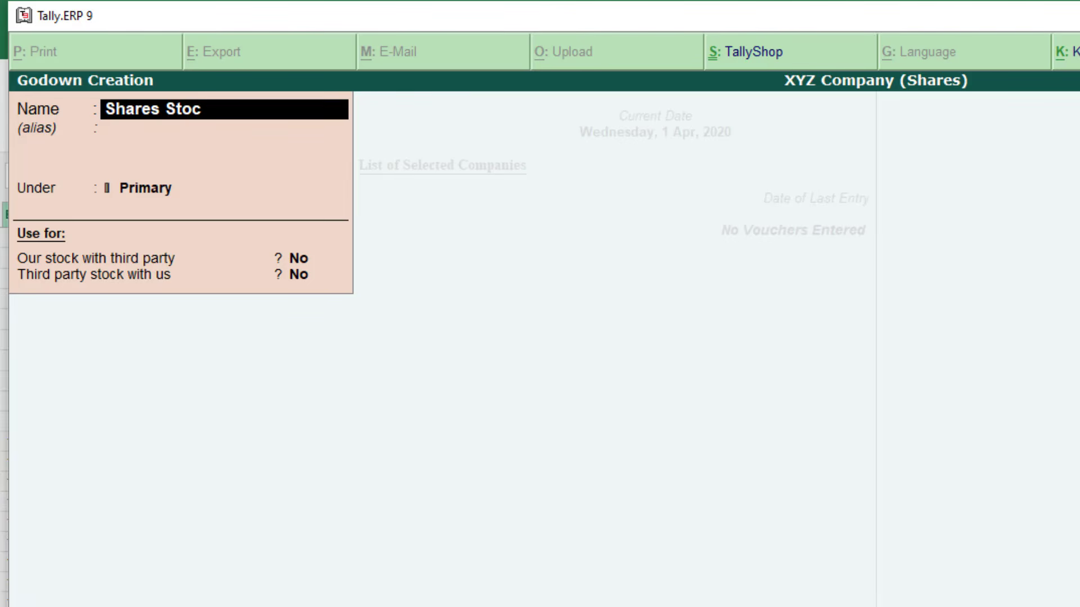
type("k")
key("Return")
key("Return")
key("Return")
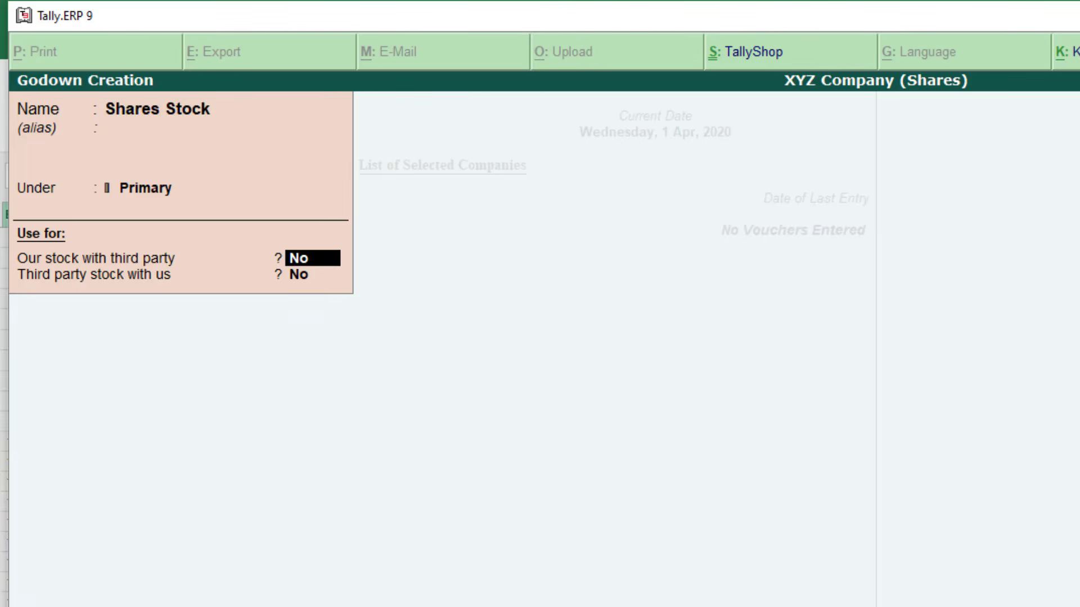
key("Return")
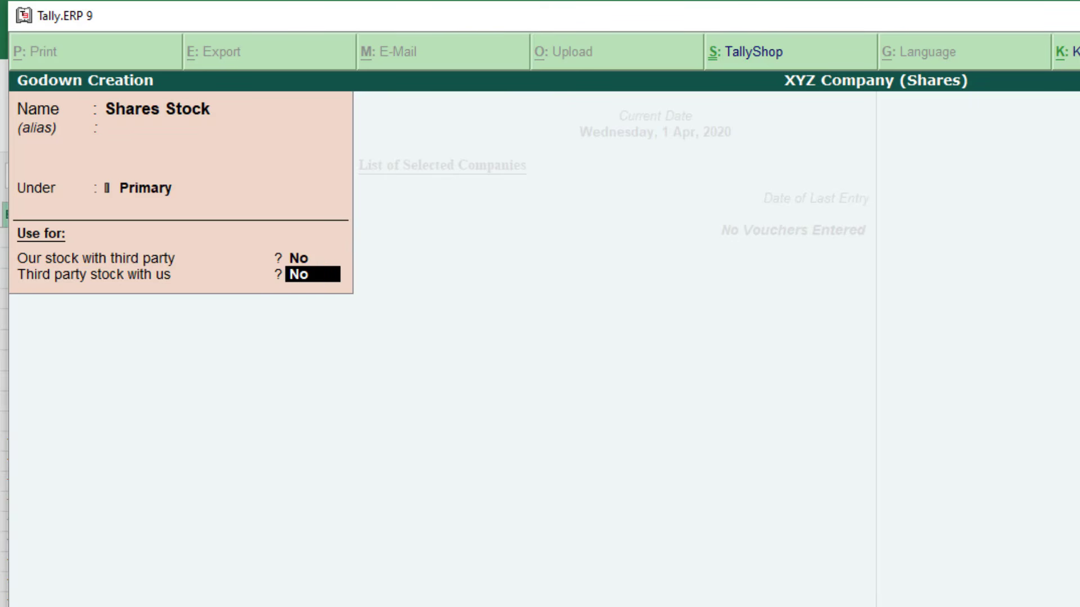
type("y")
key("Return")
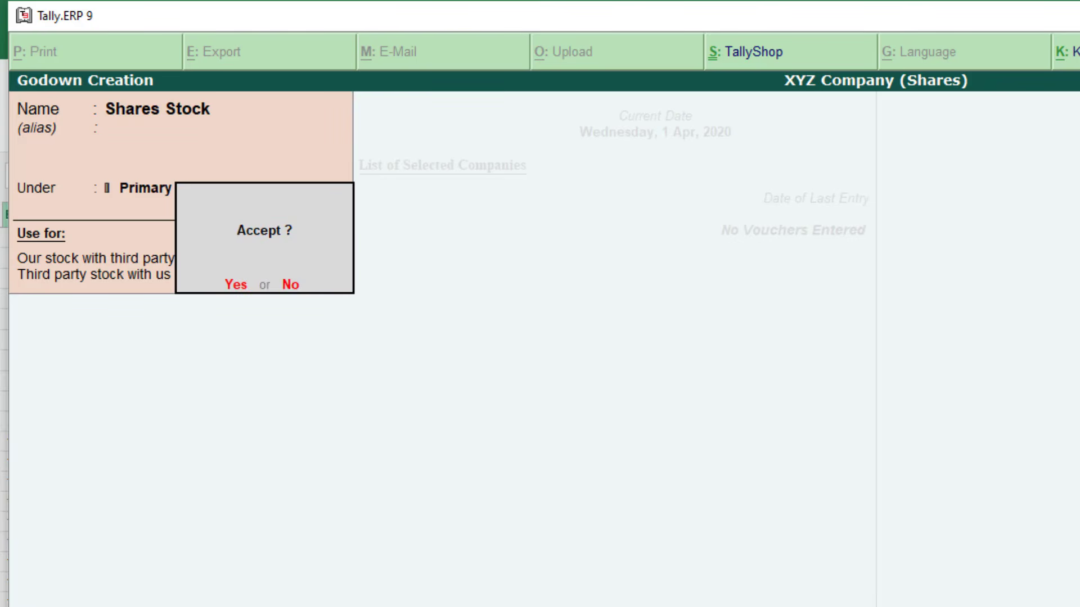
key("Return")
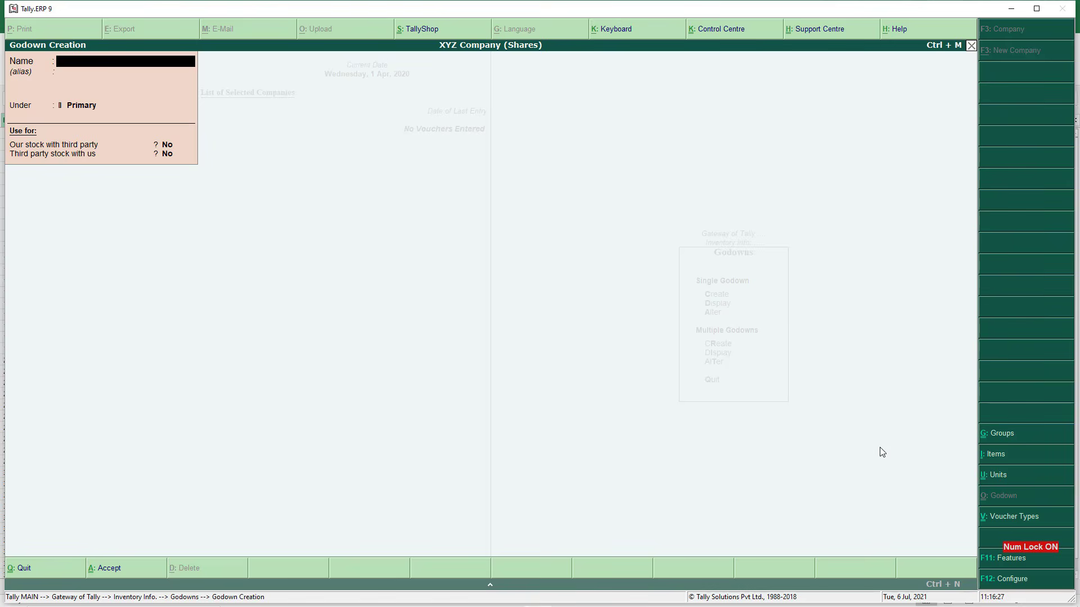
key("Escape")
Back out of the Godowns menu with Esc
key("Escape")
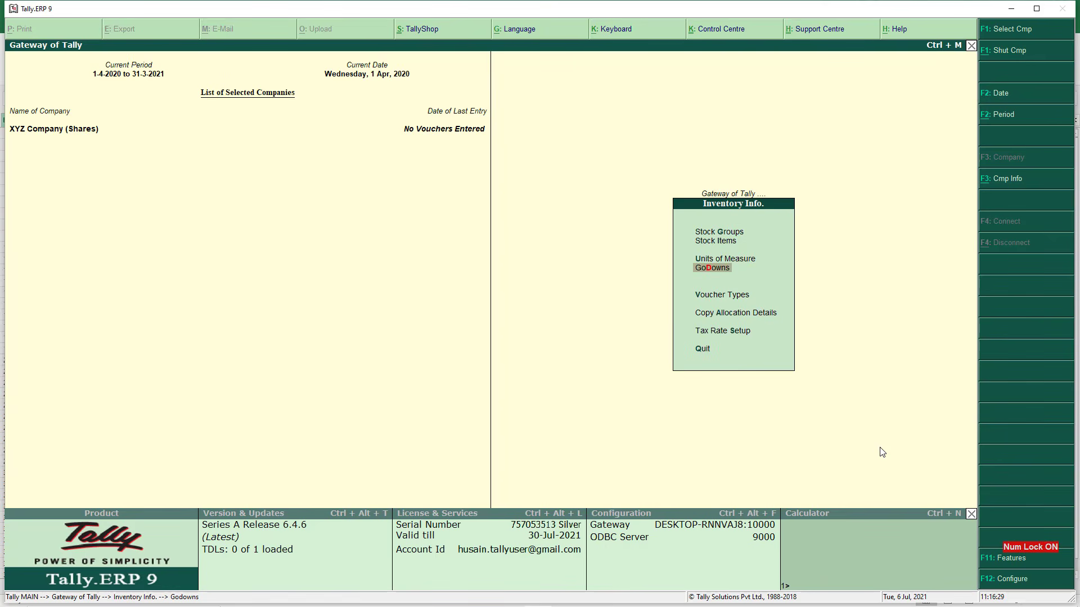
key("Escape")
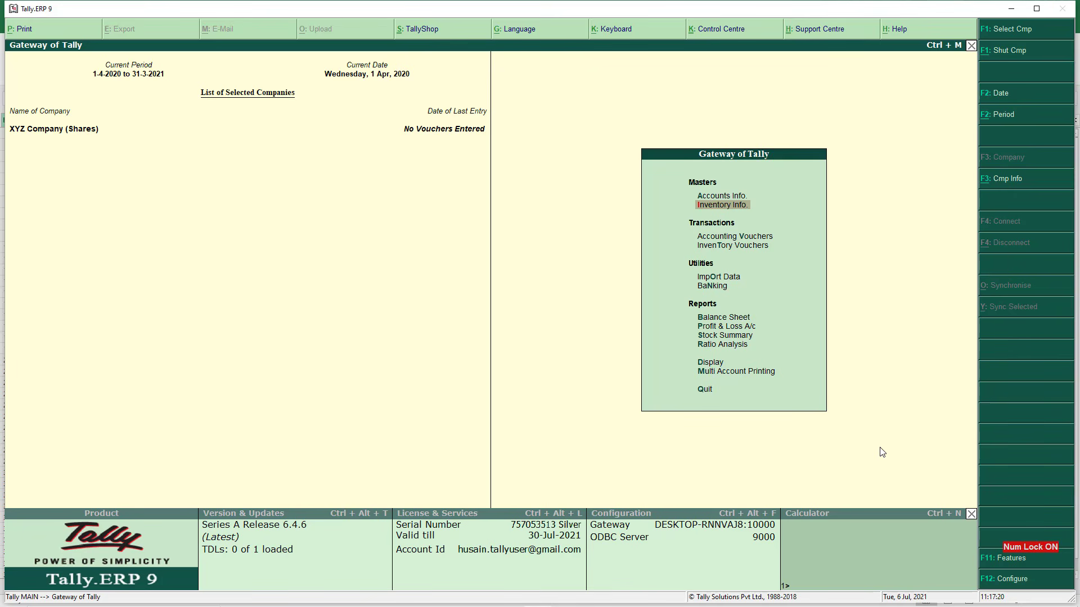
In the Excel share holding sheet, review the period heading and company names in column B
key("alt+Tab")
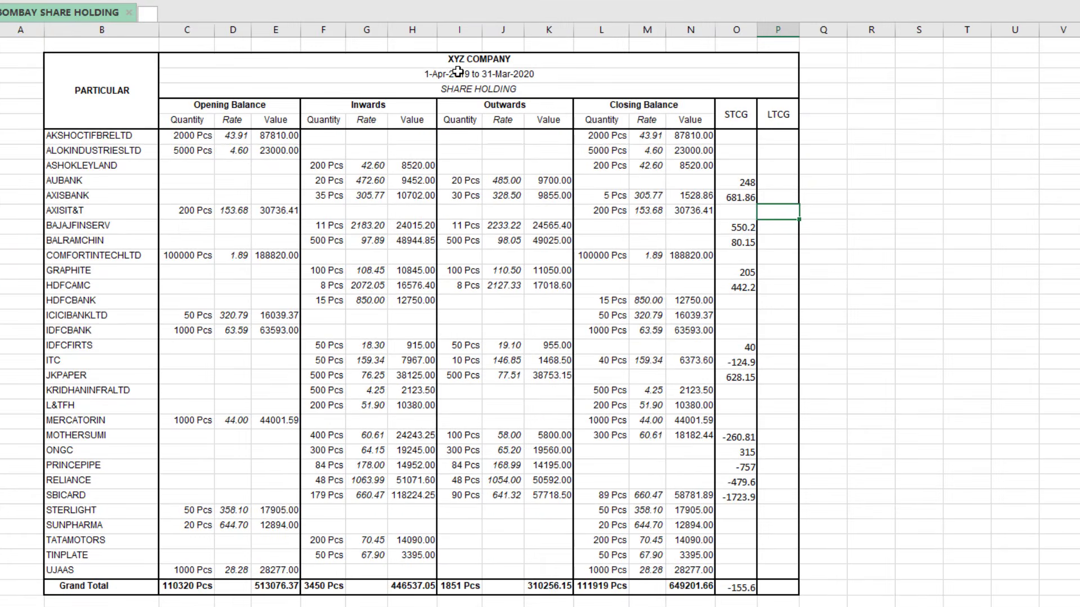
left_click(360, 166)
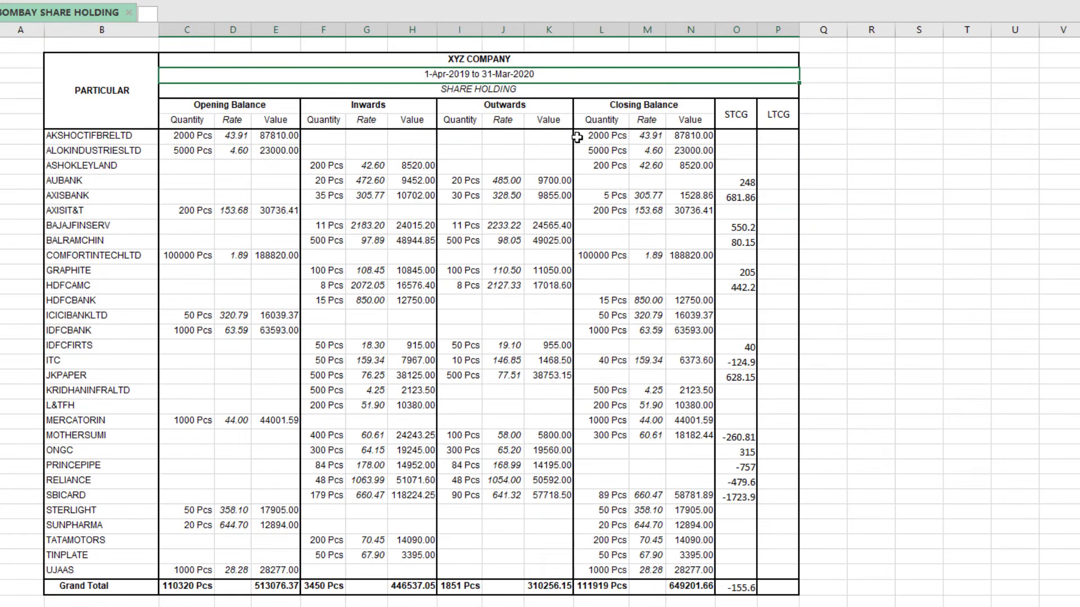
left_click_drag(111, 137, 116, 569)
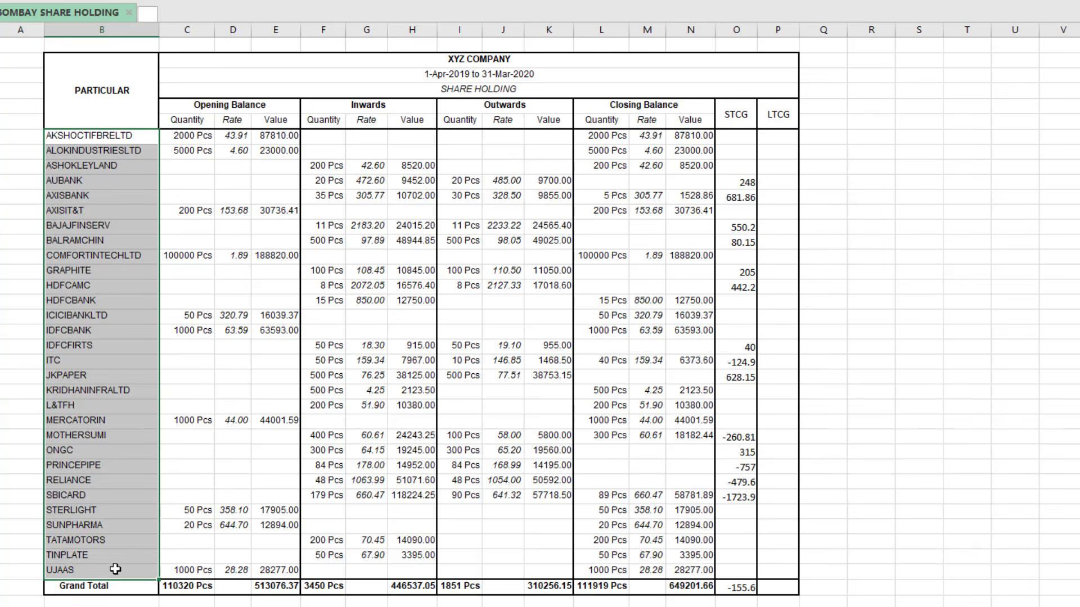
left_click(392, 145)
Review the Closing Balance block, checking the 42.60 rate and AKSHOCTIFBRELTD's closing rate and value
left_click(460, 127)
left_click(659, 164)
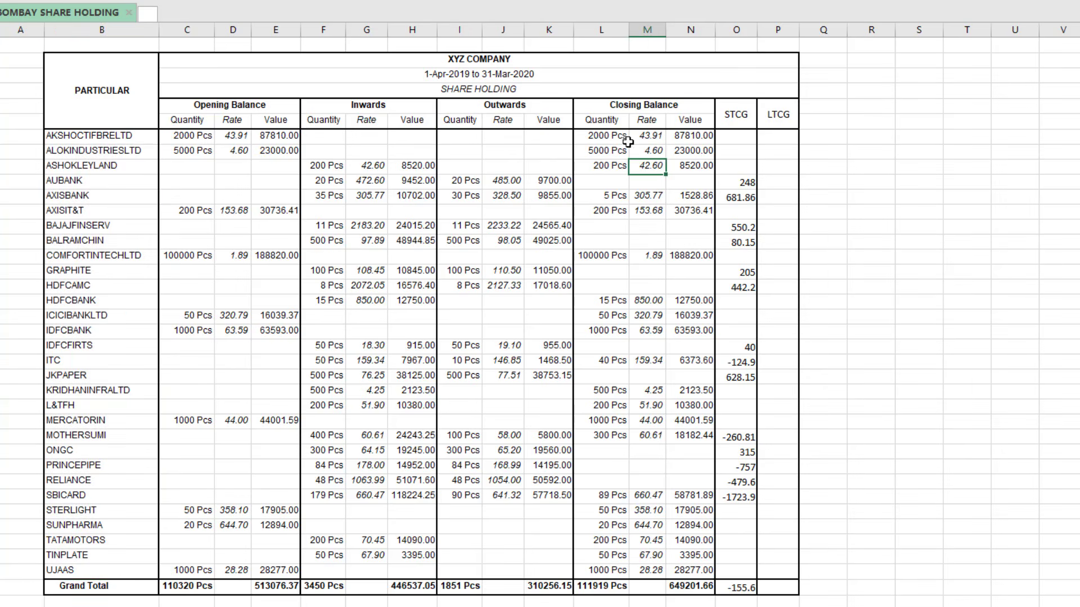
left_click_drag(601, 30, 690, 30)
left_click(643, 181)
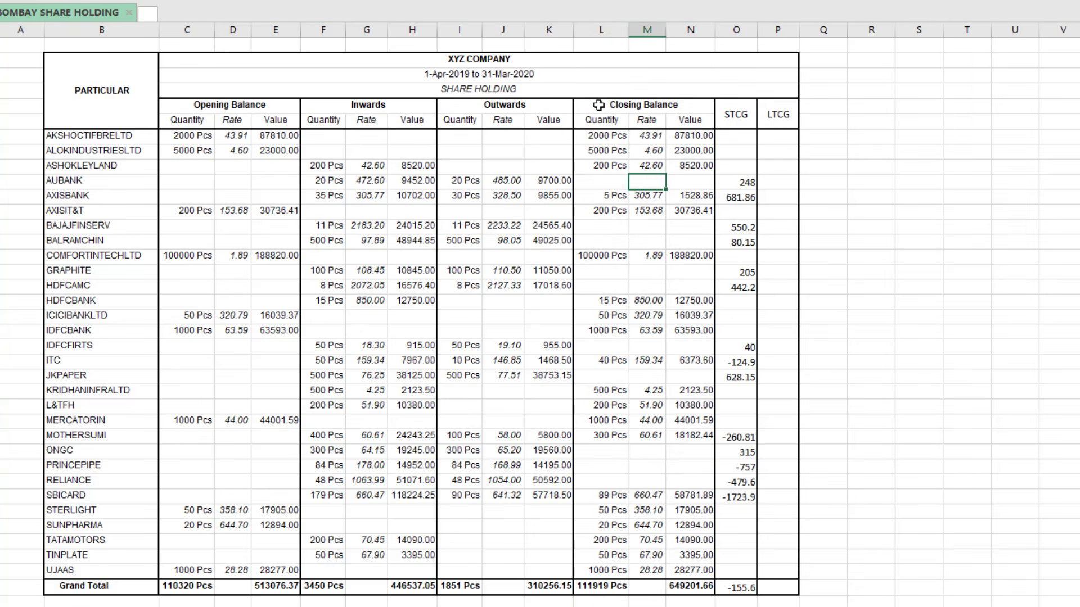
left_click_drag(598, 105, 678, 569)
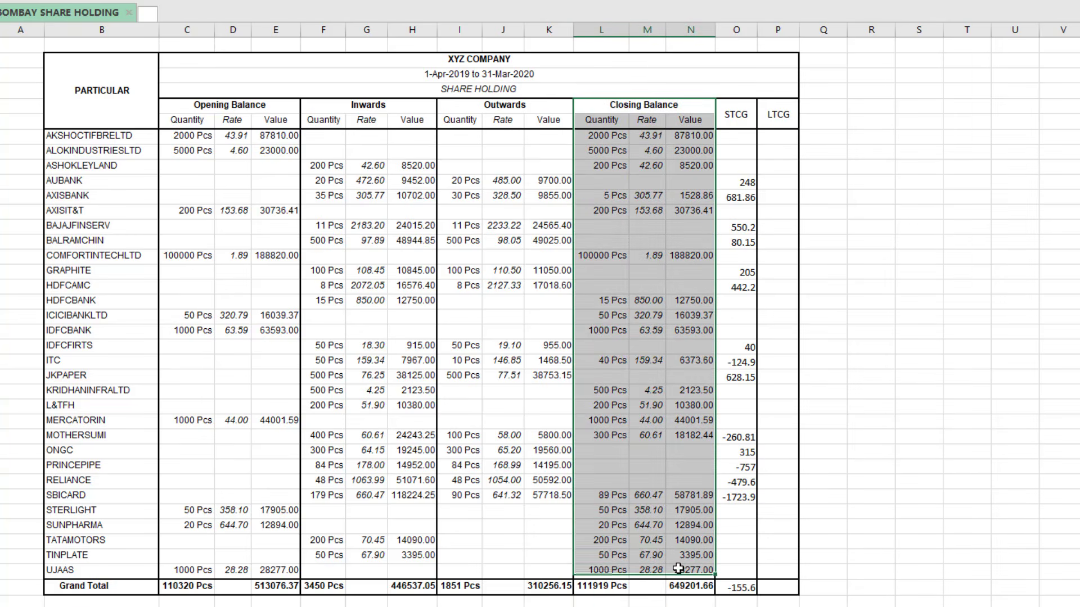
left_click(646, 273)
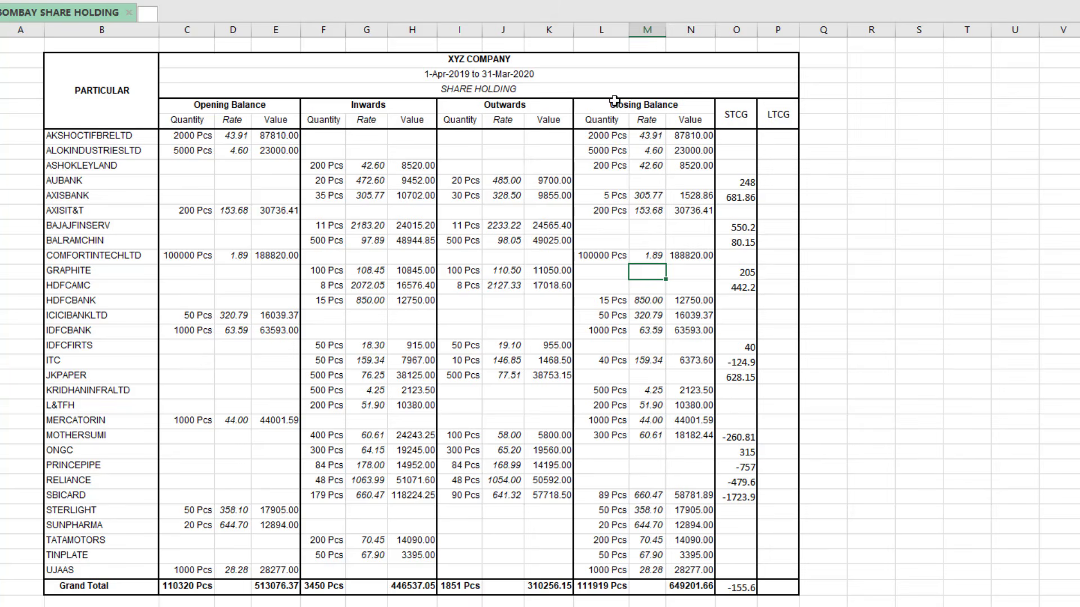
left_click_drag(614, 102, 668, 555)
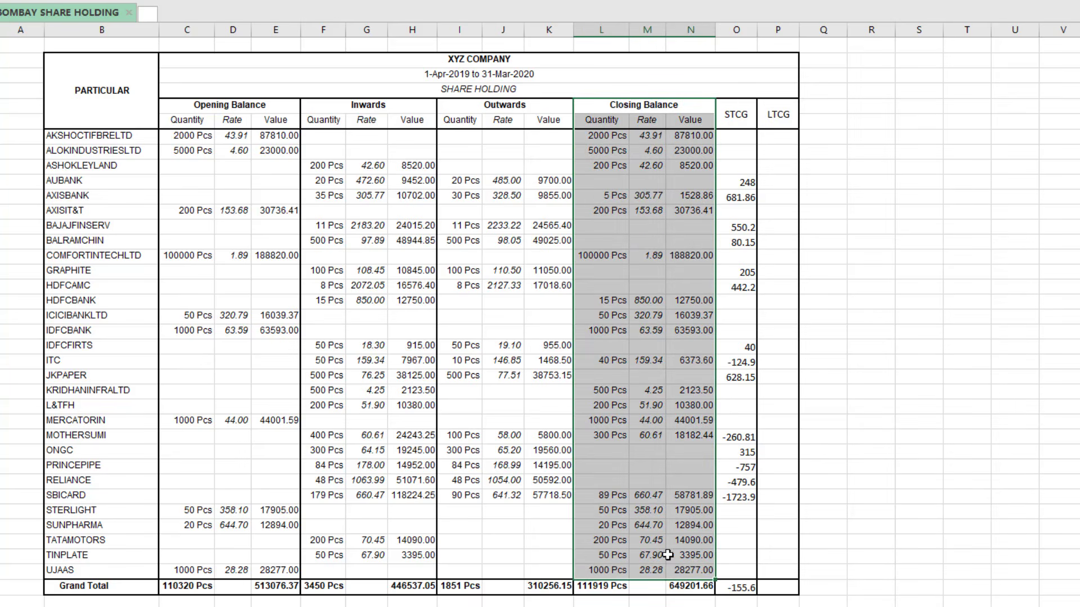
left_click(606, 134)
left_click(650, 139)
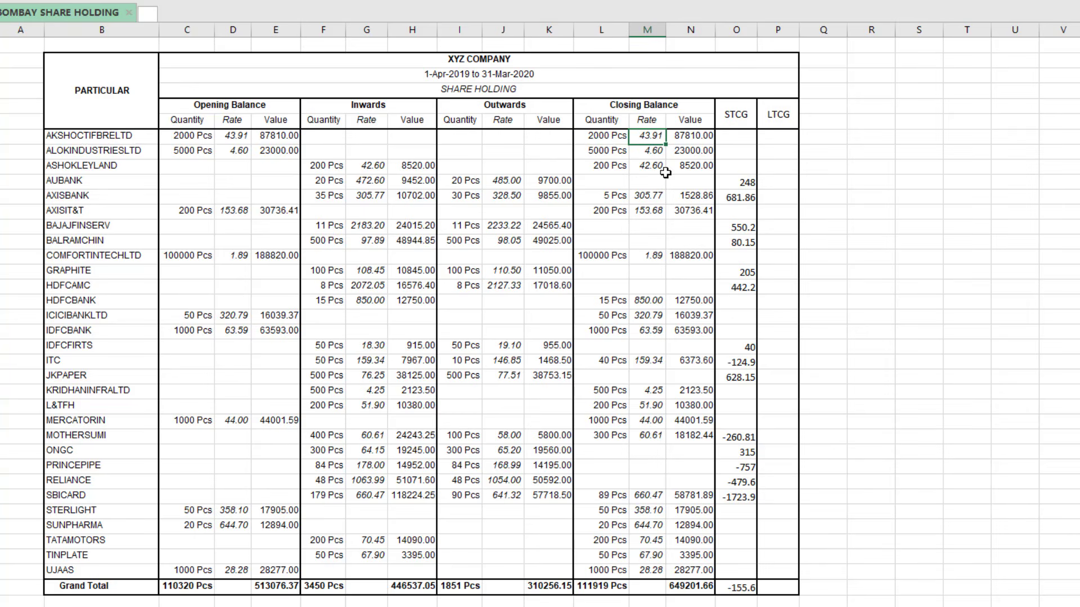
left_click(689, 138)
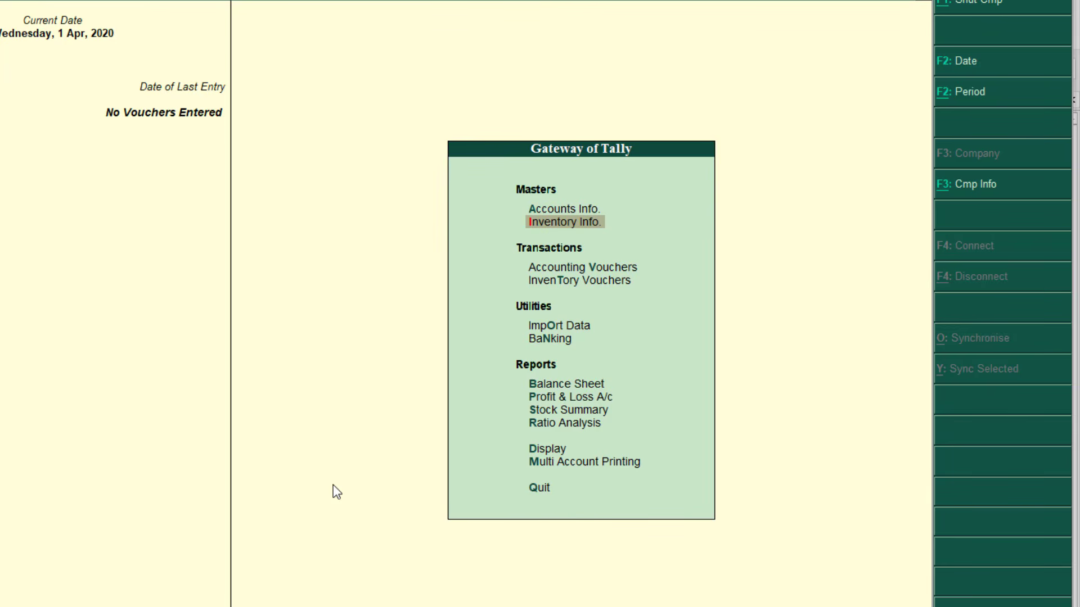
Open single ledger creation from Accounts Info
key("Up")
key("Return")
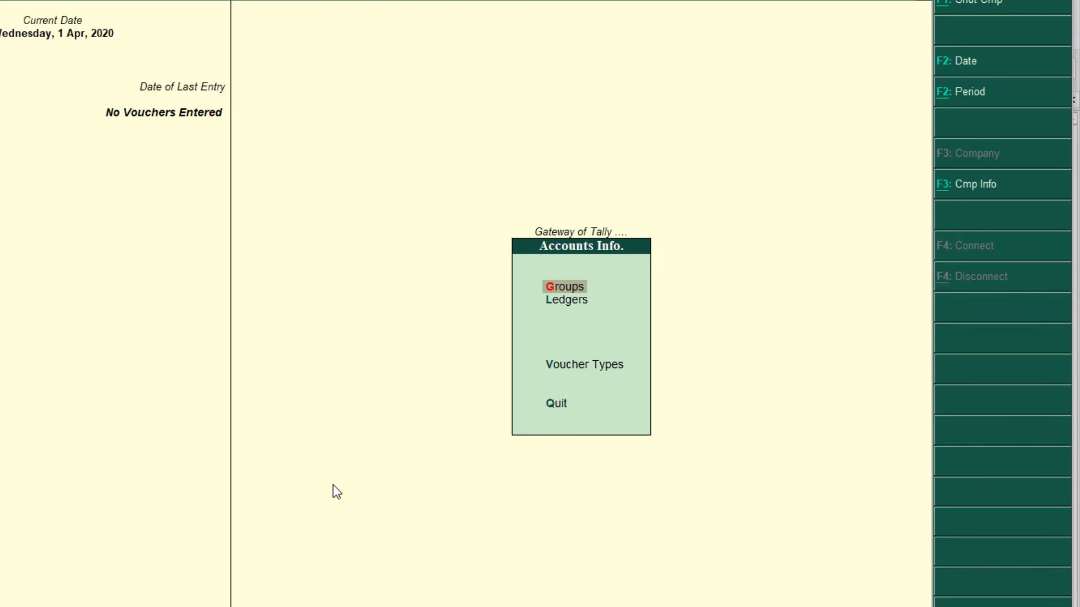
key("Down")
key("Return")
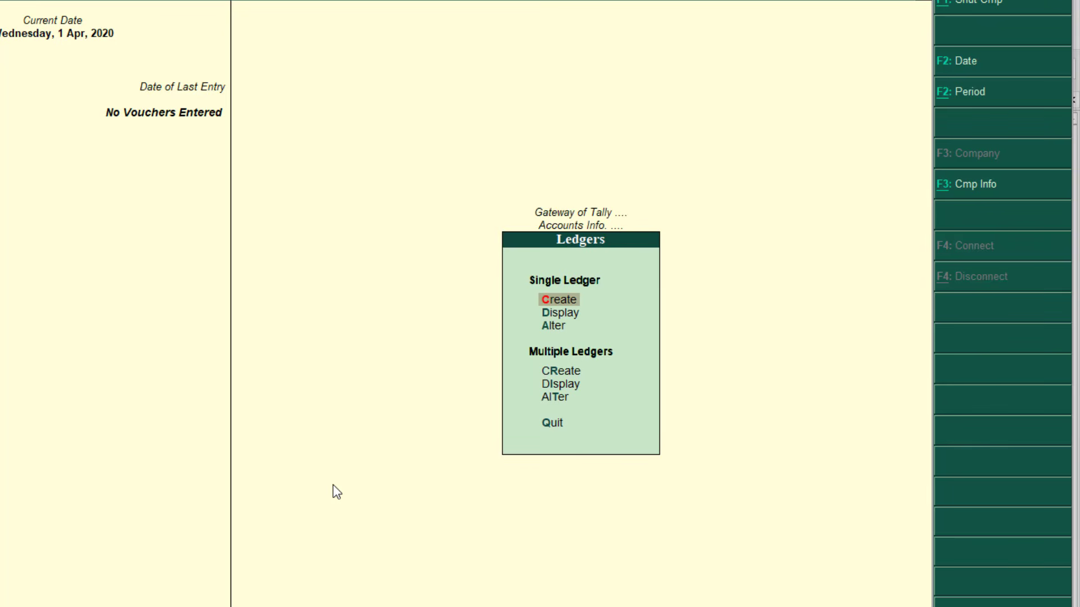
key("Return")
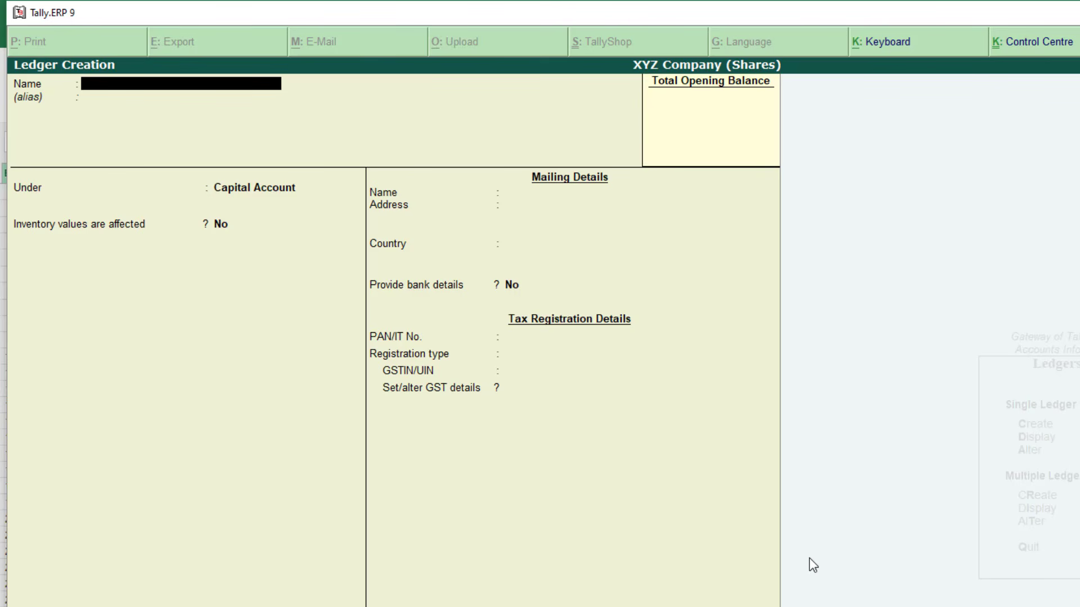
Copy AKSHOCTIFBRELTD from Excel cell B7 and paste it as the ledger name
key("alt+Tab")
left_click(139, 304)
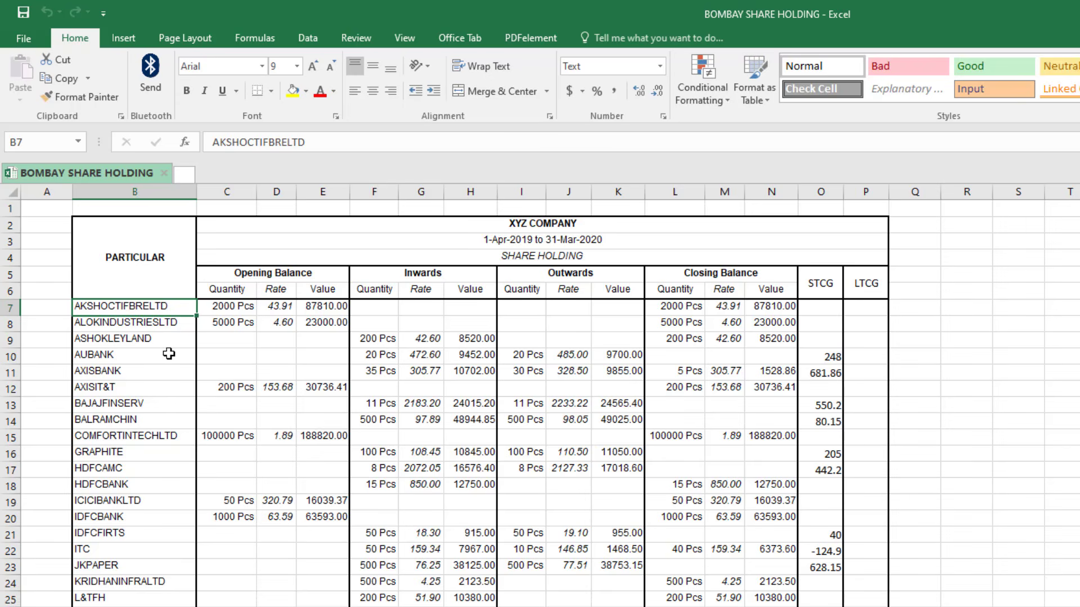
key("ctrl+c")
key("alt+Tab")
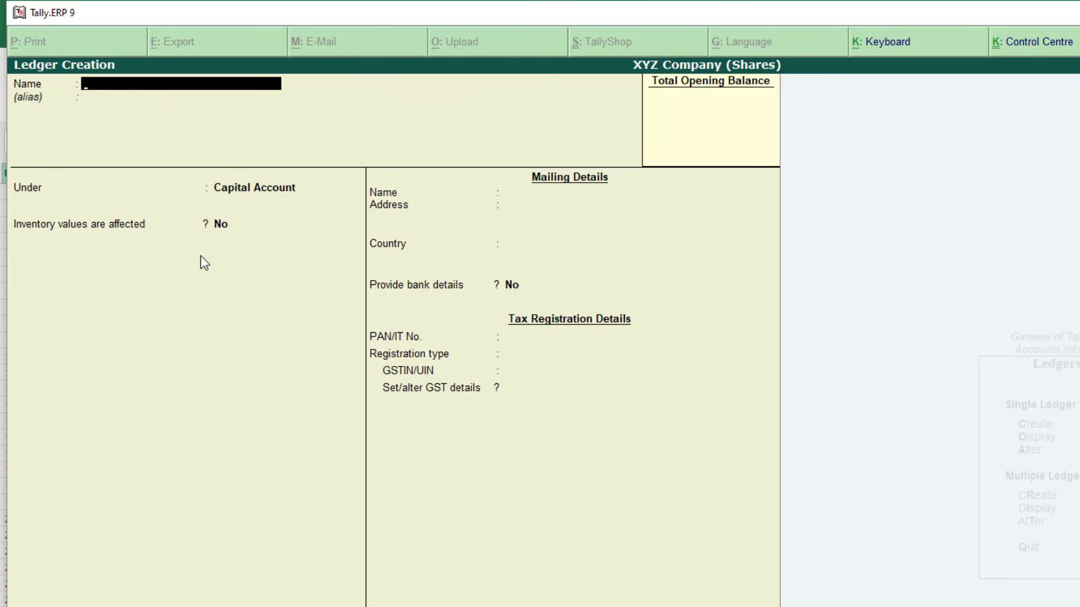
key("ctrl+alt+v")
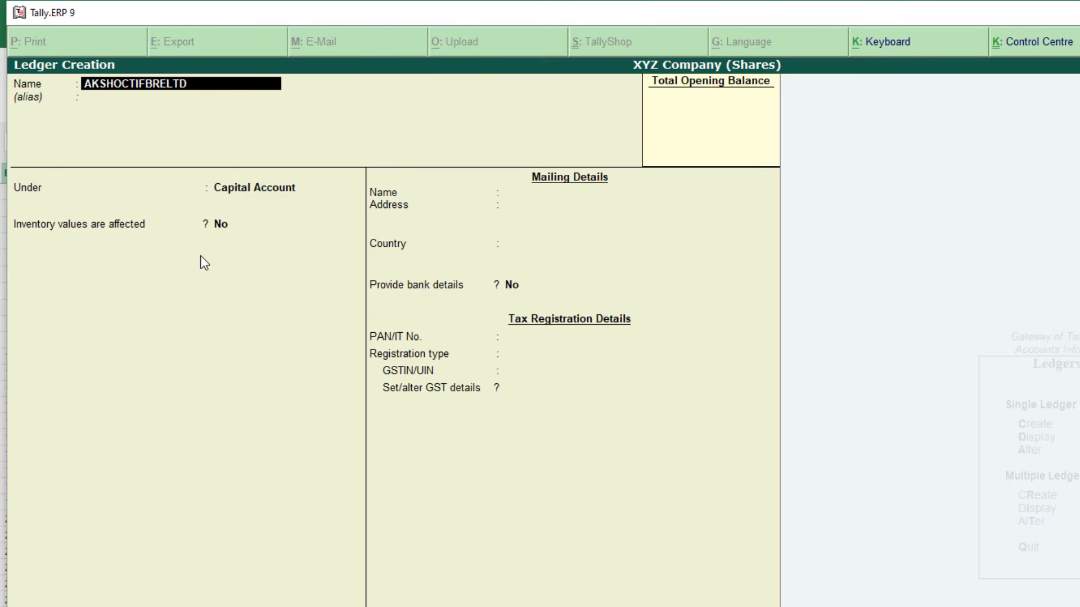
key("Return")
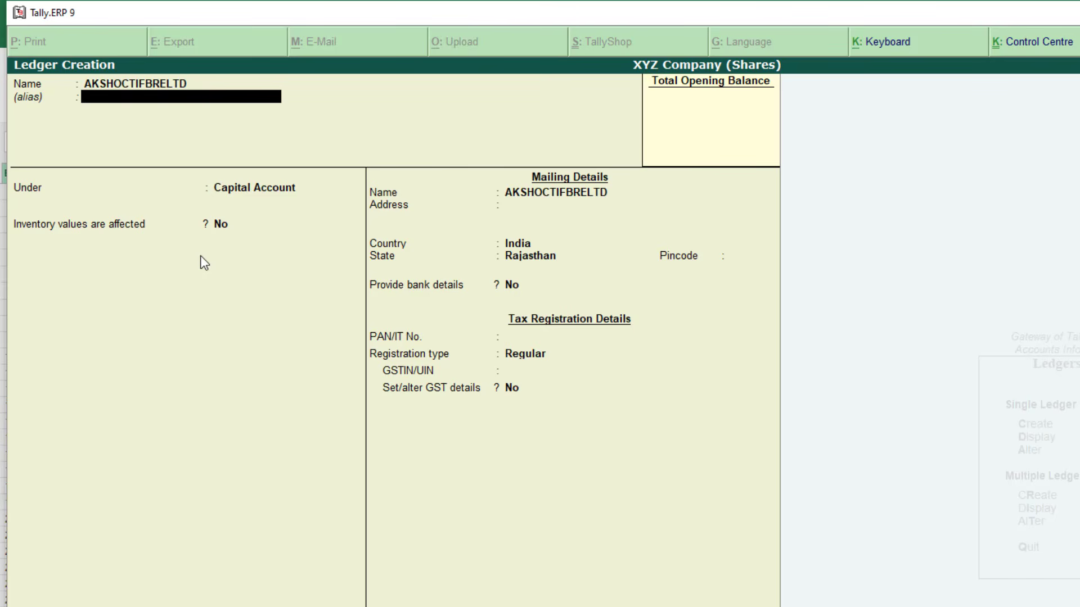
Set the ledger's Under group to Investments, then return to the Under field
key("Return")
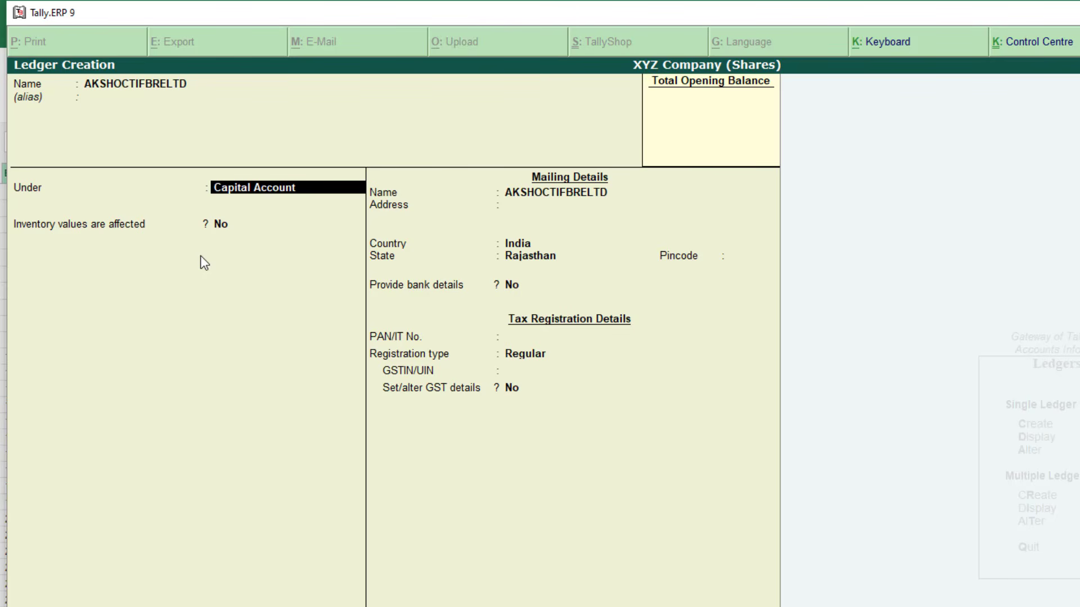
type("Inves")
key("Return")
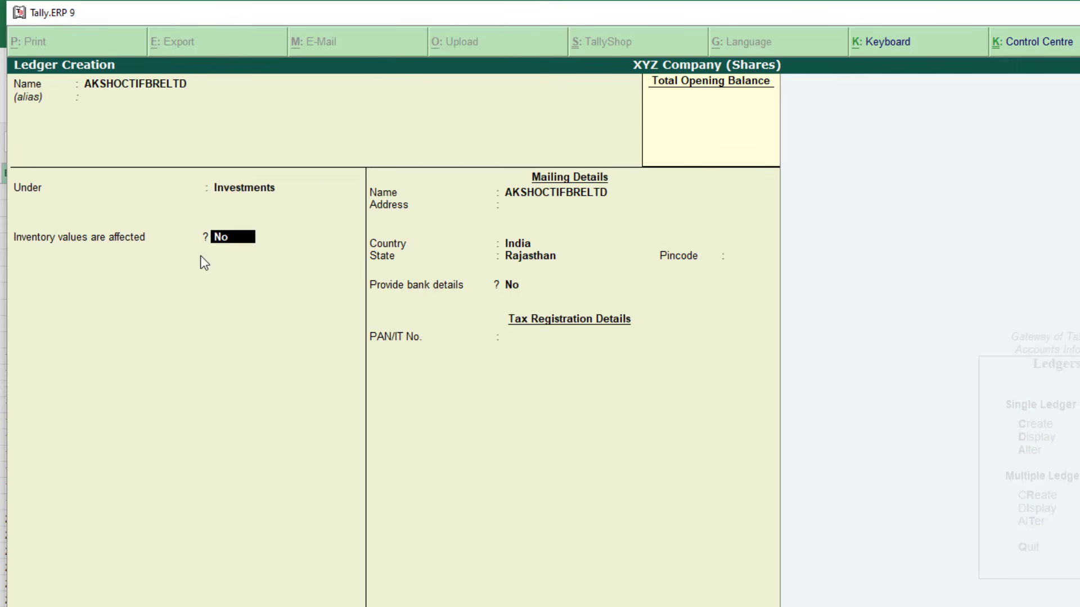
key("BackSpace")
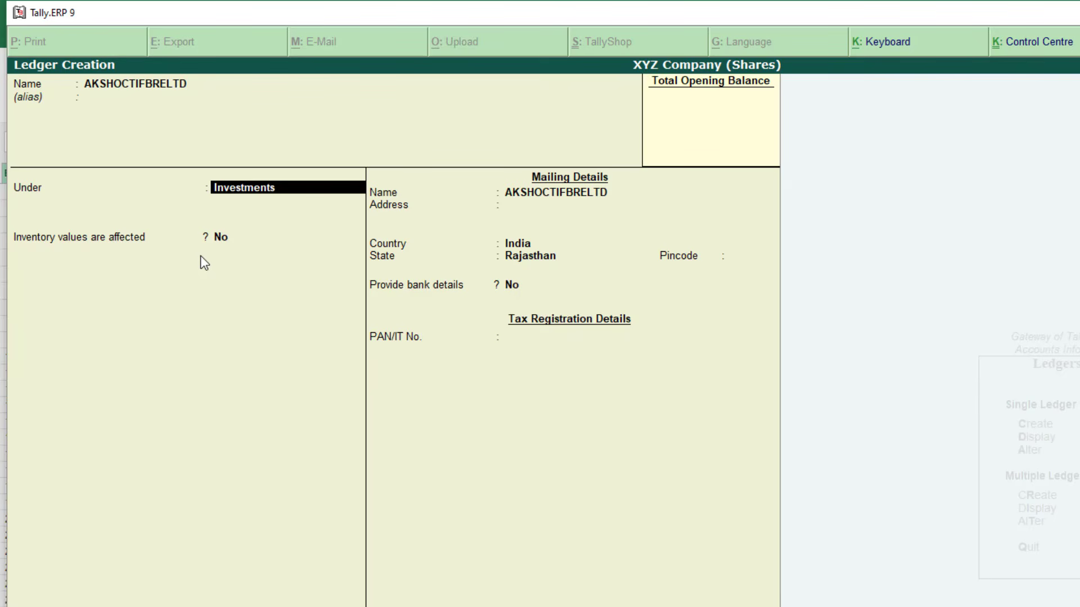
Via Alt+C, define group 'Share Investment' under Investments, leaving its other options at No
key("alt+c")
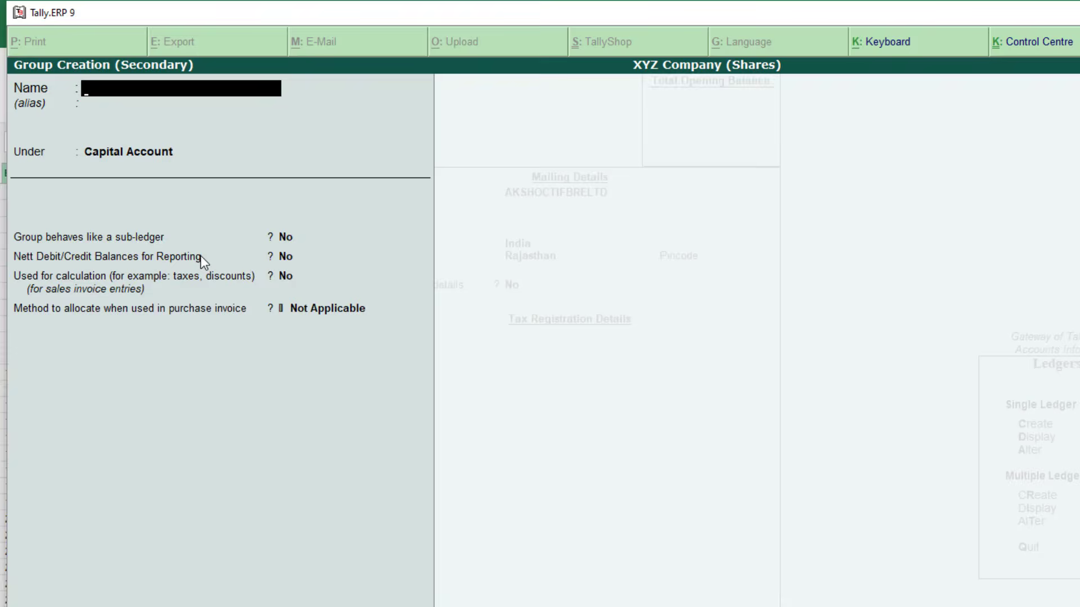
key("Escape")
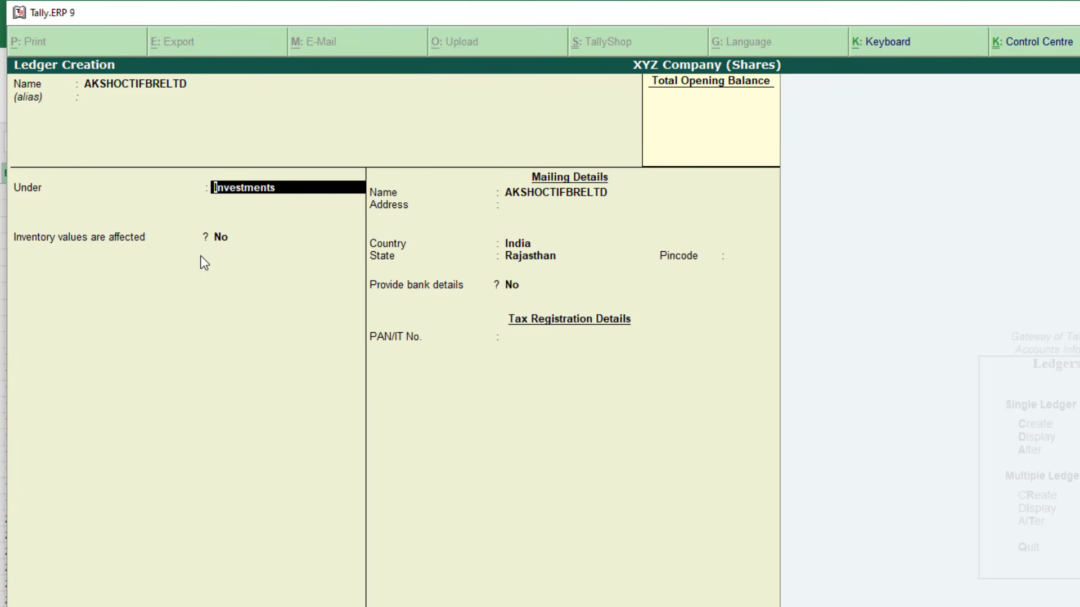
key("alt+c")
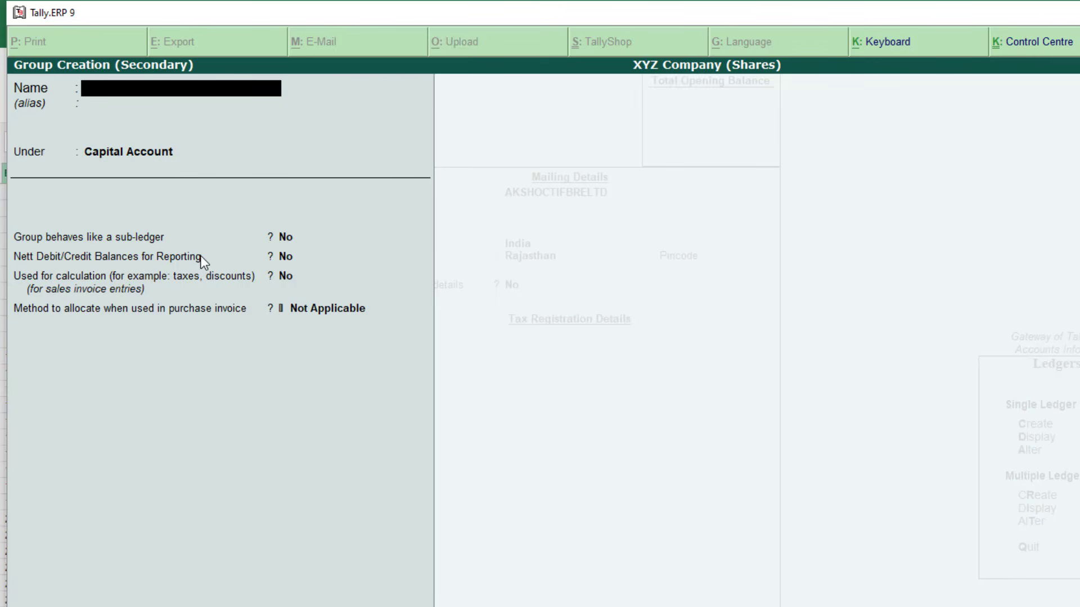
type("Share Investment")
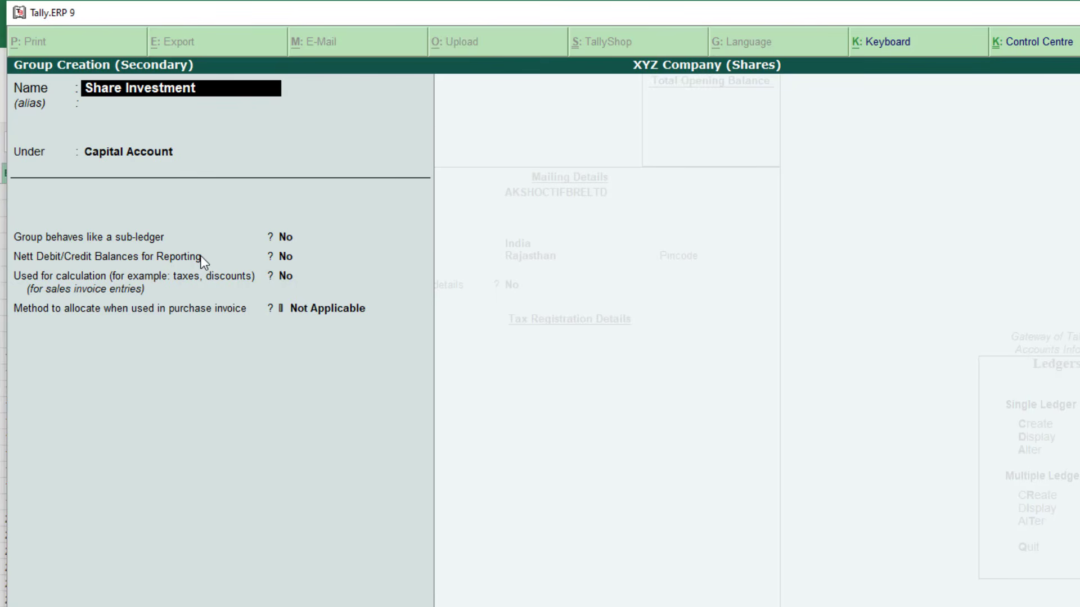
key("Return")
key("Return")
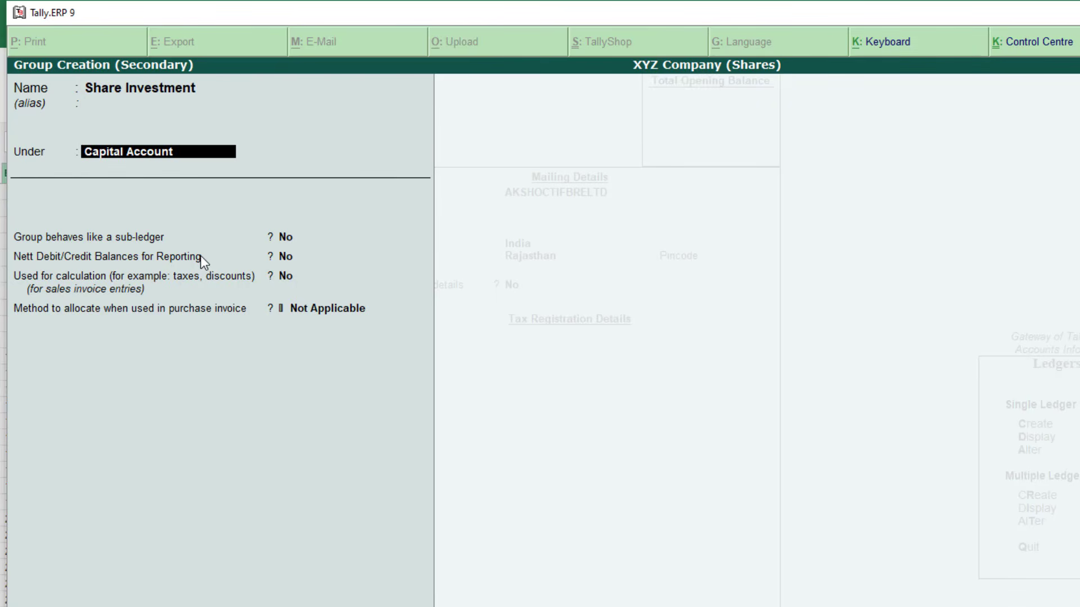
type("inves")
key("Return")
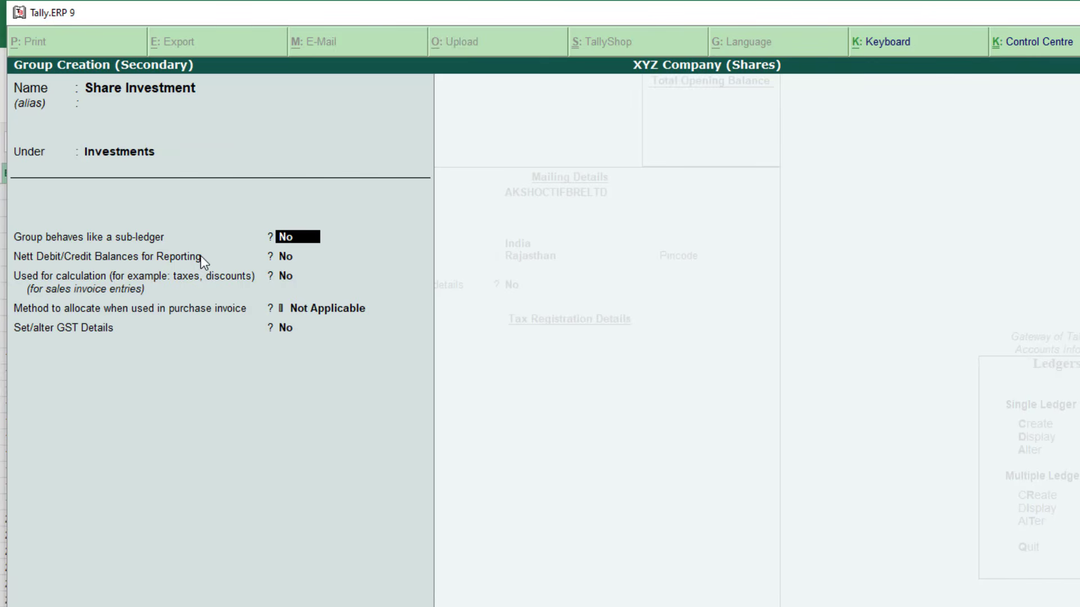
key("Return")
key("Return")
key("Return")
key("Return")
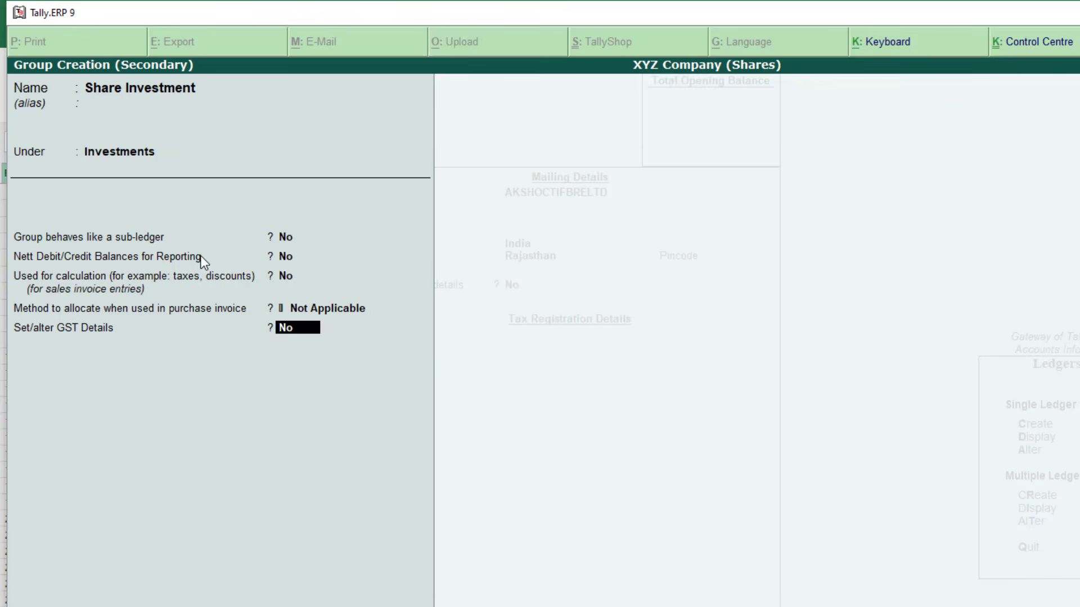
key("Return")
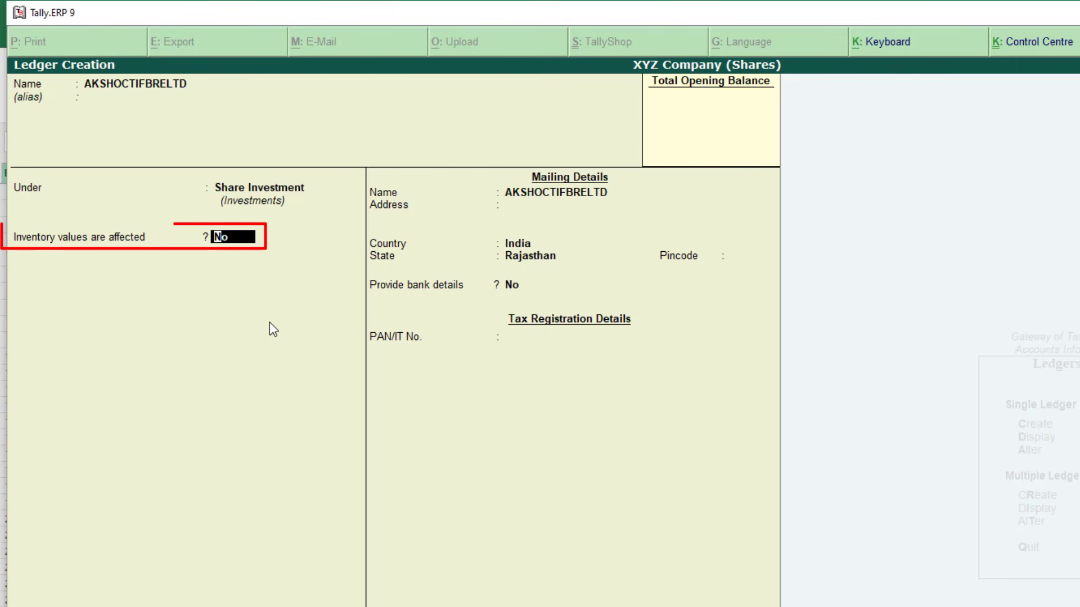
Mark inventory values as affected and enter the 87,810.00 Dr opening balance verified in Excel
type("y")
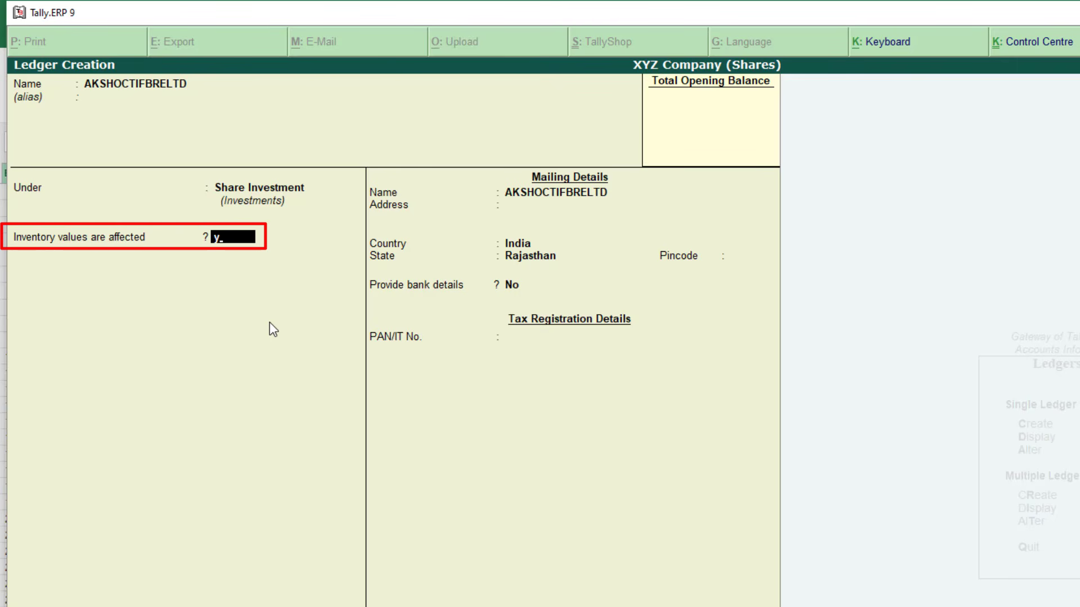
key("Return")
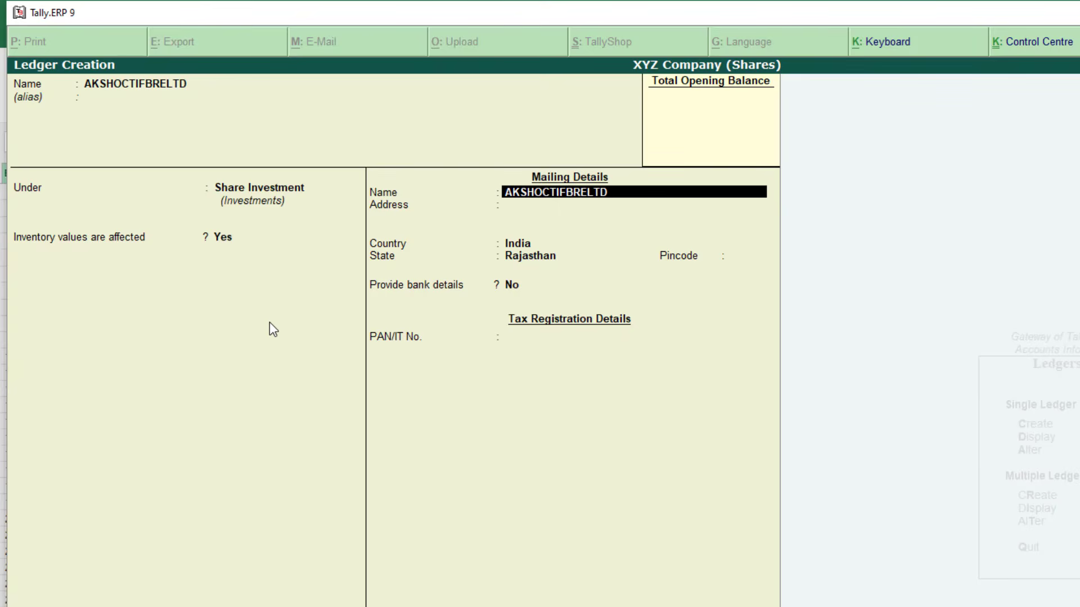
key("Return")
key("Return")
key("Return")
key("Return")
key("Return")
key("Return")
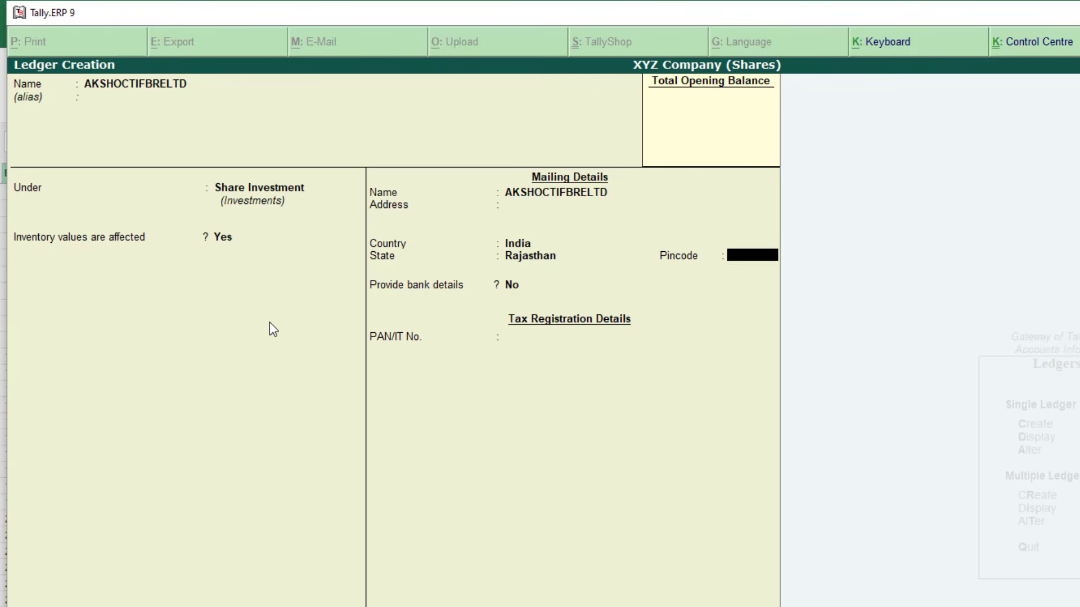
key("Return")
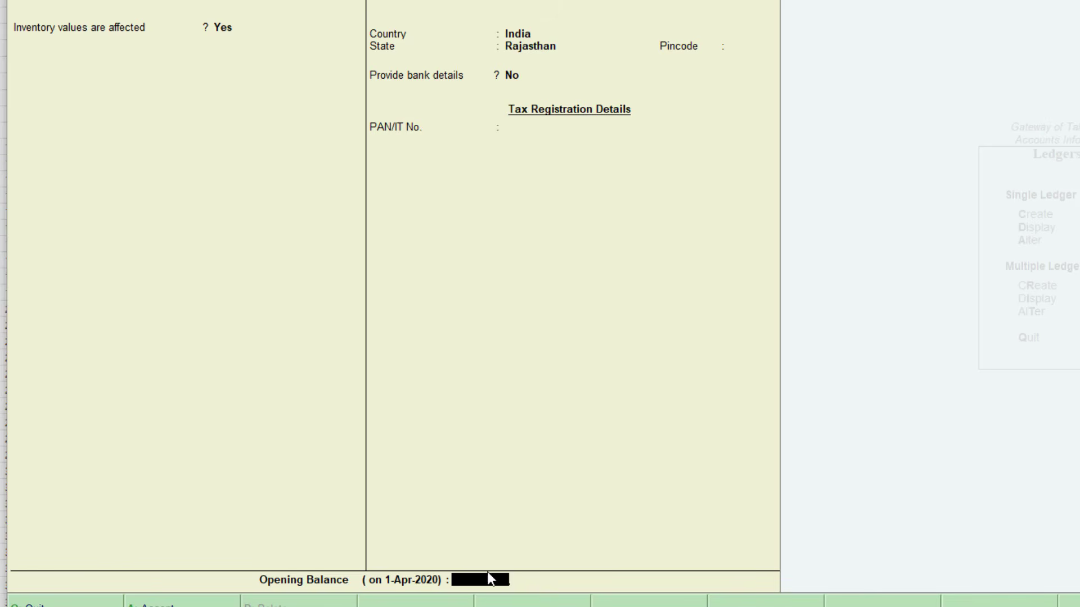
key("alt+Tab")
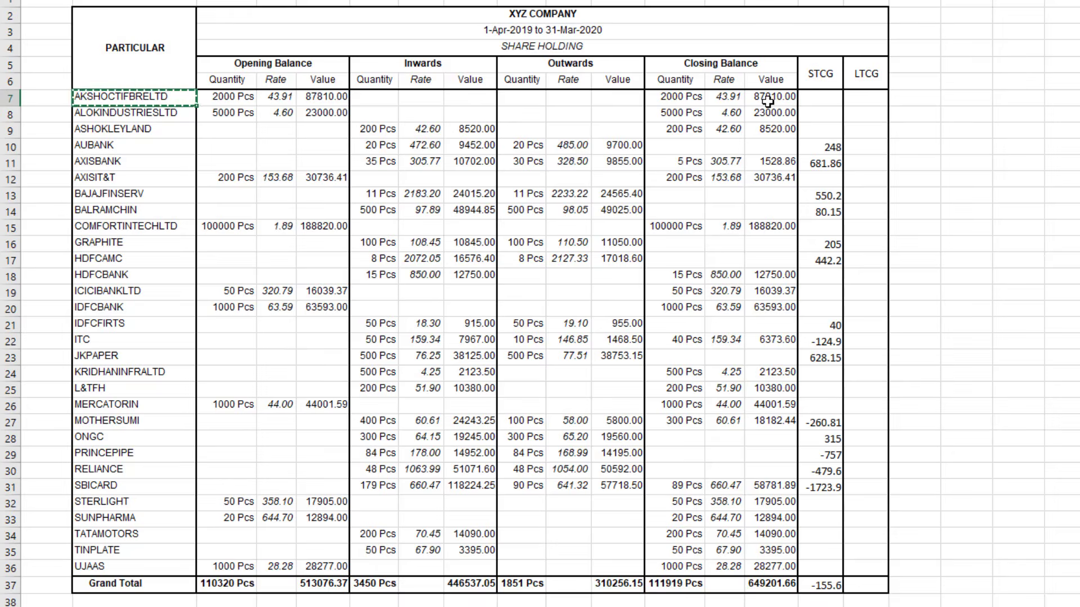
left_click(768, 100)
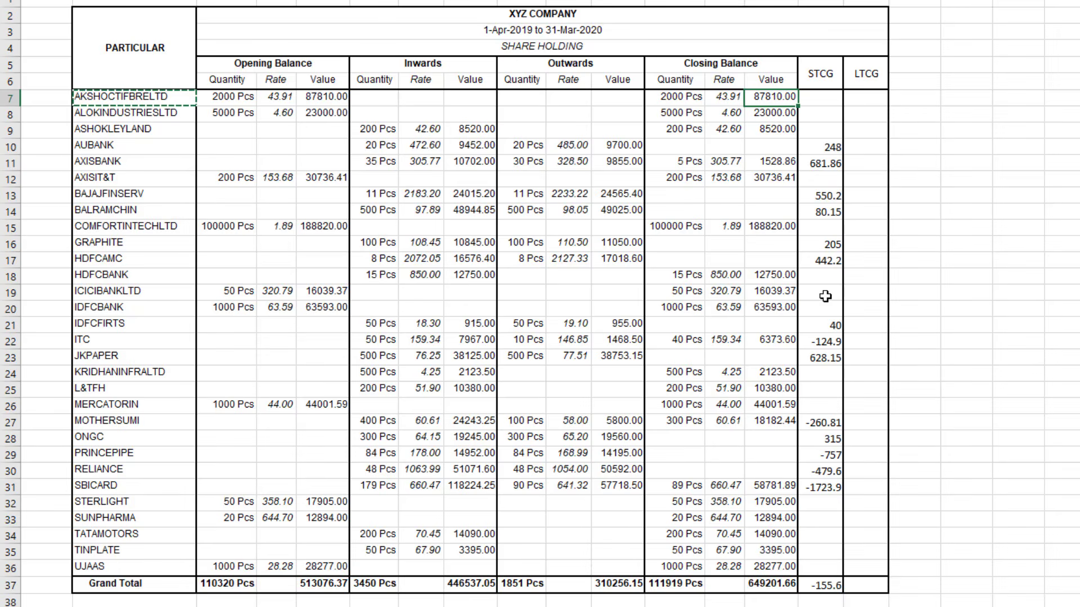
key("alt+Tab")
type("87810")
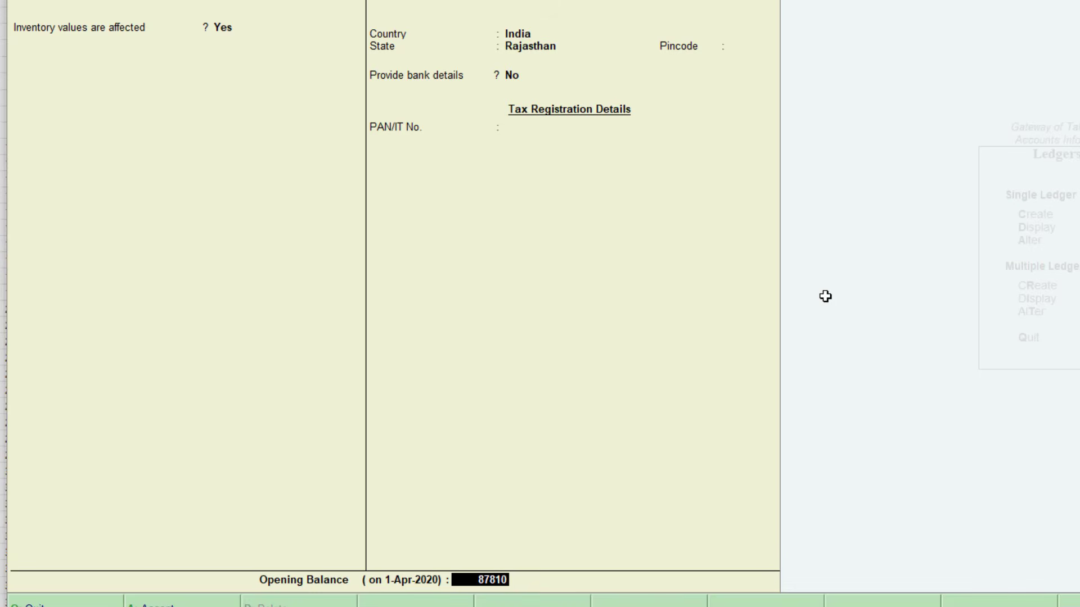
key("Return")
key("Return")
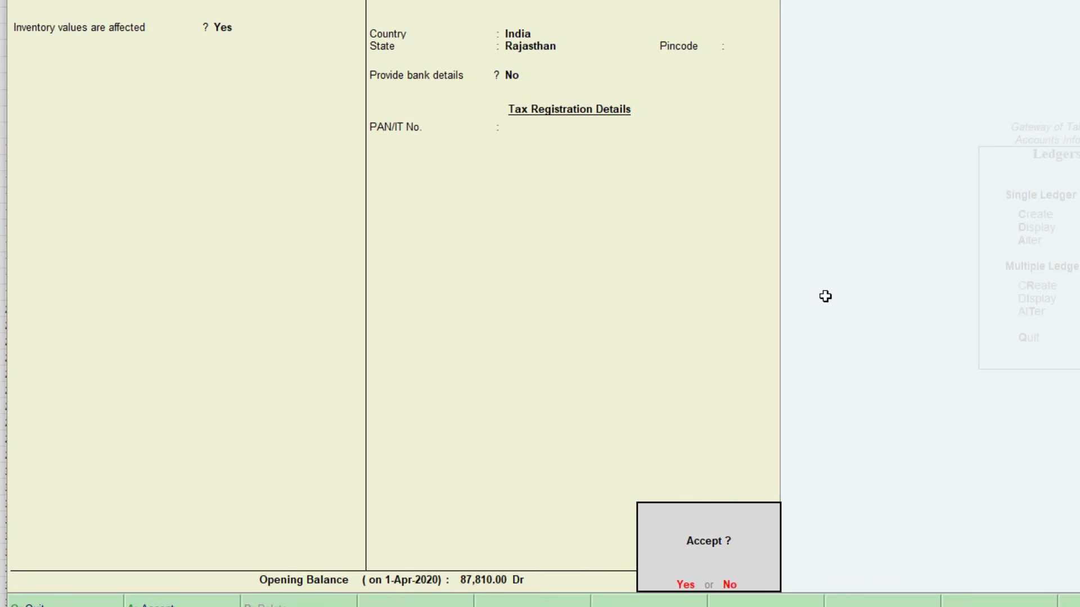
key("Return")
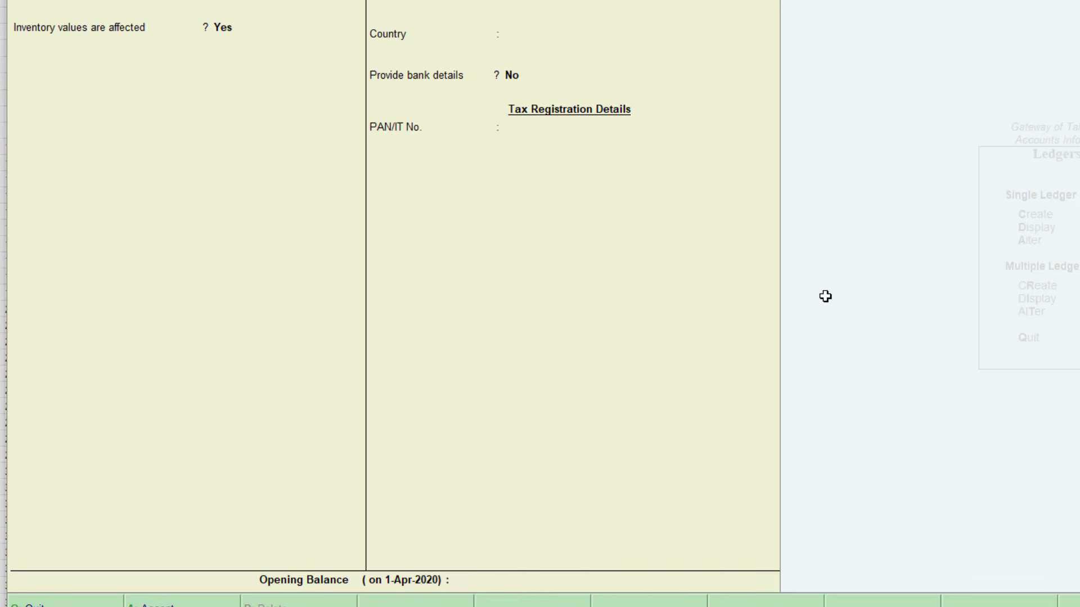
key("alt+Tab")
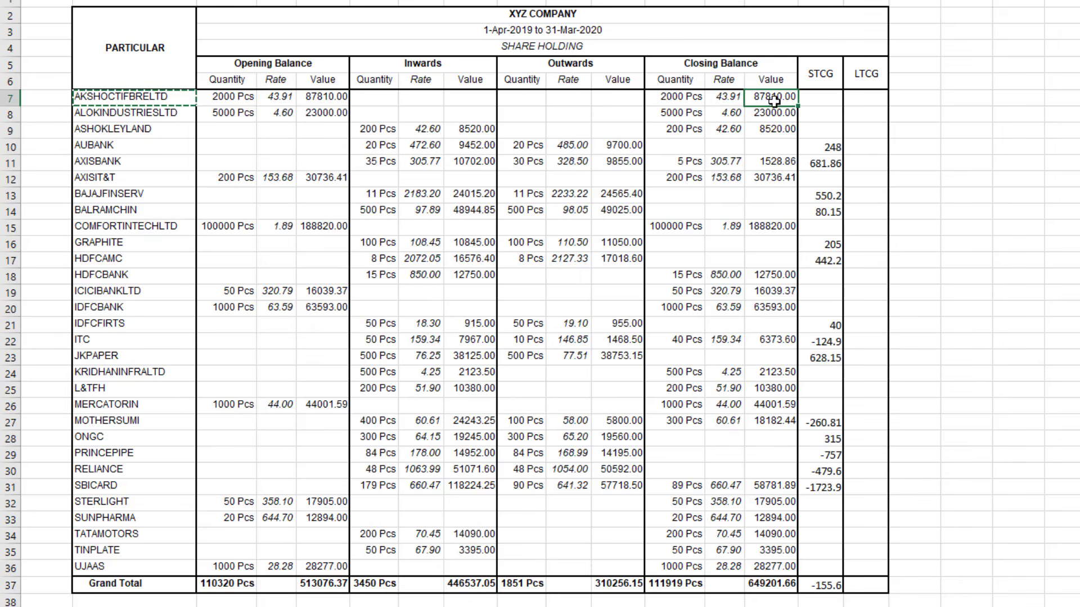
Review share names from ALOKINDUSTRIESLTD down and their Closing Balance values in Excel
left_click(682, 99)
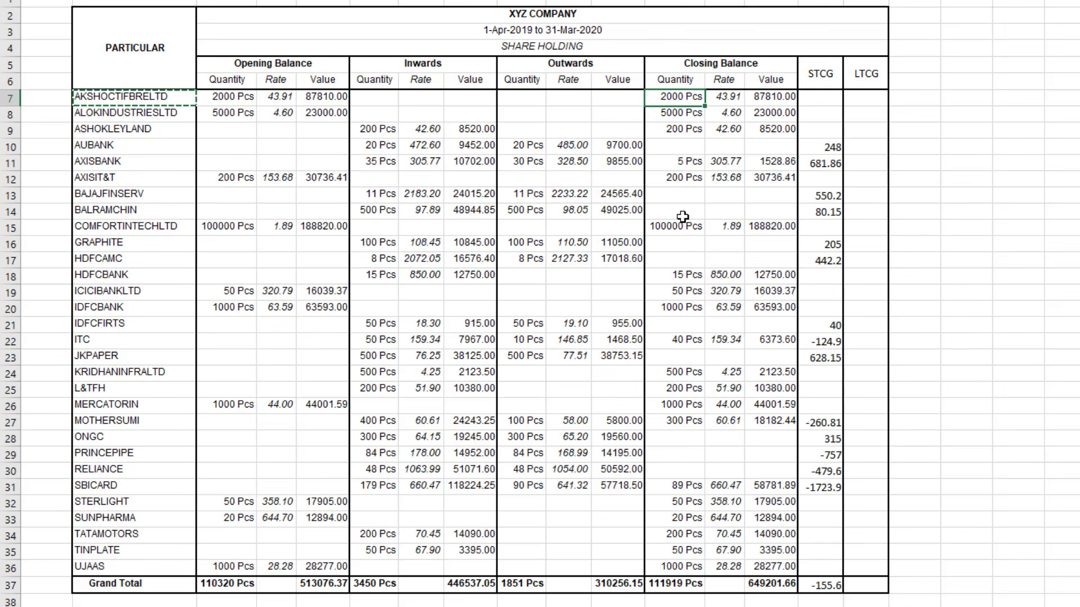
left_click(142, 119)
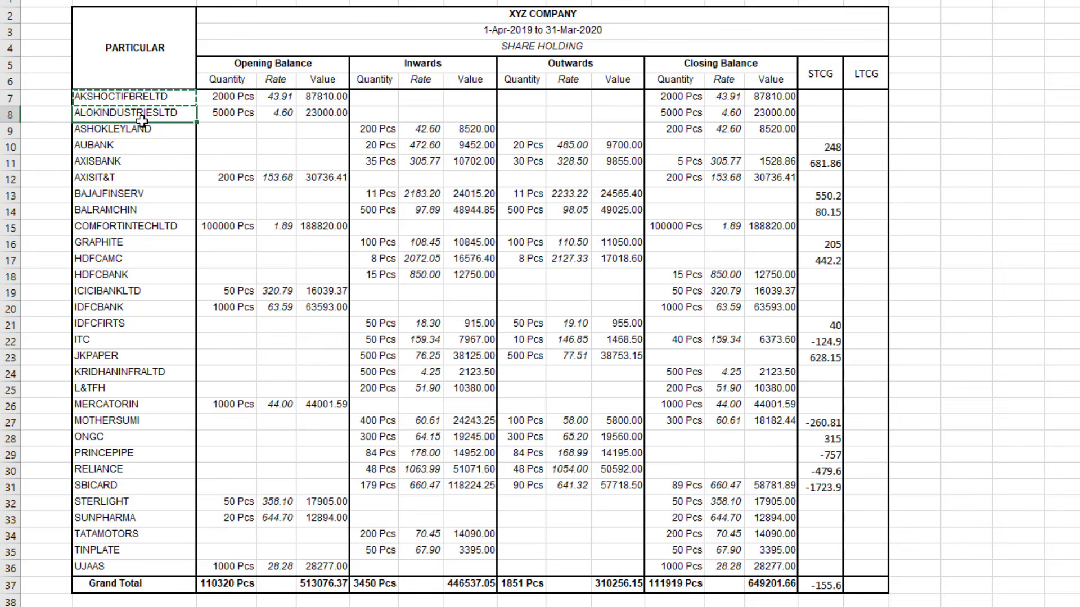
left_click_drag(141, 120, 135, 568)
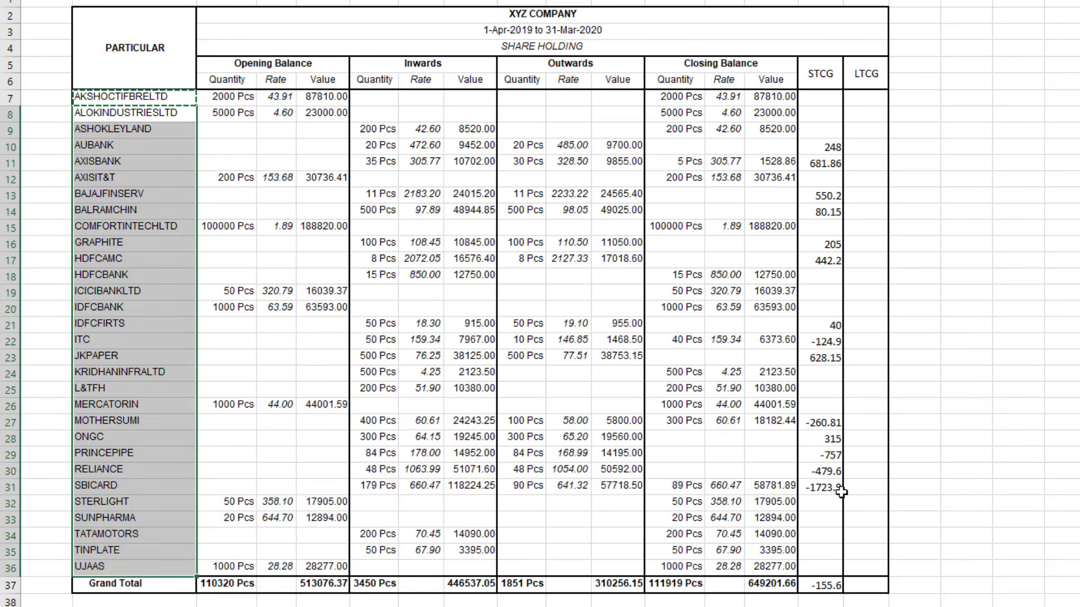
left_click_drag(661, 114, 782, 212)
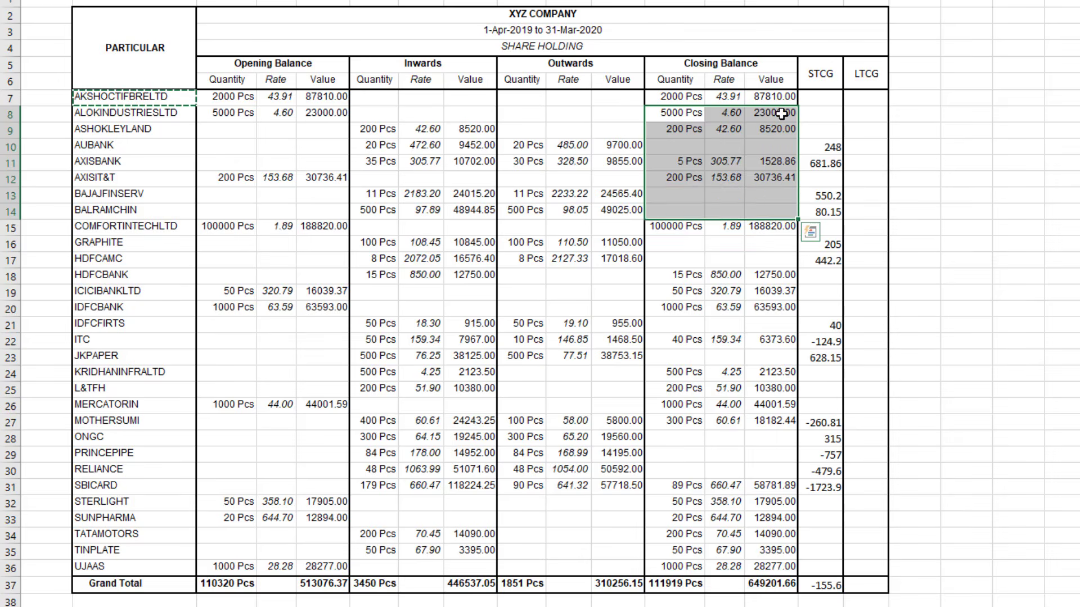
left_click_drag(781, 115, 790, 564)
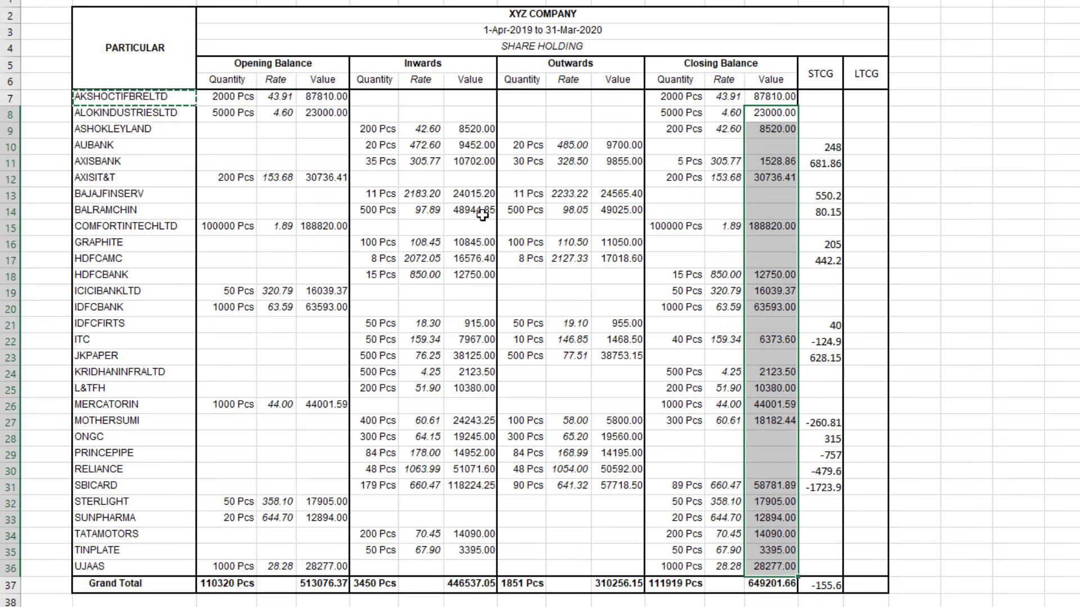
left_click(186, 114)
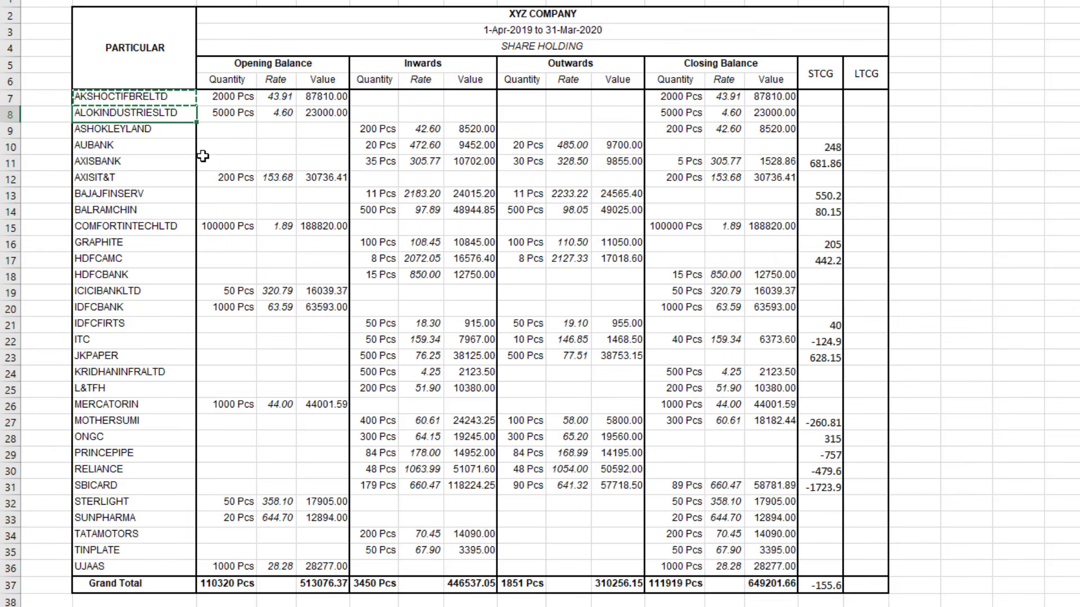
key("alt+Tab")
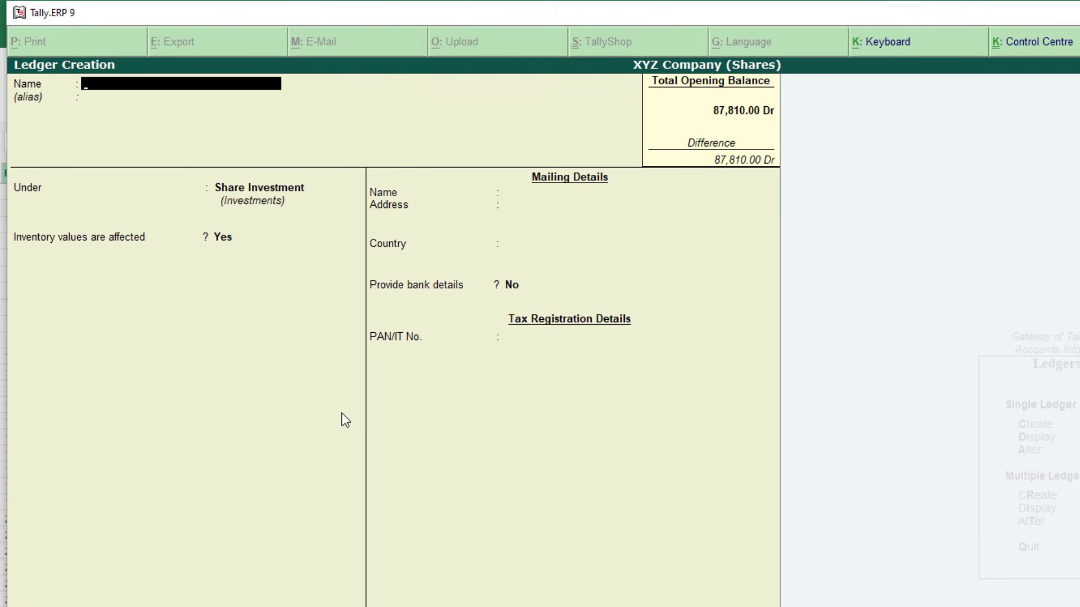
Create the ALOKINDUSTRIESLTD ledger under Share Investment with a 23,000 Dr opening balance
key("Return")
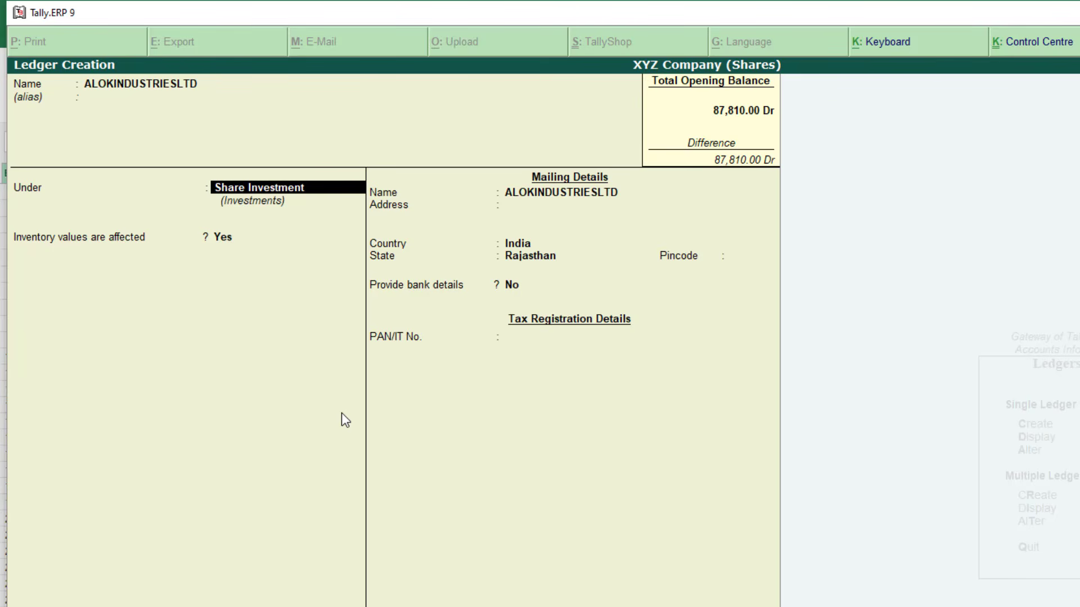
key("Return")
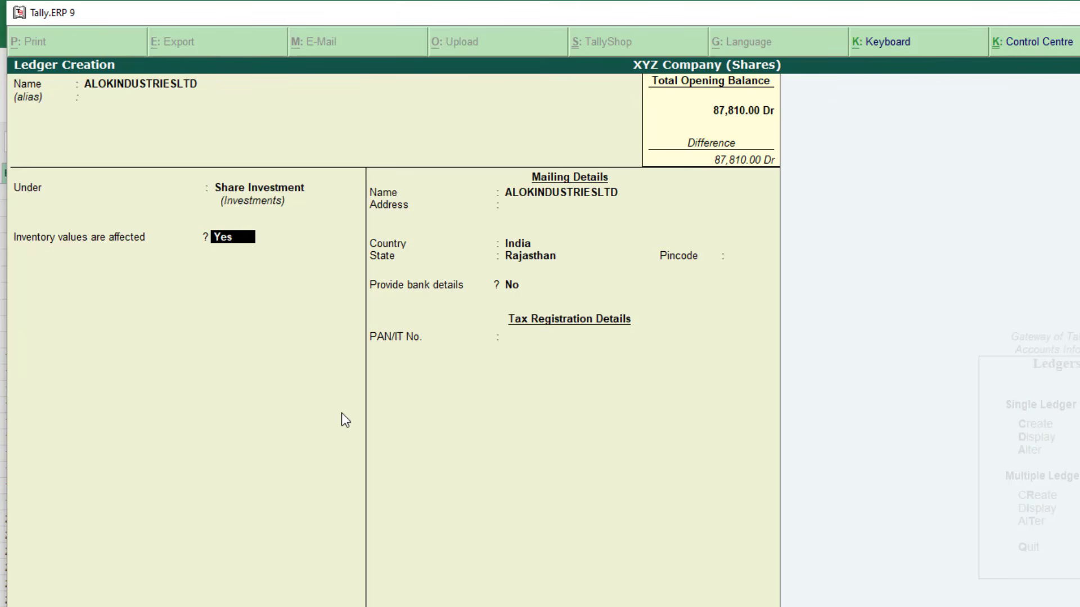
key("Return")
key("Return")
key("Return")
key("Return")
key("Return")
key("Return")
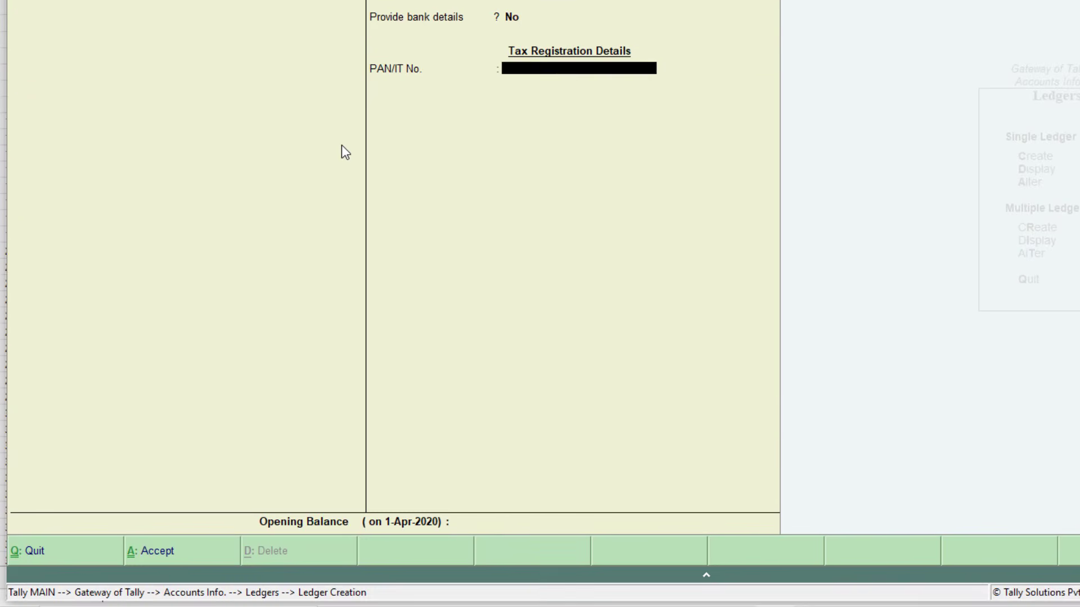
key("Return")
key("alt+Tab")
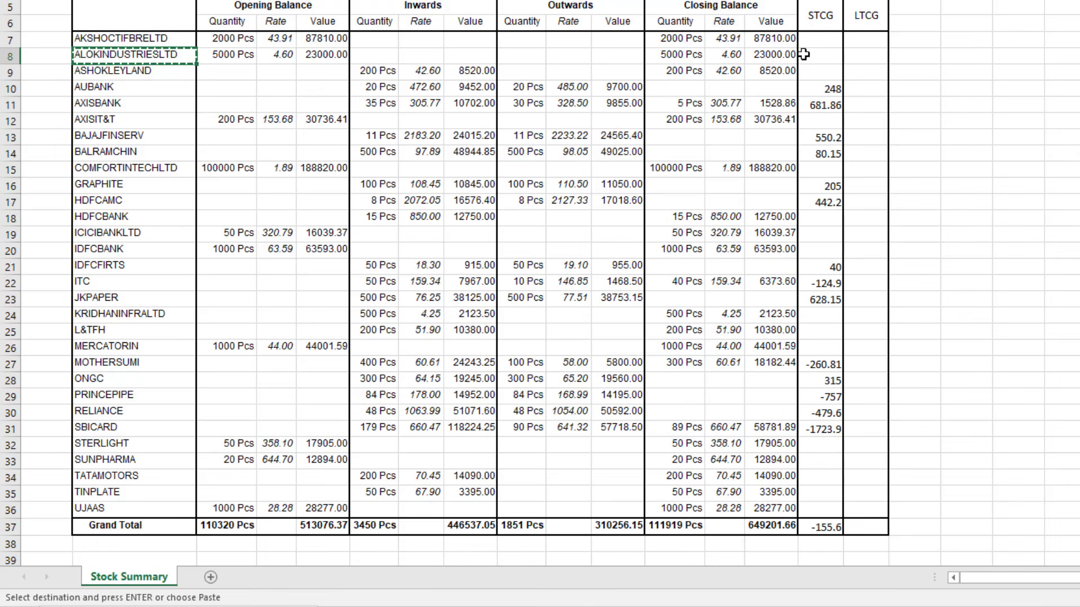
key("alt+Tab")
type("23,000")
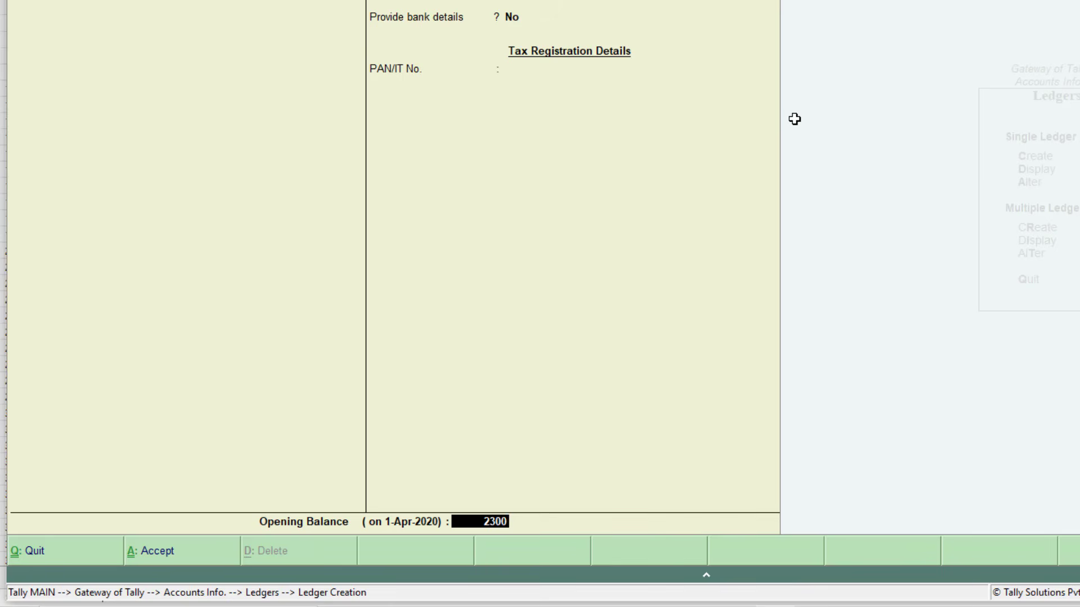
key("Return")
key("Return")
key("Return")
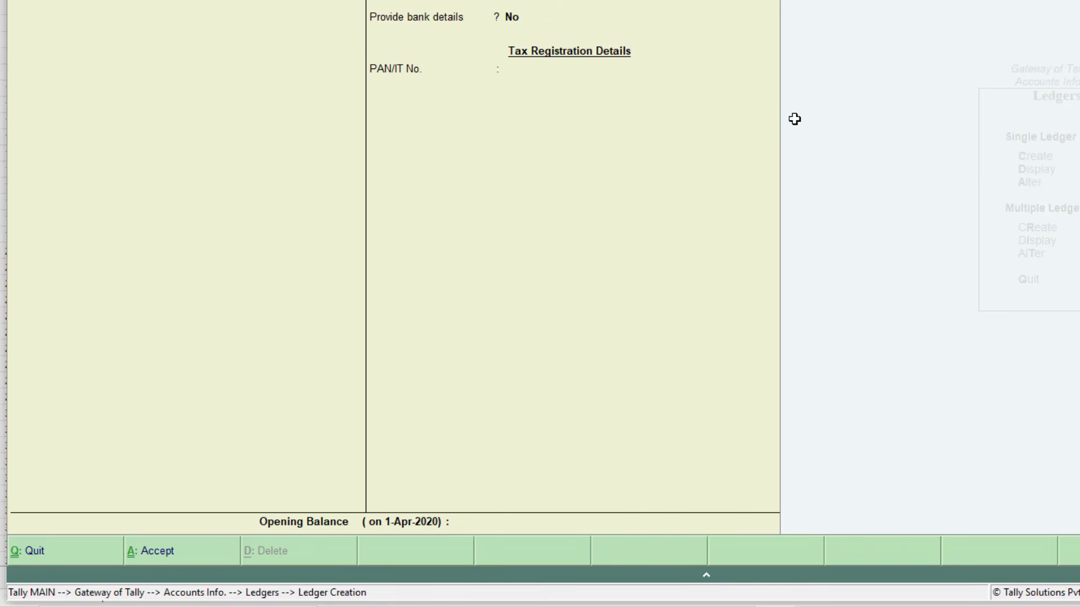
key("alt+Tab")
Check the next shares in Excel: ASHOKLEYLAND, AUBANK (no closing balance), and AXISBANK onward
left_click(196, 74)
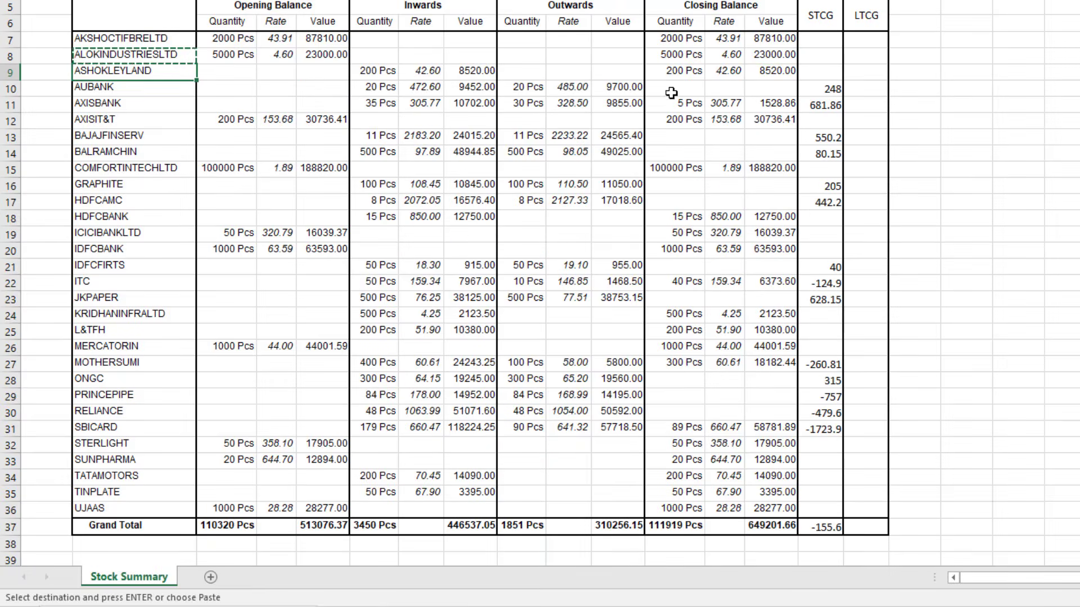
left_click_drag(672, 89, 776, 88)
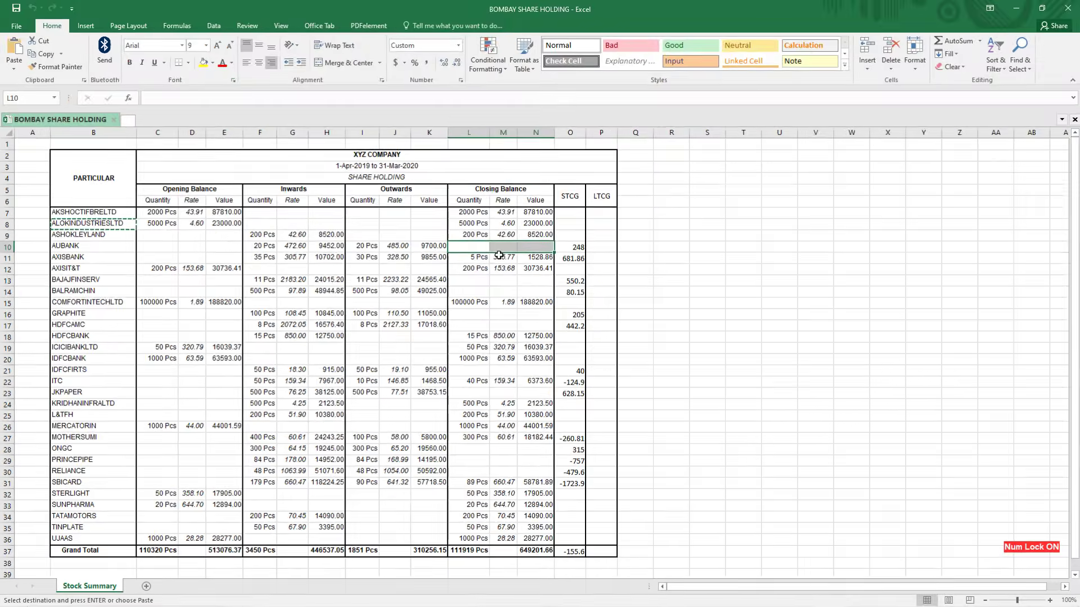
left_click(473, 259)
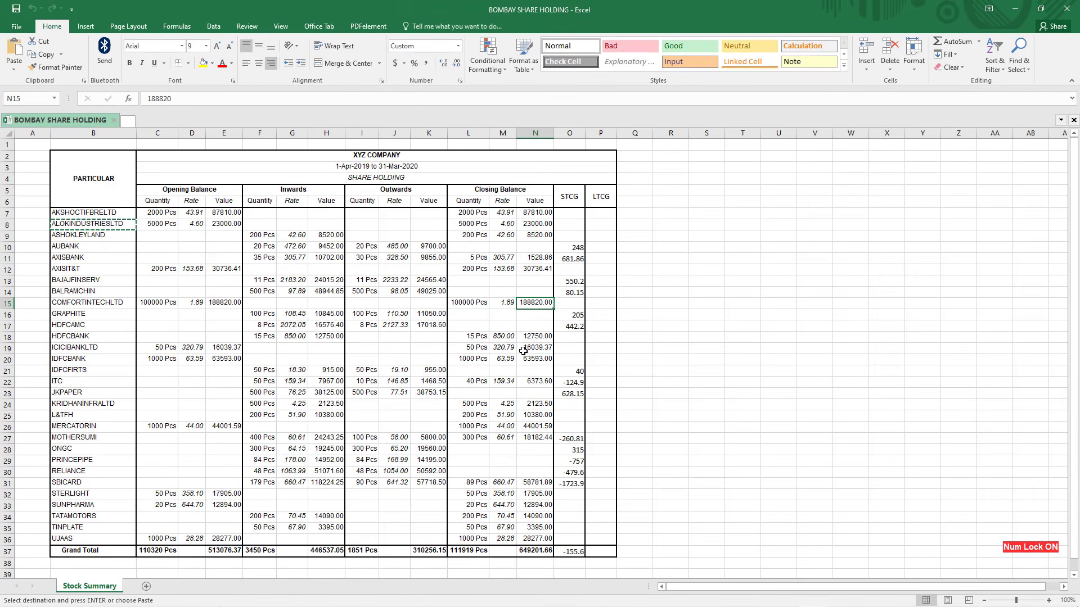
left_click_drag(465, 260, 533, 538)
left_click(514, 246)
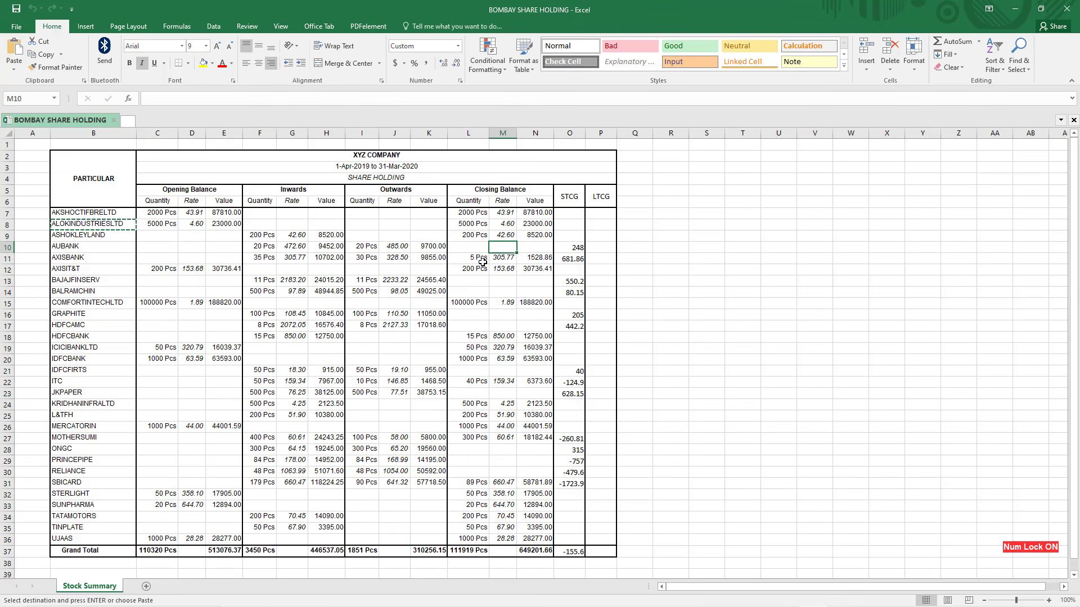
key("alt+Tab")
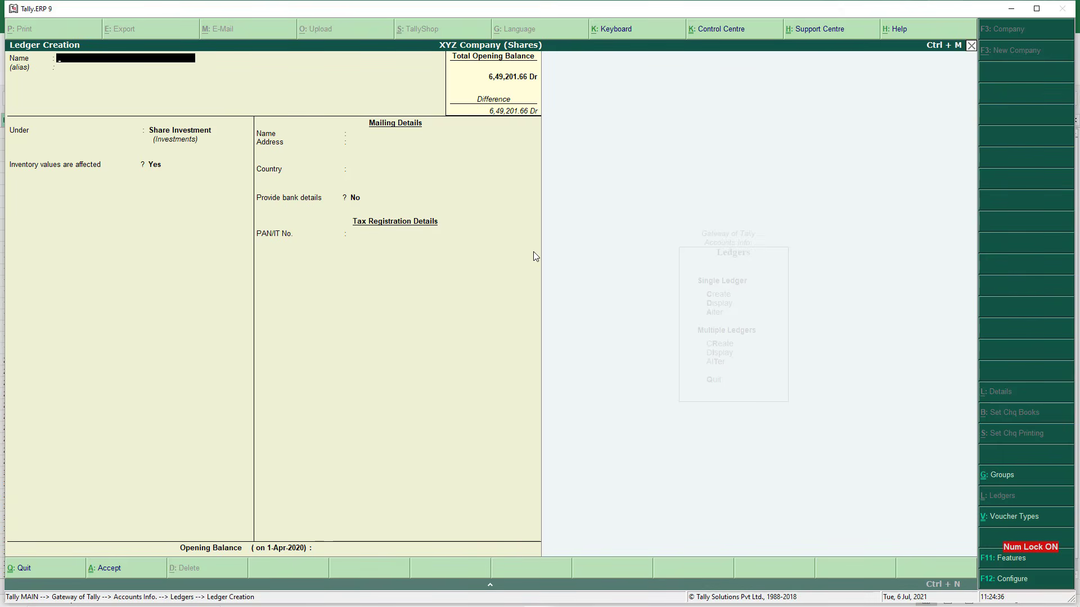
Drill into Share Investment on the Balance Sheet and check the last ledger balance, 28,277.00
key("Escape")
key("Escape")
key("Escape")
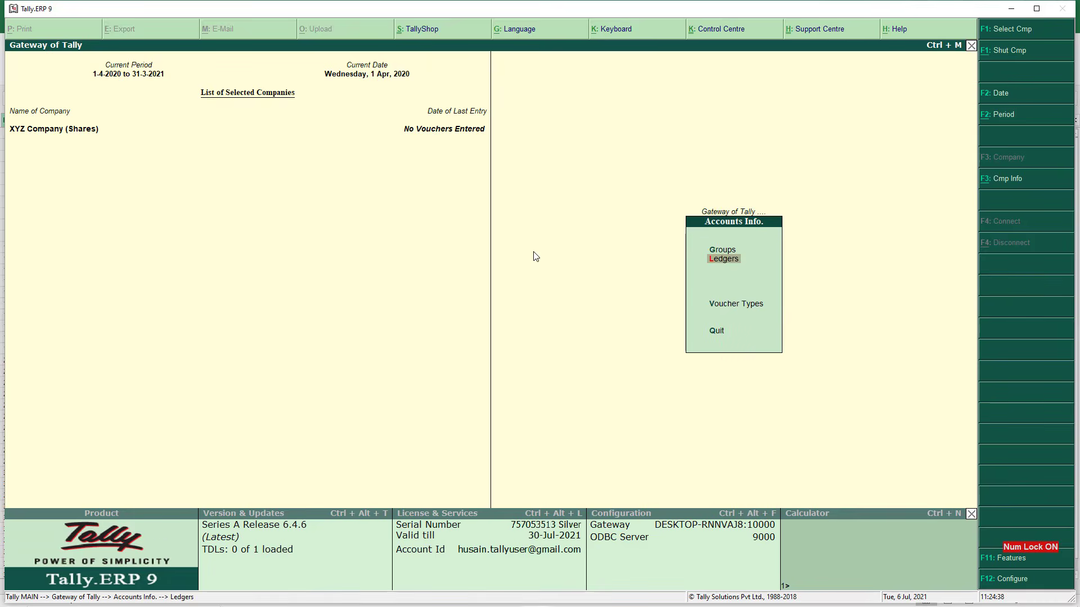
key("b")
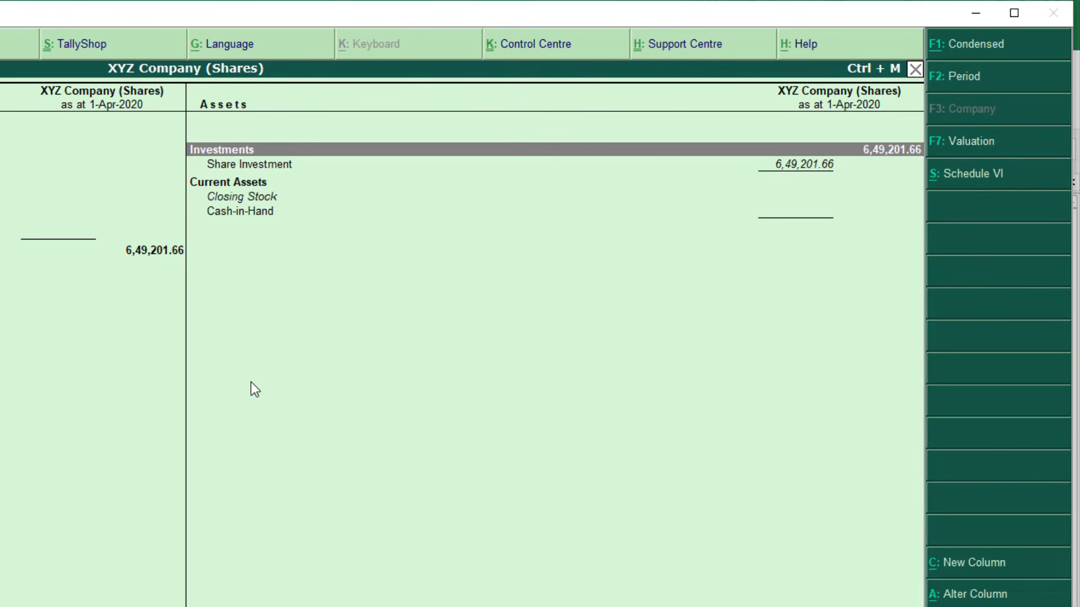
key("Down")
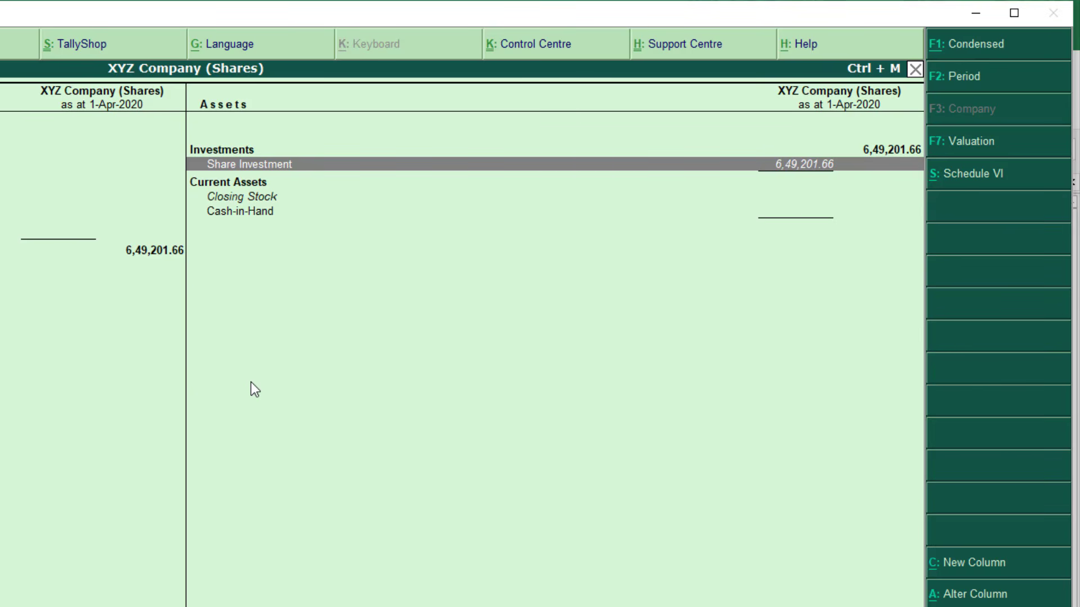
key("Return")
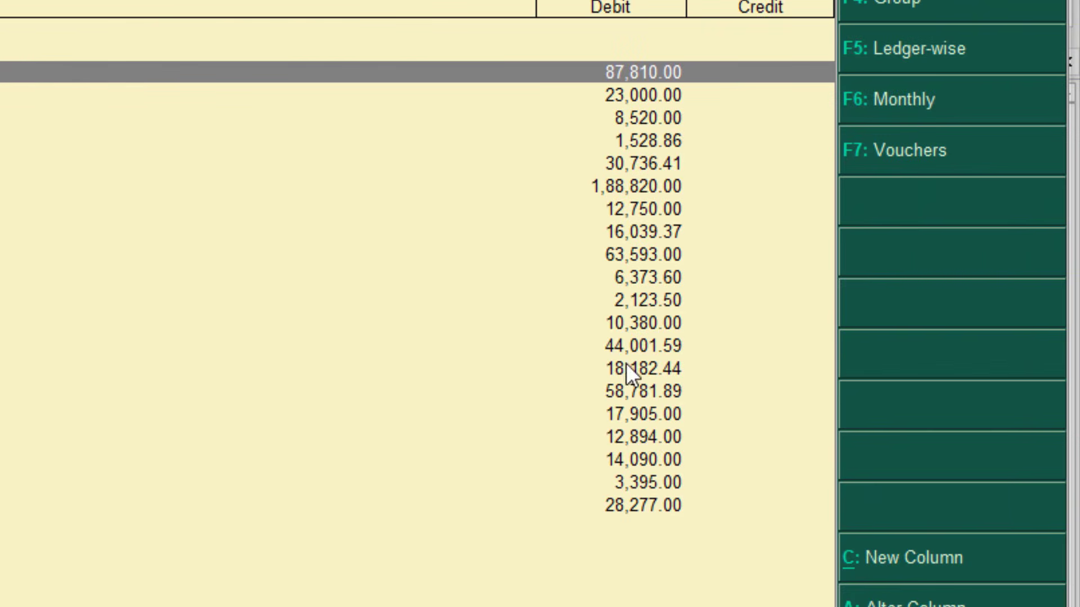
left_click(621, 514)
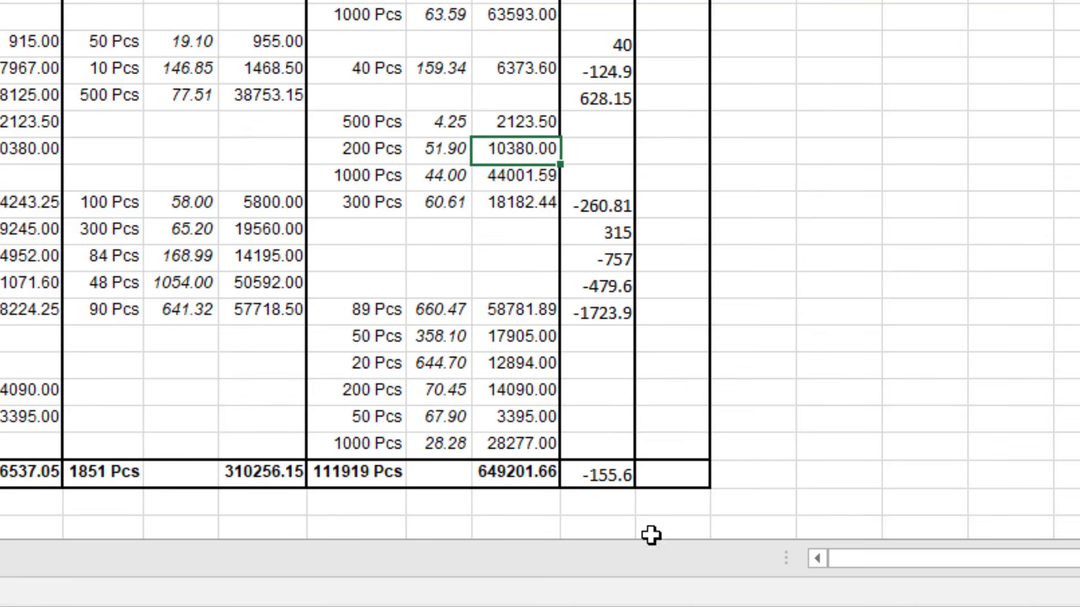
left_click(510, 477)
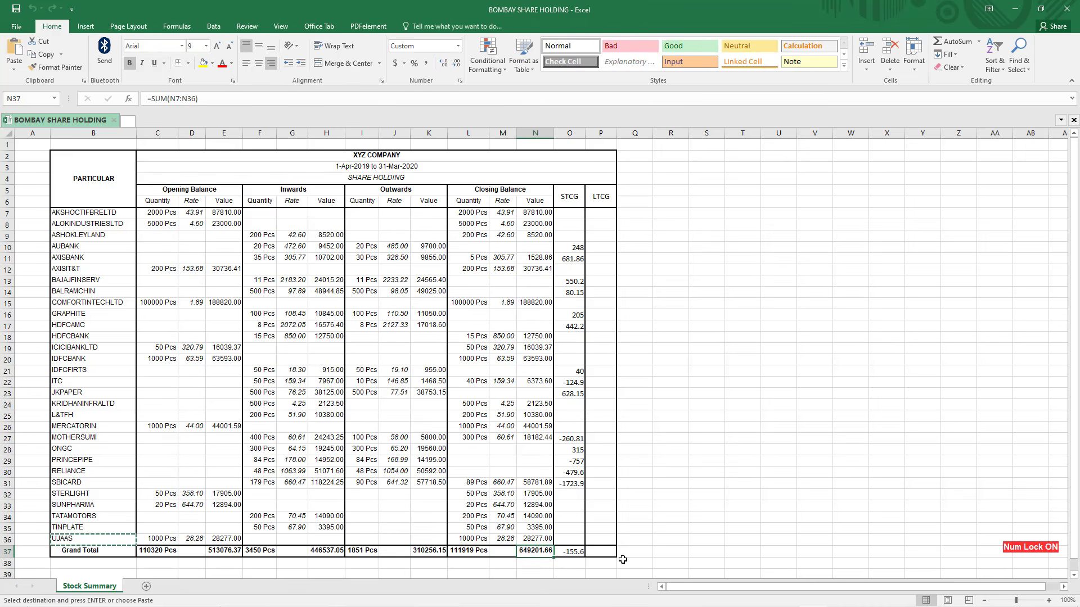
left_click(473, 214)
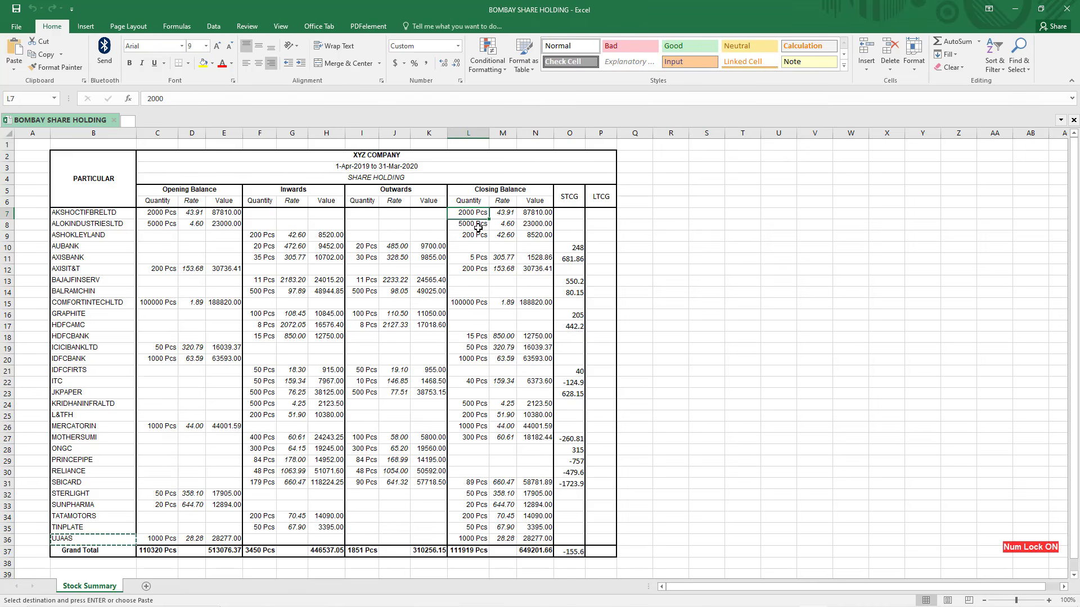
left_click(478, 227)
left_click(477, 214)
Go from Gateway of Tally through Inventory Info to single Stock Item Creation
key("alt+Tab")
key("Escape")
key("Escape")
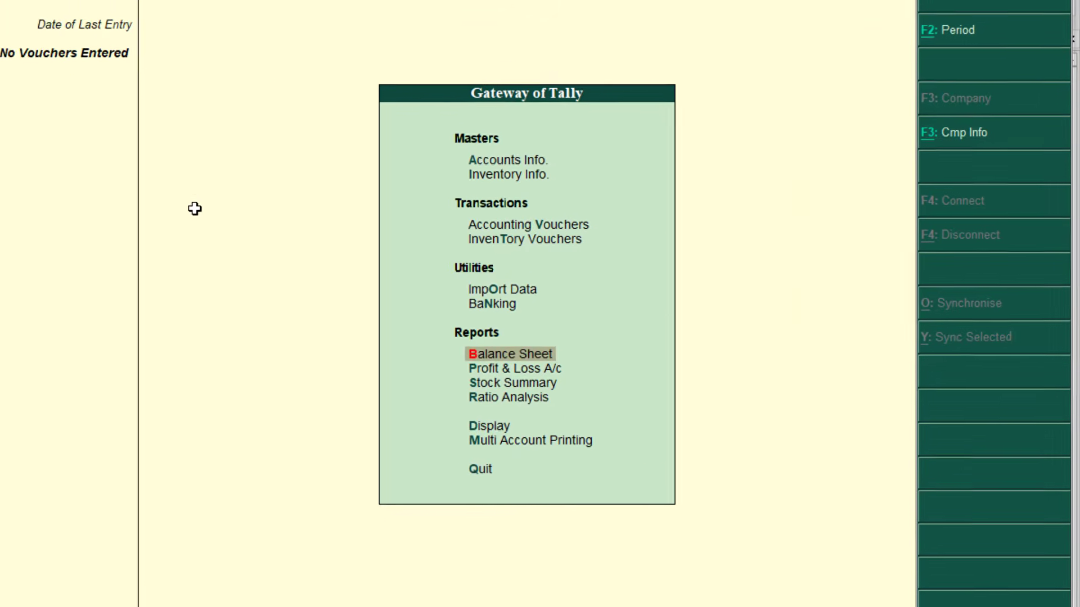
key("Up")
key("Up")
key("Up")
key("Up")
key("Up")
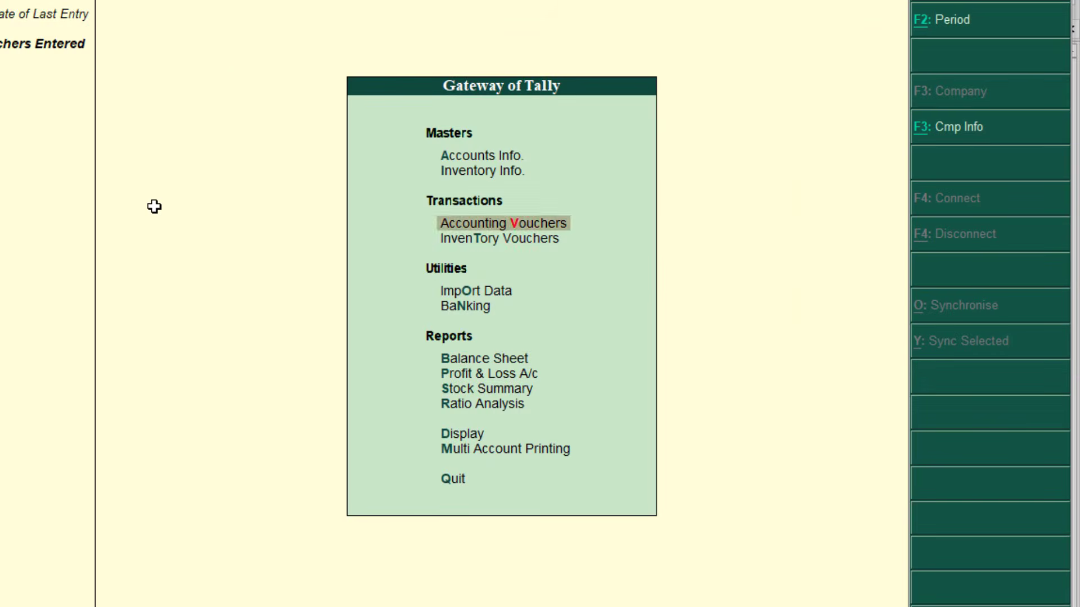
key("Down")
key("Return")
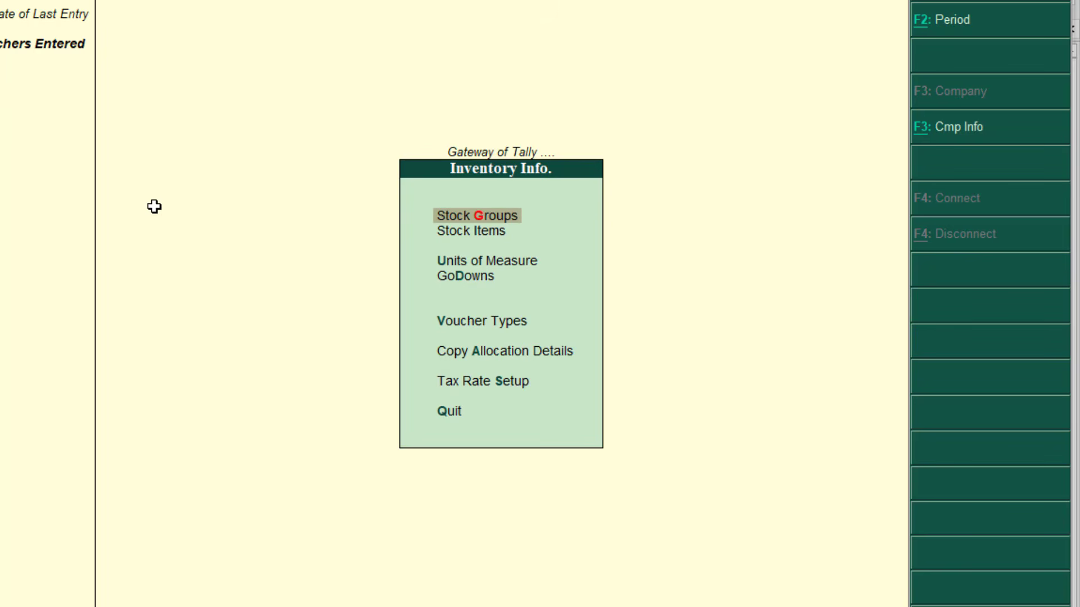
key("Down")
key("Return")
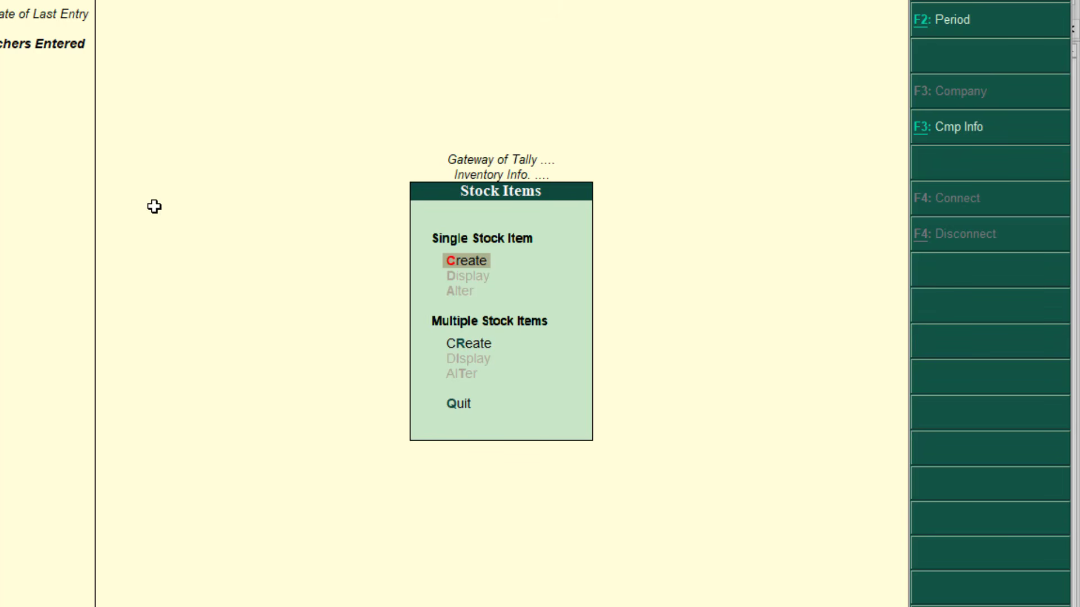
key("Return")
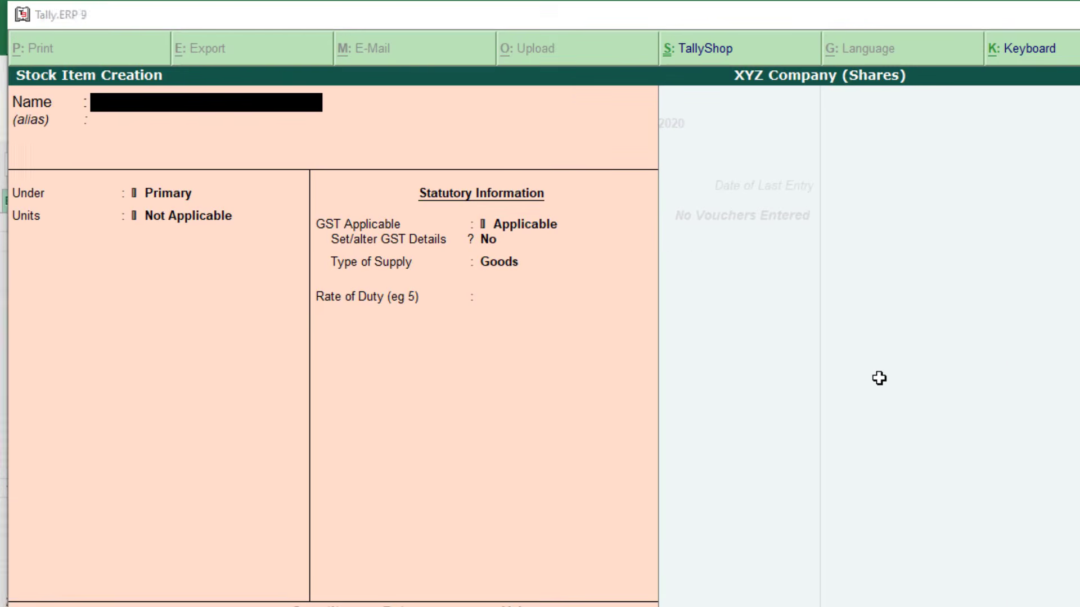
Name the stock item AKSHOCTIFBRELTD, copied from cell B7, with no alias, under Primary
key("alt+Tab")
left_click(198, 354)
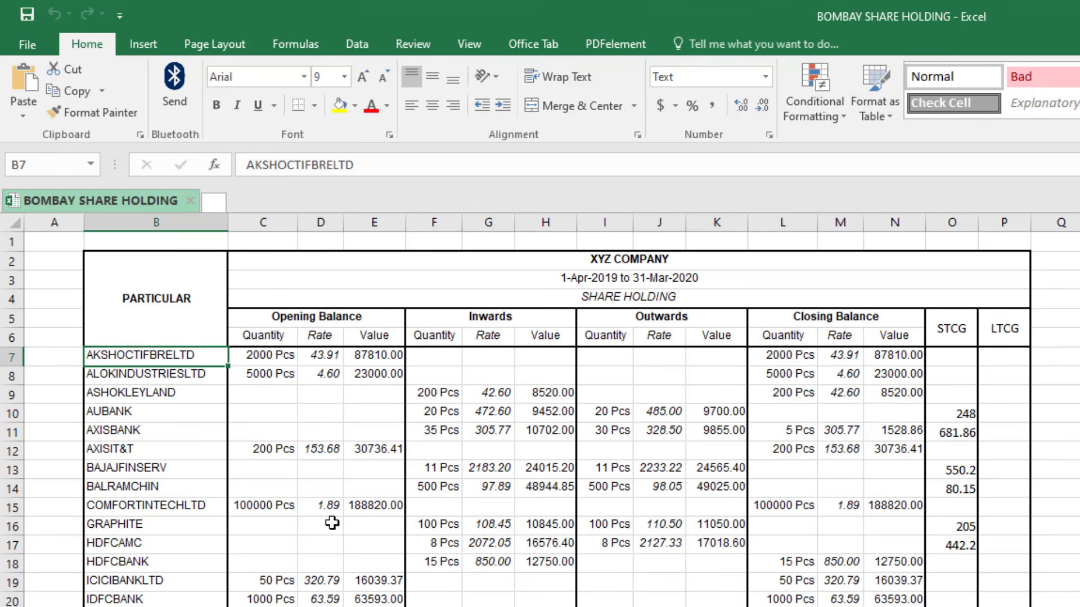
key("ctrl+c")
key("alt+Tab")
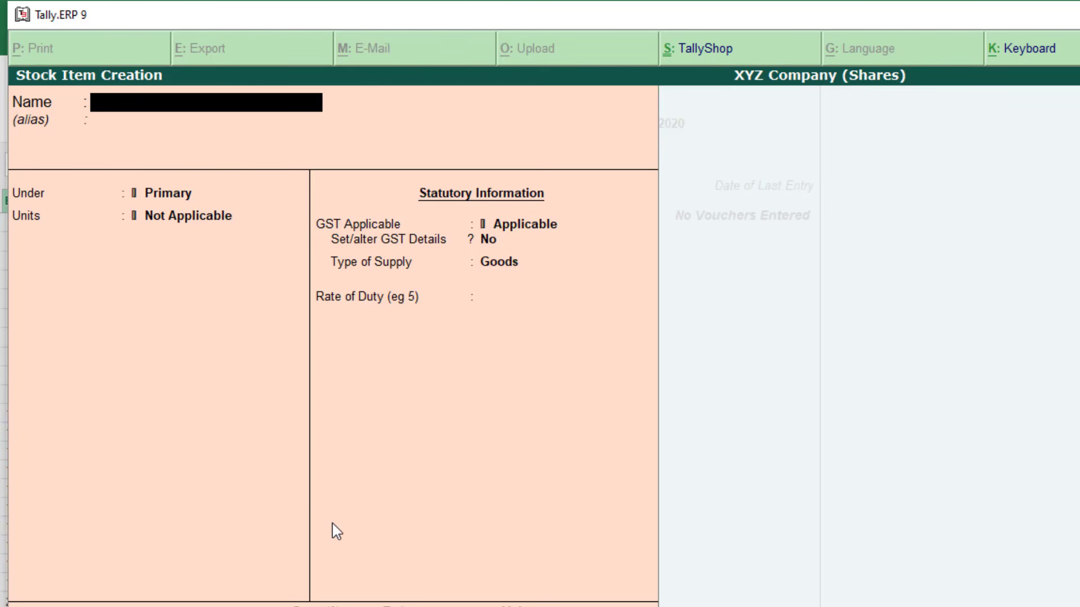
key("ctrl+alt+v")
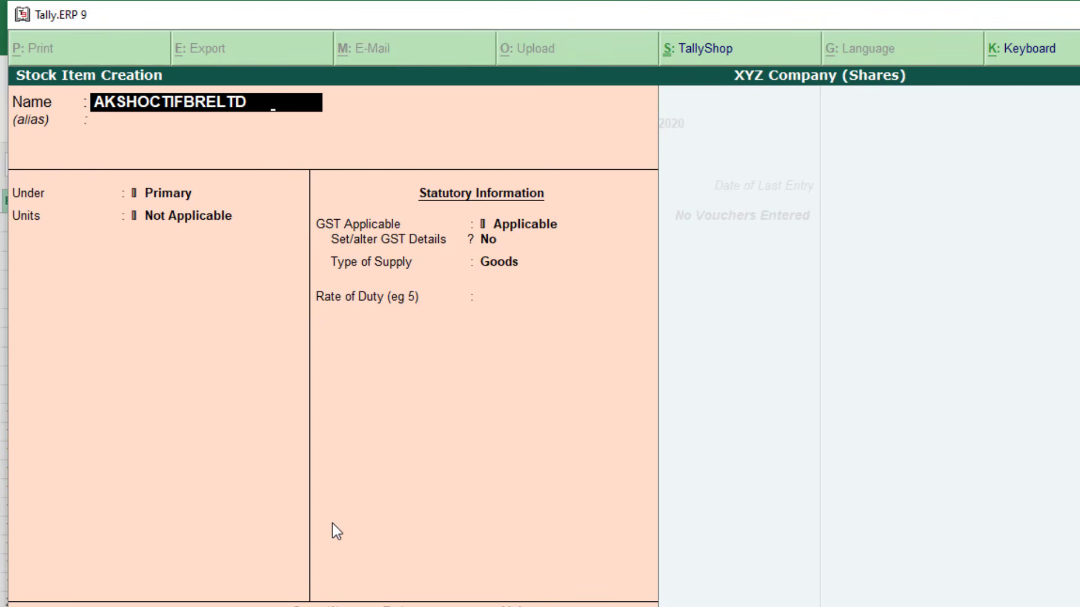
key("Return")
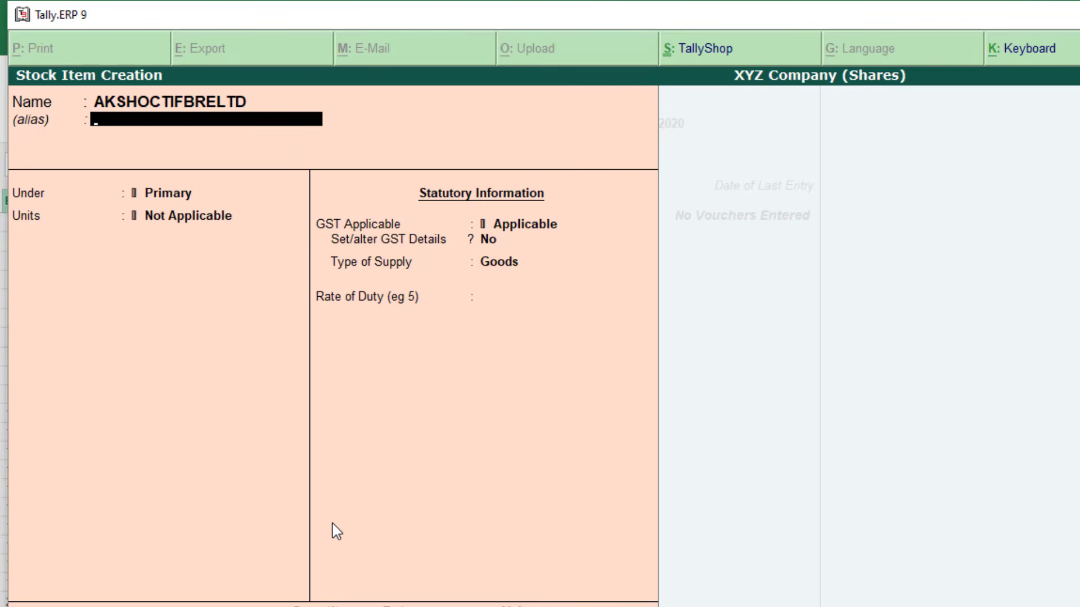
key("Return")
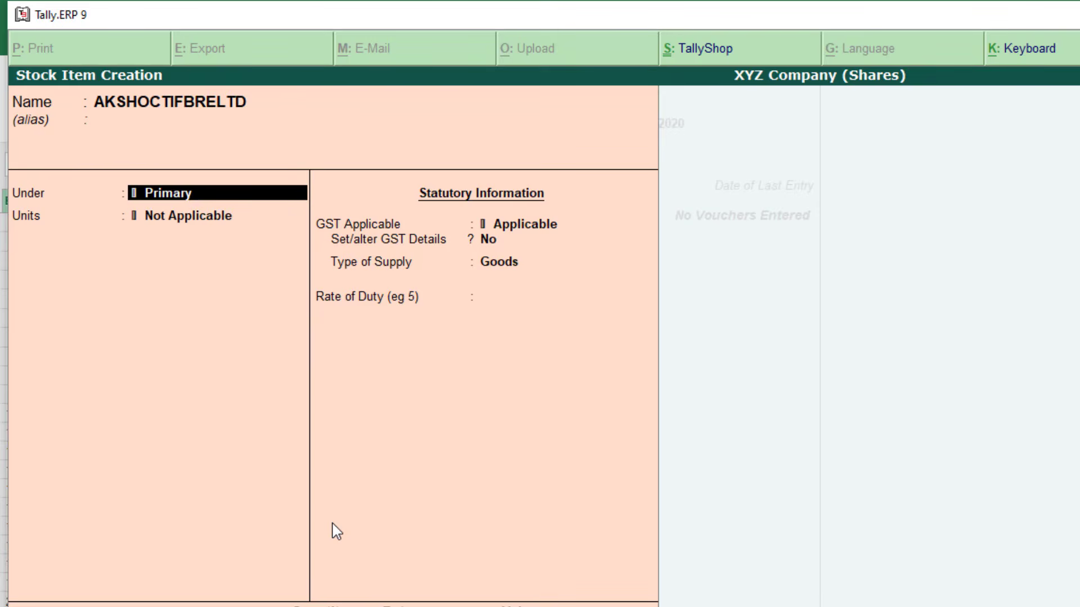
key("Return")
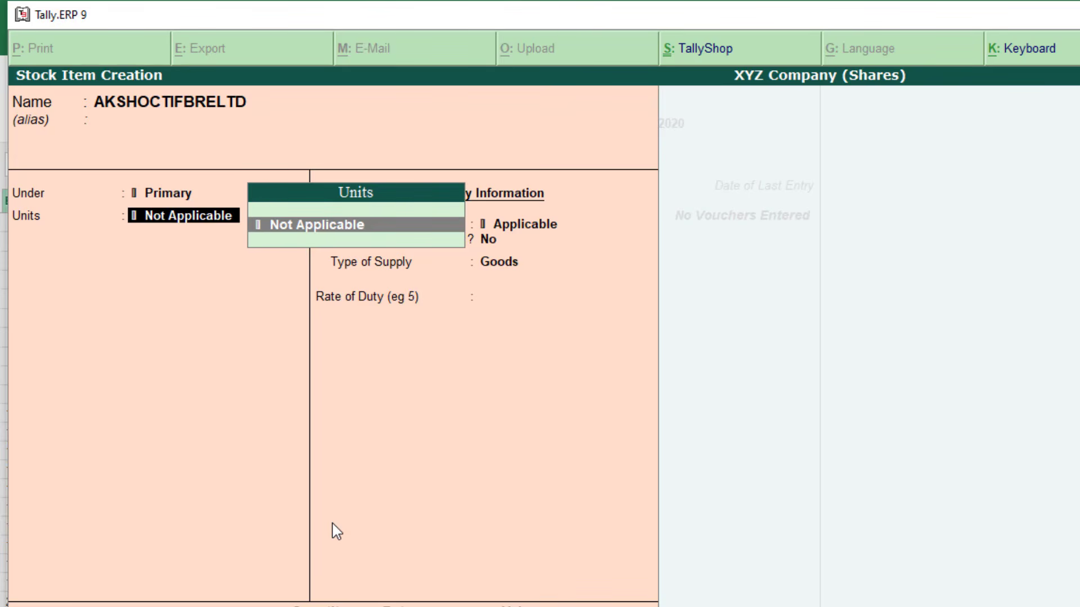
Create unit Qty, formal name Quantity, UQC PCS-PIECES, and assign it to the item
key("alt+c")
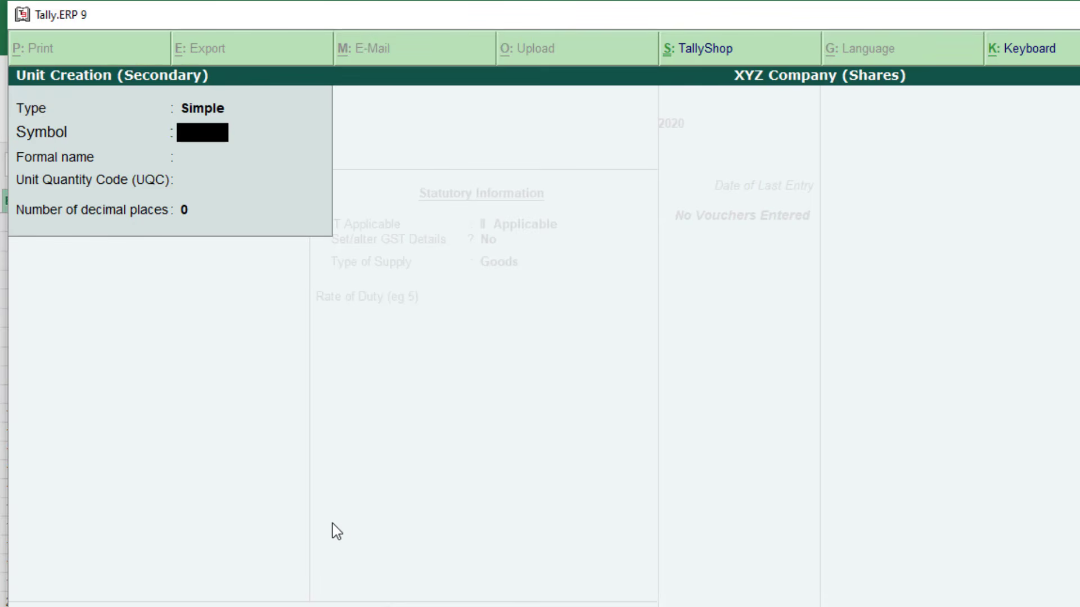
type("Qty")
key("Return")
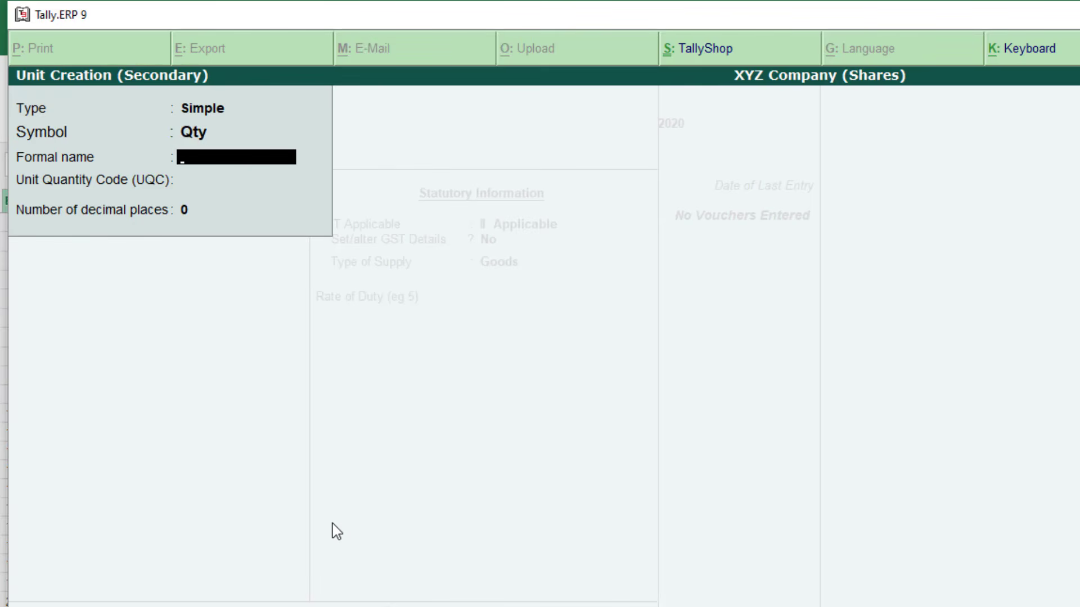
type("Quantity")
key("Return")
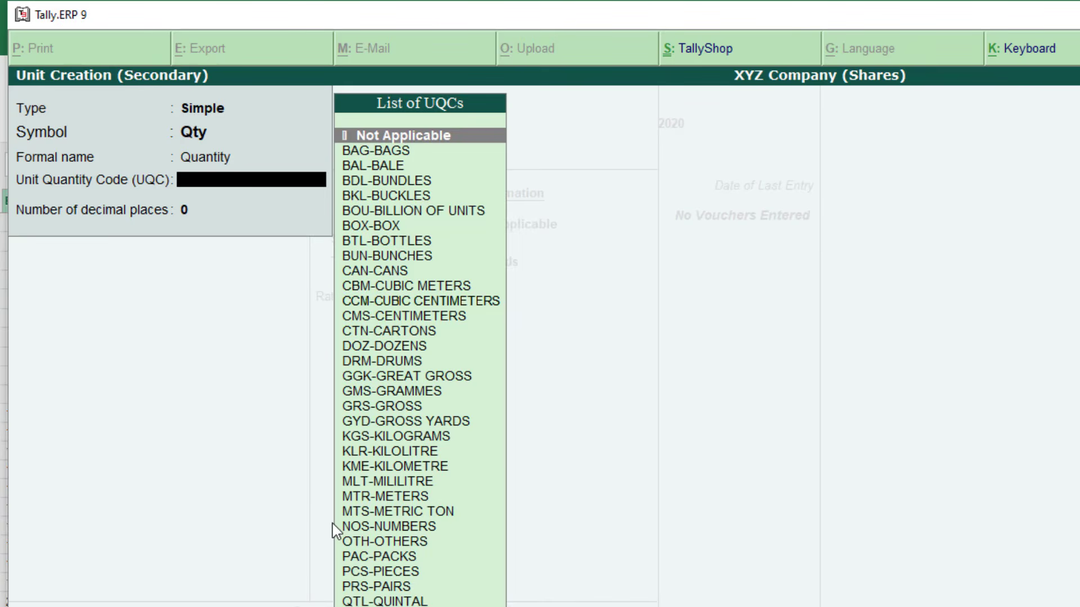
type("pcs")
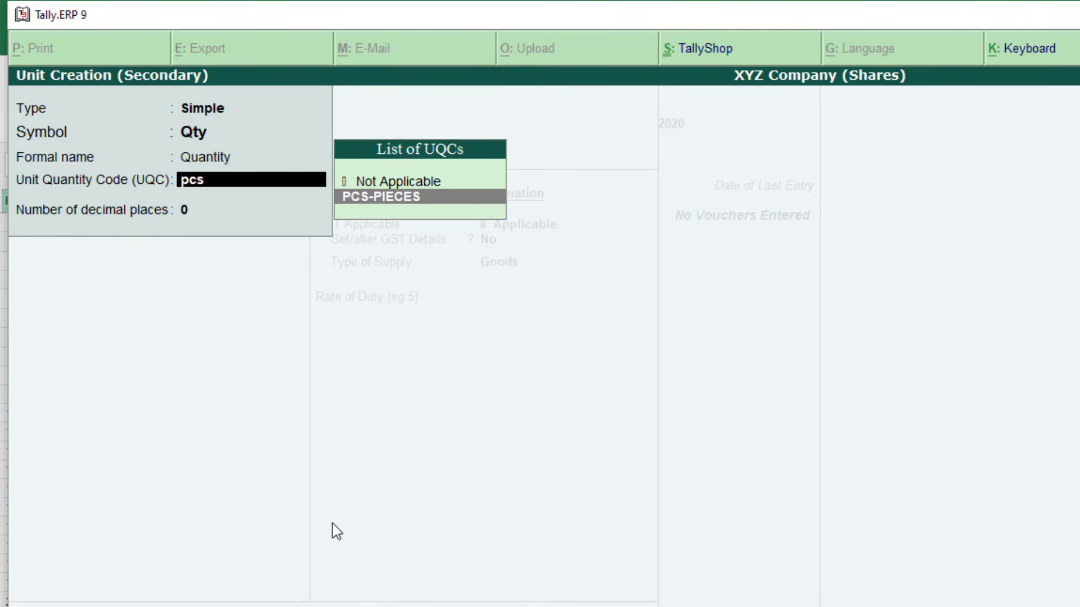
key("Return")
key("Return")
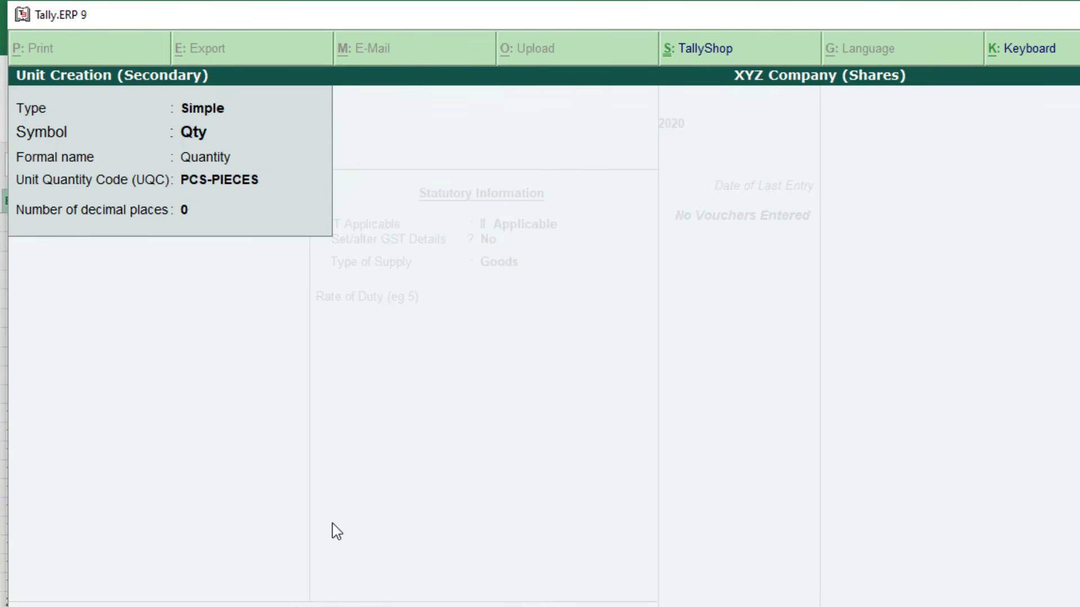
key("Return")
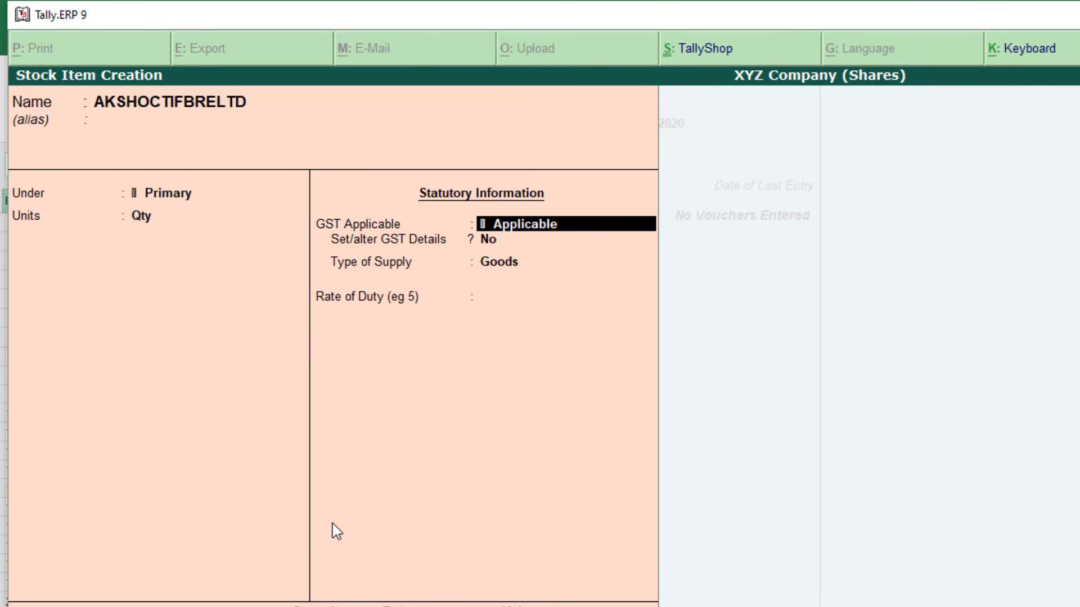
Mark GST Not Applicable and enter 2000 Qty opening stock in Shares Stock, amount 87810
type("not")
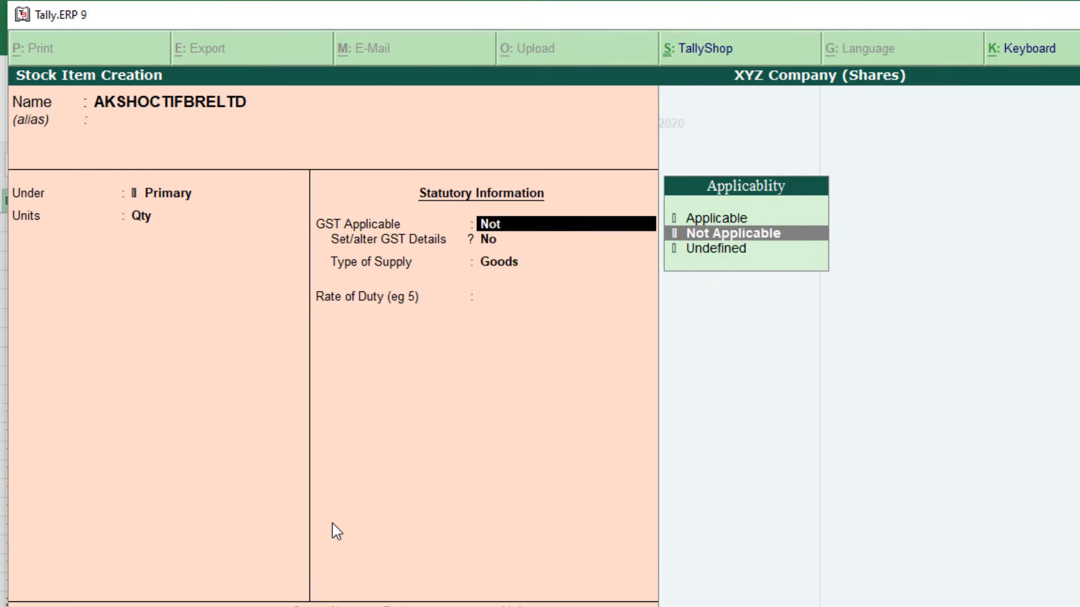
key("Return")
key("Return")
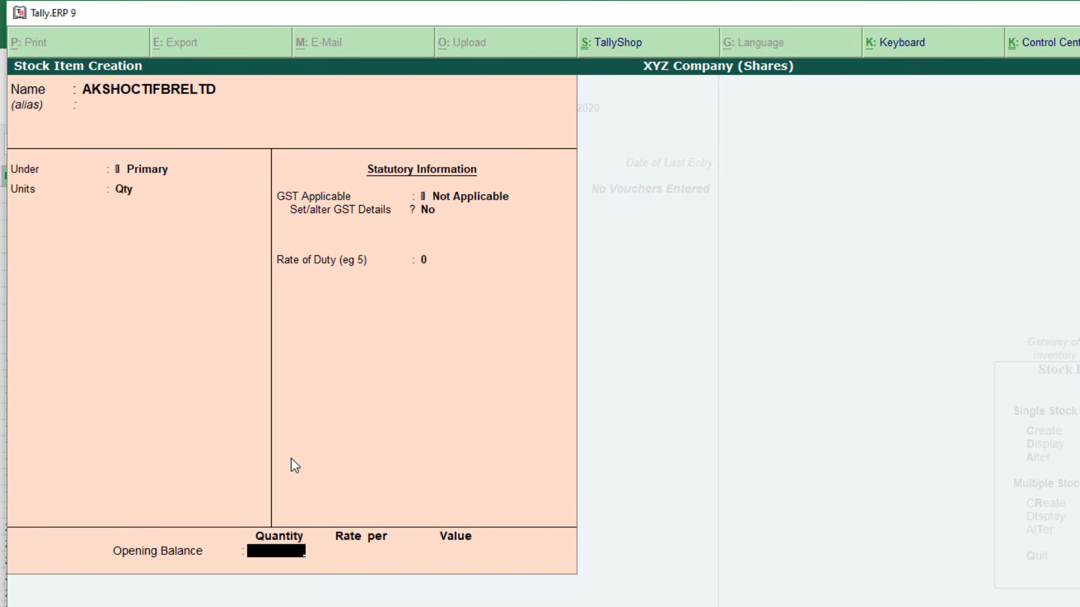
key("alt+Tab")
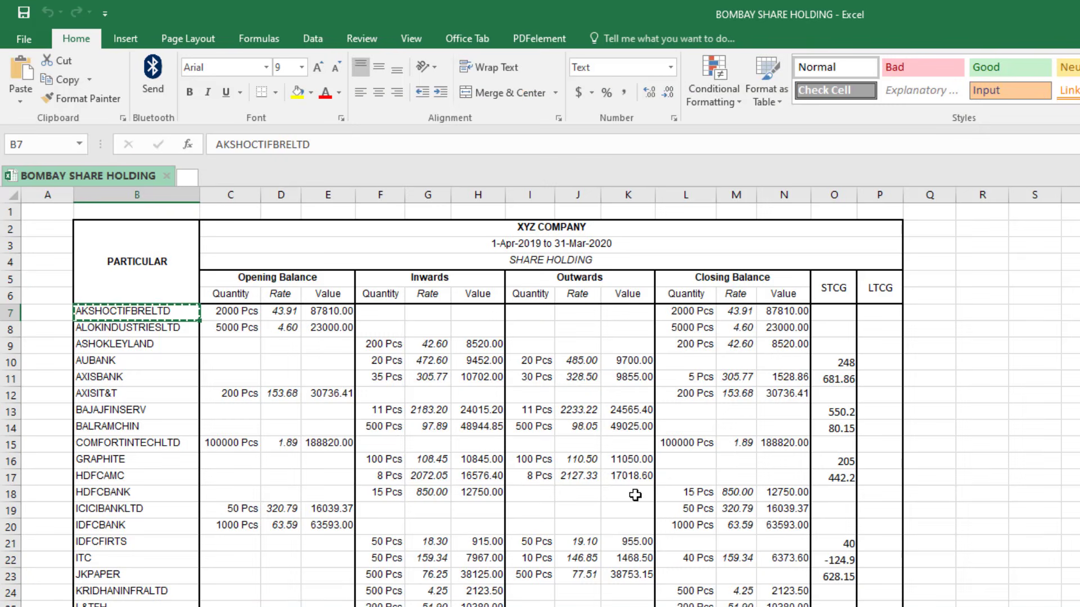
left_click(686, 314)
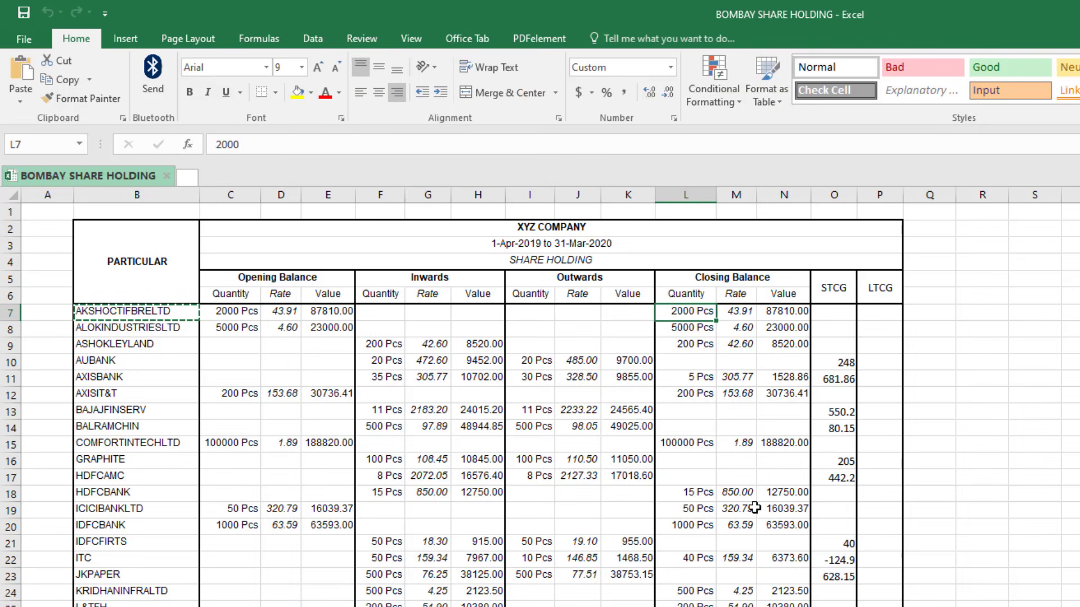
key("alt+Tab")
type("2000")
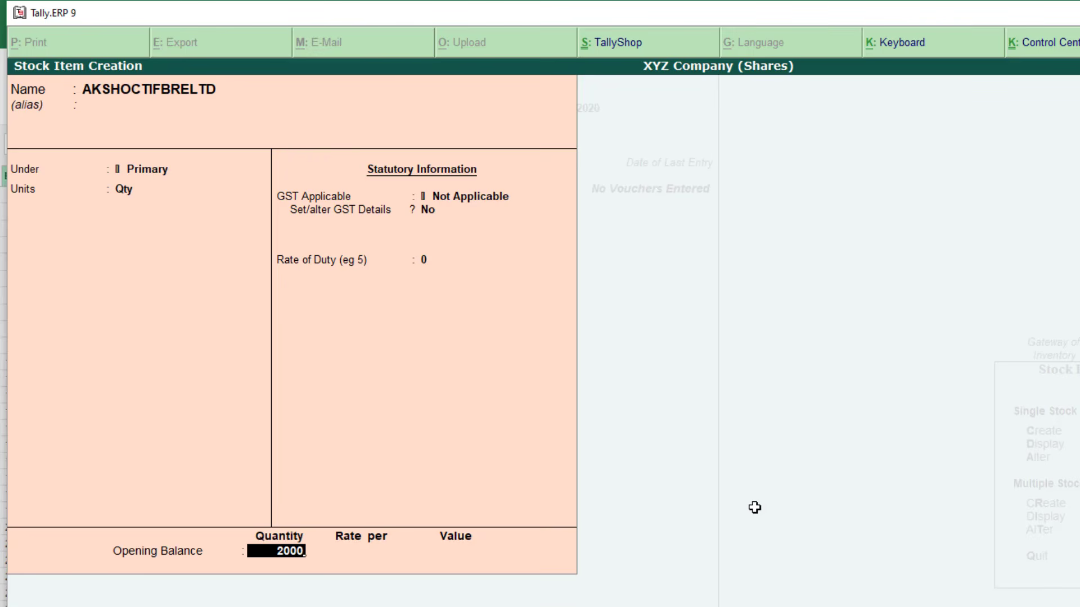
key("Return")
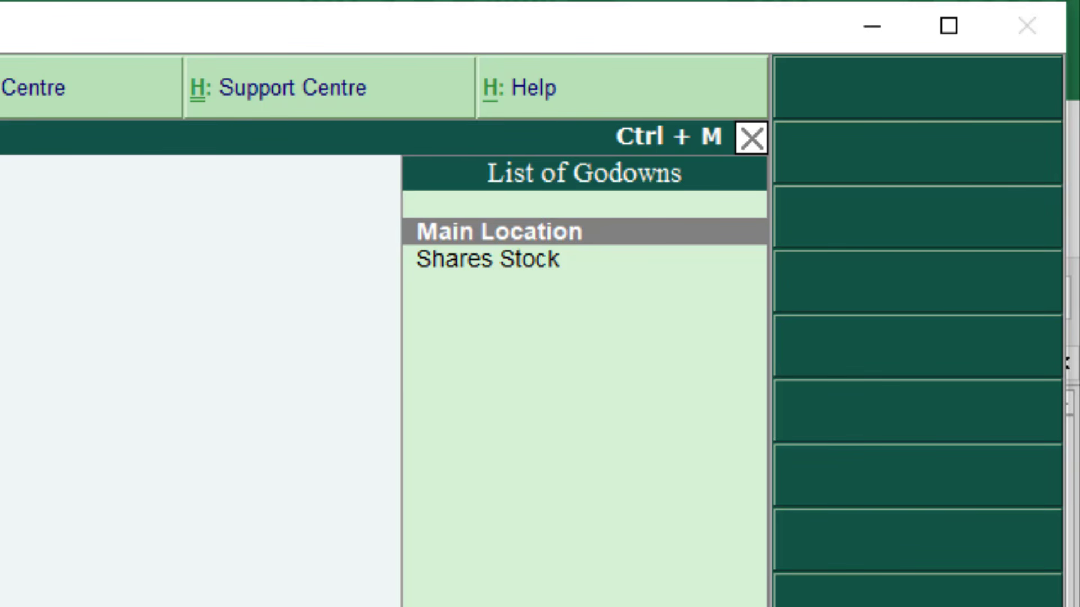
key("Down")
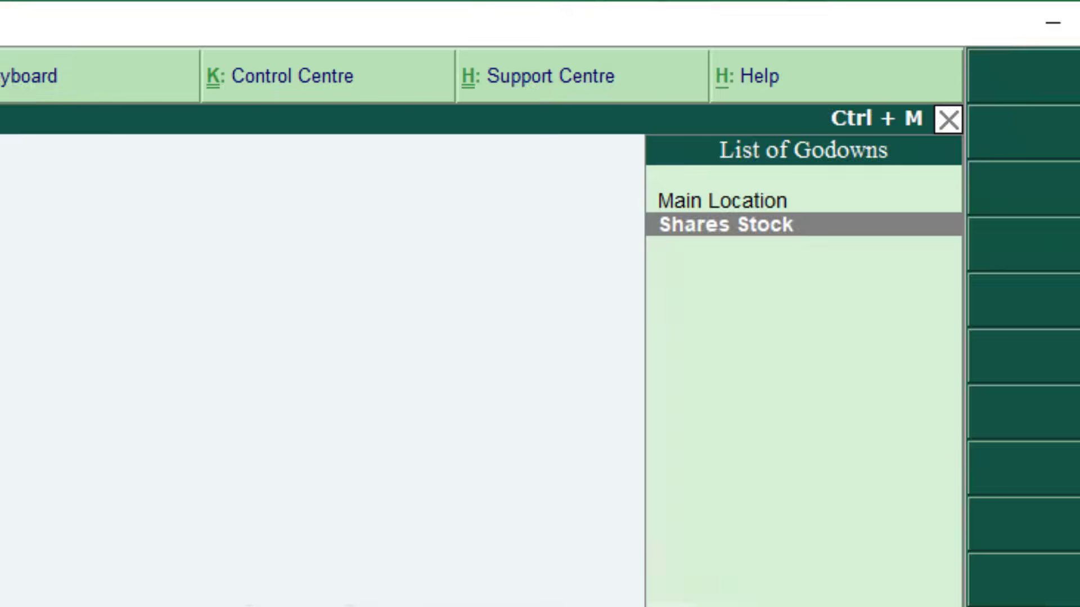
key("Return")
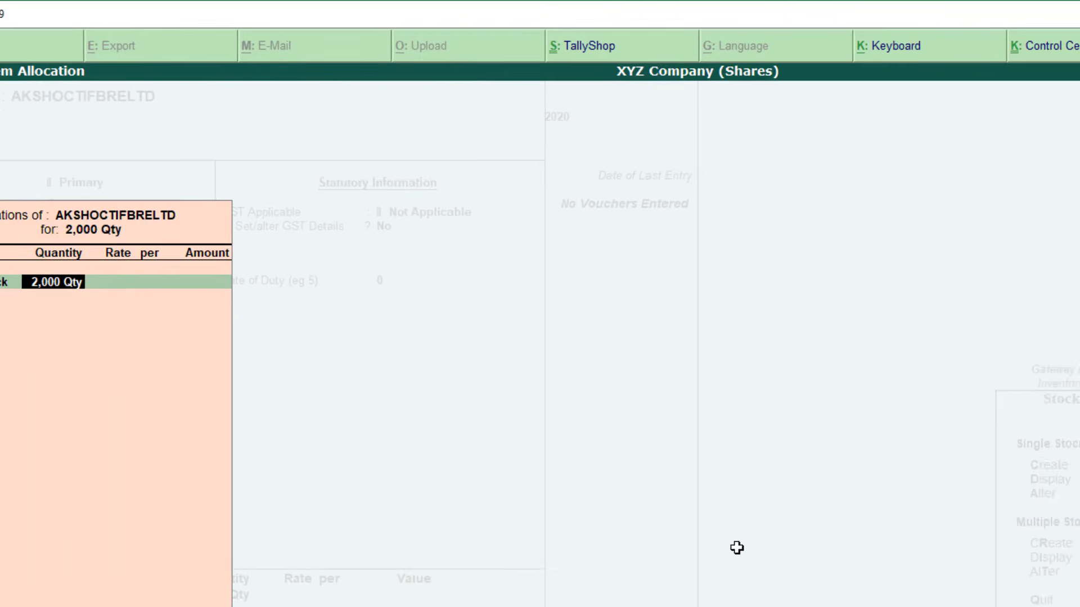
key("Return")
key("Return")
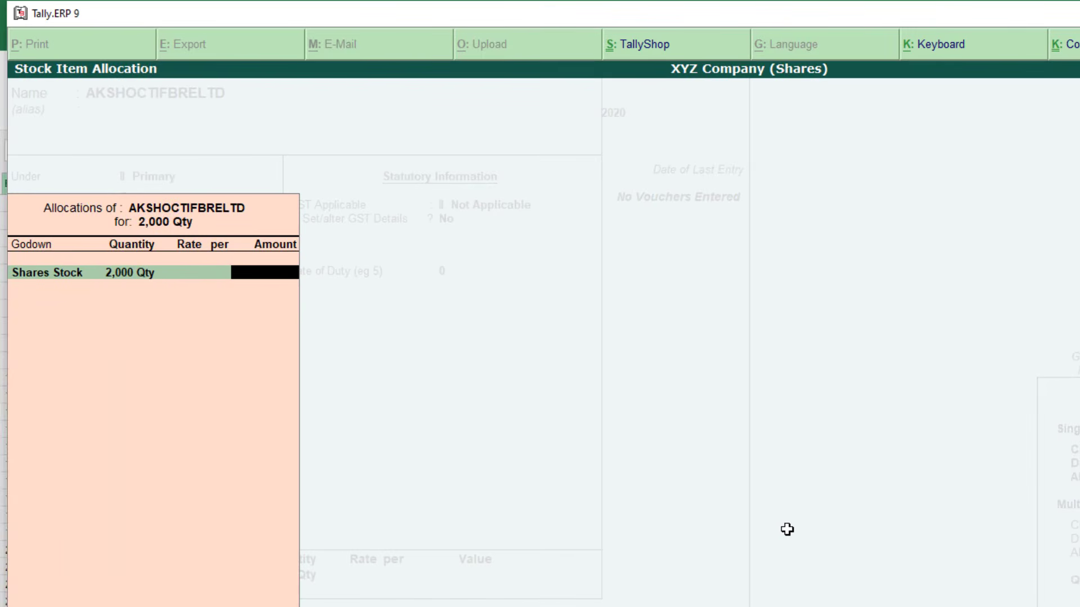
type("87810")
Confirm the 87810 opening value and accept the AKSHOCTIFBRELTD stock item
key("Return")
key("Return")
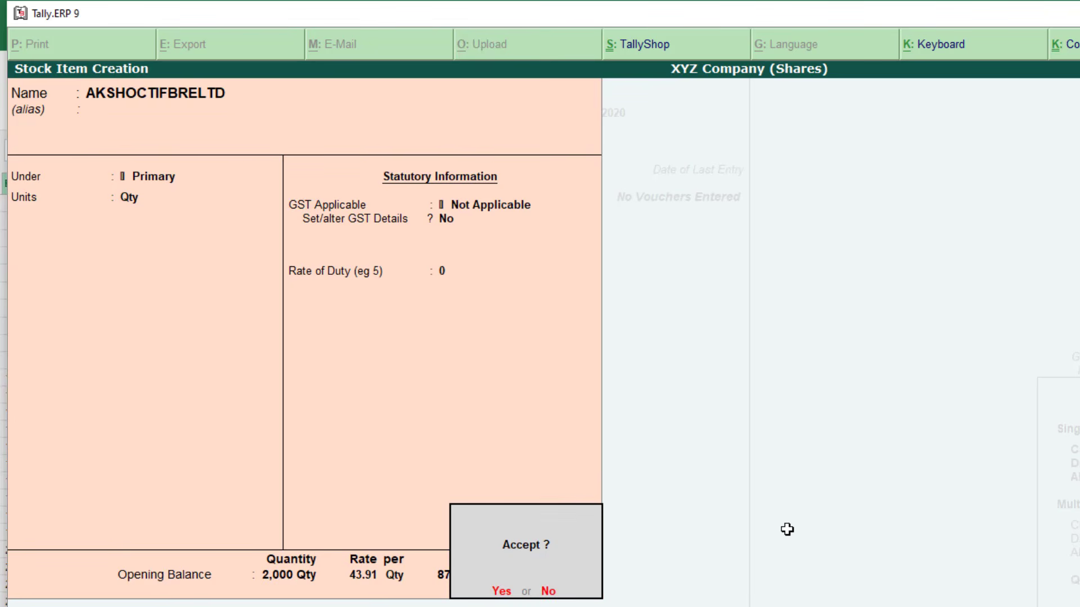
key("Return")
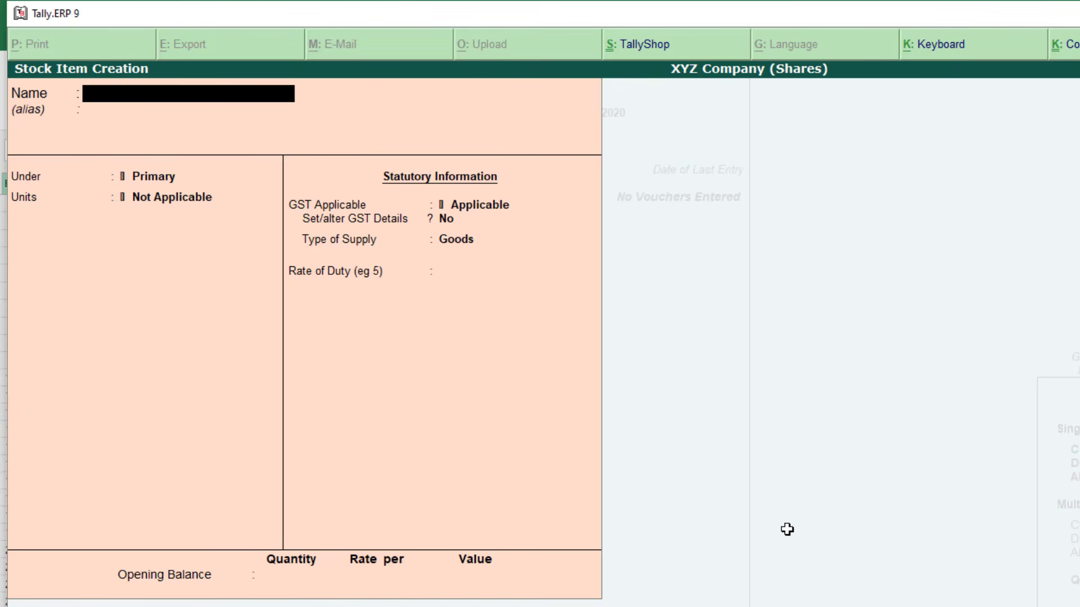
Start stock item ALOKINDUSTRIESLTD from cell B8, with unit Qty and GST Not Applicable
key("alt+Tab")
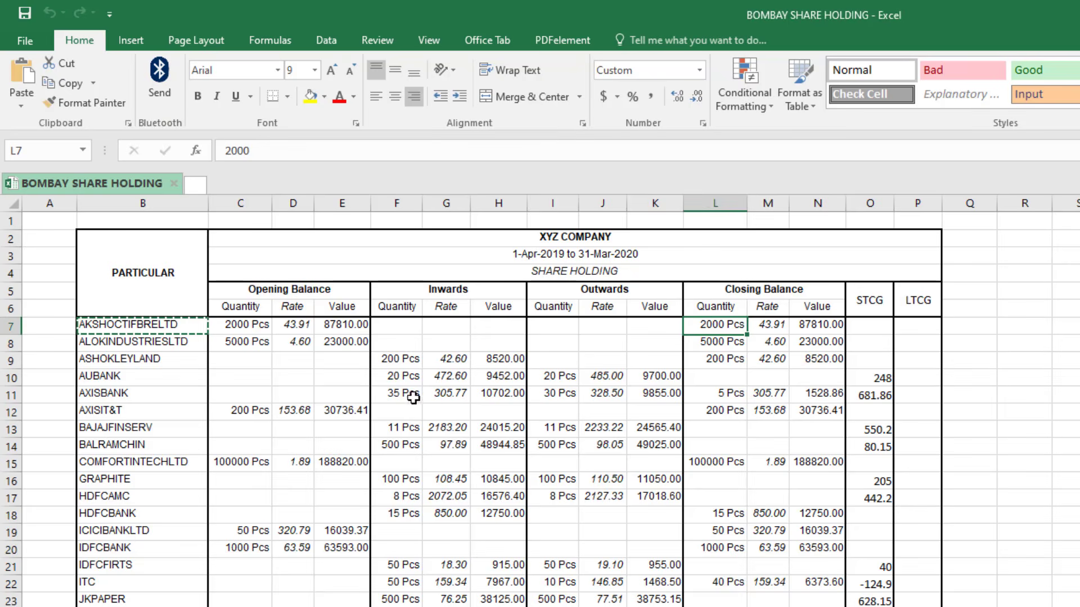
left_click(149, 342)
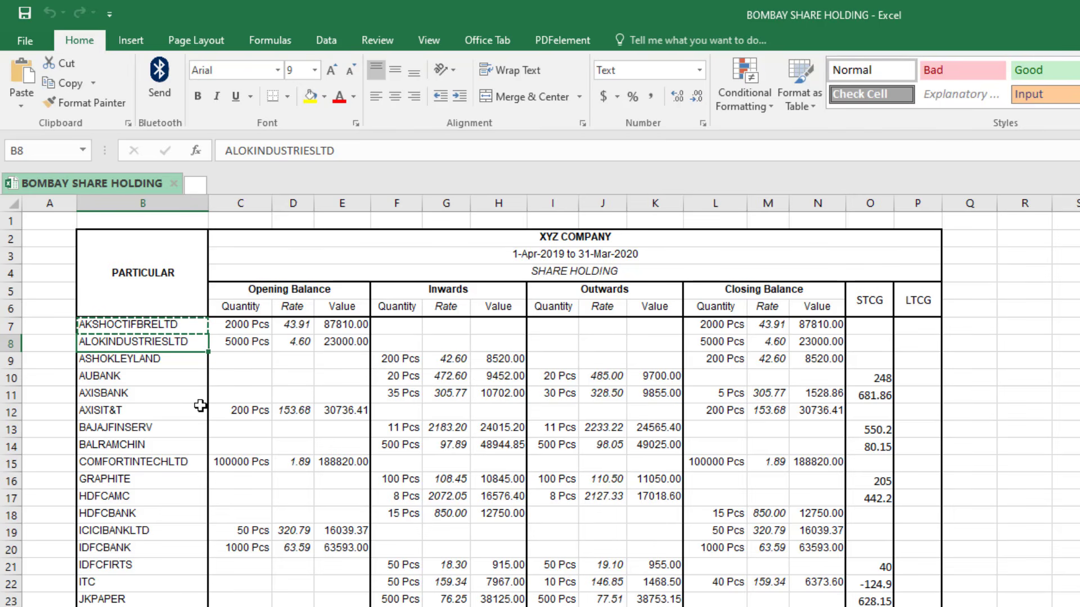
key("ctrl+c")
key("alt+Tab")
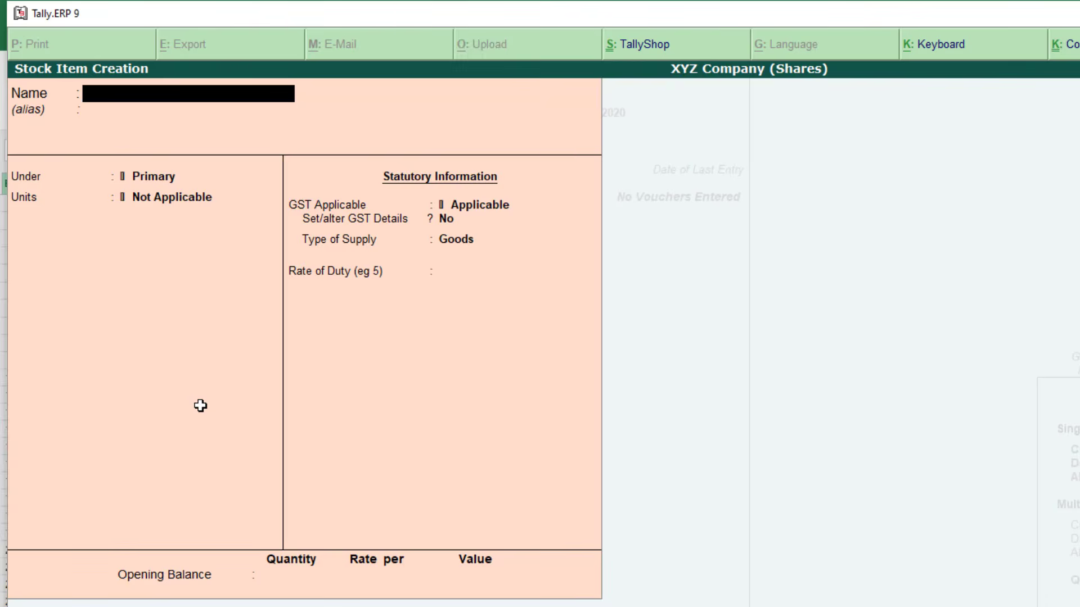
key("ctrl+alt+v")
key("Return")
key("Return")
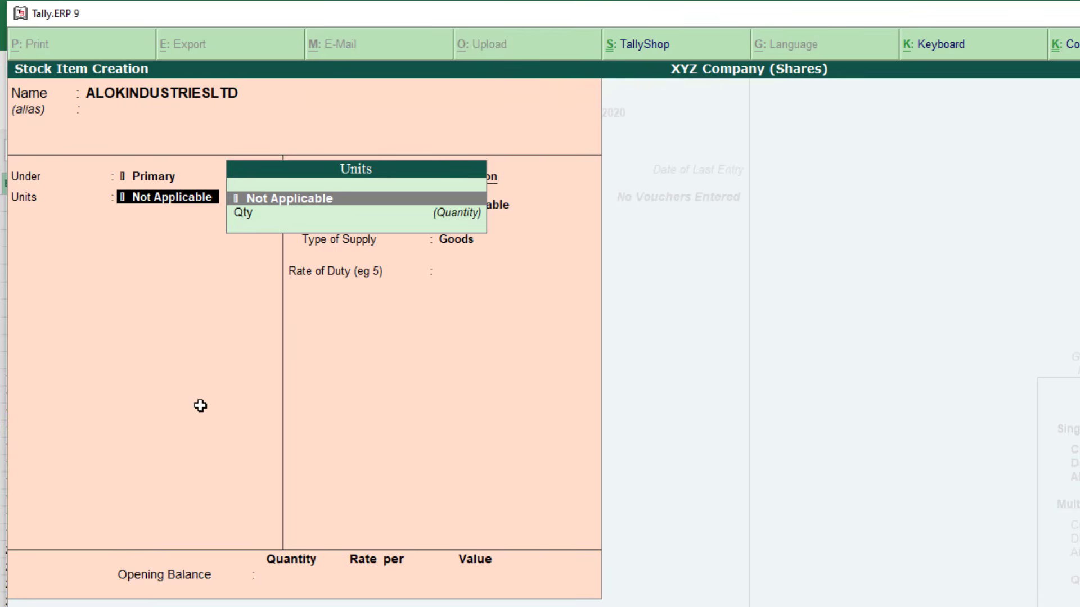
key("Down")
key("Return")
key("Return")
key("Return")
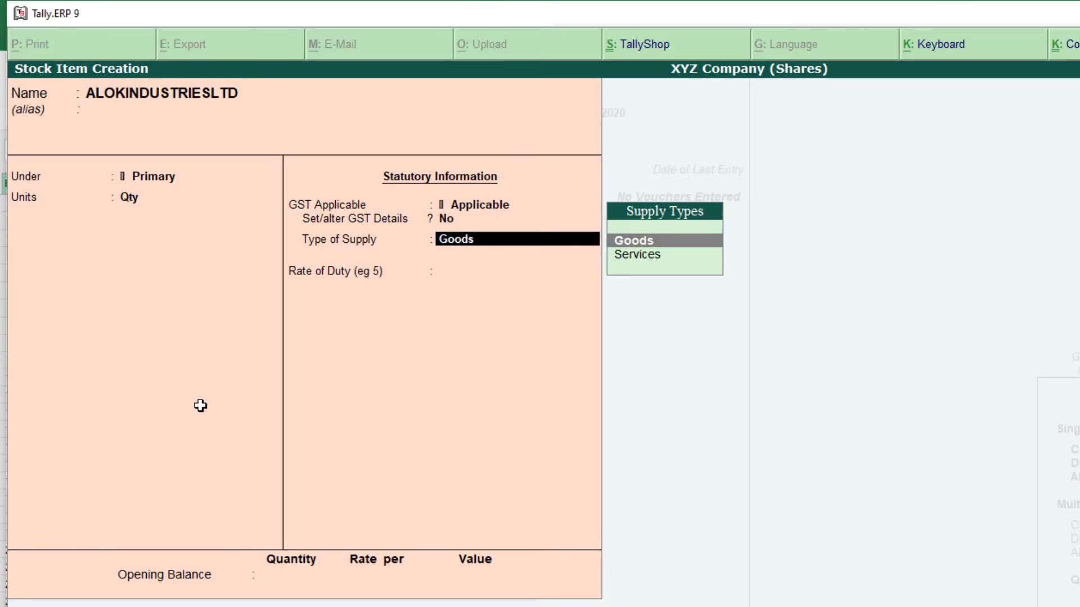
key("BackSpace")
type("n")
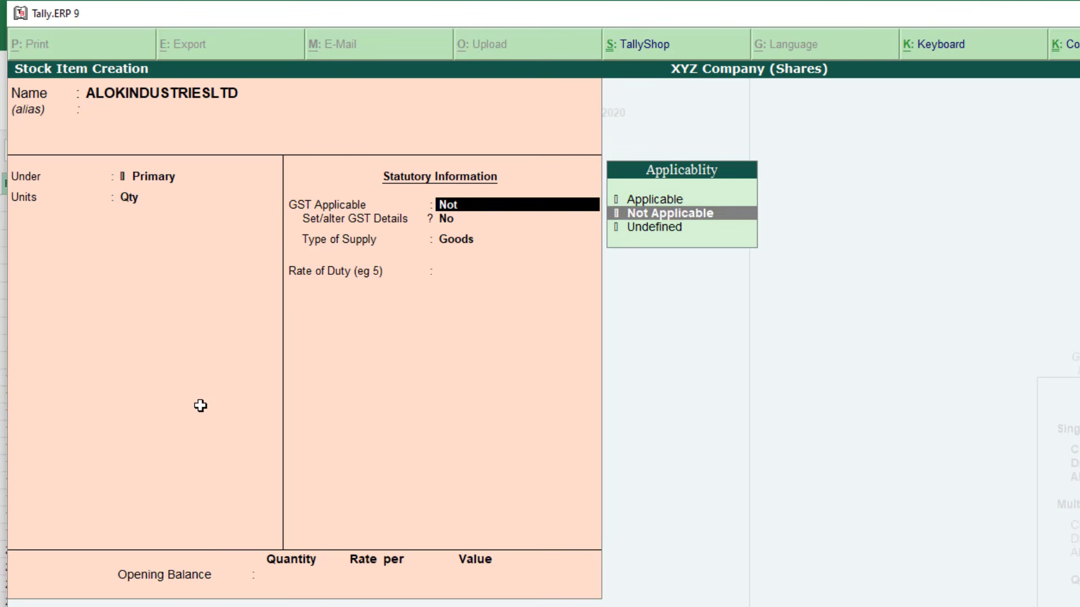
key("Return")
Give it 5000 Qty opening stock in Shares Stock worth 23000 and save the item
key("alt+Tab")
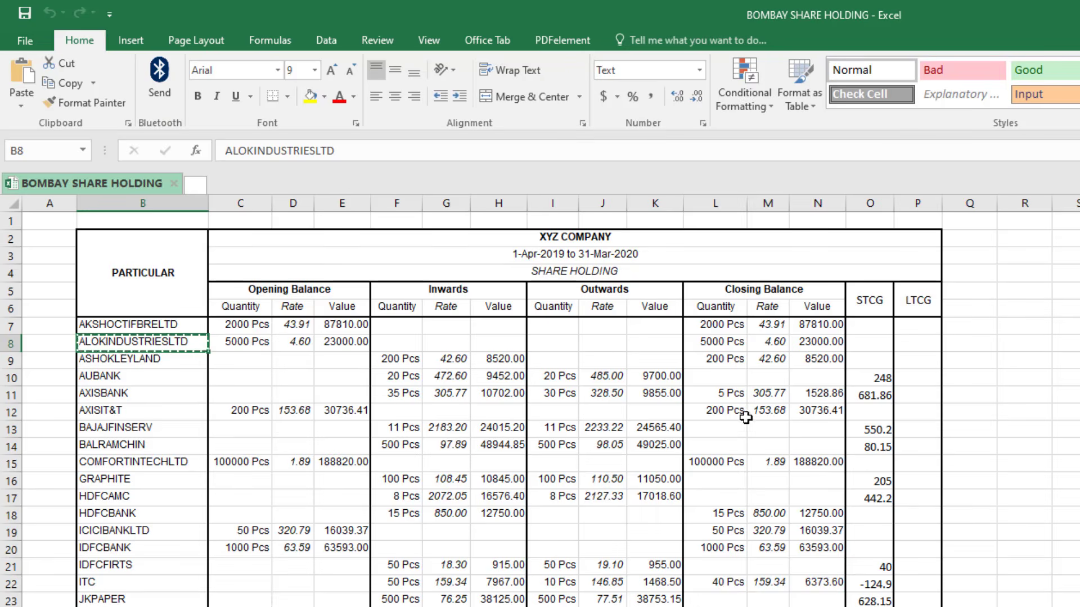
left_click(716, 342)
key("alt+Tab")
type("5000")
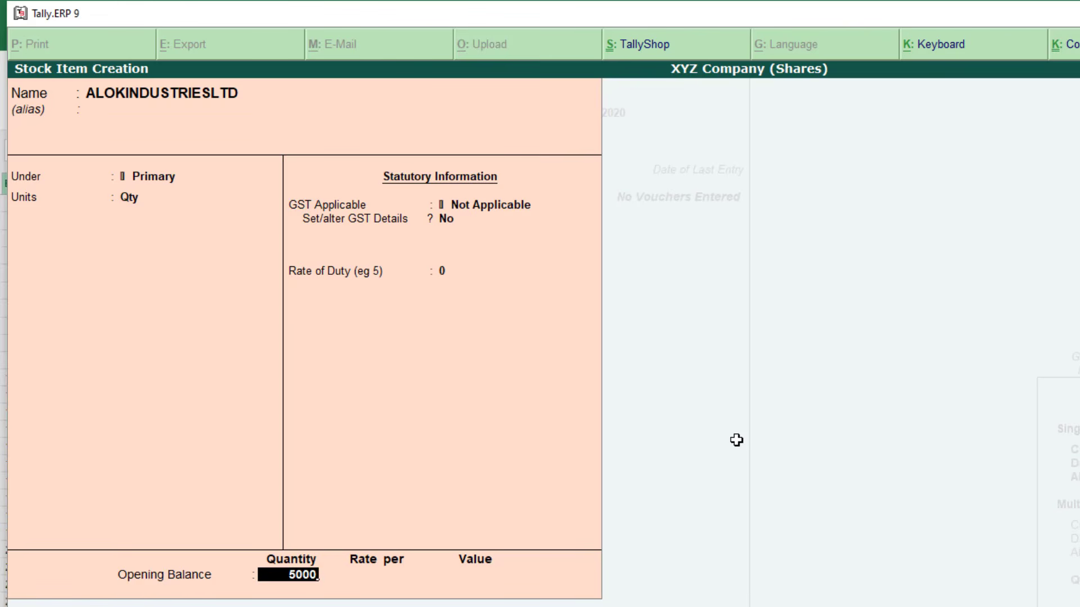
key("Return")
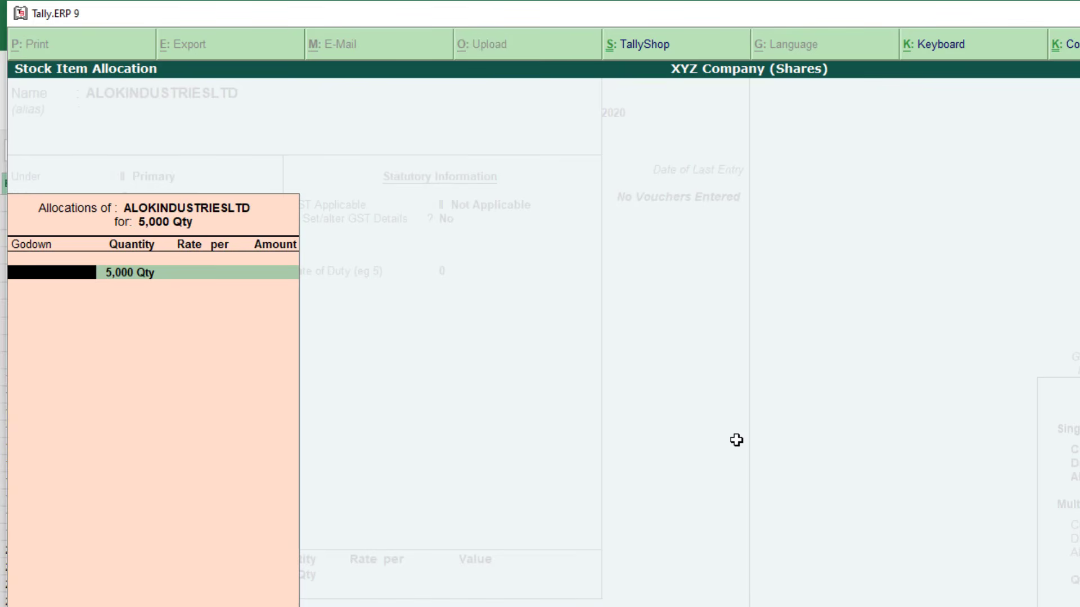
key("Return")
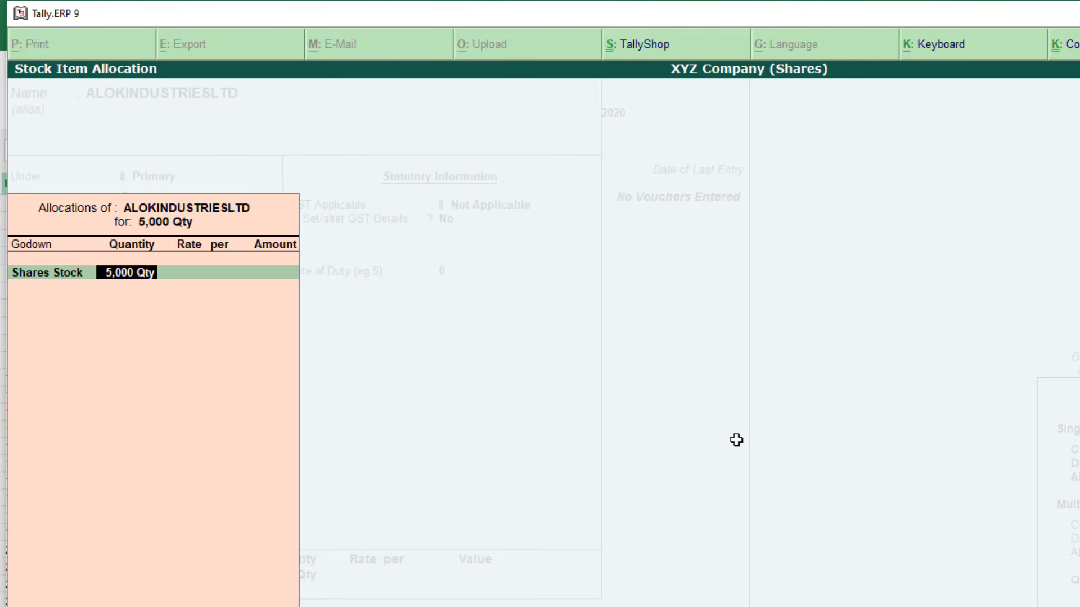
key("Return")
key("Return")
type("2300")
key("Return")
key("Return")
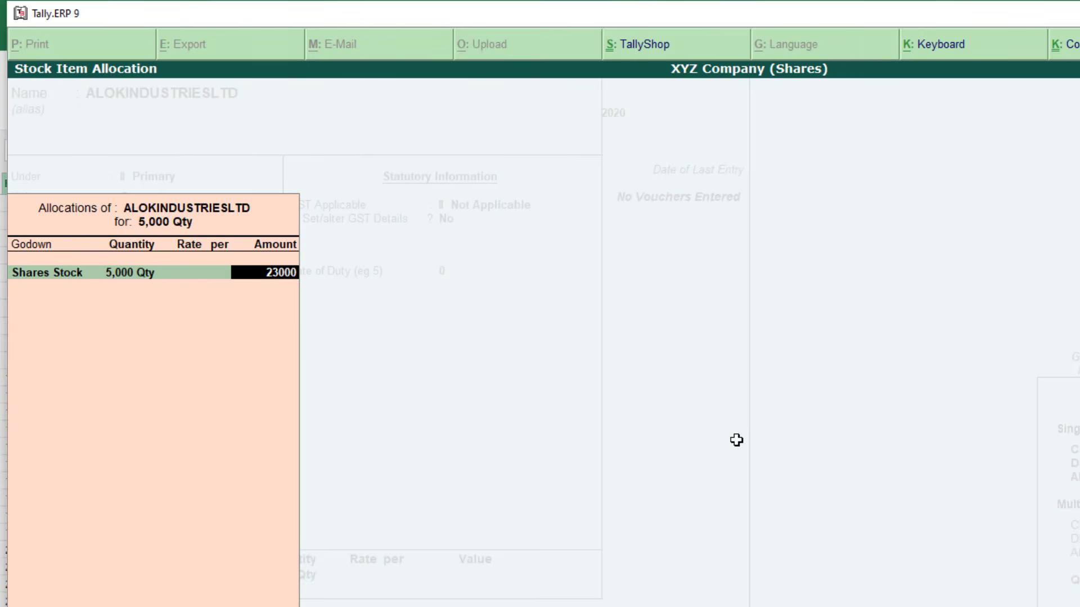
key("Return")
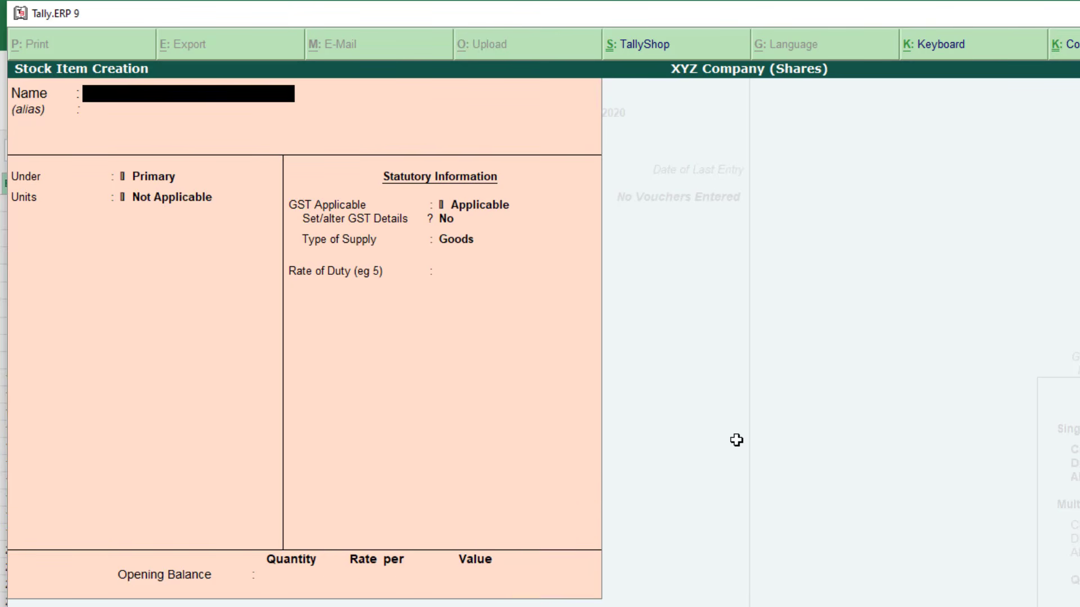
key("alt+Tab")
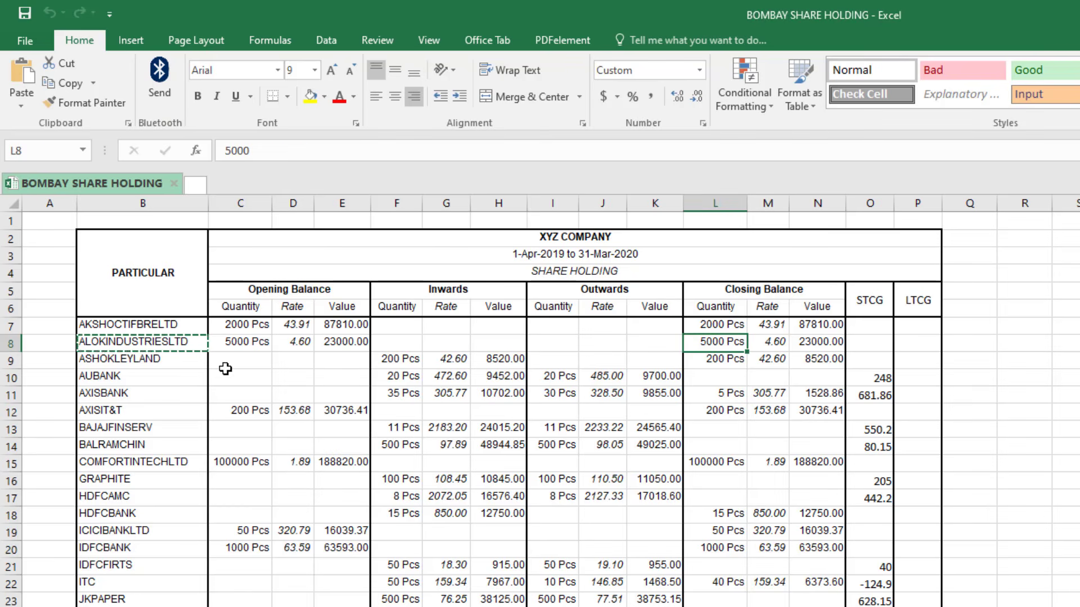
left_click_drag(176, 360, 164, 606)
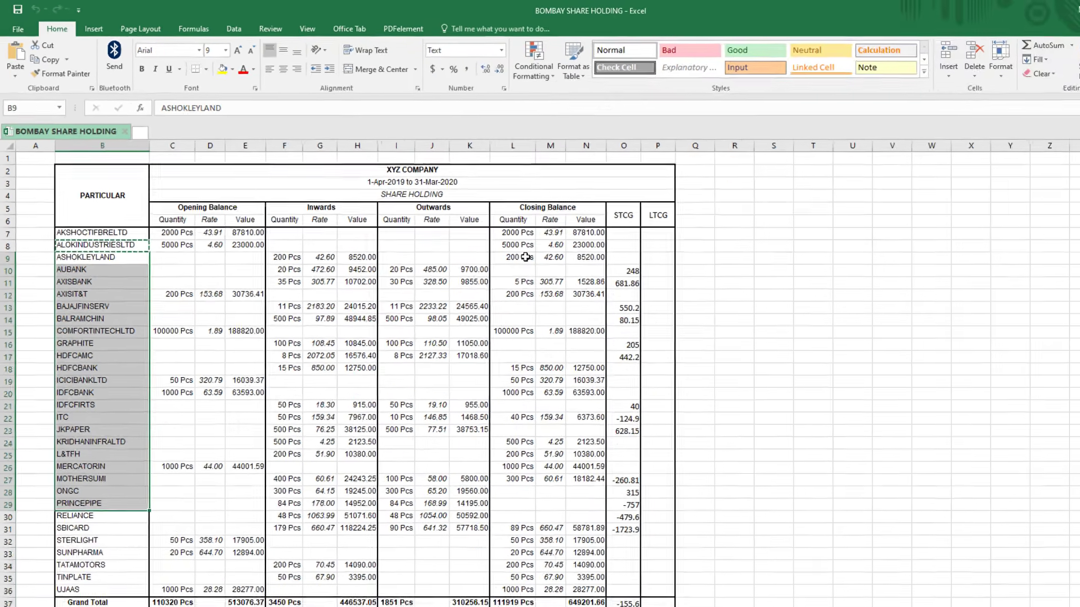
left_click_drag(526, 257, 524, 282)
left_click_drag(585, 257, 584, 294)
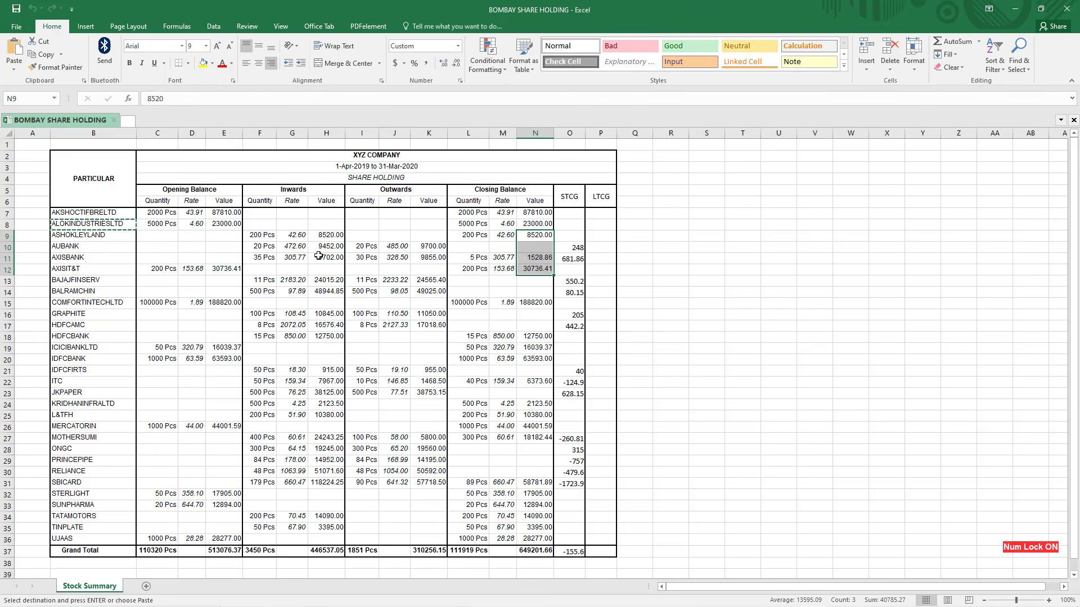
left_click(81, 235)
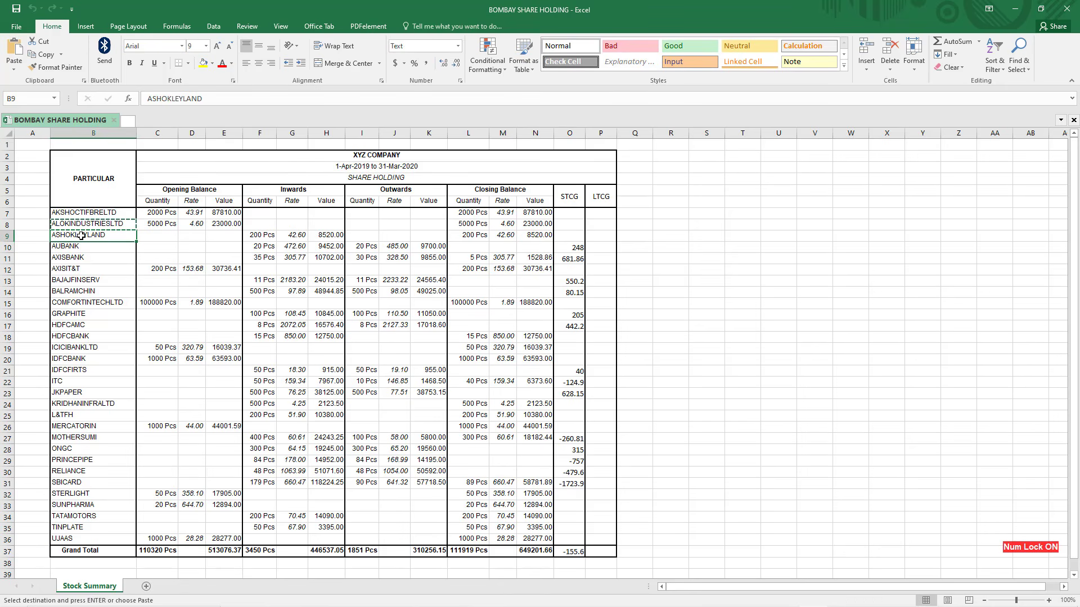
key("alt+Tab")
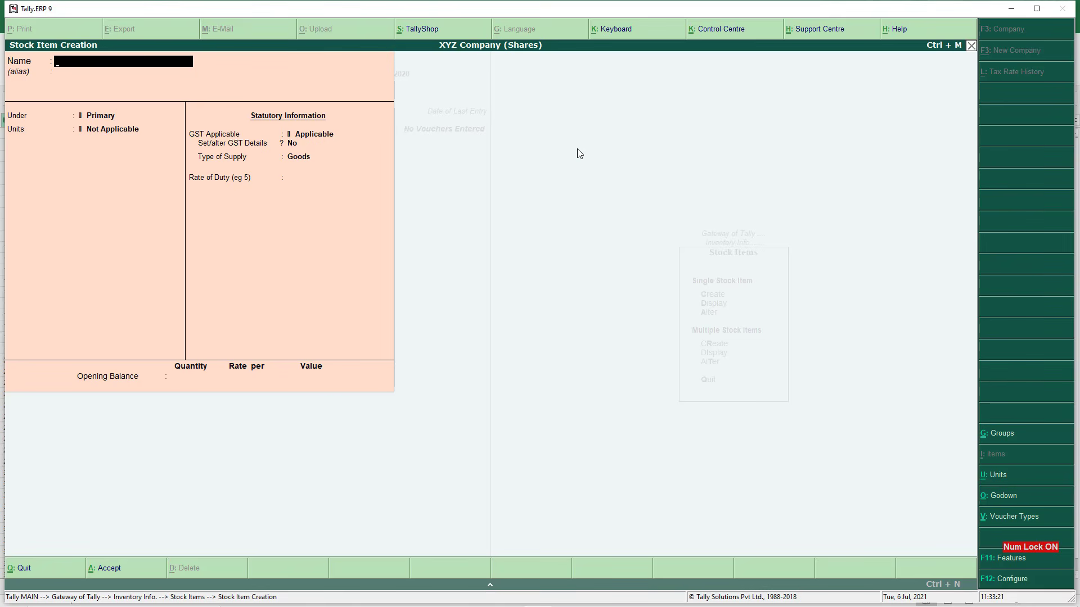
Quit Stock Item Creation and show the Balance Sheet in detailed view
key("Escape")
key("y")
key("Escape")
key("Escape")
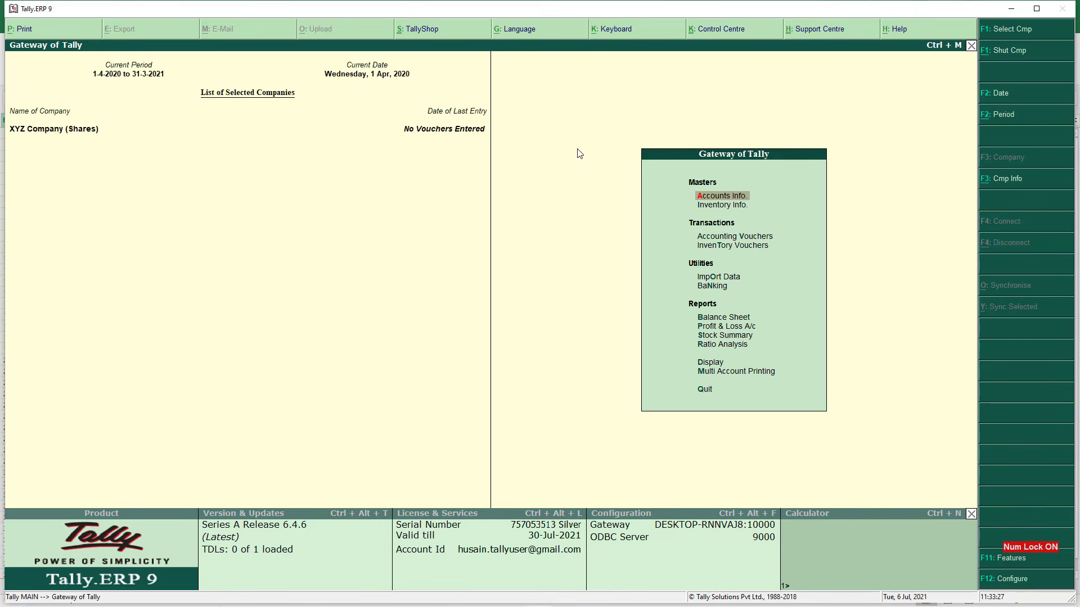
key("b")
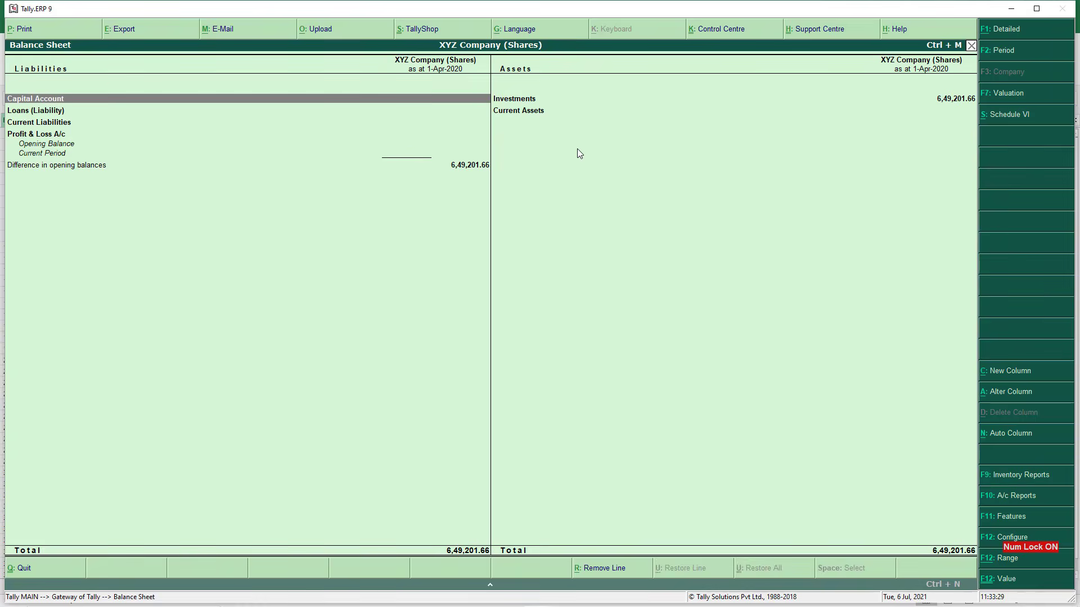
key("alt+F1")
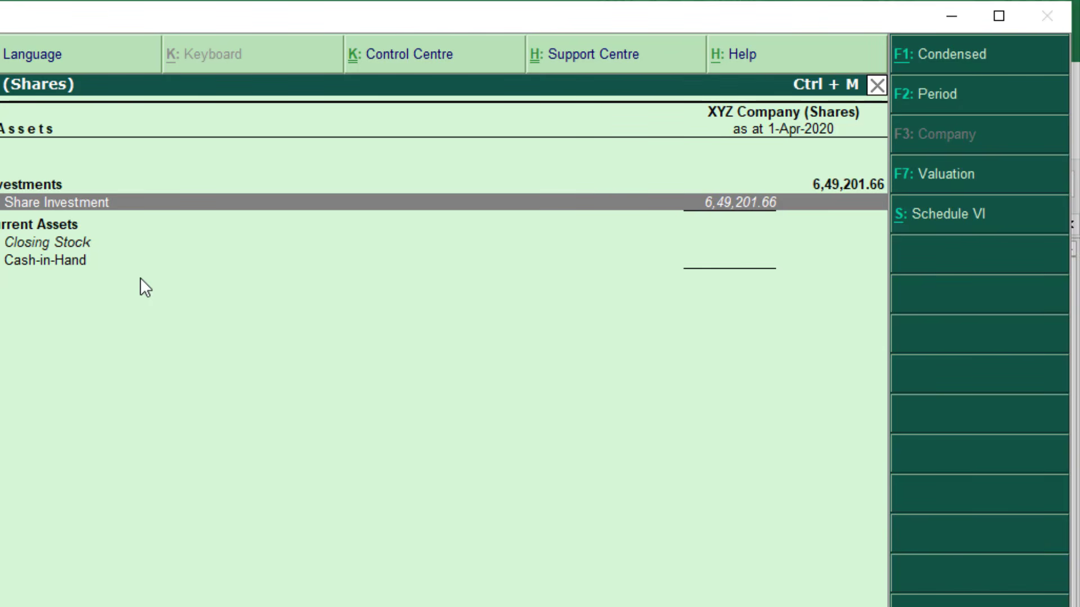
key("alt+Tab")
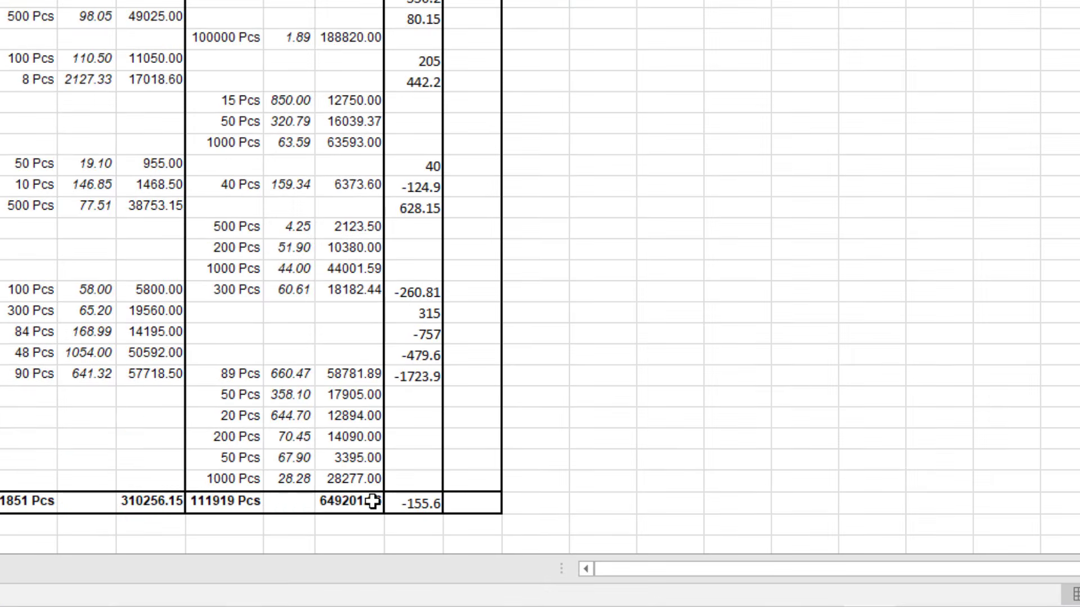
Back in Tally, leave the Balance Sheet and open the Profit & Loss A/c
key("alt+Tab")
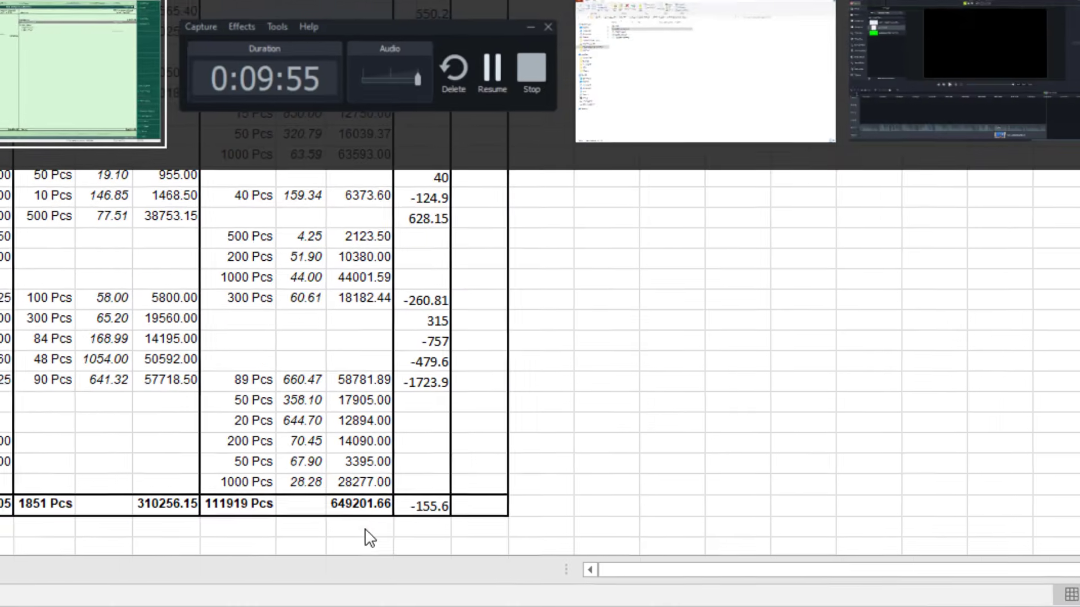
key("Escape")
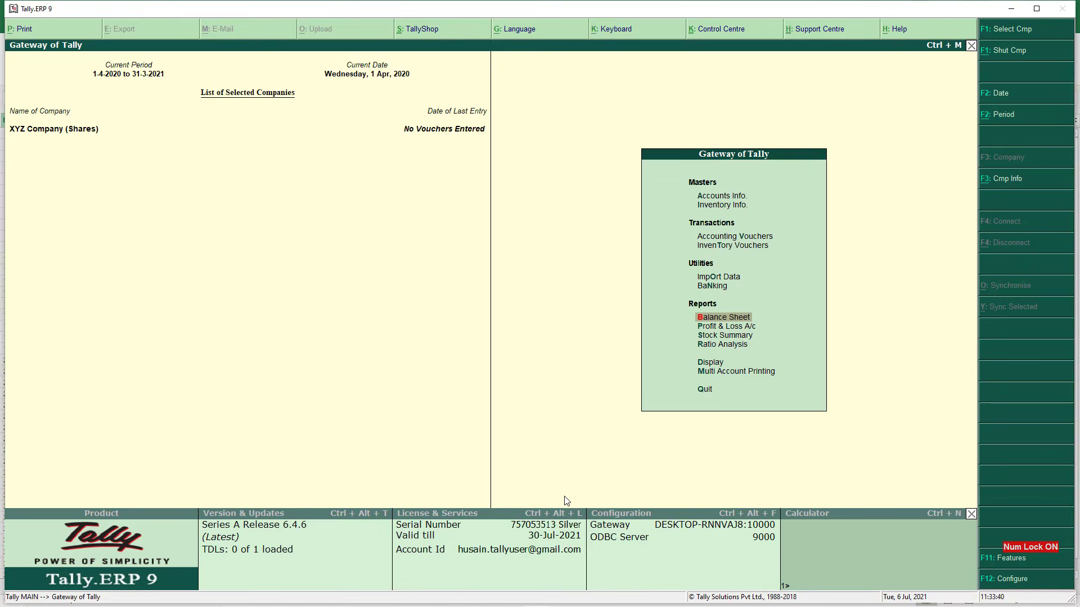
key("p")
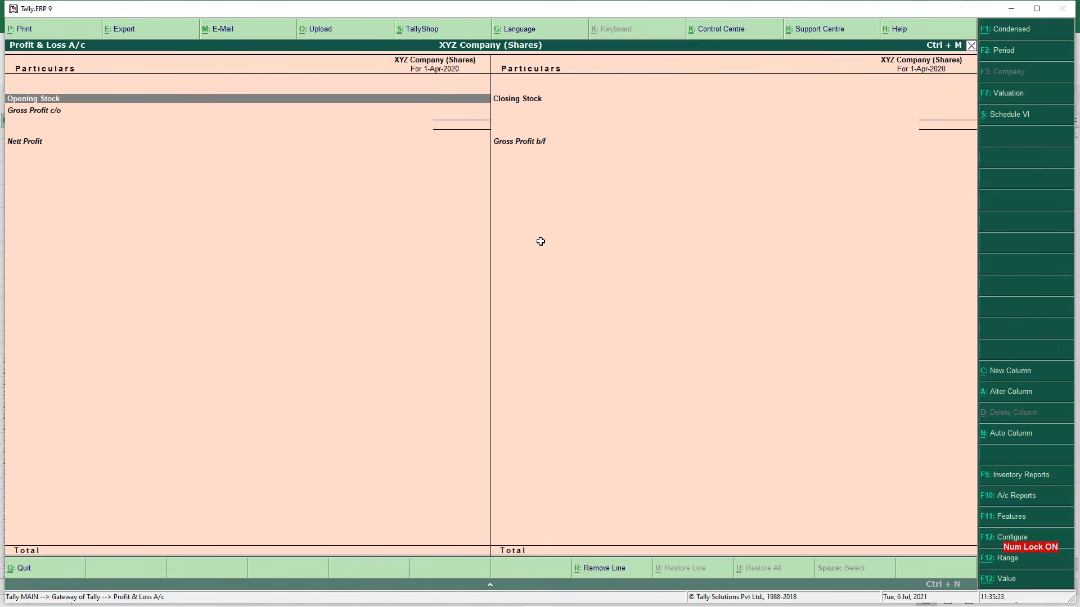
Open the Shares Stock godown for alteration from Inventory Info
key("Escape")
key("Up")
key("Up")
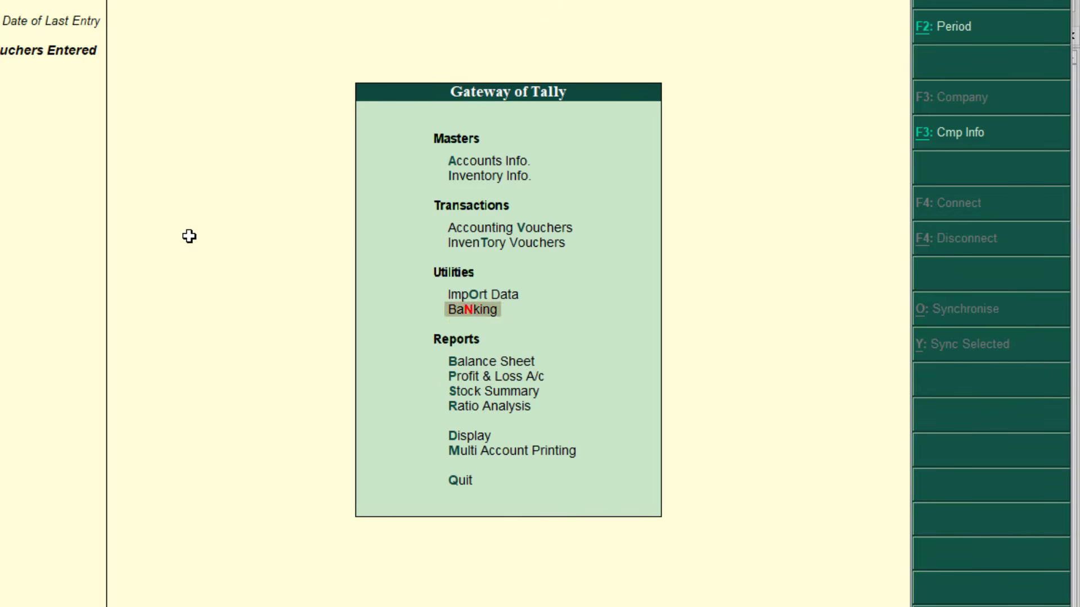
key("Up")
key("Up")
key("Up")
key("Up")
key("Up")
key("Down")
key("Return")
key("Down")
key("Down")
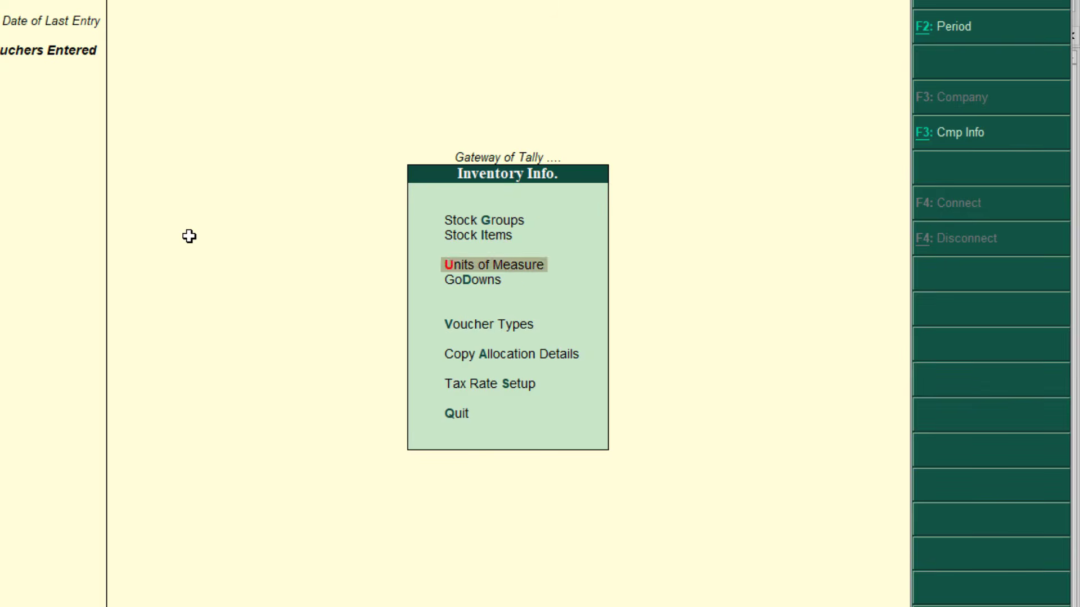
key("Down")
key("Return")
key("Down")
key("Down")
key("Return")
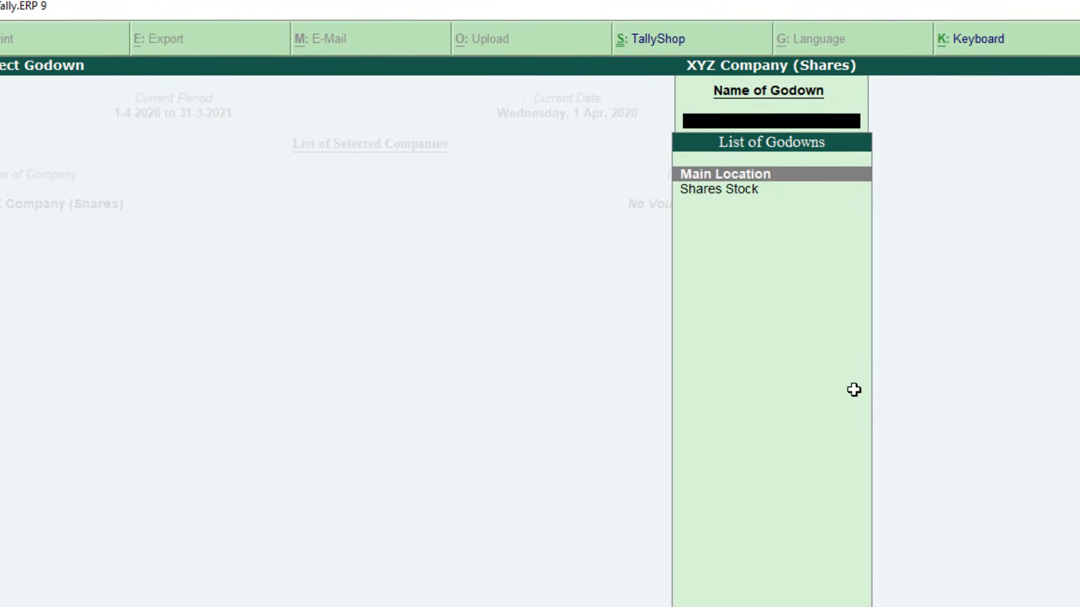
key("Down")
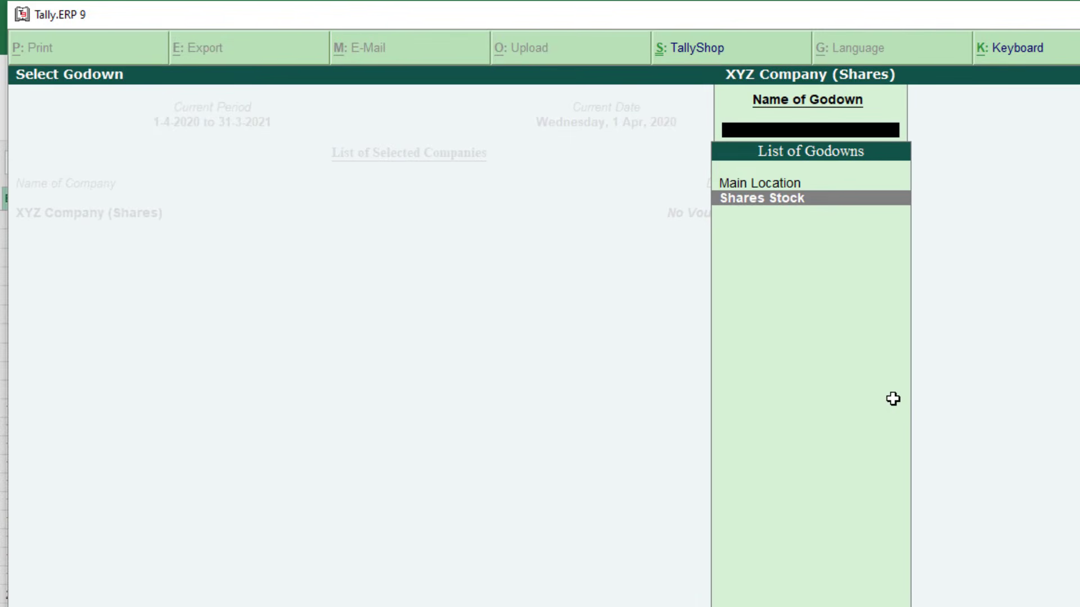
key("Return")
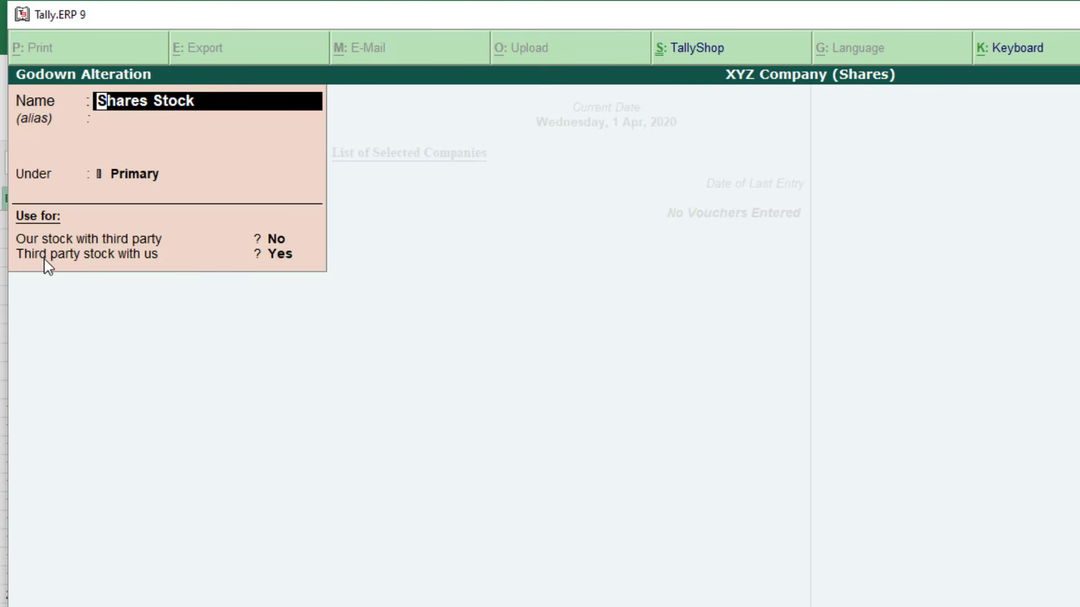
Confirm Shares Stock has 'Third party stock with us' set, accept, and reopen Profit & Loss
left_click(281, 260)
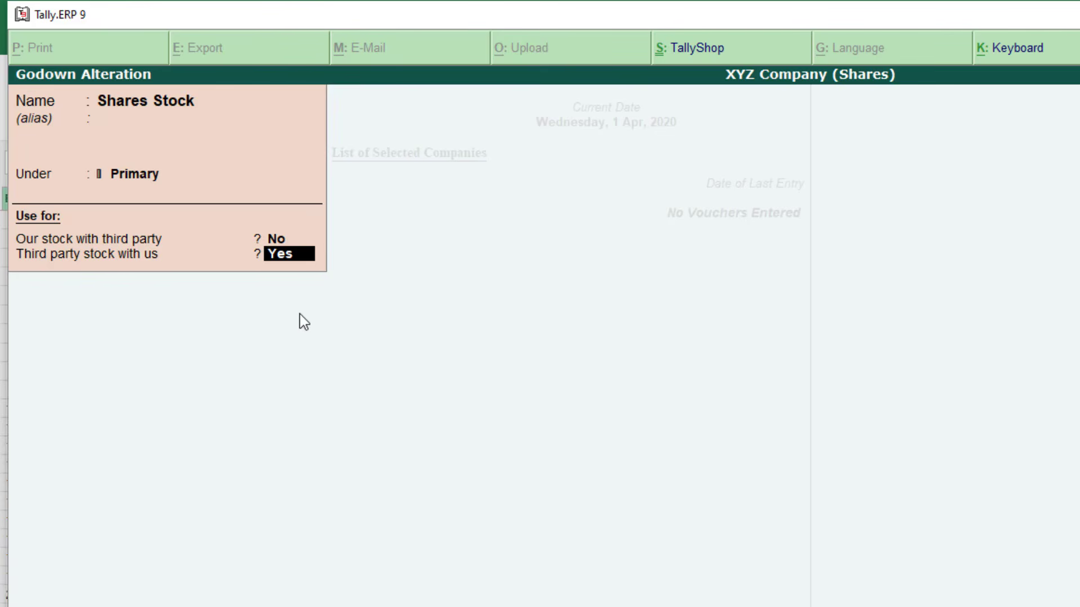
key("Return")
key("Escape")
key("Escape")
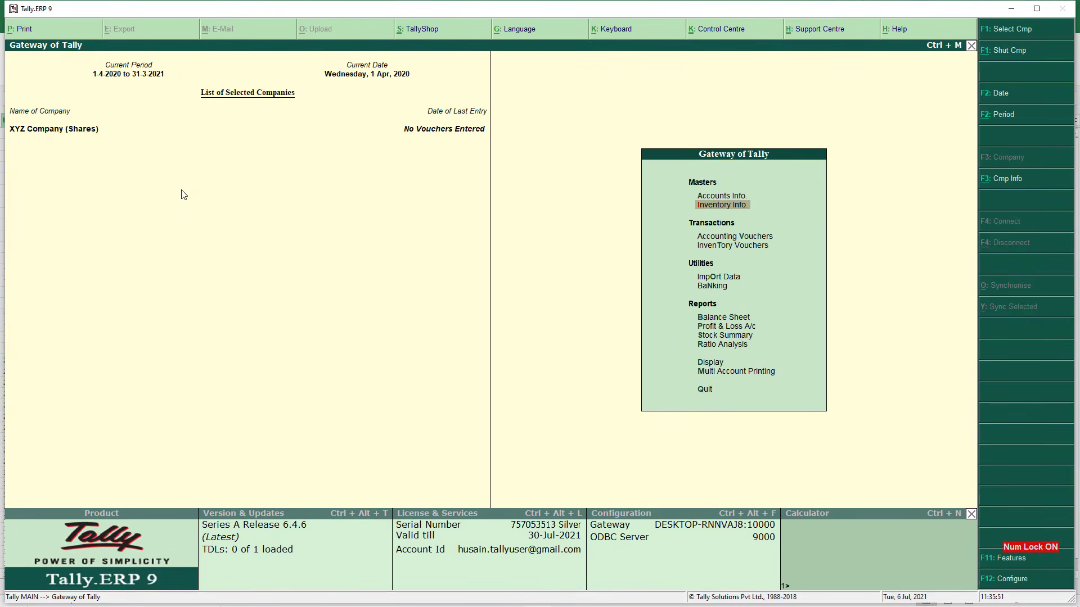
key("p")
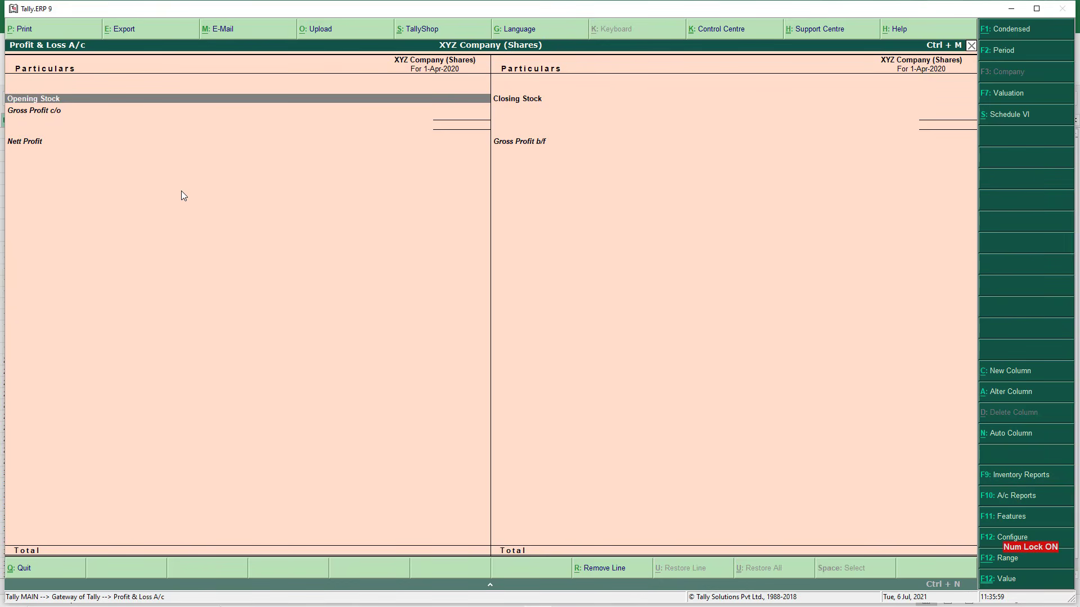
Drill into Closing Stock and show stock info for 'Third party stock with us'
key("Right")
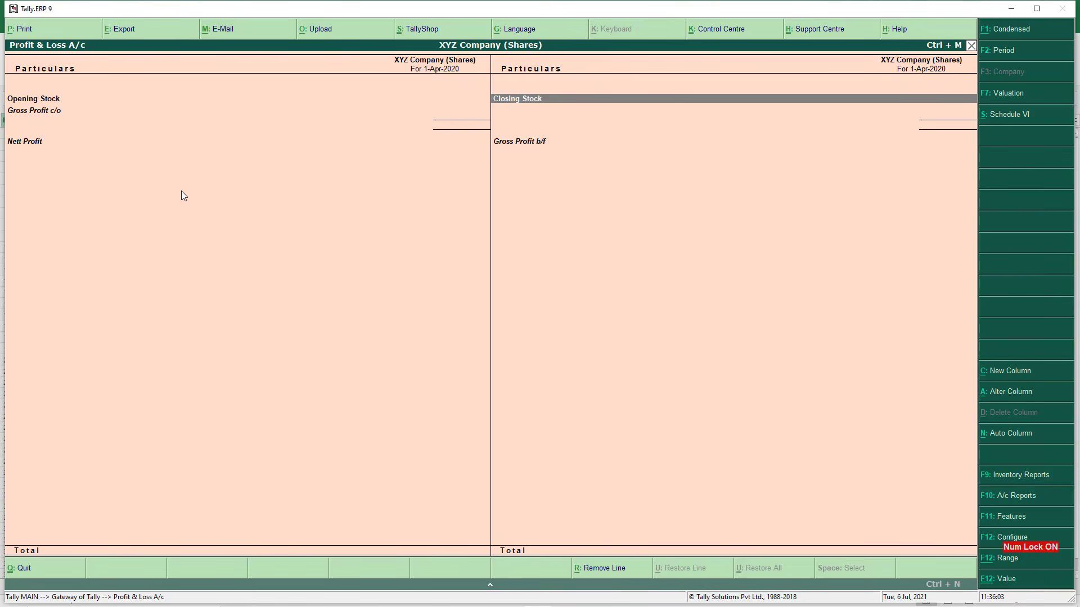
key("Return")
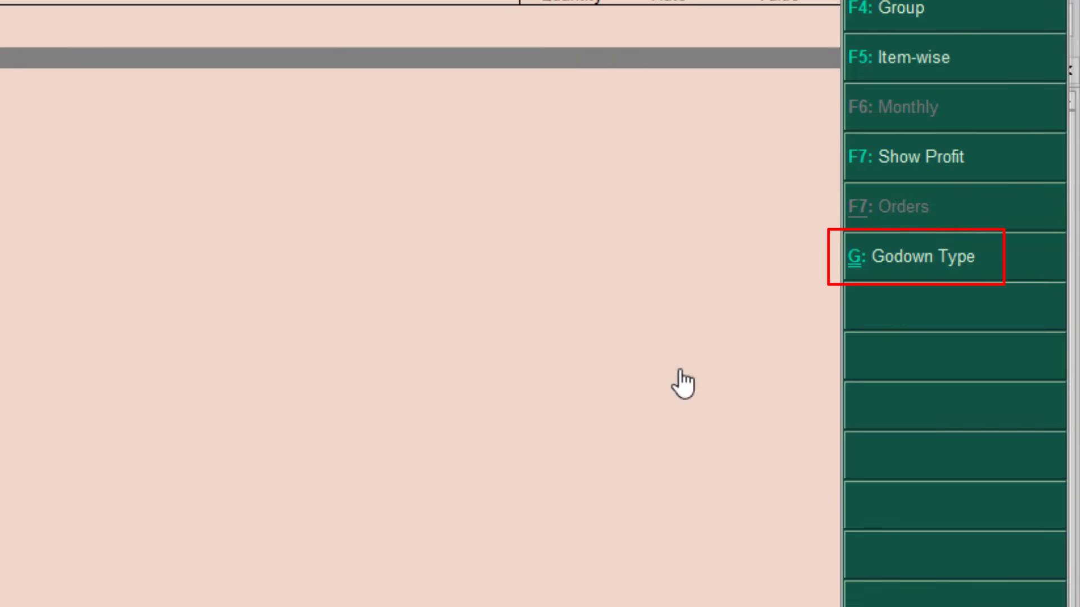
left_click(955, 273)
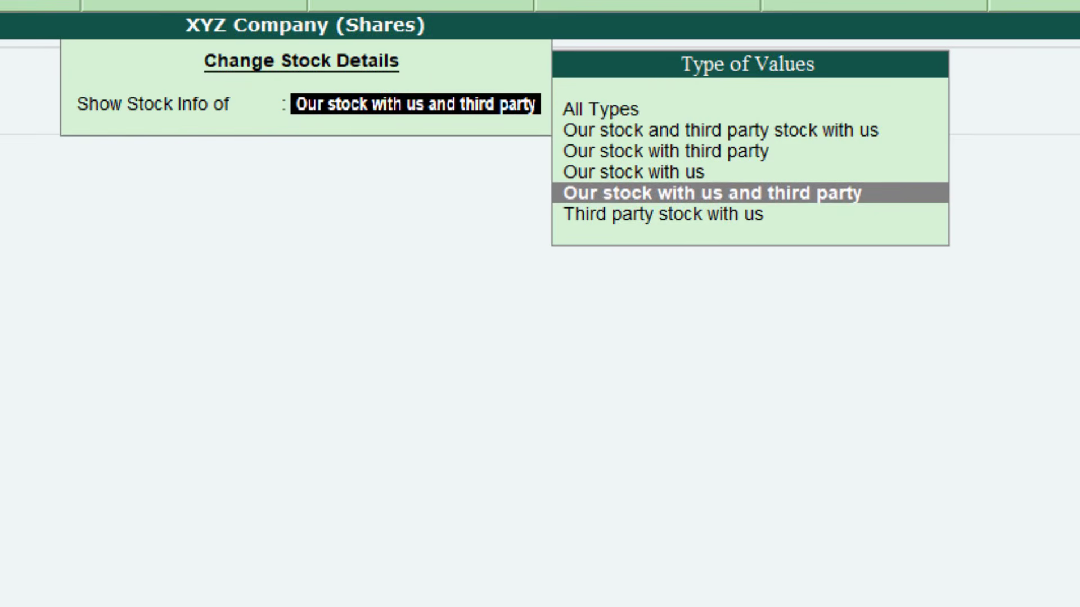
key("Down")
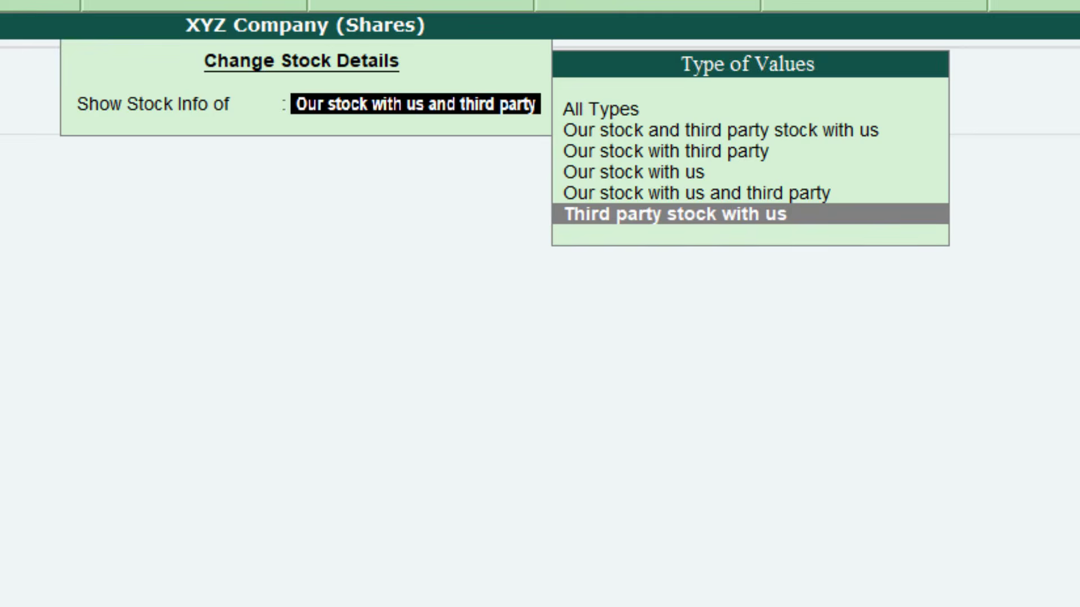
key("Return")
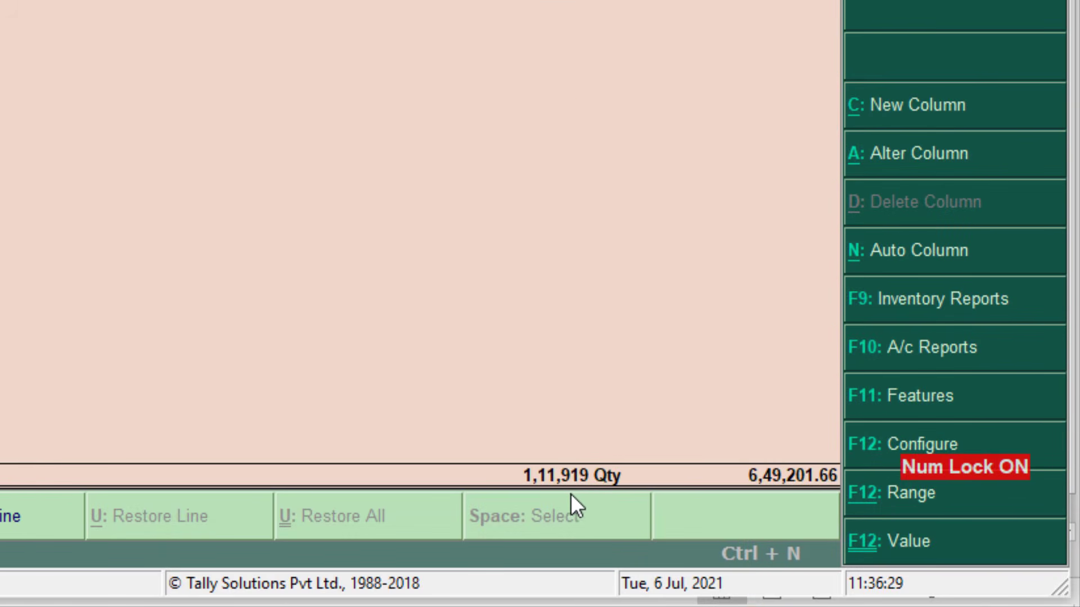
Check the Excel totals of 111919 Pcs and 649201.66 against Tally
key("alt+Tab")
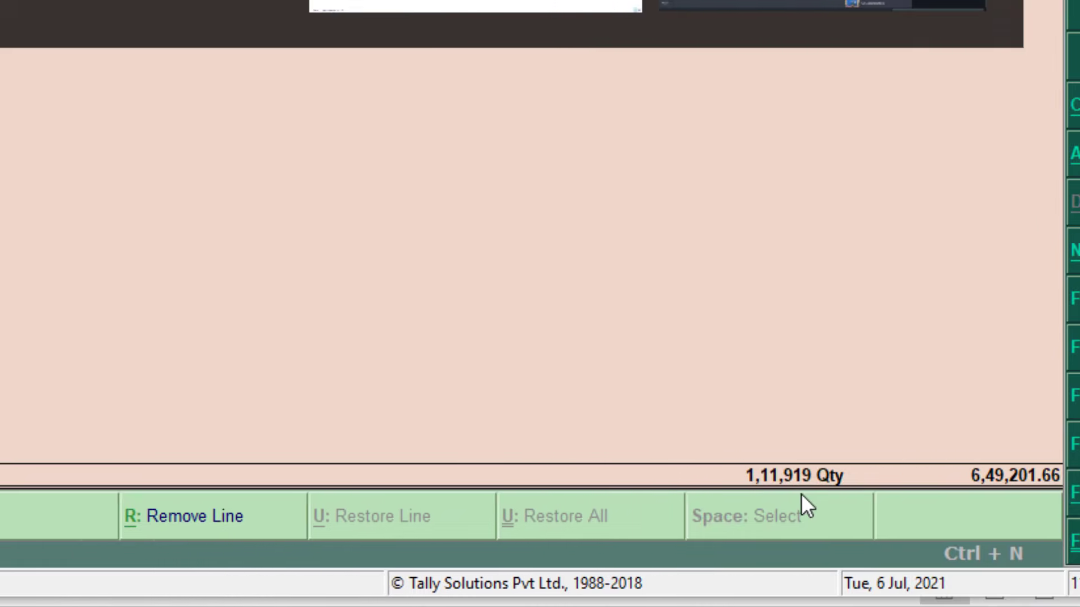
left_click(480, 485)
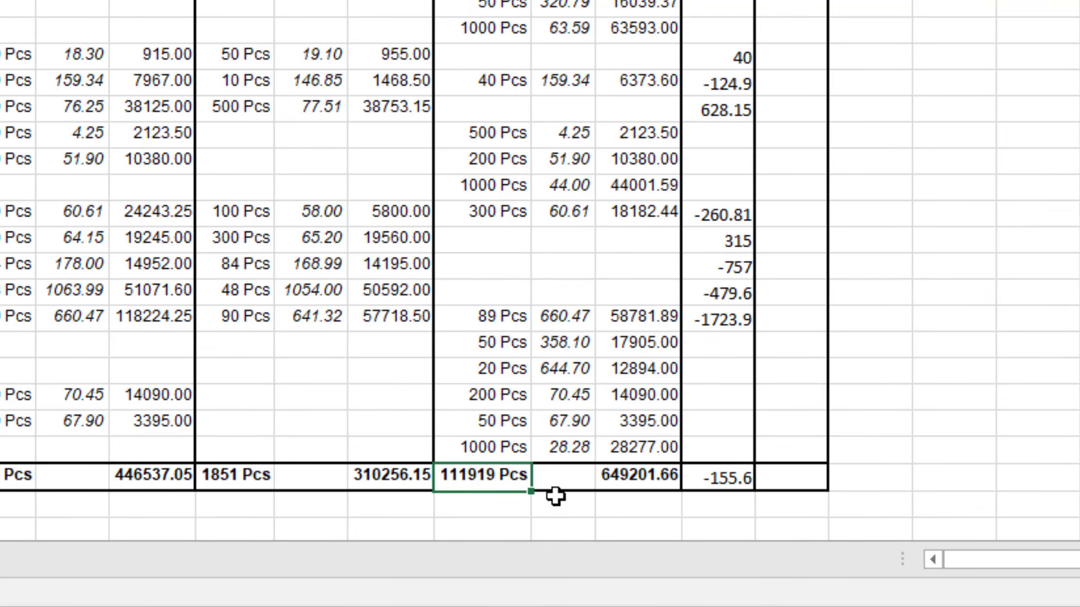
left_click(650, 479)
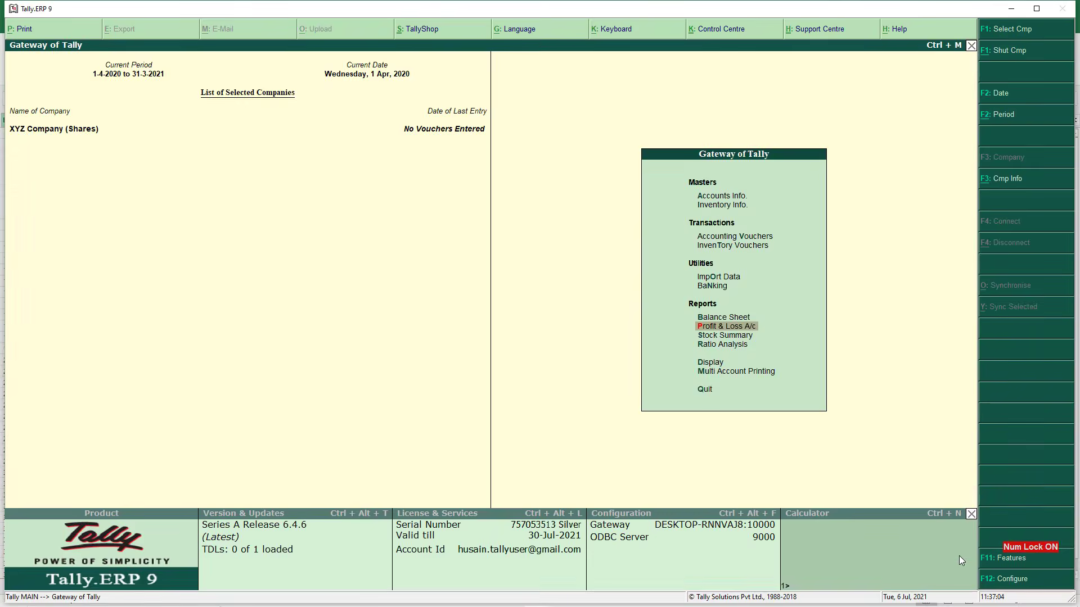
Close the stock summary in Tally, declining to quit the program
key("Escape")
key("Caps_Lock")
left_click(514, 373)
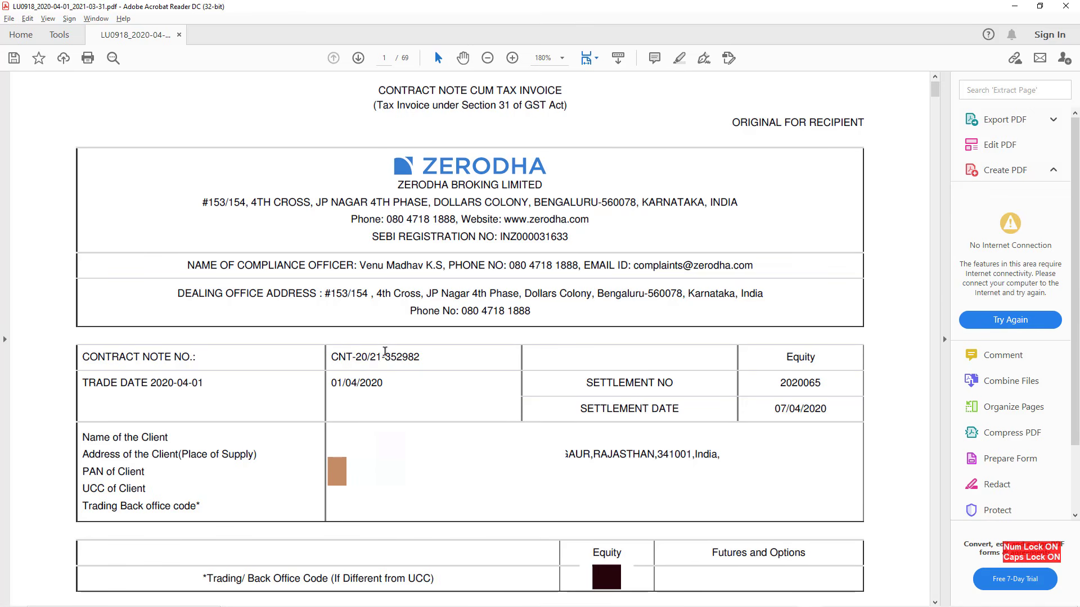
Highlight the contract note number and the 01/04/2020 trade date
left_click_drag(390, 354, 397, 353)
left_click_drag(351, 383, 361, 382)
scroll(594, 395, "down", 10)
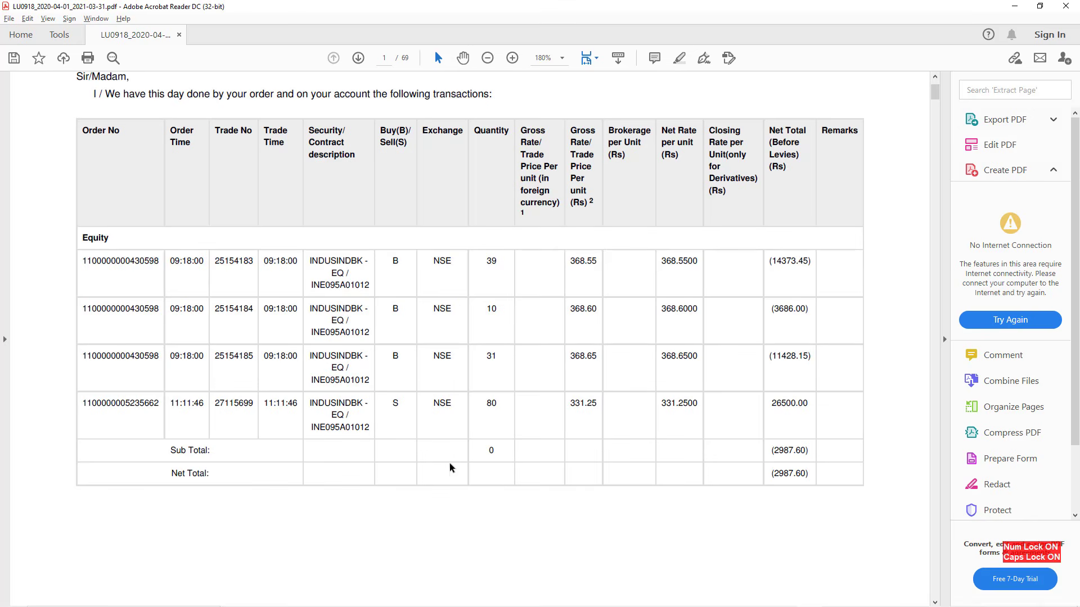
Highlight the INDUSINDBK buy trade, its first lot quantity of 39 and net total, then scroll onward
left_click_drag(324, 263, 395, 270)
left_click(400, 343)
left_click_drag(484, 256, 500, 263)
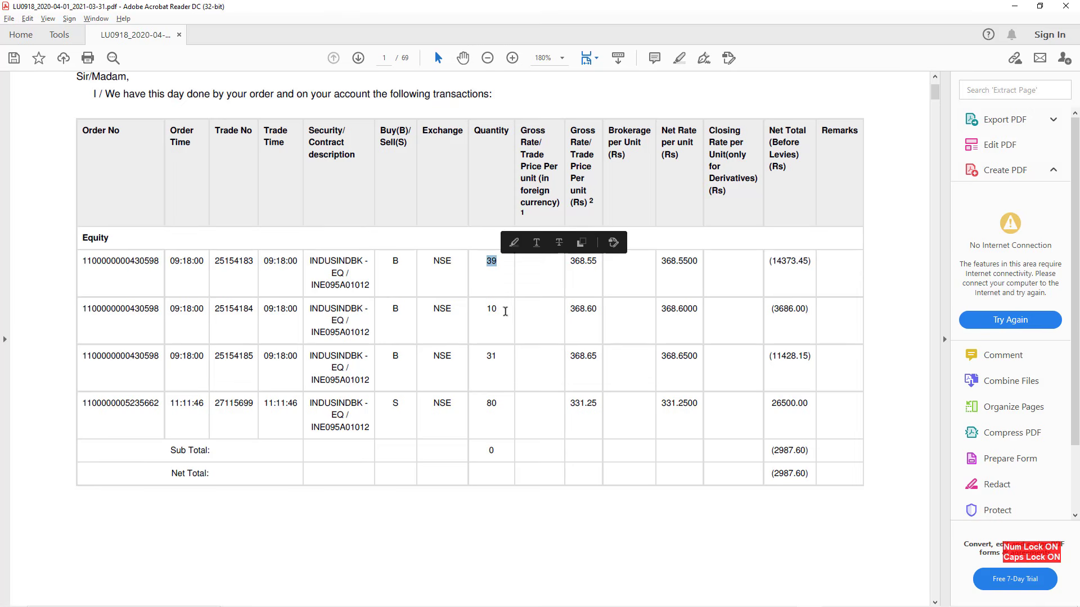
left_click_drag(760, 261, 776, 263)
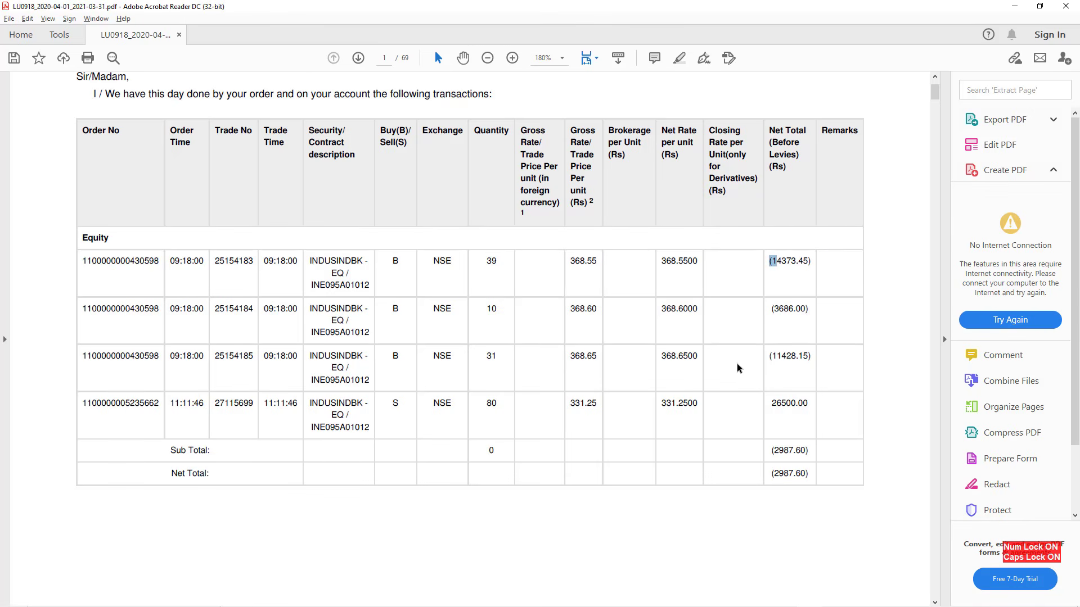
scroll(739, 368, "down", 10)
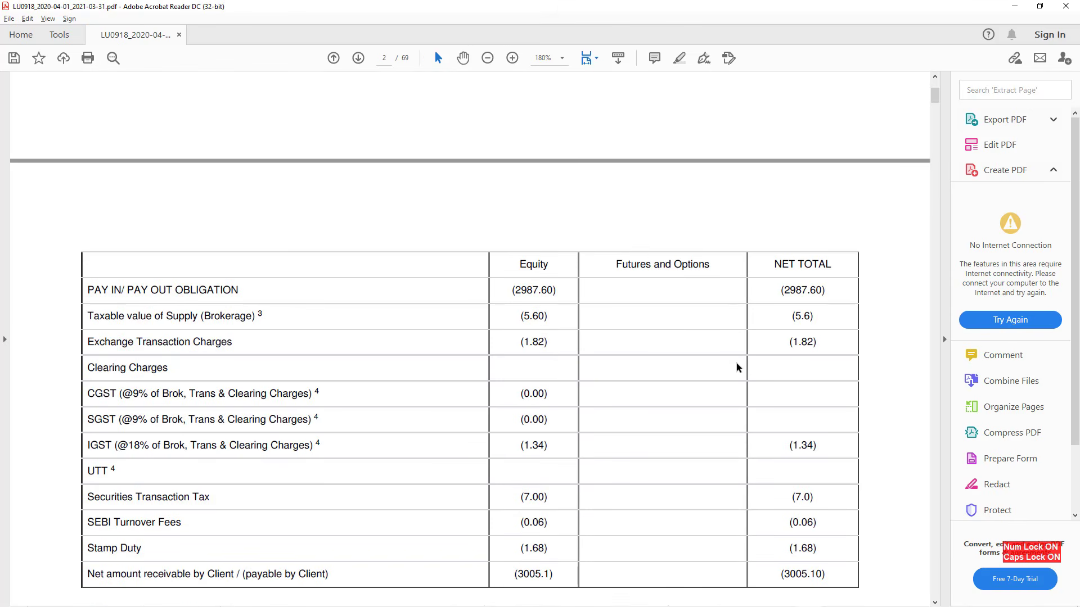
Highlight brokerage 5.60, exchange transaction charges 1.82 and IGST 1.34, then scroll back toward the trades
scroll(738, 368, "down", 1)
left_click_drag(219, 292, 233, 292)
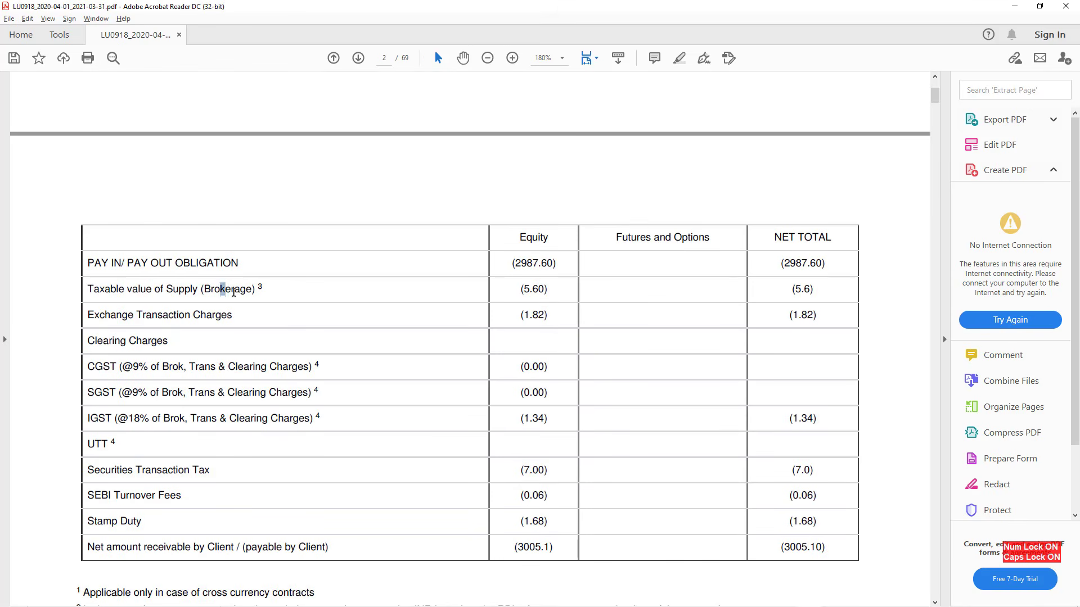
left_click_drag(158, 318, 167, 318)
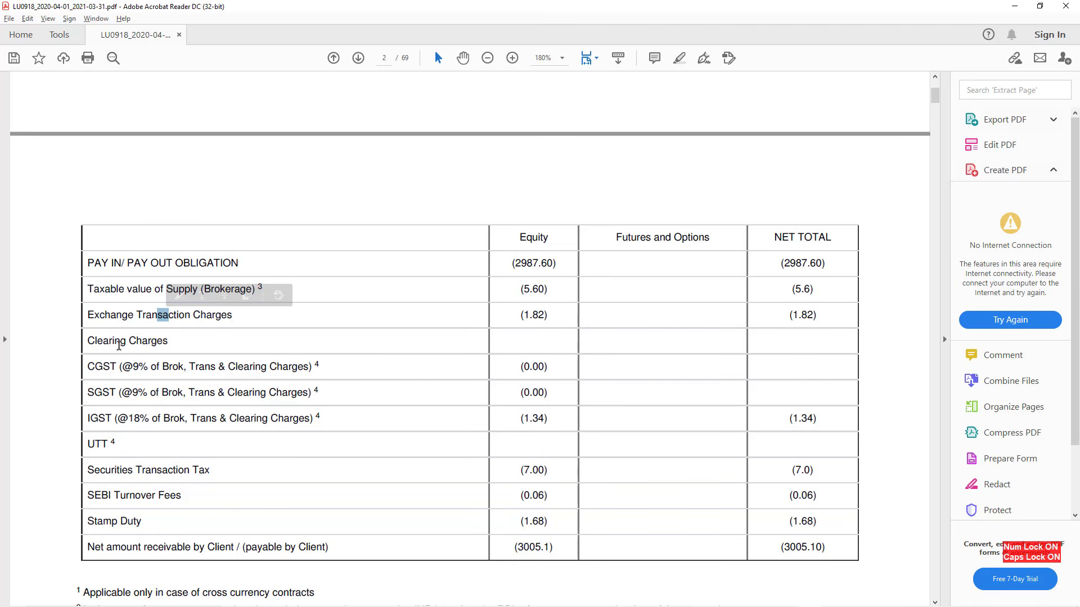
left_click(110, 423)
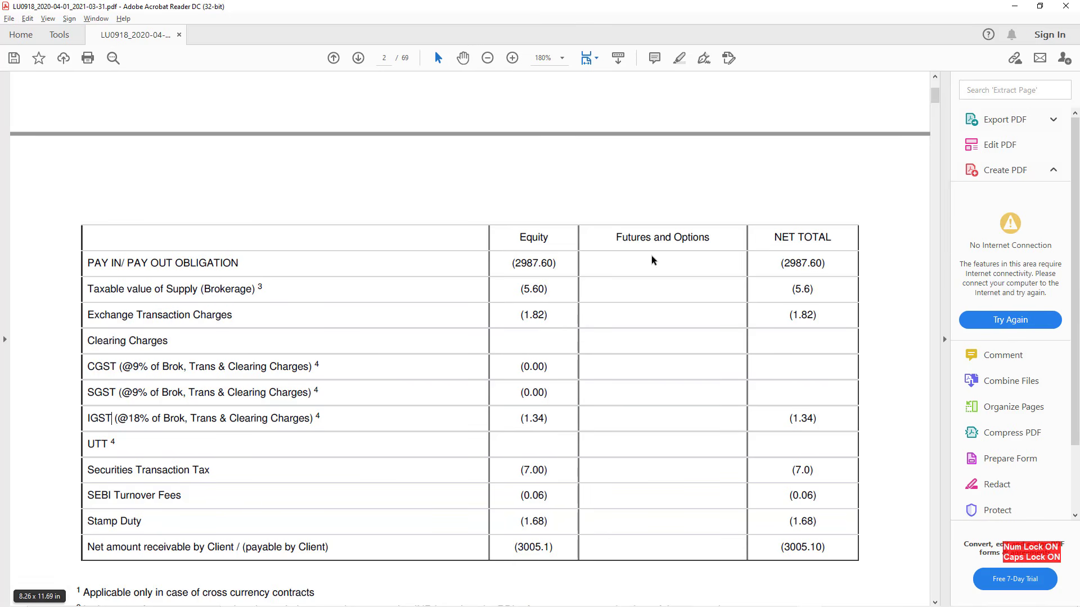
scroll(538, 279, "down", 1)
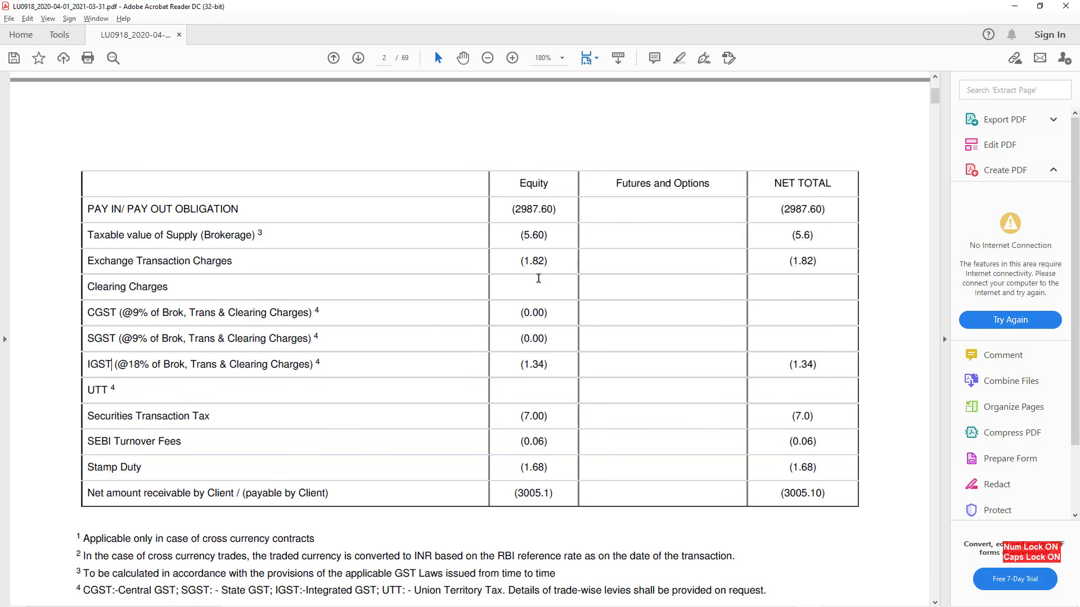
scroll(538, 278, "up", 10)
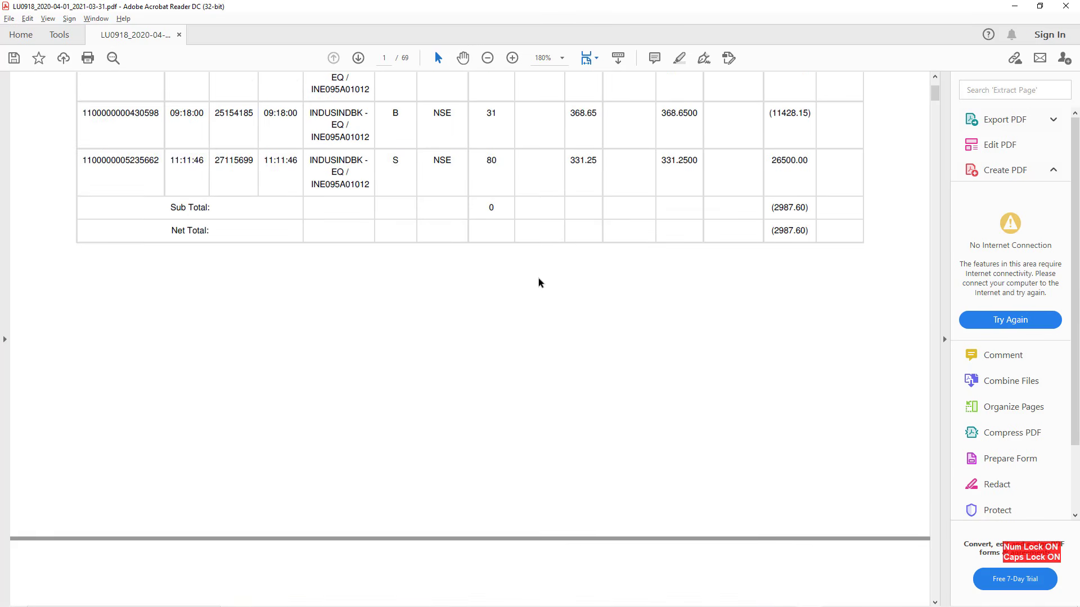
Scroll up to the trade table and highlight the INDUSINDBK security in the first row
scroll(538, 279, "up", 1)
scroll(538, 282, "up", 1)
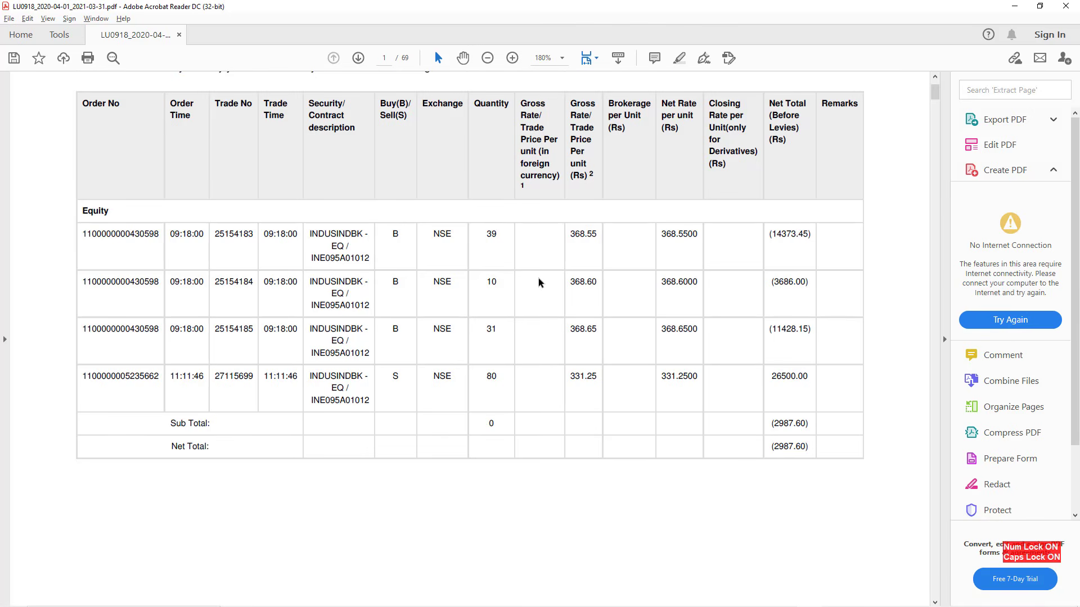
scroll(558, 317, "up", 1)
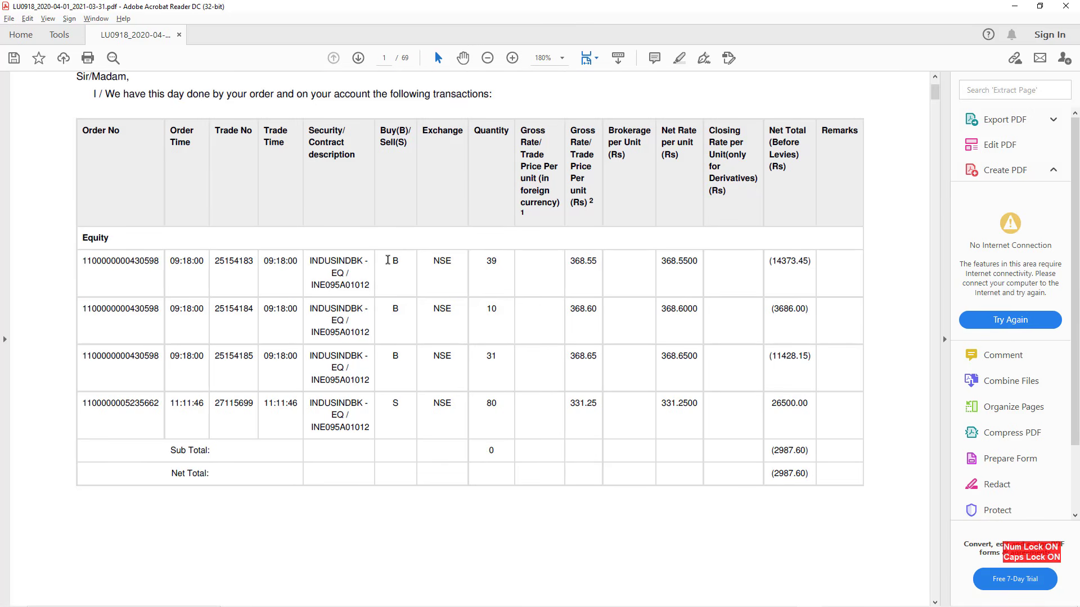
left_click_drag(311, 261, 392, 260)
left_click(372, 278)
left_click(488, 263)
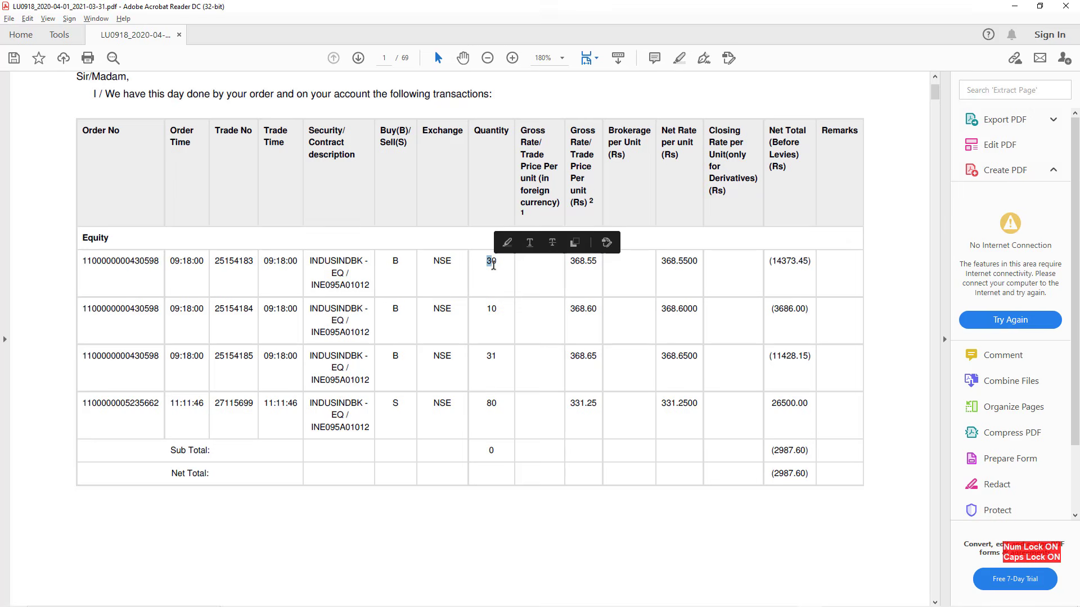
Check the remaining trades' sides and quantities (buys of 10 and 31, sale of 80), then return to Tally
left_click_drag(390, 309, 398, 309)
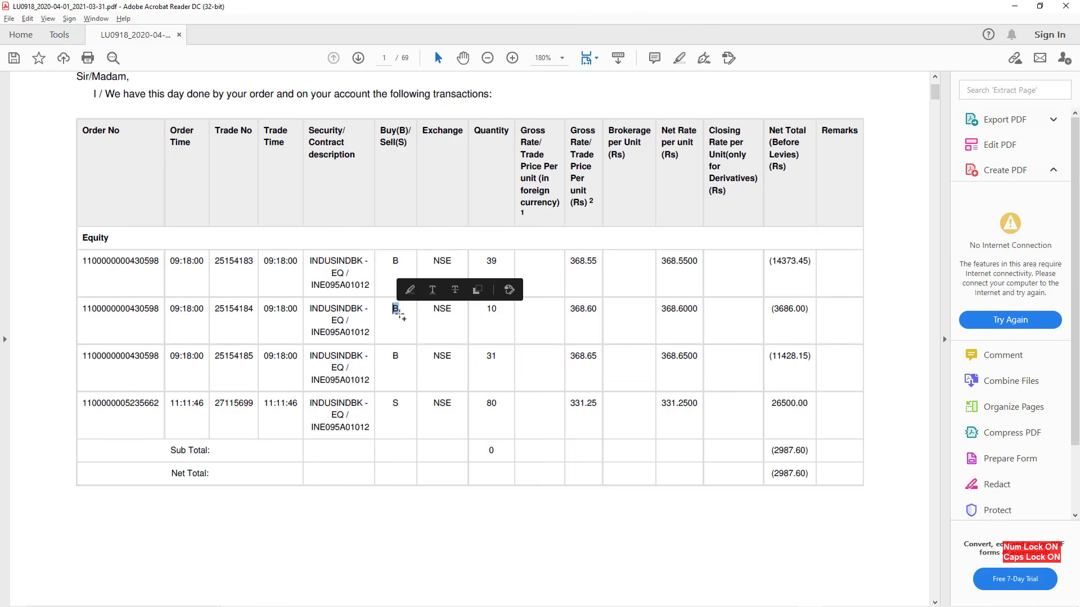
double_click(491, 309)
left_click(405, 356)
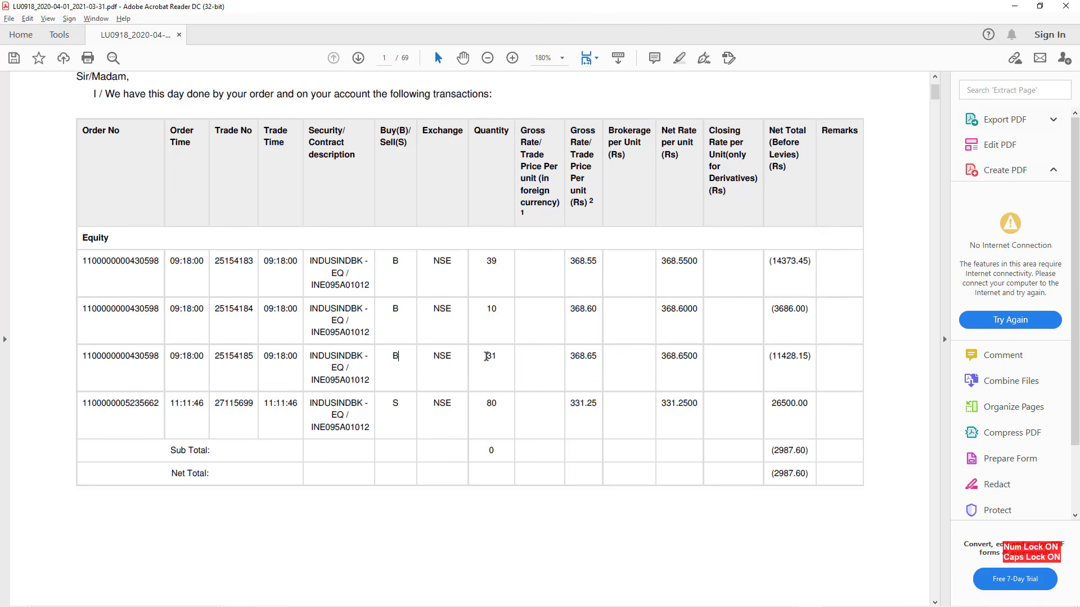
left_click(491, 356)
double_click(393, 406)
left_click_drag(491, 403, 499, 411)
left_click(498, 416)
key("alt+Tab")
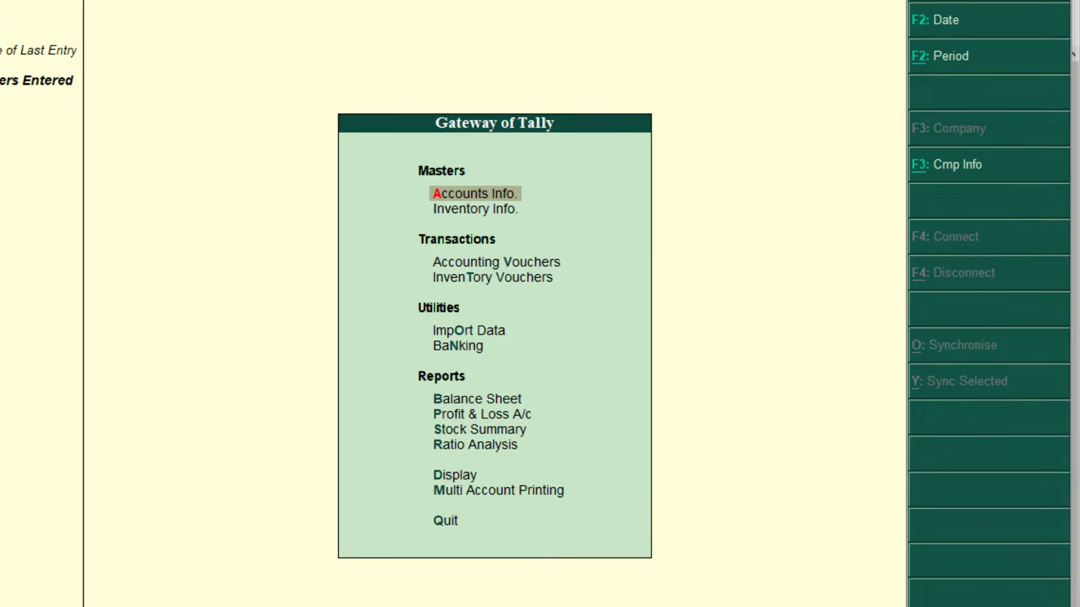
Alter the Journal voucher type to use Manual voucher numbering
key("Return")
key("Down")
key("Down")
key("Return")
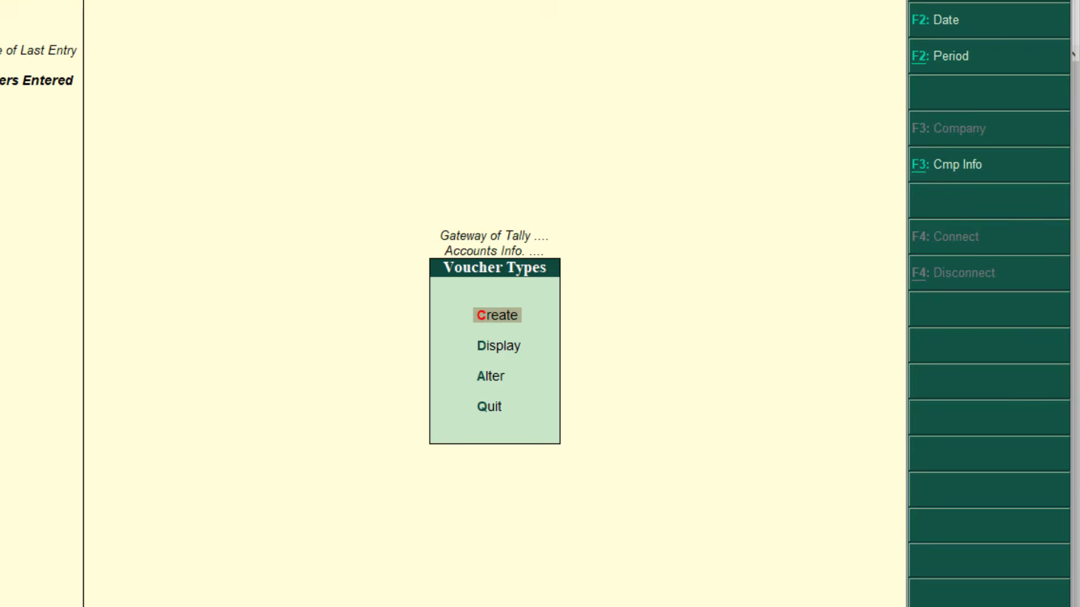
key("Down")
key("Down")
key("Return")
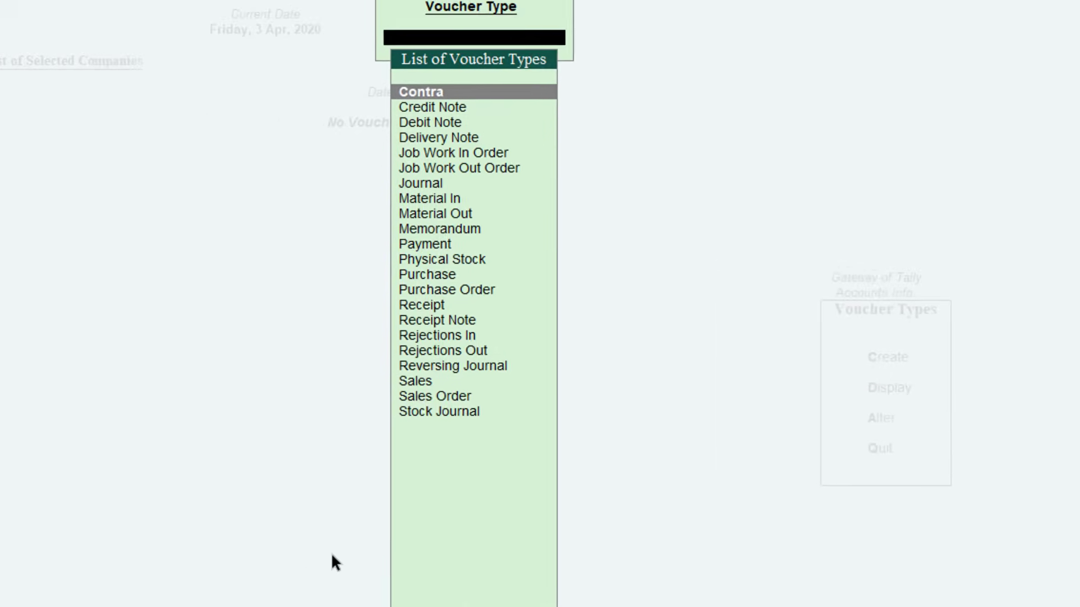
type("JOURNA")
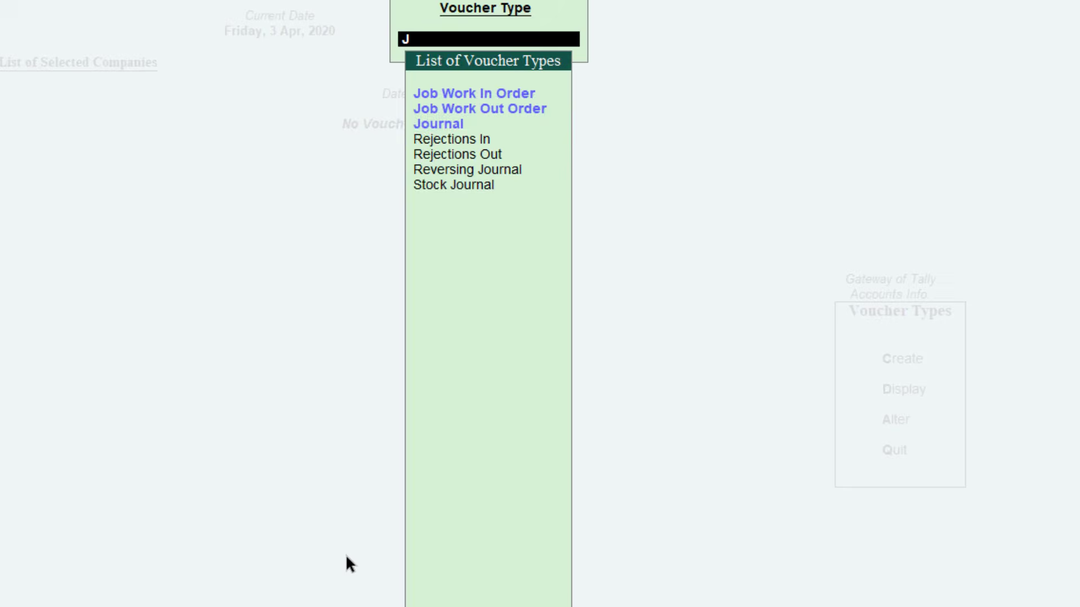
key("Return")
key("Return")
key("Return")
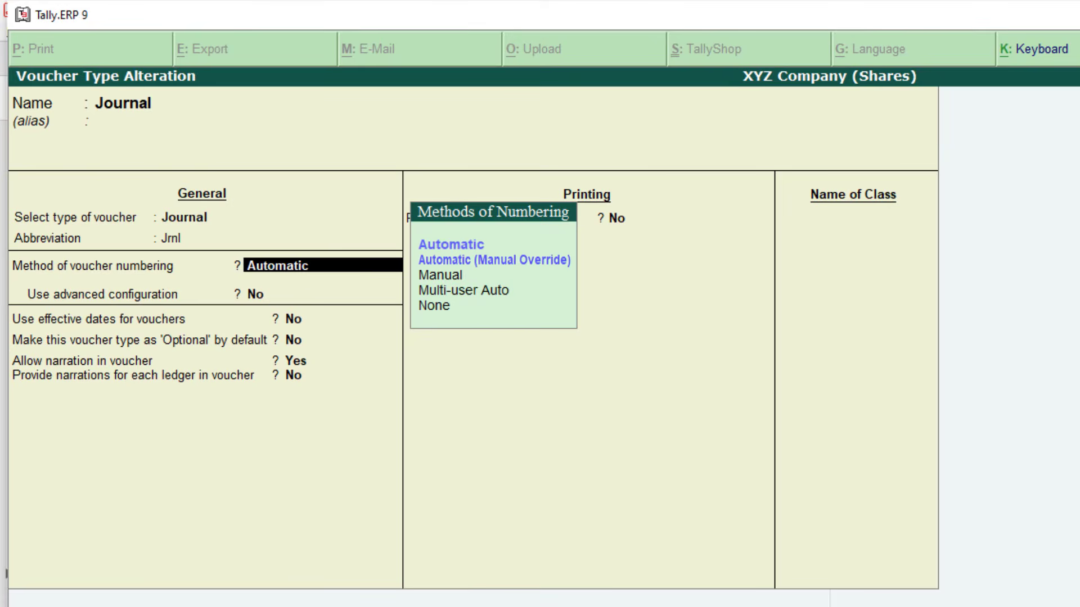
key("Down")
key("Down")
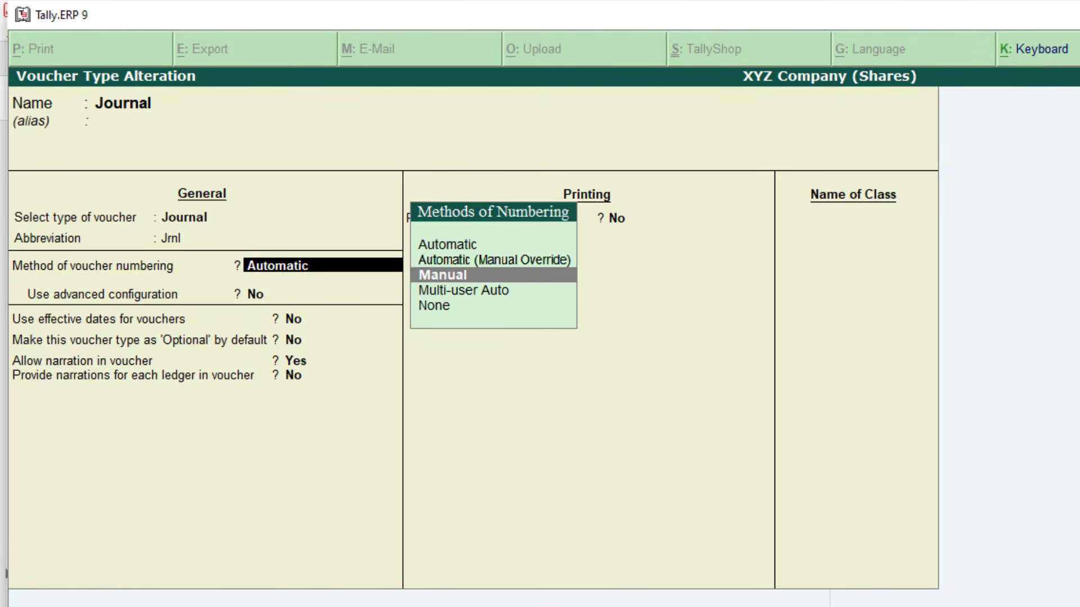
key("Return")
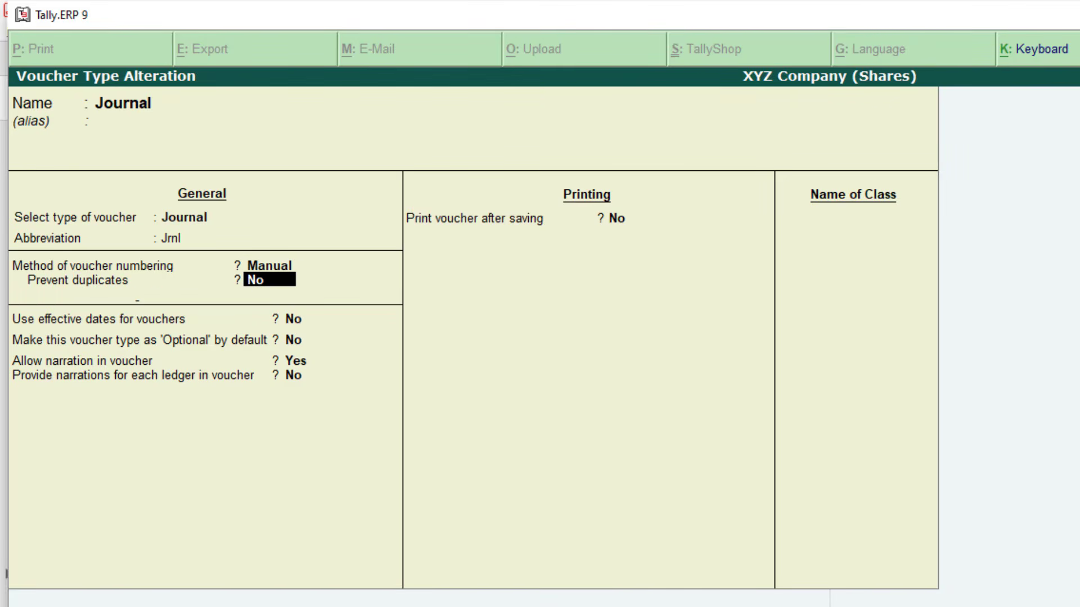
key("ctrl+a")
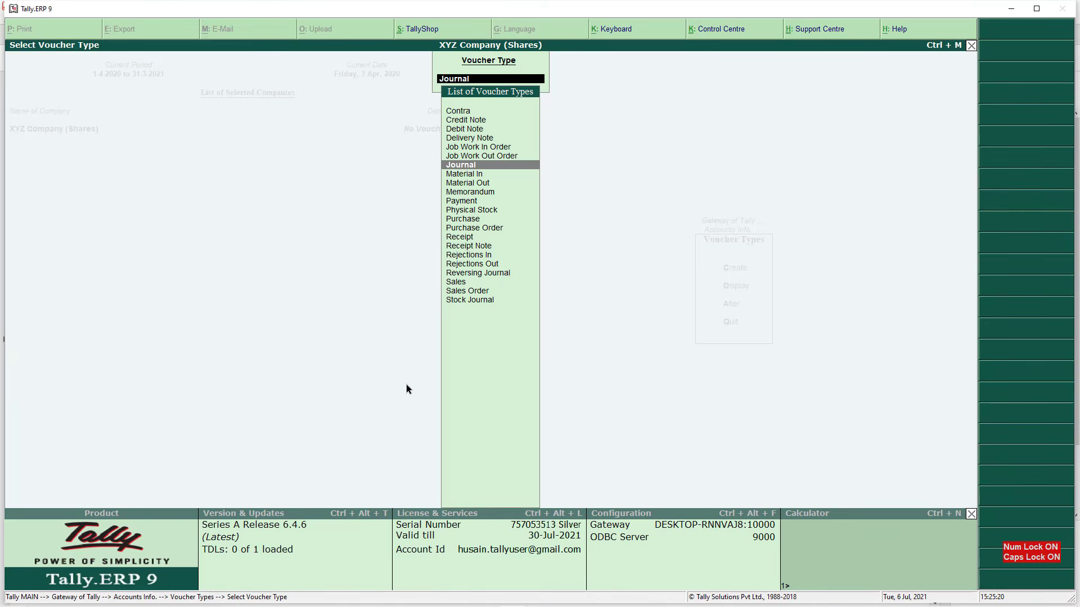
Go back to the Gateway of Tally and start a new Journal voucher
key("Escape")
key("Escape")
key("Escape")
key("Escape")
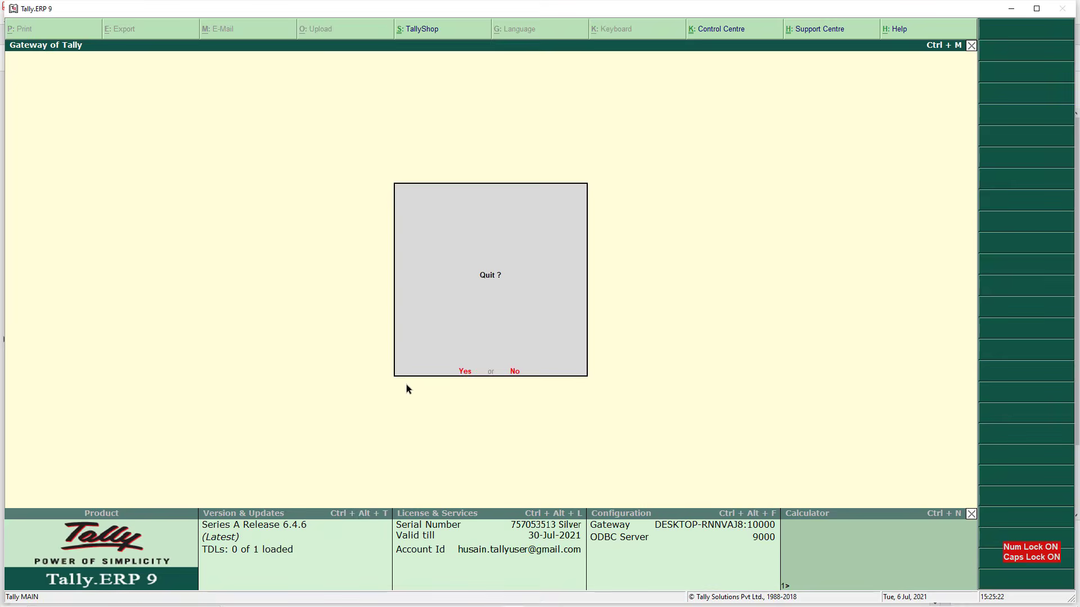
key("n")
key("Down")
key("Down")
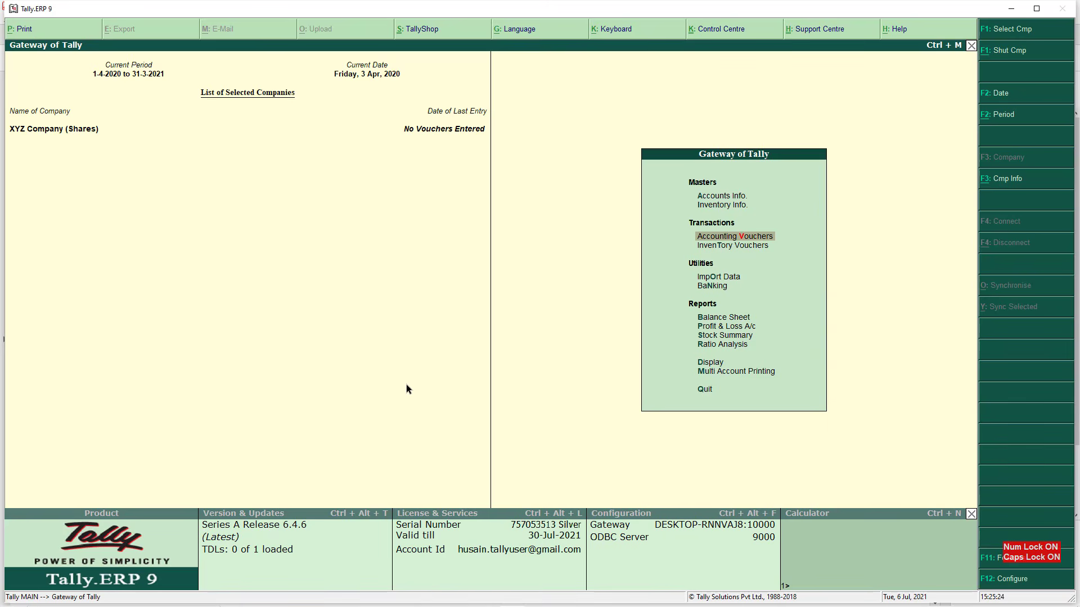
key("Return")
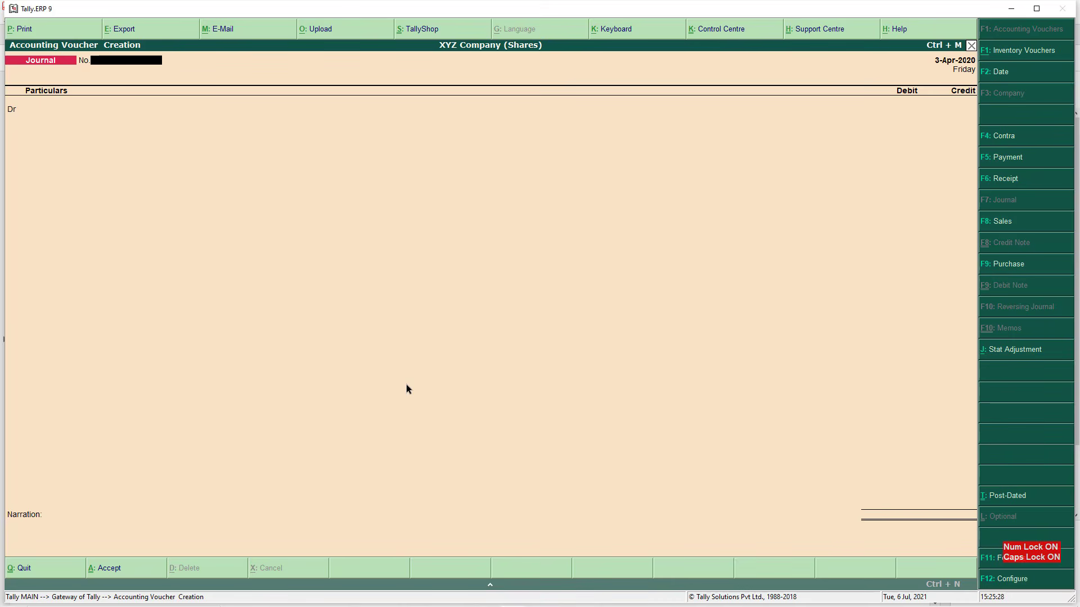
Copy the contract note number from the PDF
key("alt+Tab")
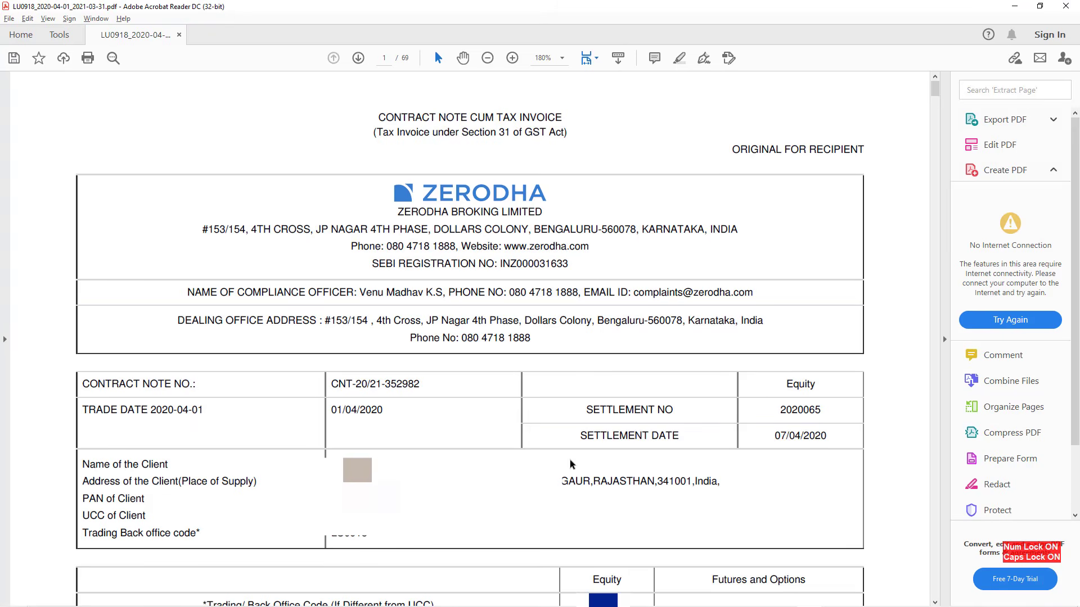
left_click_drag(330, 410, 378, 420)
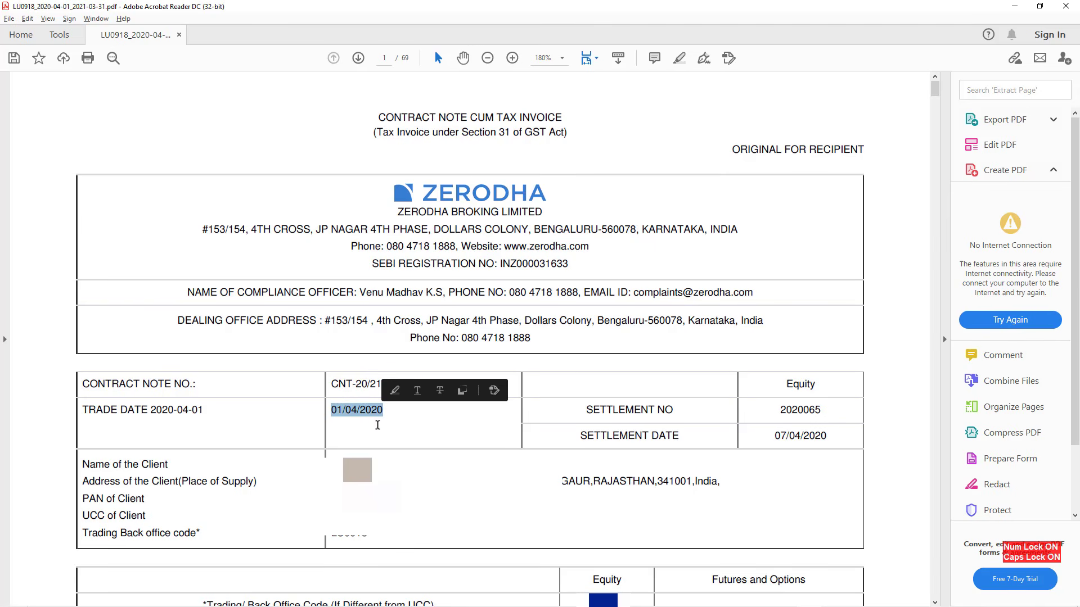
left_click(331, 382)
left_click_drag(332, 384, 422, 391)
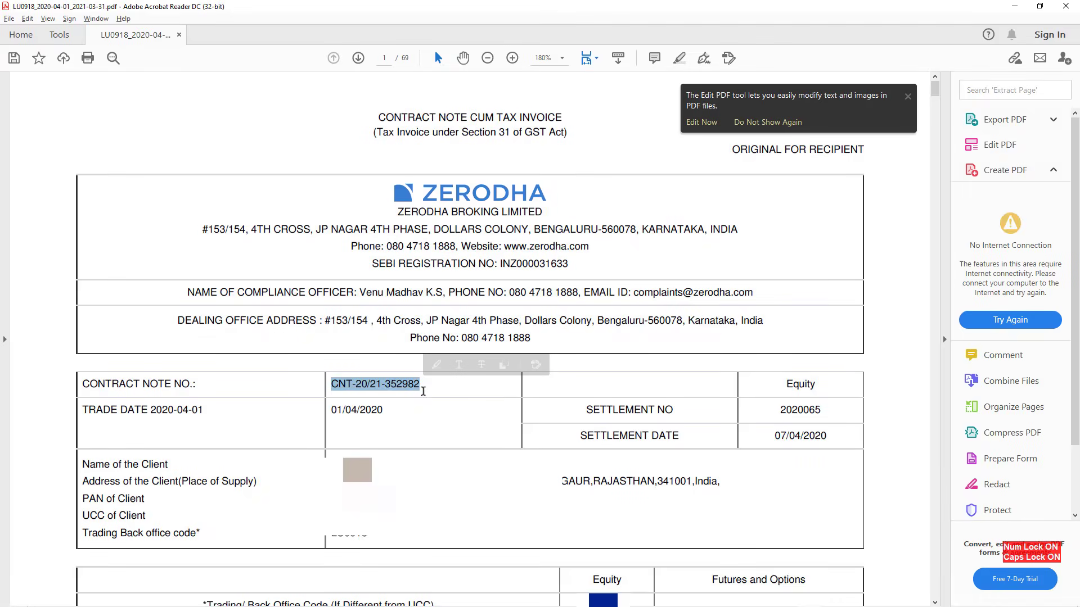
key("alt+Tab")
key("F2")
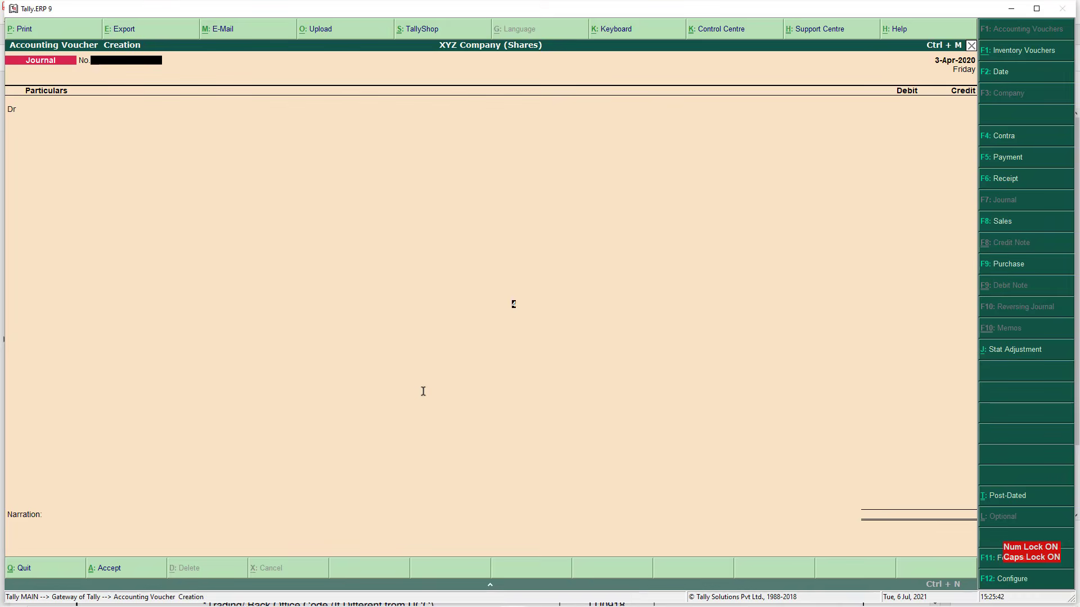
type("1.4.2020")
key("Return")
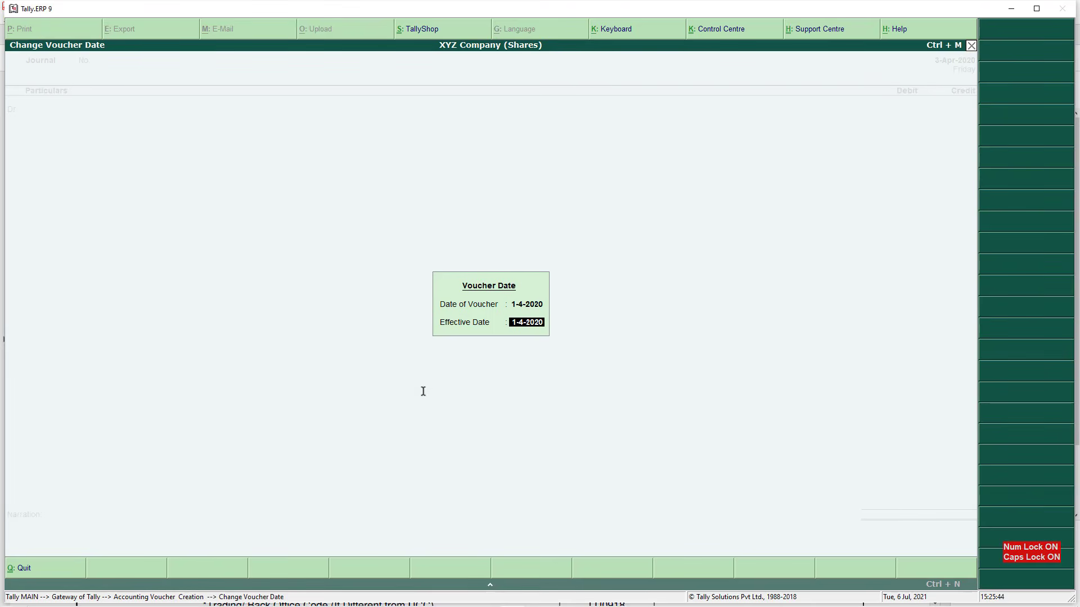
type("1.4.2020")
key("Return")
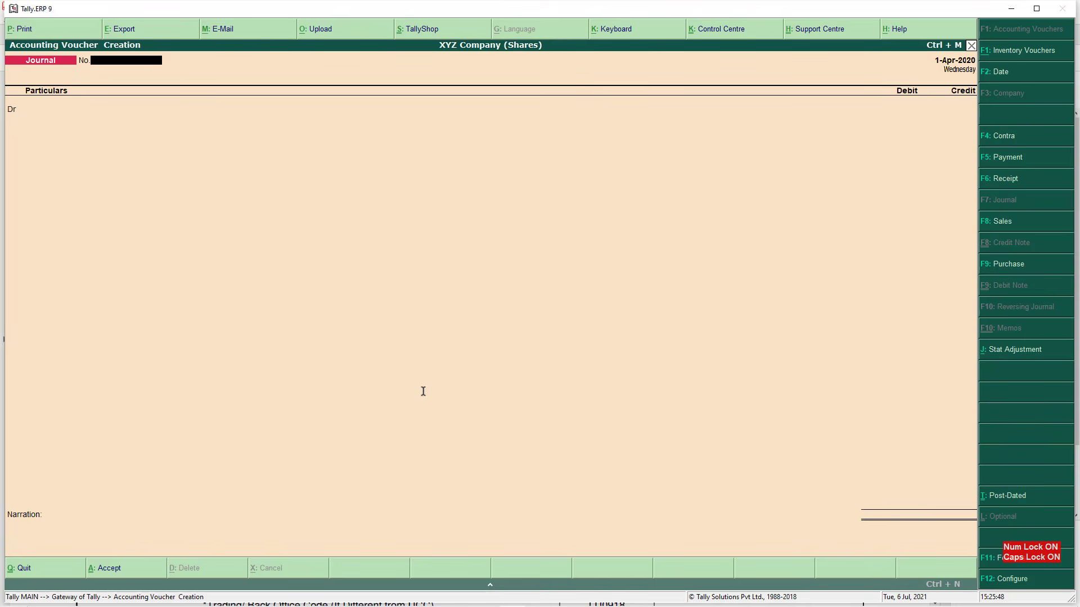
key("Return")
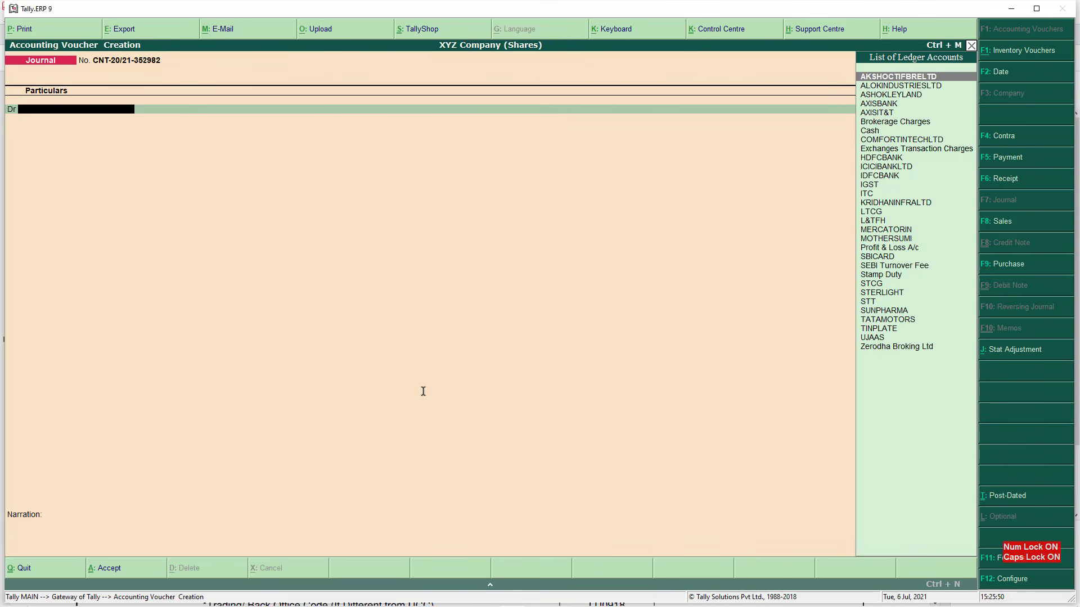
Look up the INDUSINDBK security name in the PDF's first trade row
key("alt+Tab")
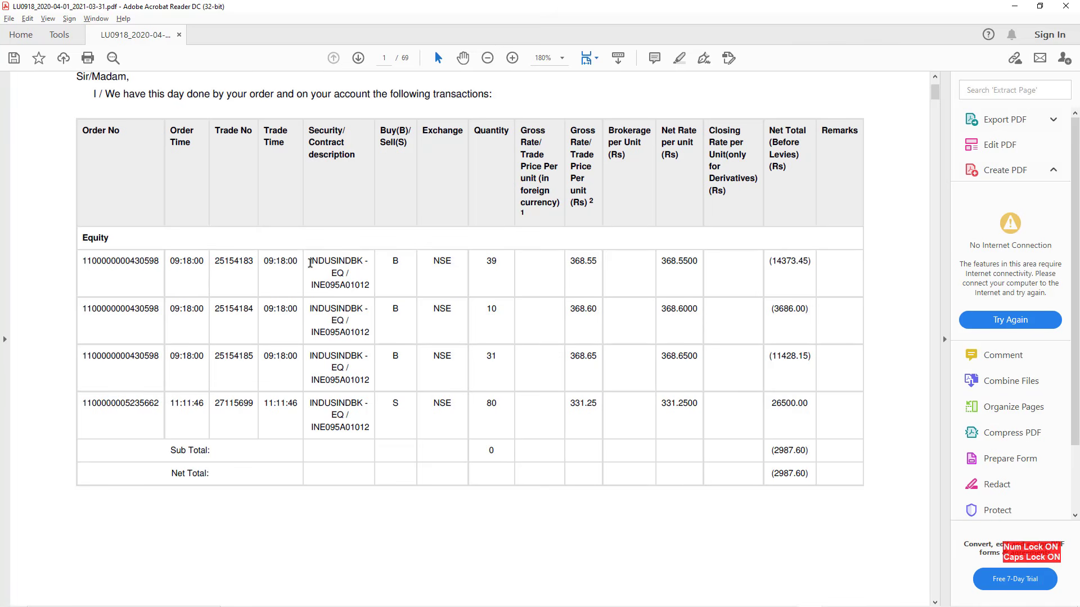
left_click_drag(309, 261, 359, 264)
left_click(356, 265)
left_click_drag(310, 262, 360, 262)
left_click(367, 279)
left_click_drag(311, 261, 352, 259)
left_click(358, 275)
In the voucher's debit ledger field, start creating a new ledger with Alt+C
key("alt+Tab")
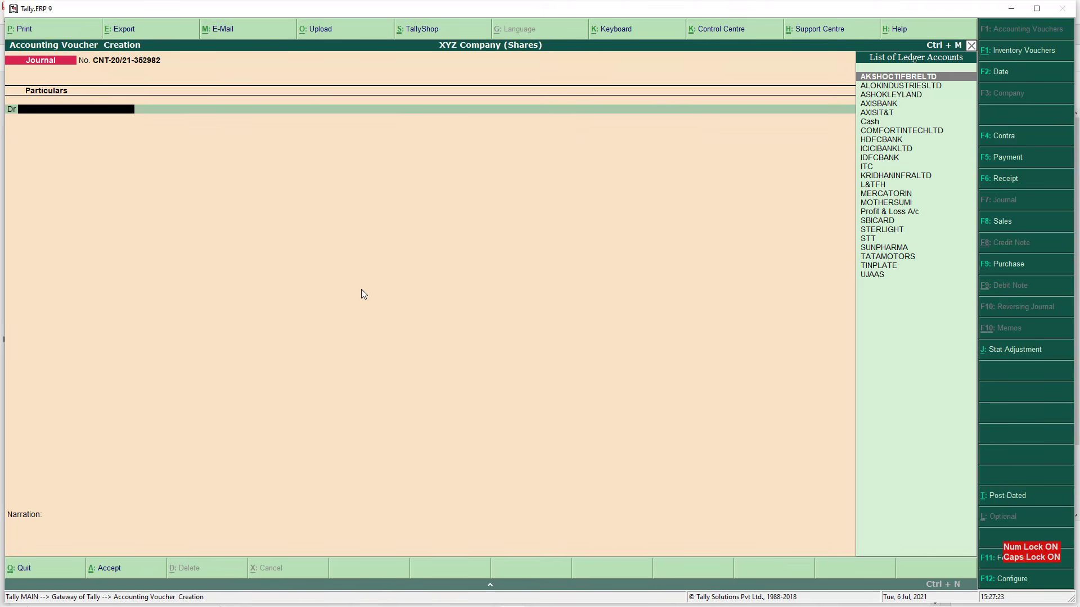
type("INDU")
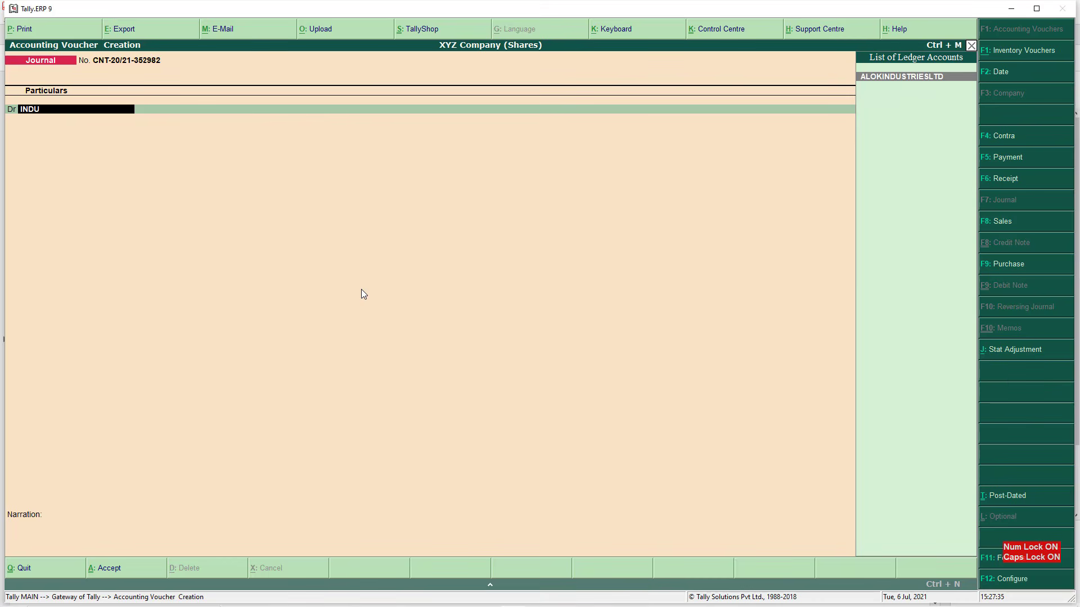
key("BackSpace")
key("BackSpace")
key("BackSpace")
key("BackSpace")
key("alt+c")
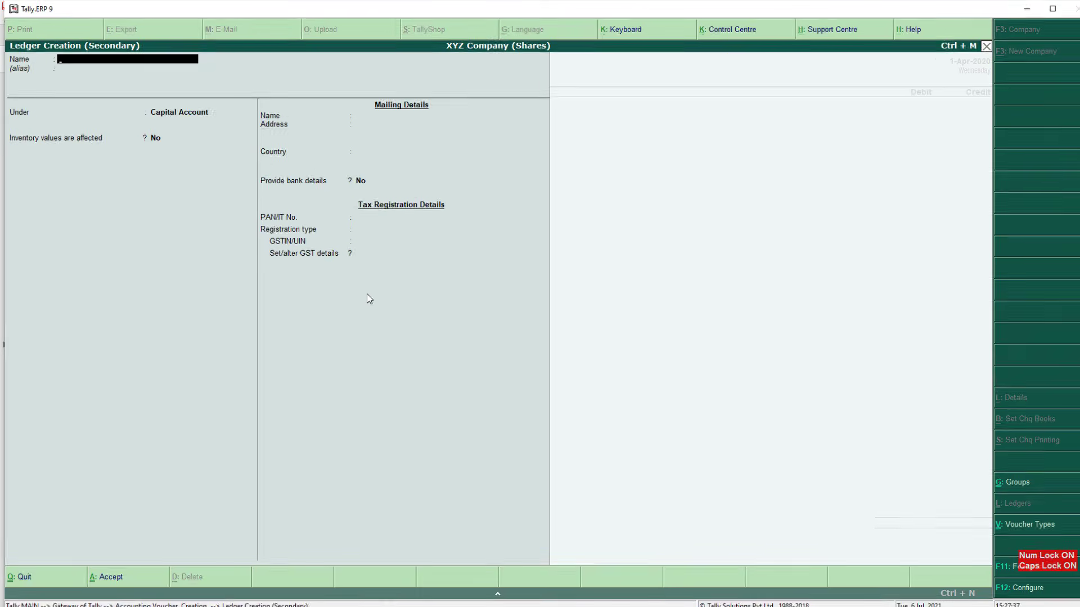
Name the ledger INDUSINDBANK, group it under Share Investment, and keep inventory values affected
type("INDUSINDBANK")
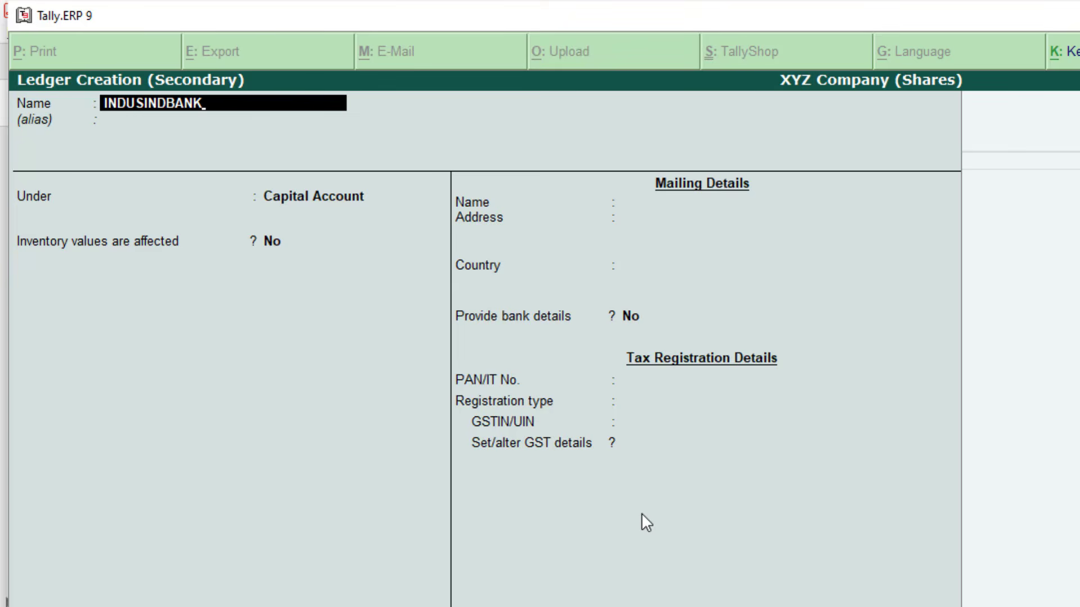
key("Return")
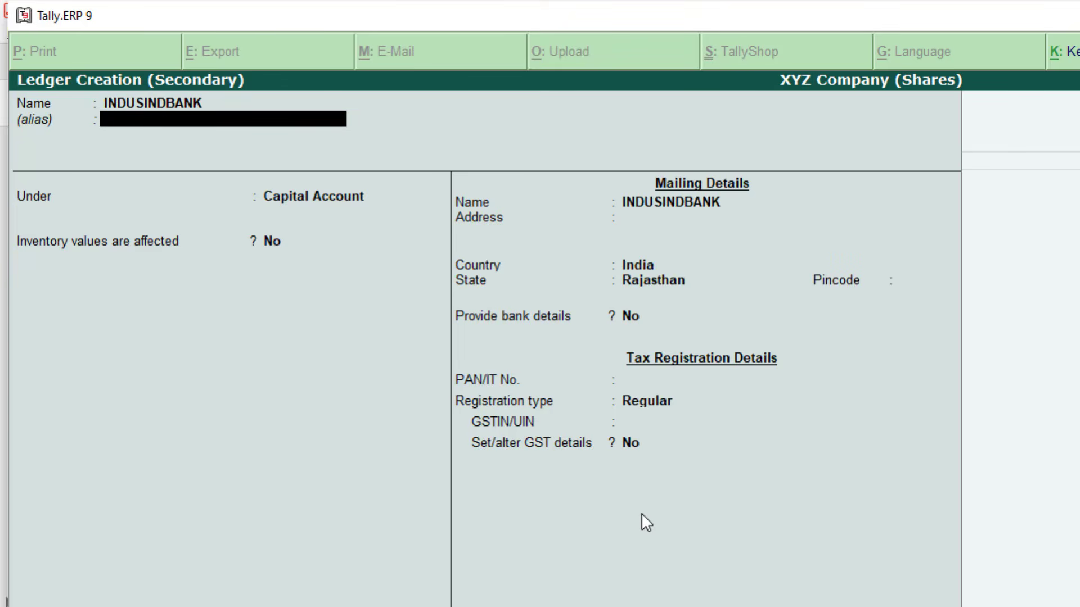
key("Return")
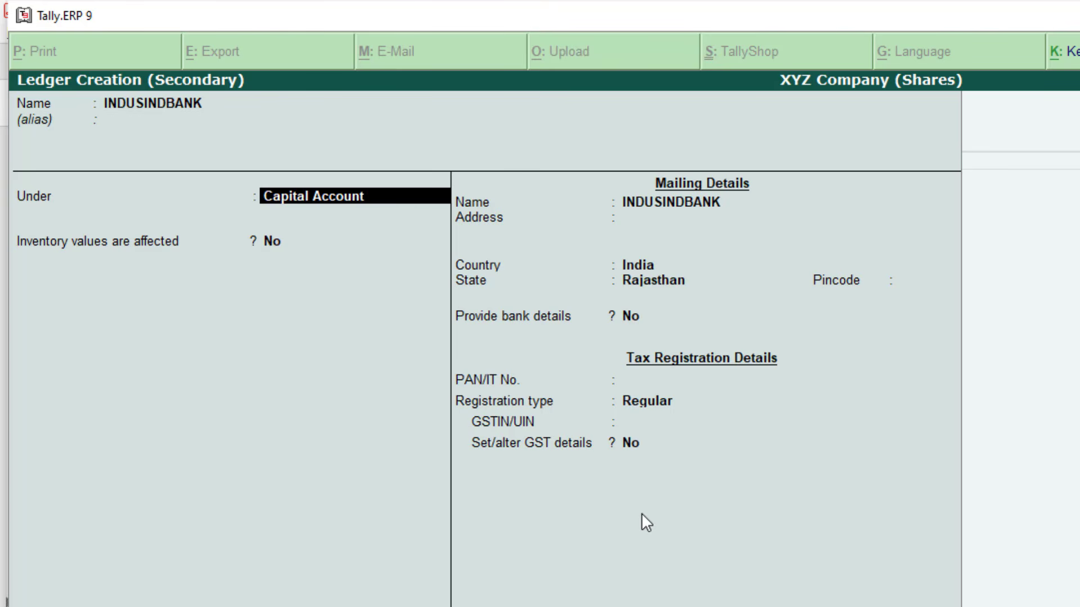
type("SHARE")
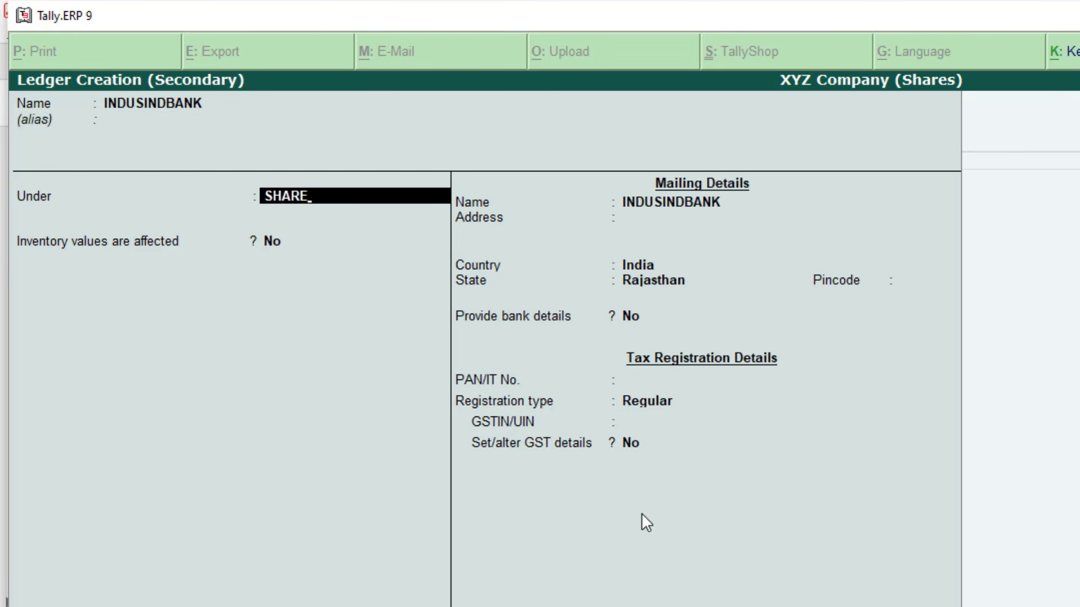
key("Return")
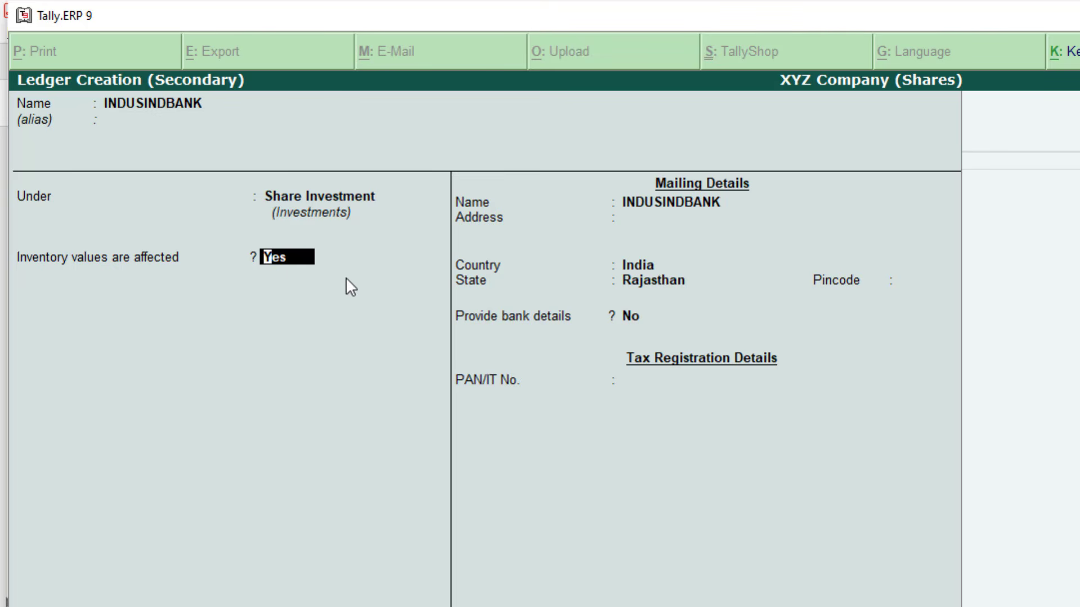
key("Return")
key("Return")
key("Return")
key("Return")
key("Return")
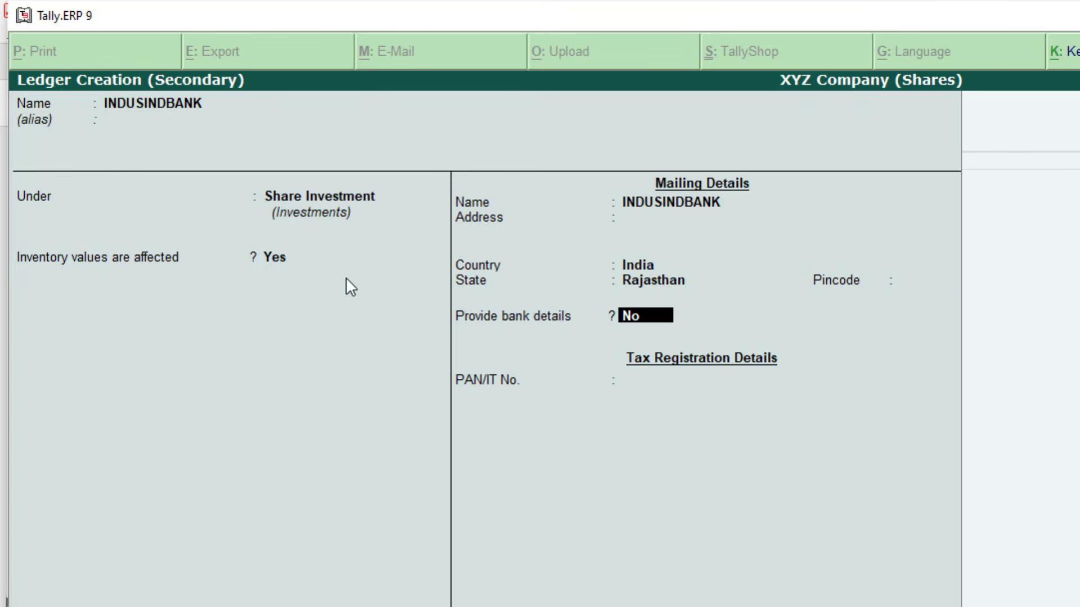
key("Return")
key("Return")
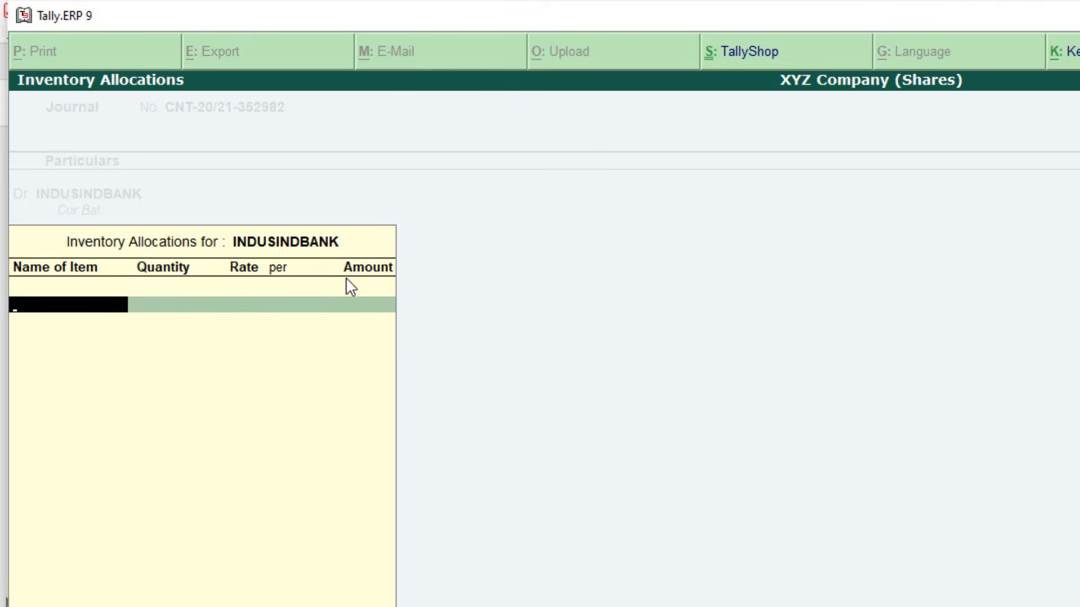
Create the INDUSINDBANK stock item with units Qty and GST Not Applicable
key("alt+c")
type("INDUS")
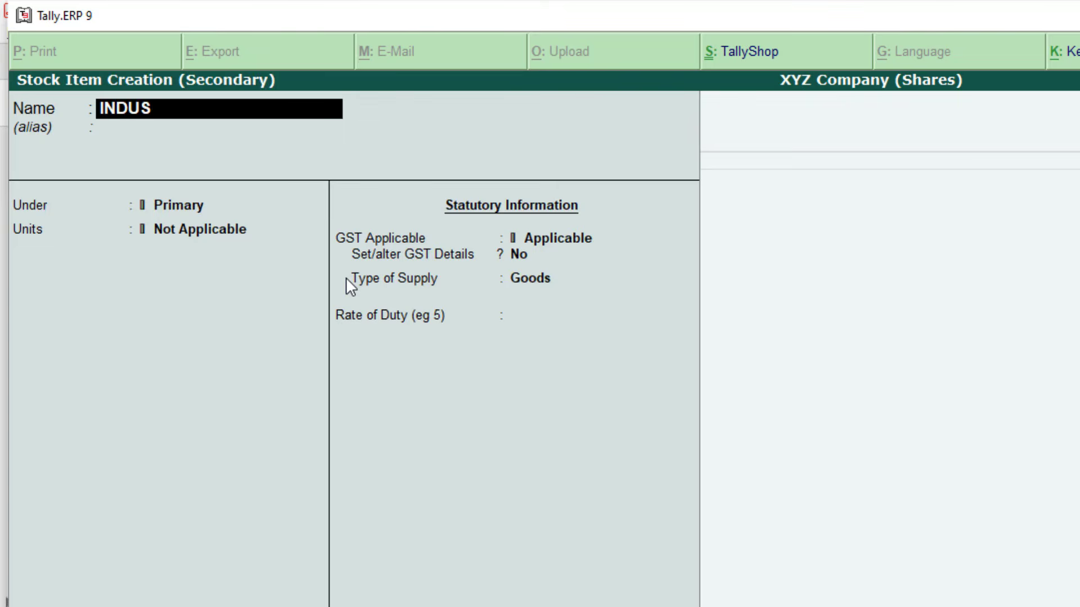
type("INDBANK")
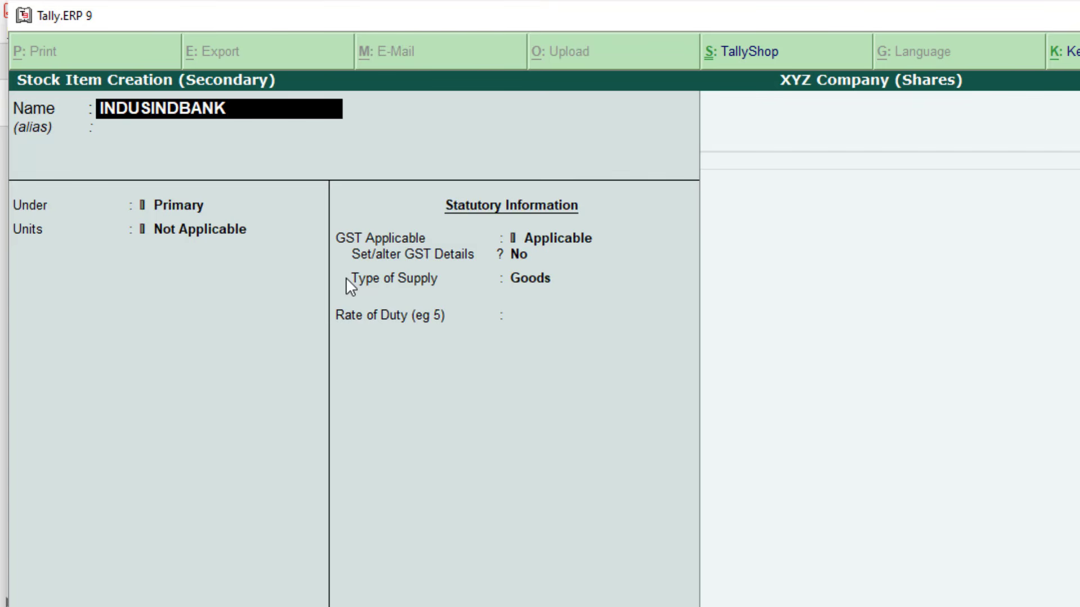
key("Return")
key("Return")
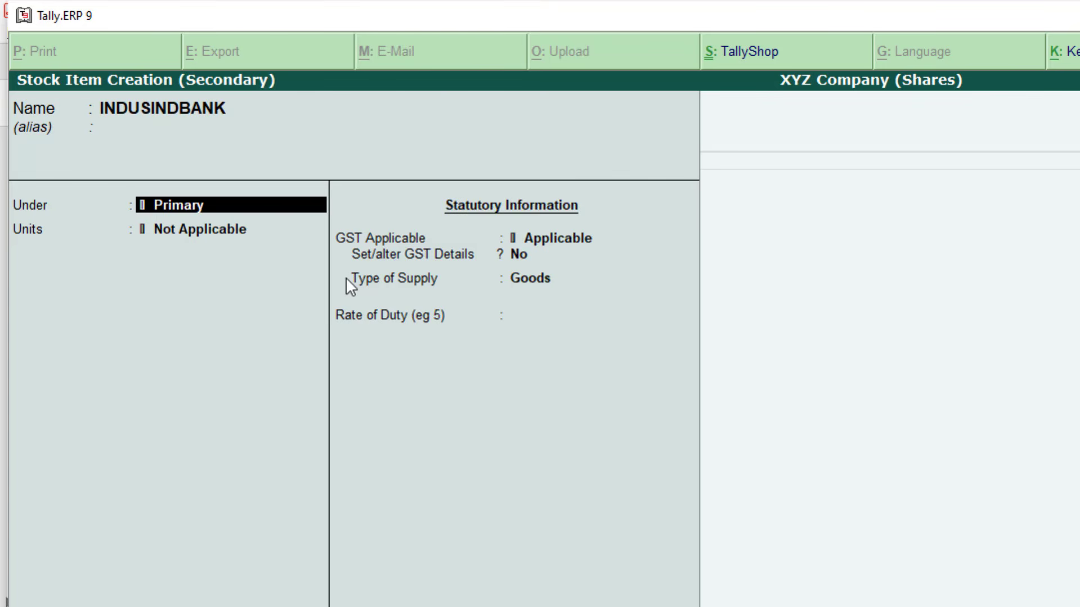
key("Return")
type("QTY")
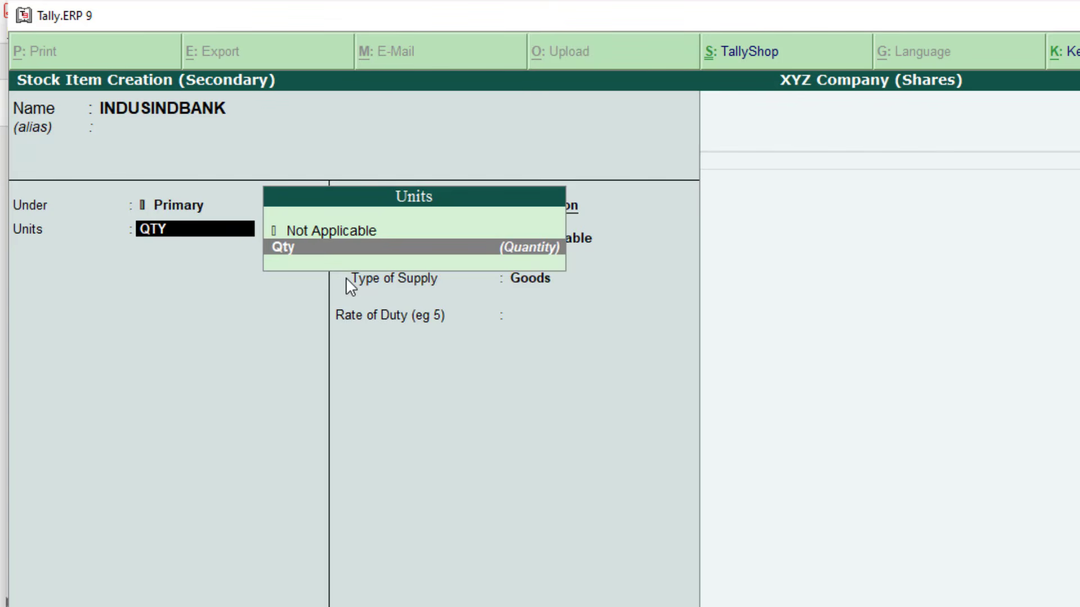
key("Return")
type("NOT")
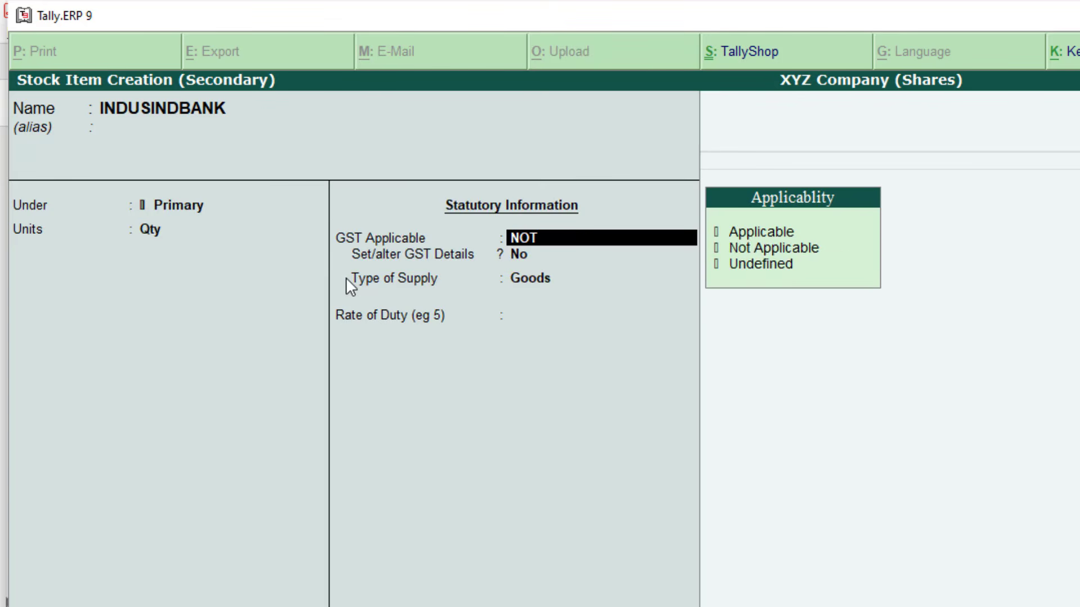
key("Return")
key("Return")
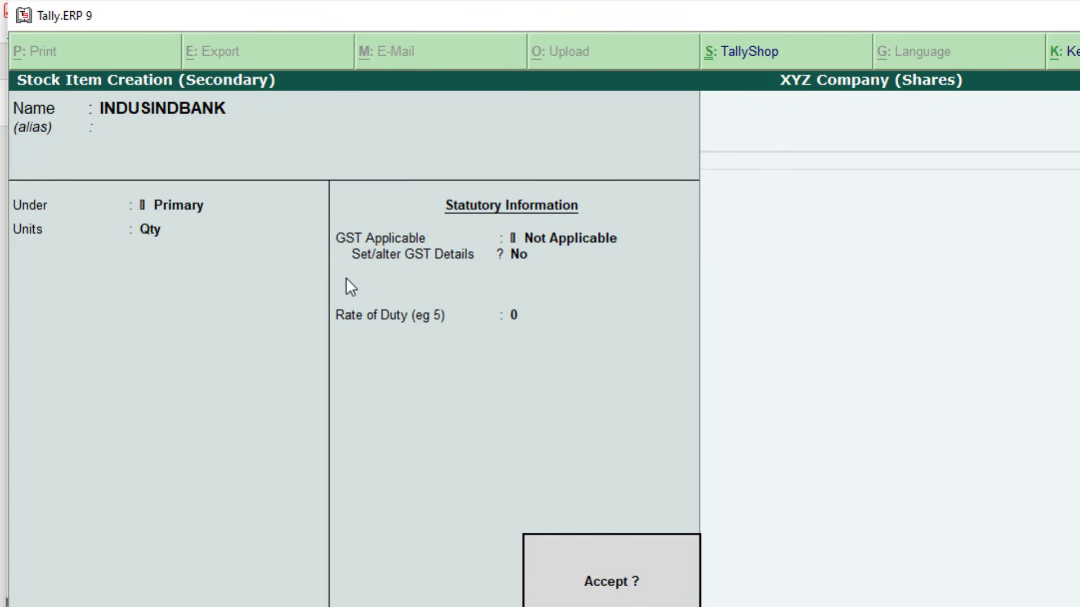
key("Return")
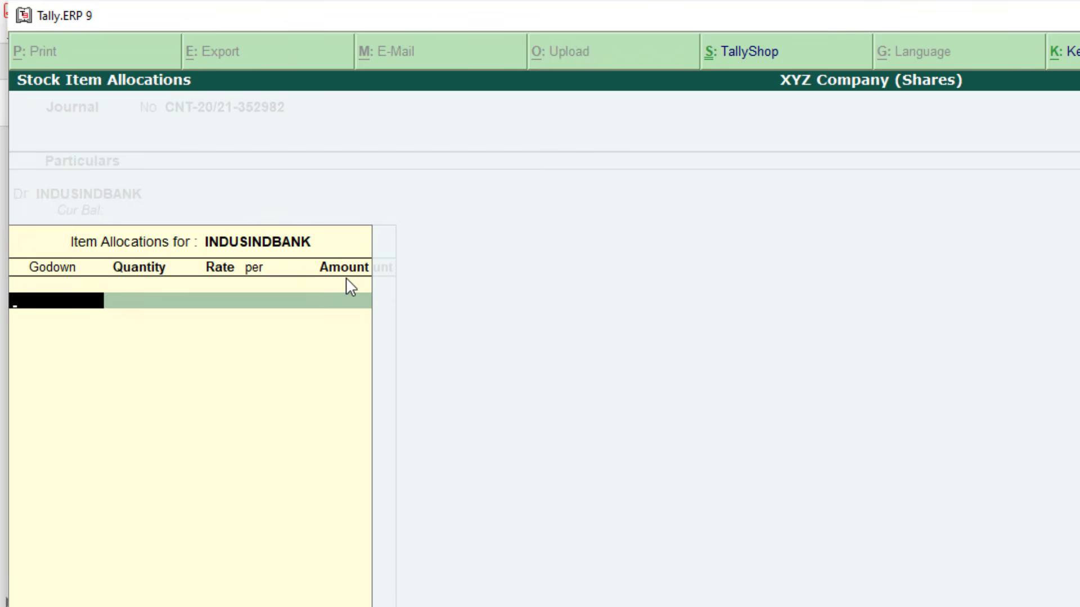
Choose the Shares Stock godown and look up the first buy's quantity 39 and net total
type("SHARE")
key("Return")
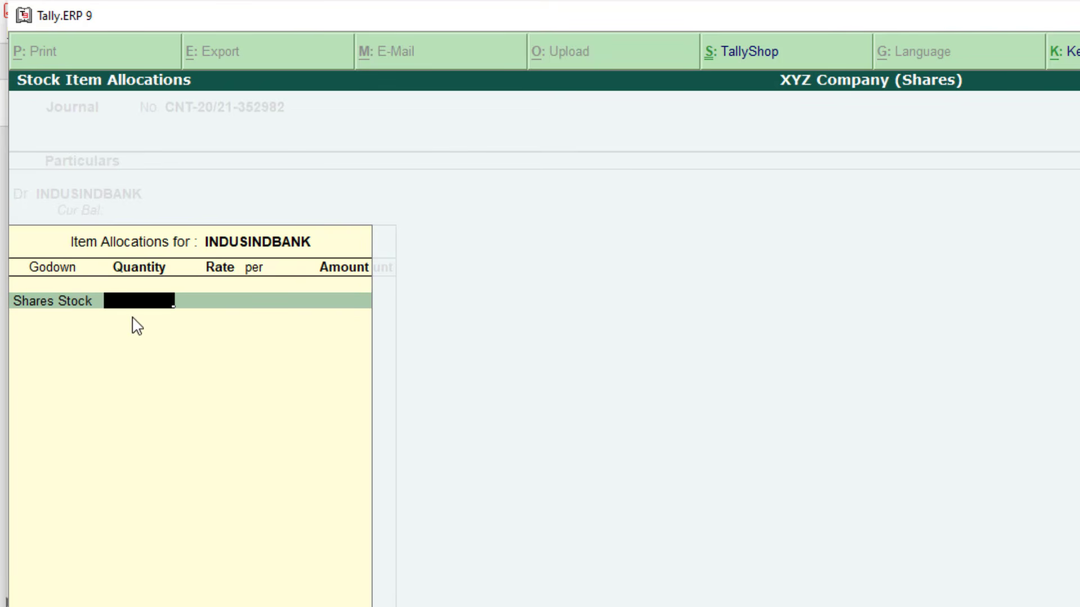
key("alt+Tab")
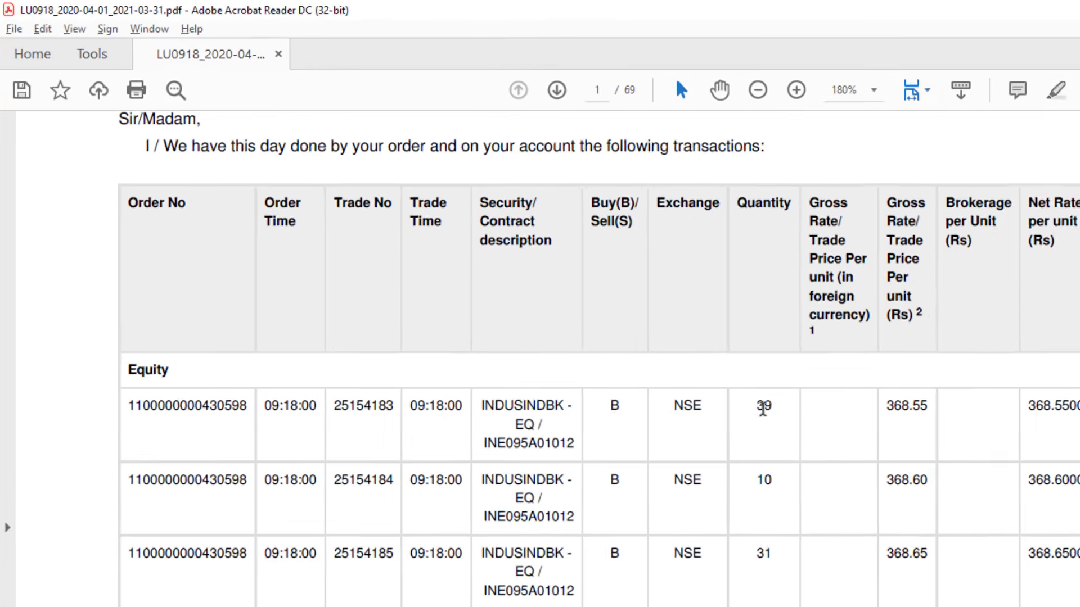
double_click(763, 406)
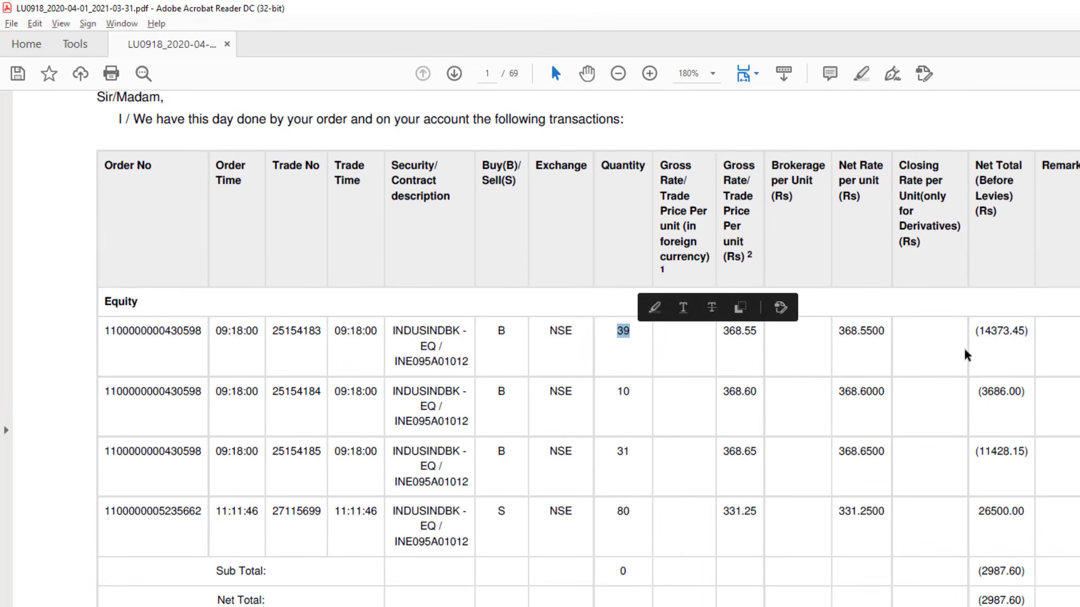
left_click_drag(982, 331, 1019, 333)
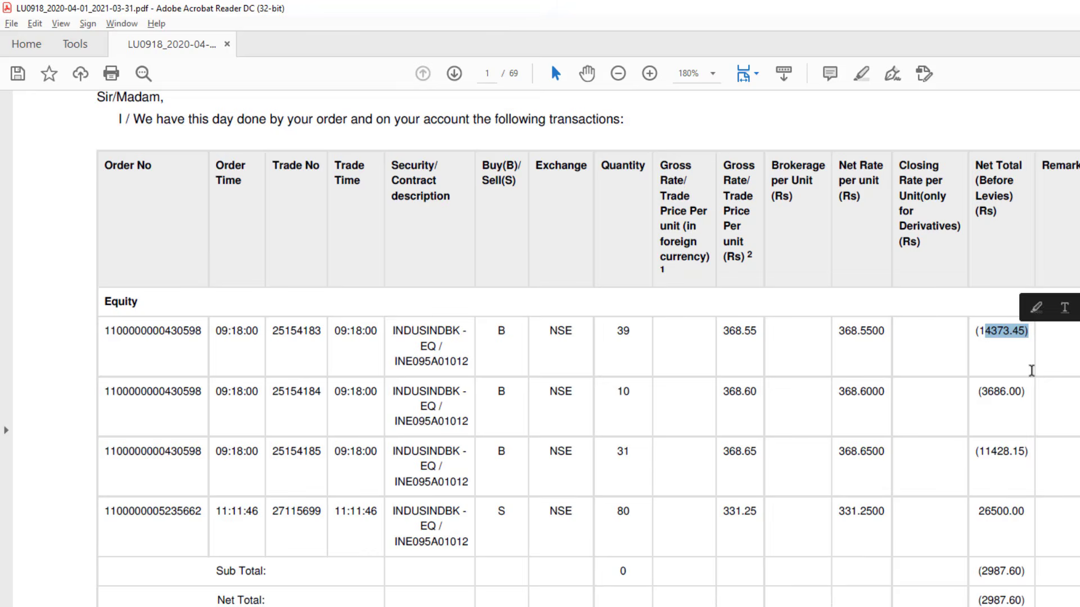
key("alt+Tab")
Enter 39 shares for 14,373.45 and close the first lot's allocation
type("39")
key("Return")
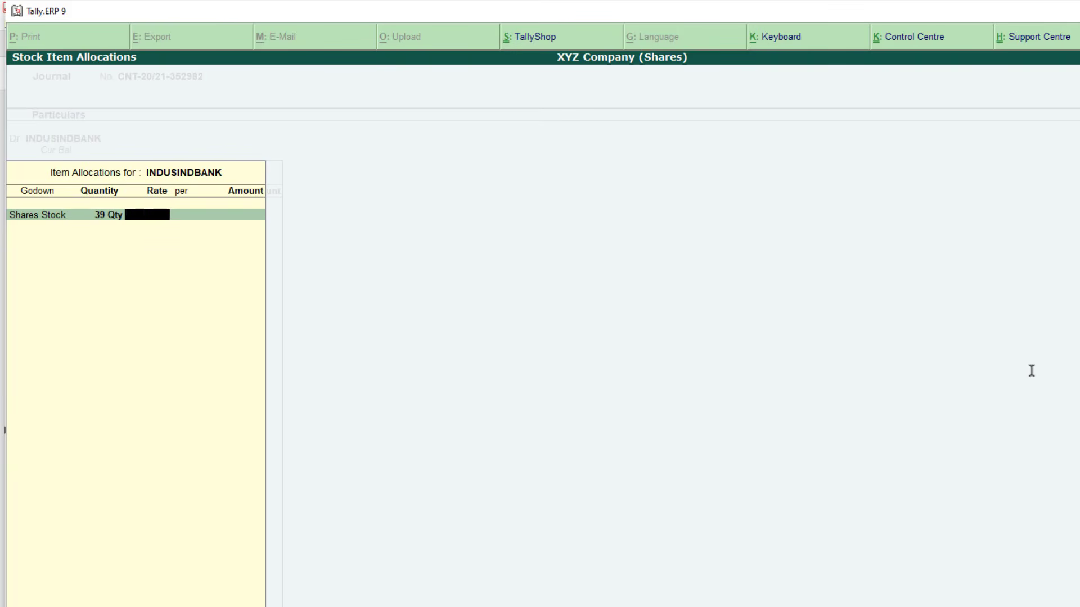
key("Return")
type("14373.45")
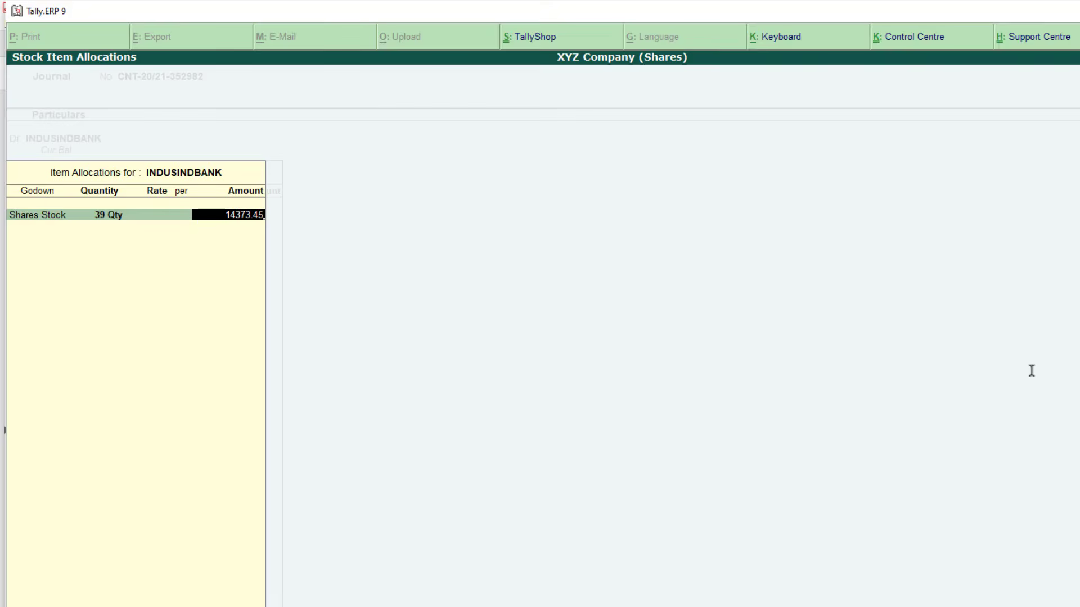
key("Return")
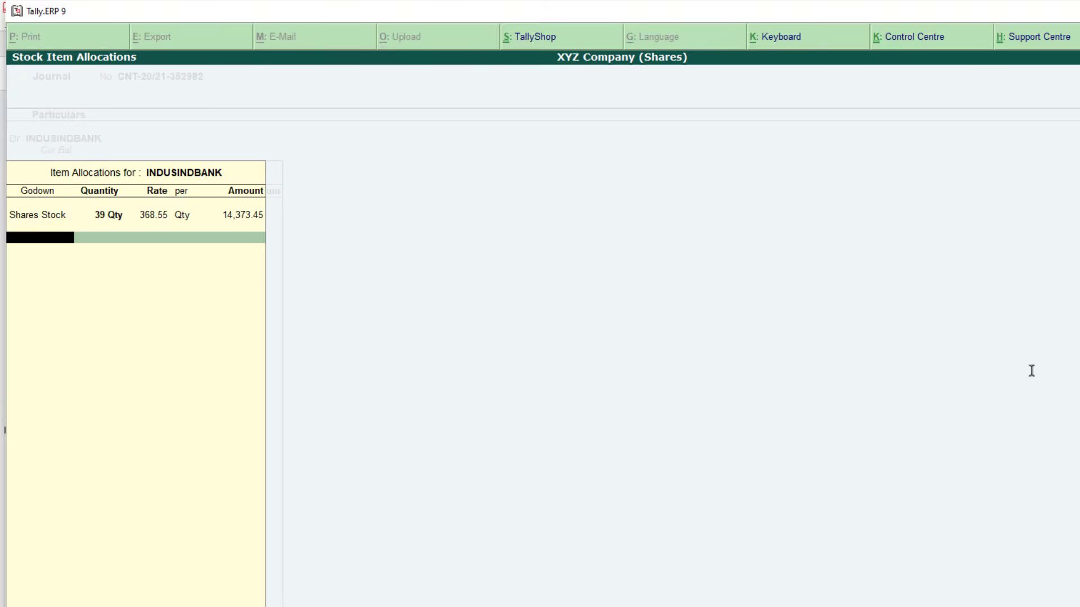
key("Return")
key("Return")
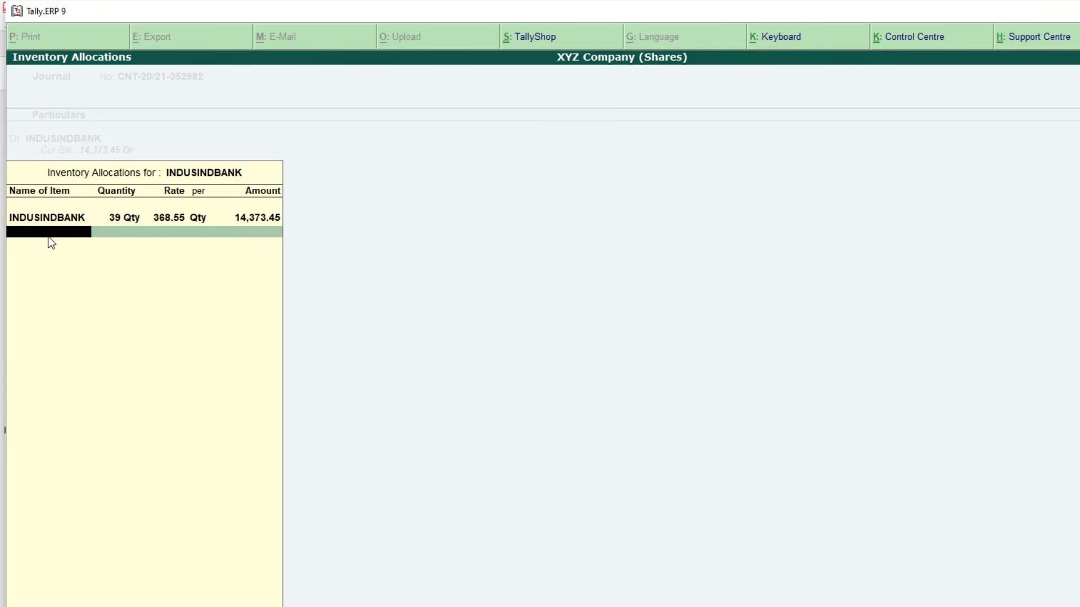
Add a second INDUSINDBANK row in Shares Stock and look up its 10 shares and 3686.00 total
type("INDUS")
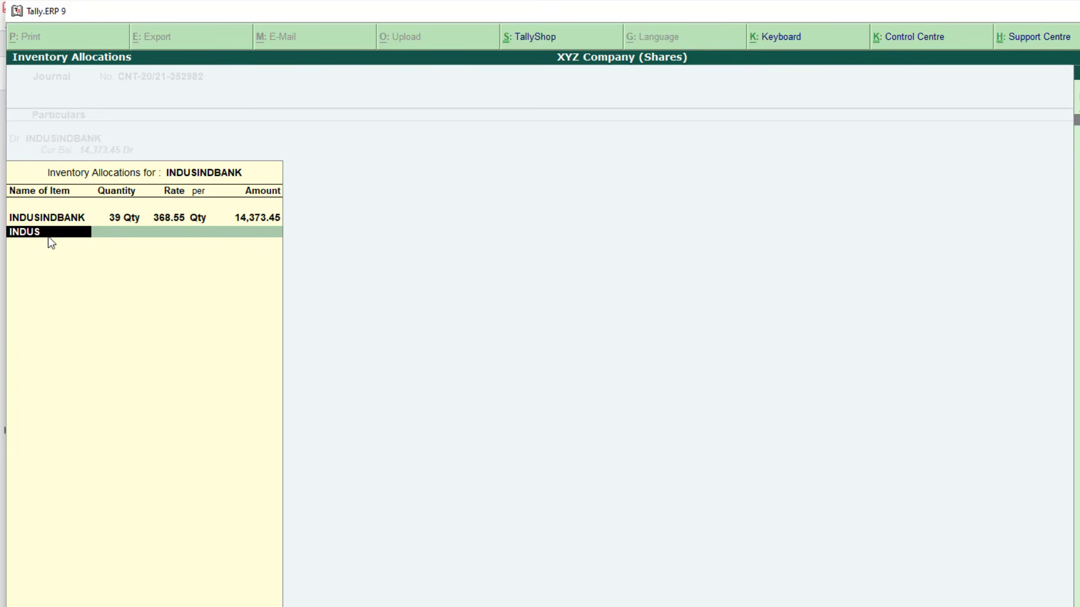
key("Return")
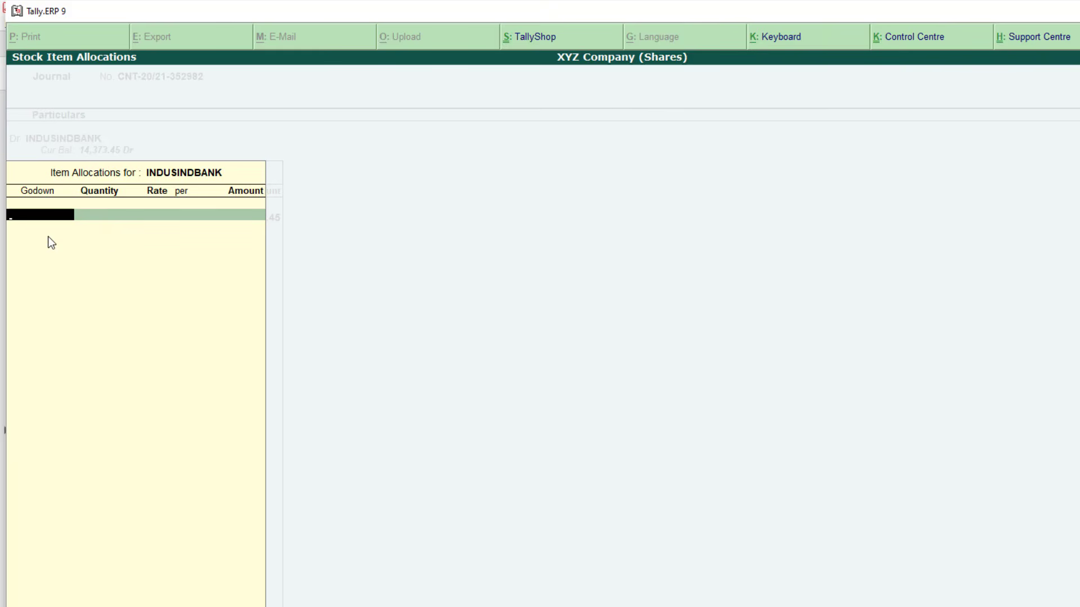
type("SHARE")
key("Return")
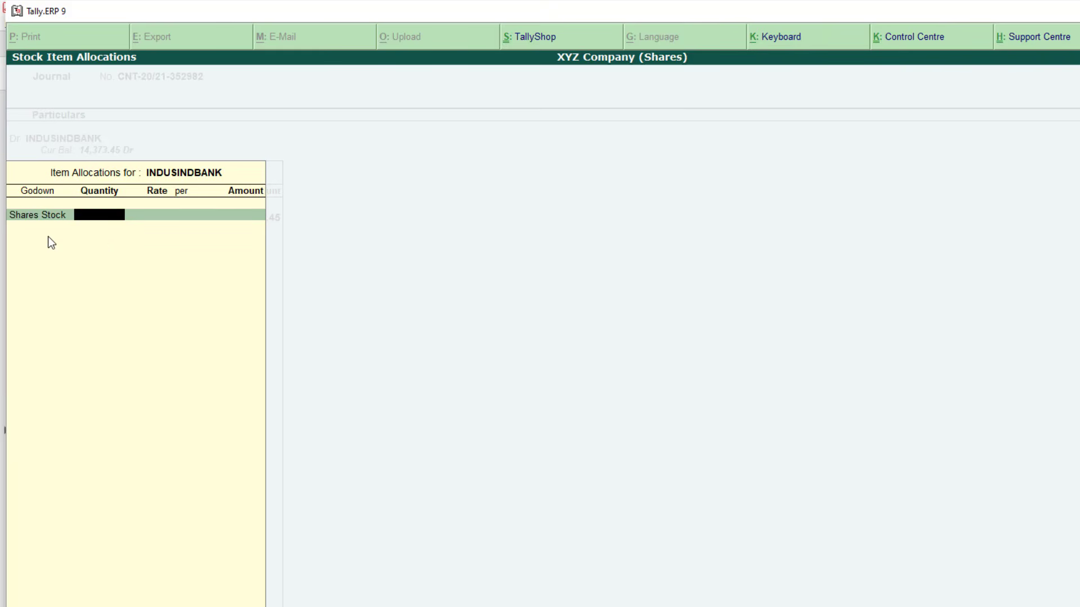
key("alt+Tab")
left_click_drag(617, 393, 632, 393)
left_click_drag(980, 392, 1028, 394)
key("alt+Tab")
Enter 10 shares for 3,686.00 to complete the second lot
type("10")
key("Return")
key("Return")
type("3686")
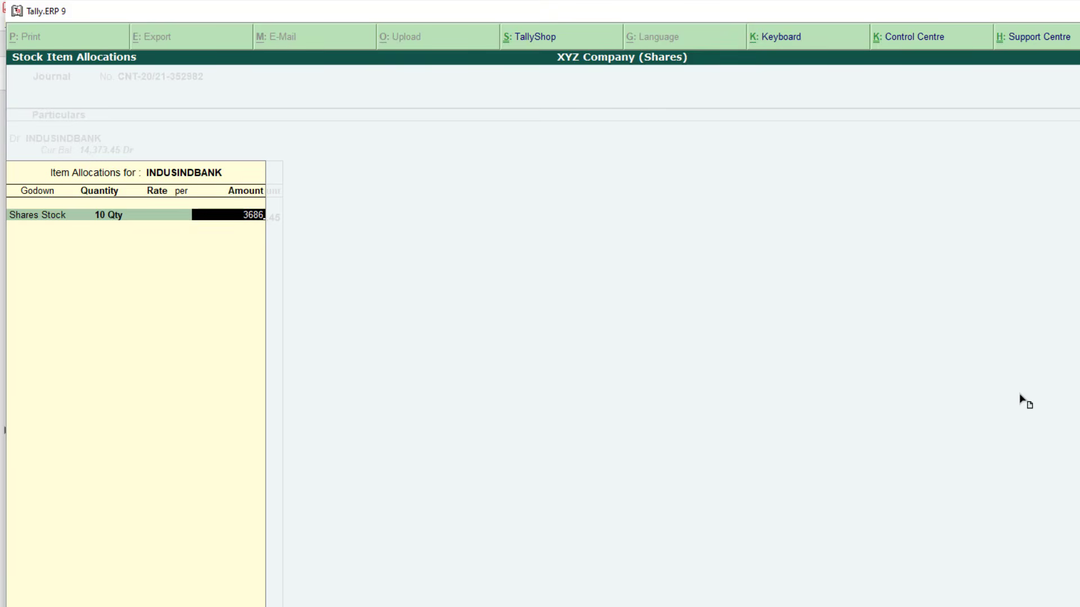
key("Return")
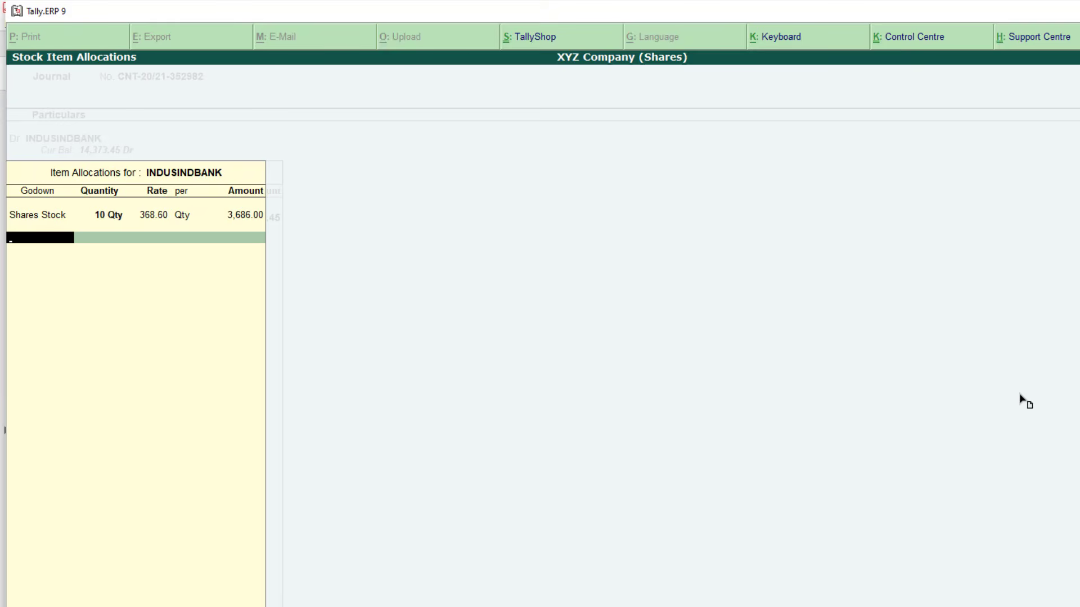
key("Return")
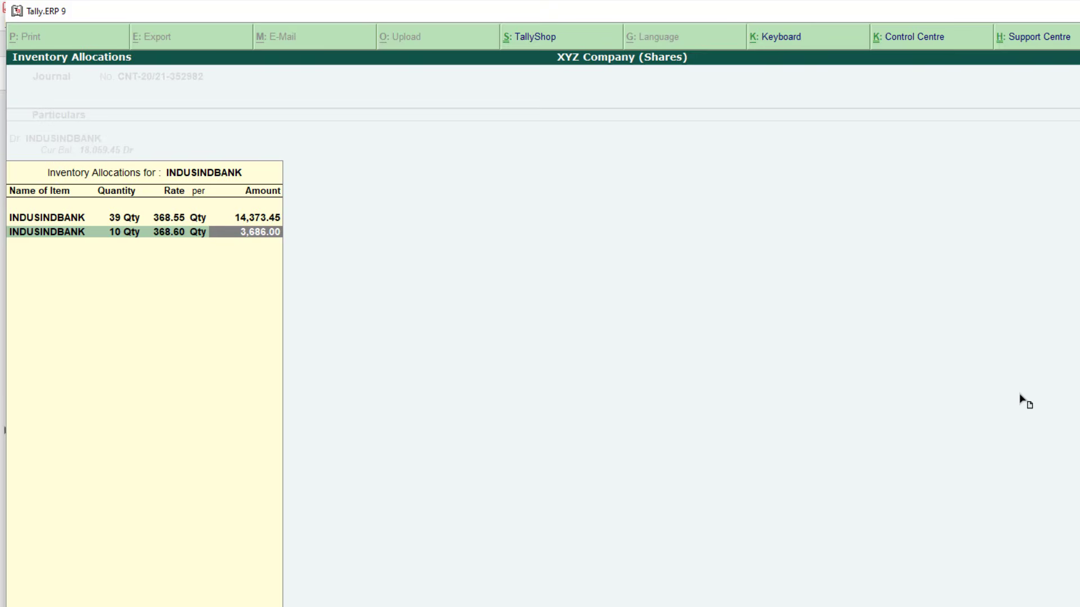
key("Return")
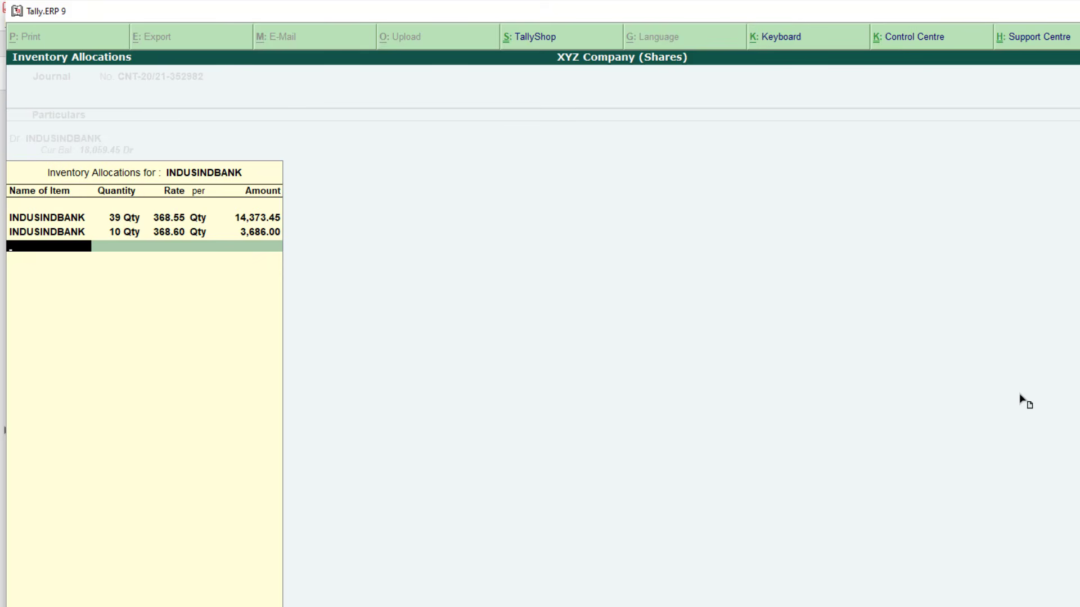
Add a third INDUSINDBANK row in Shares Stock and look up its 31 shares and 11428.15 total
type("INDUS")
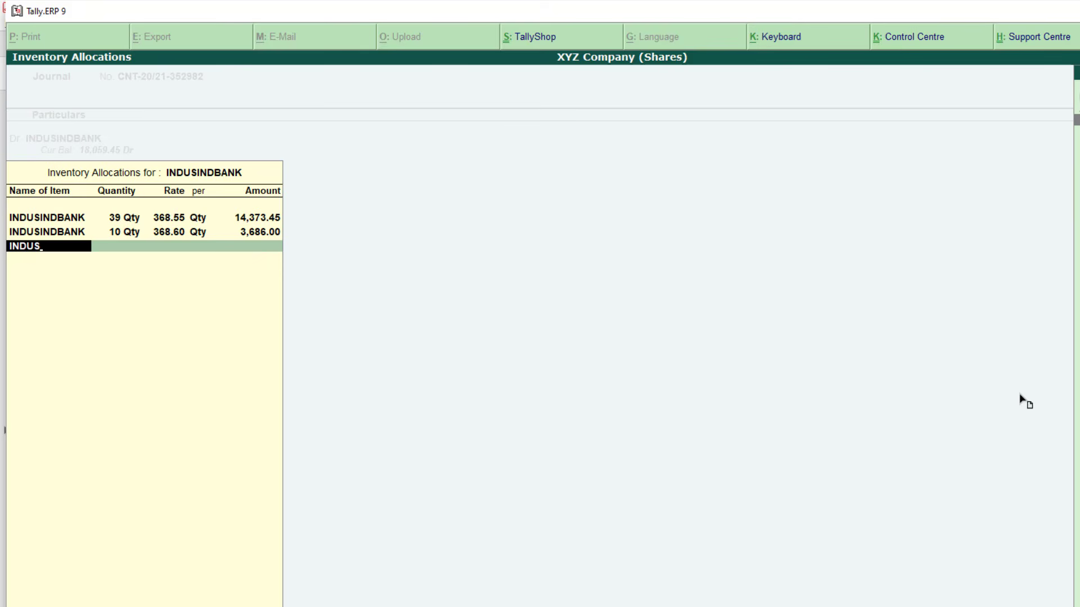
key("Return")
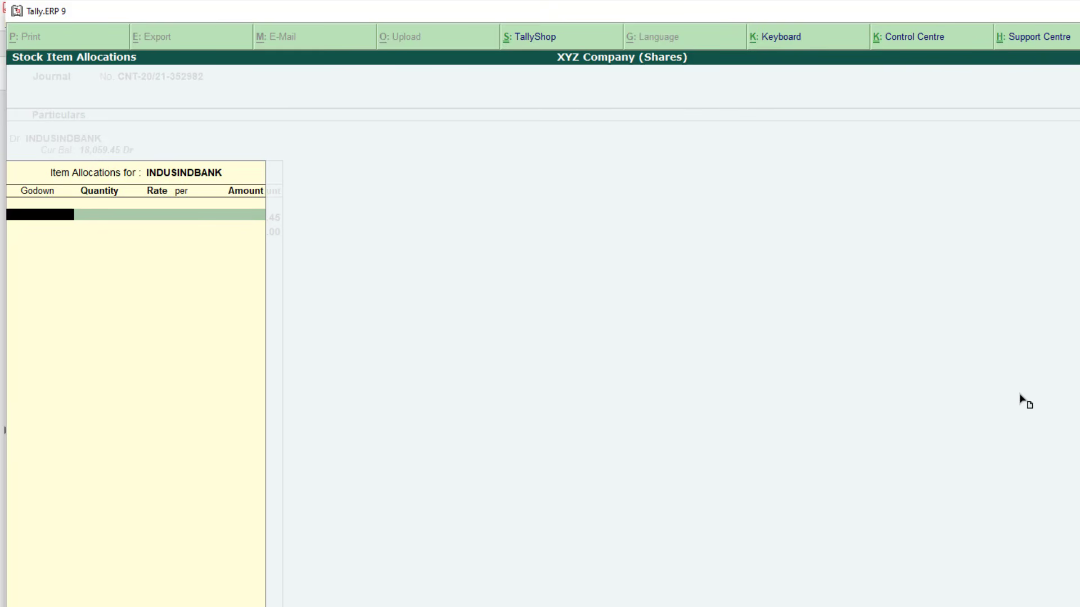
type("SHAR")
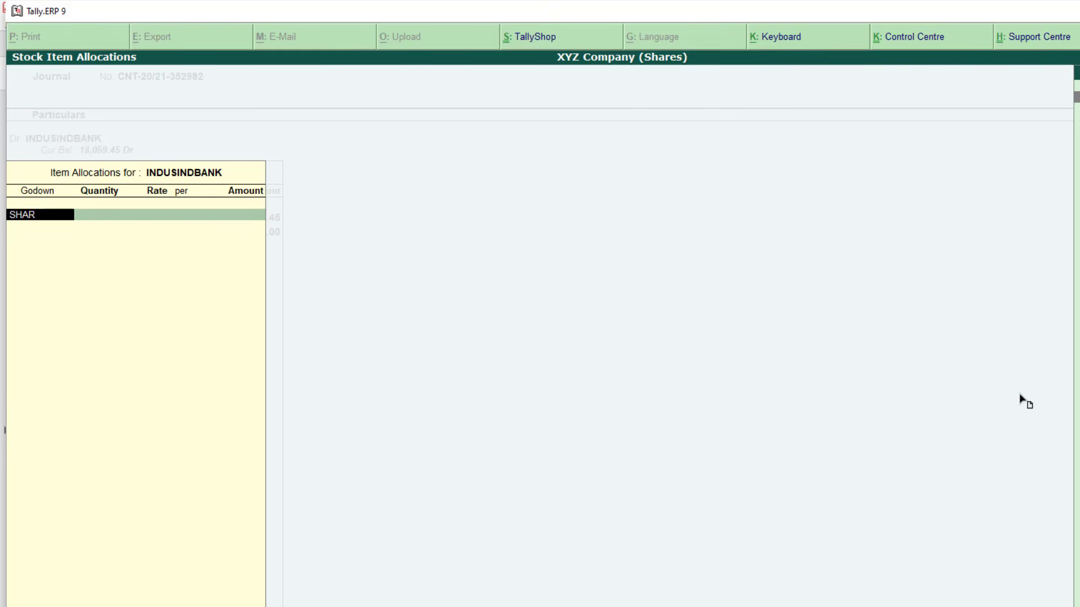
key("Return")
key("Return")
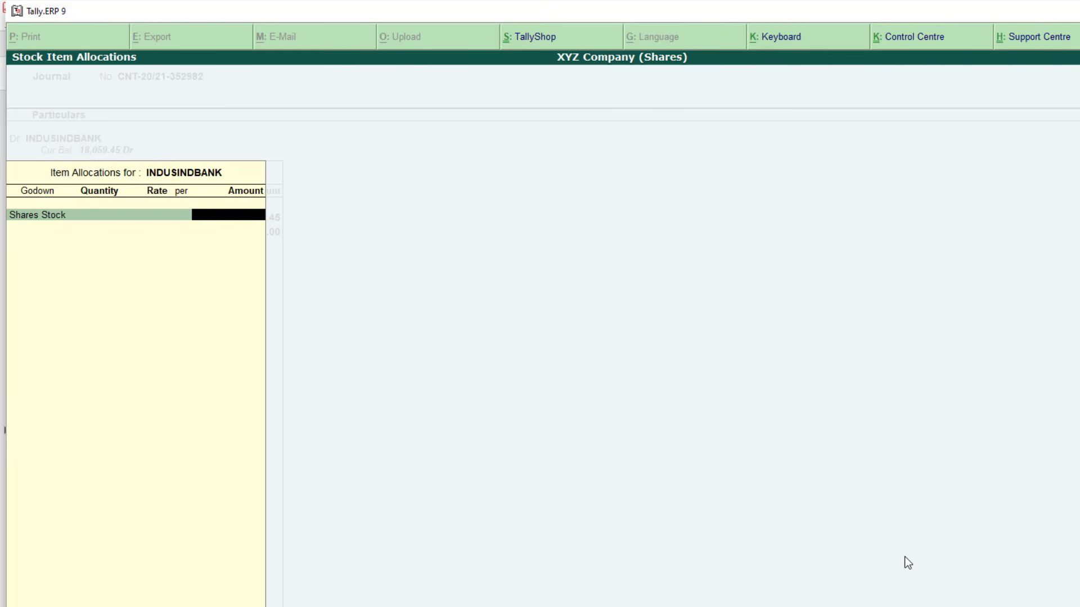
key("BackSpace")
key("alt+Tab")
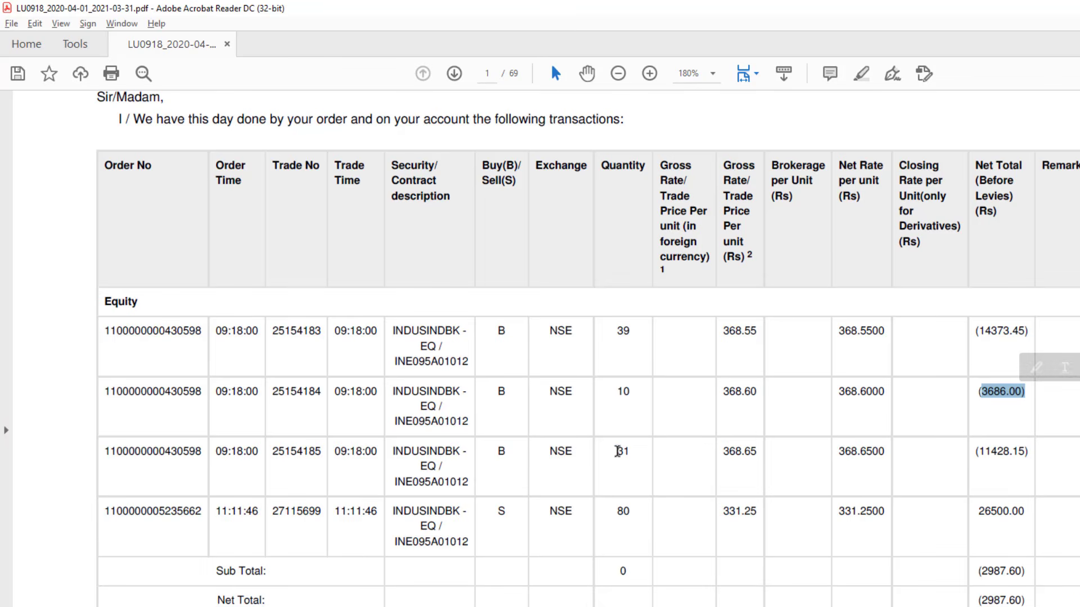
double_click(620, 451)
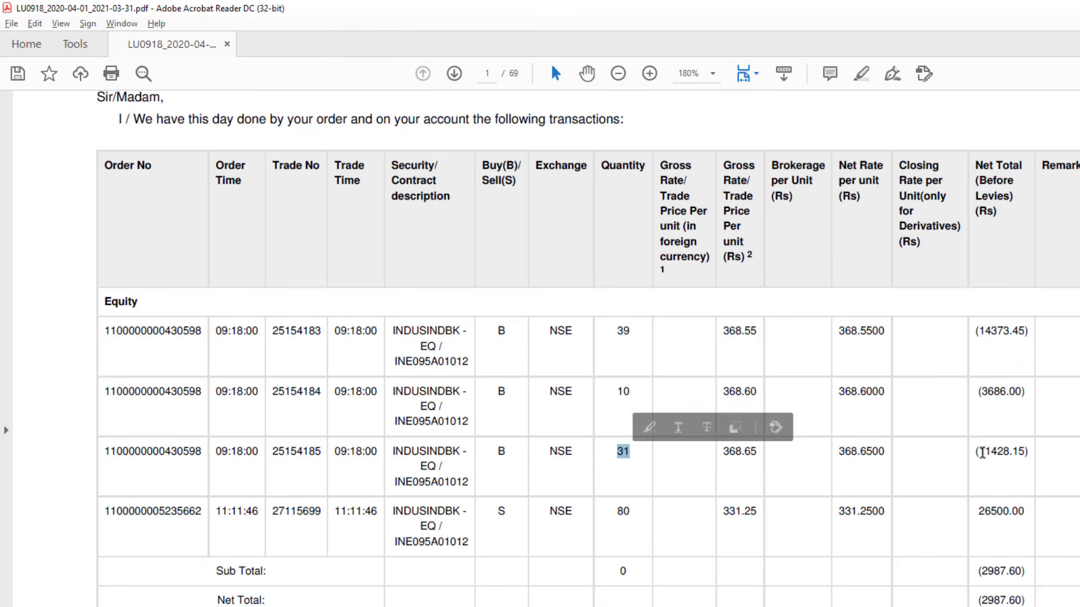
left_click_drag(976, 452, 1027, 454)
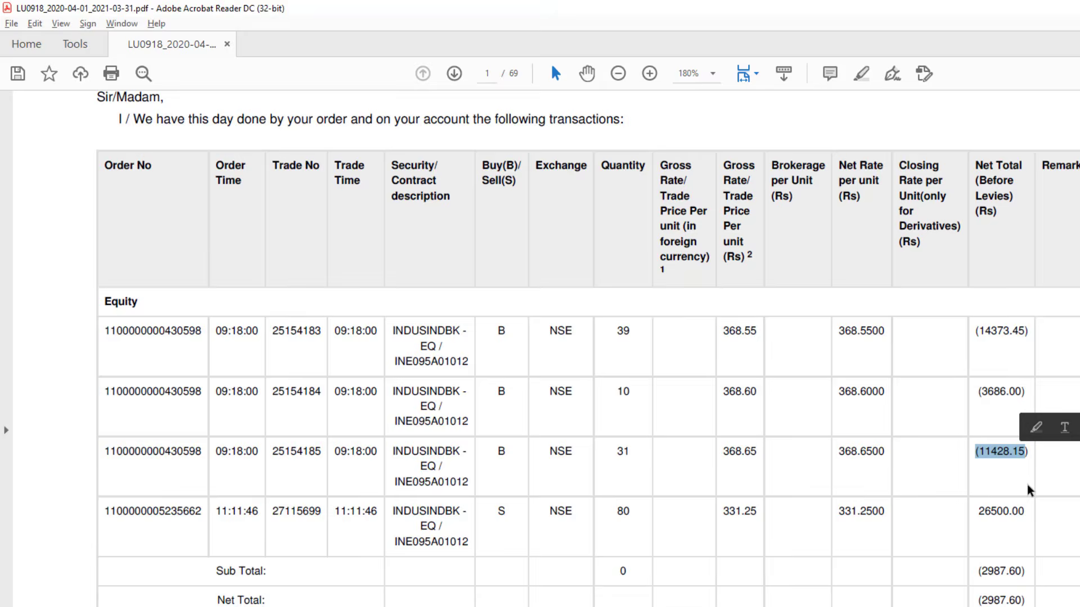
key("alt+Tab")
Enter 31 shares for 11,428.15, bringing the debit to 80 shares worth 29,487.60
type("31")
key("Return")
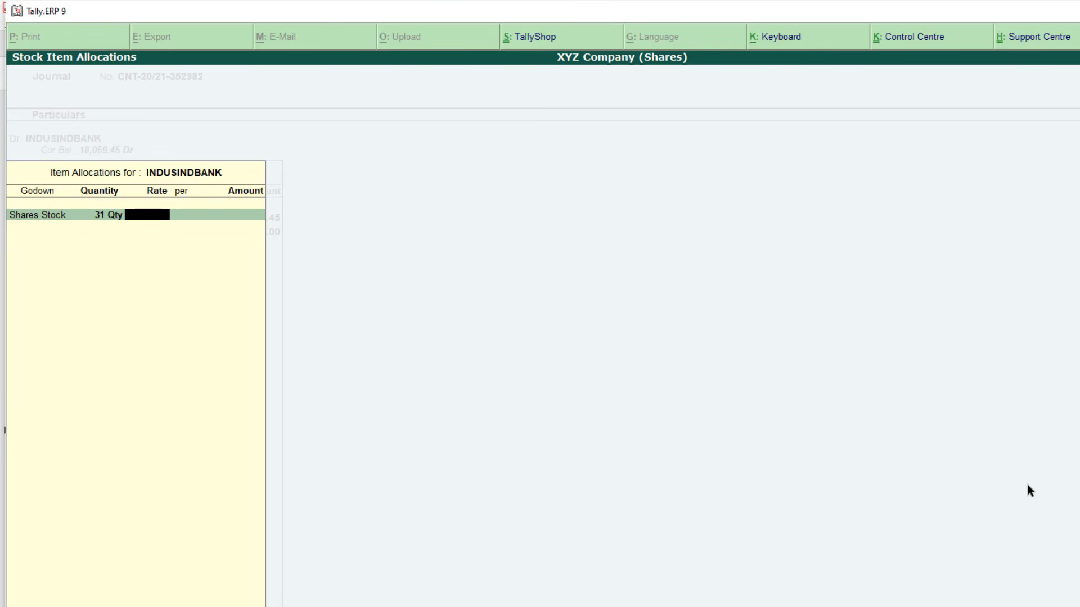
key("Return")
type("11,4")
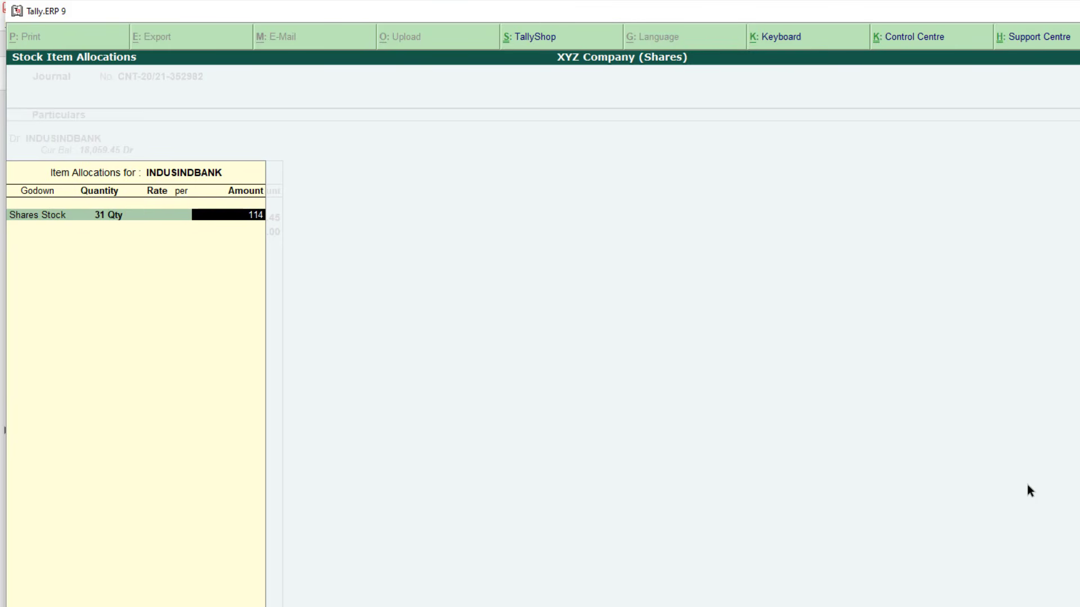
type("28.15")
key("Return")
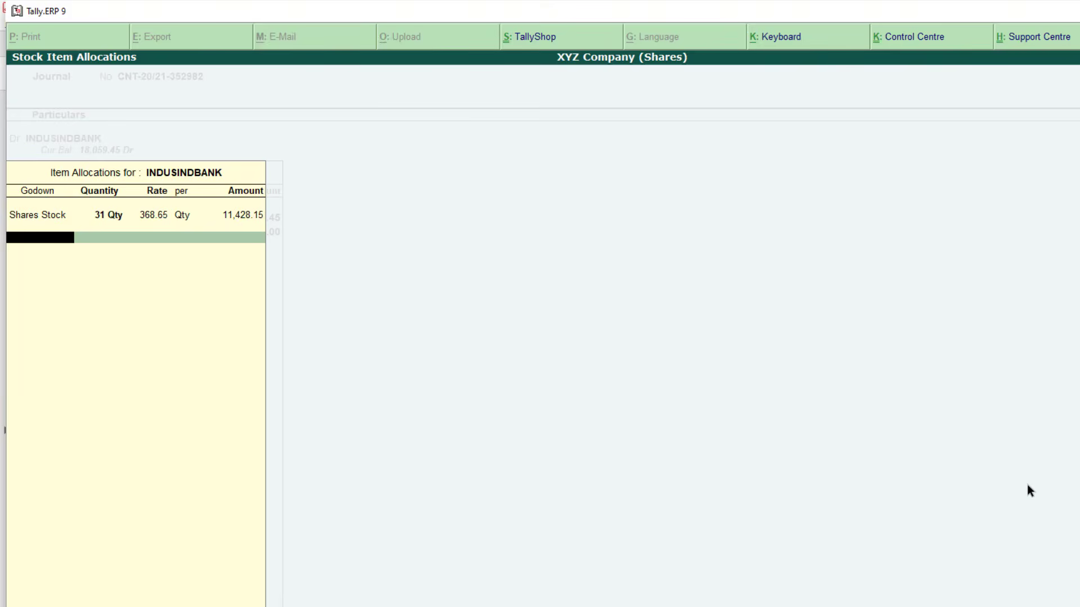
key("Return")
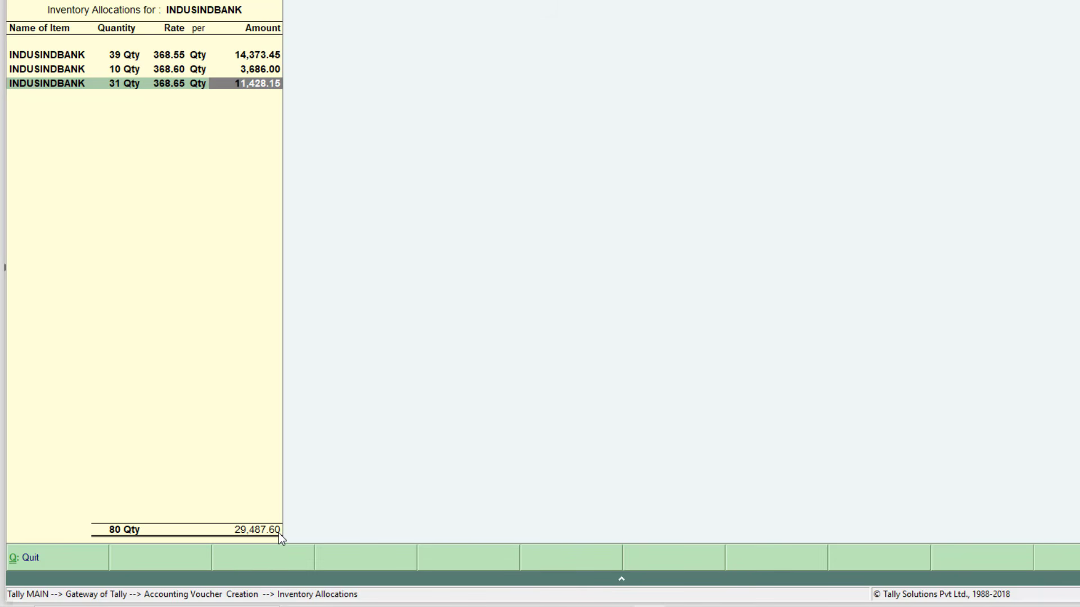
key("Return")
key("Return")
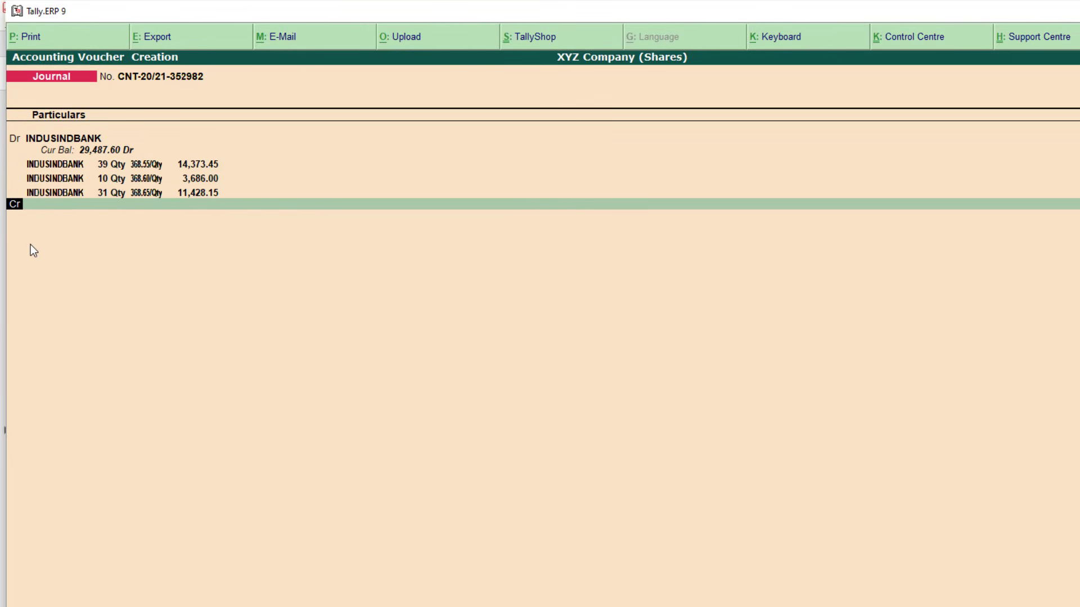
Check the contract note's fourth trade: a sale of 80 INDUSINDBANK shares
key("alt+Tab")
left_click(499, 335)
left_click_drag(500, 365, 502, 453)
left_click(497, 512)
double_click(499, 512)
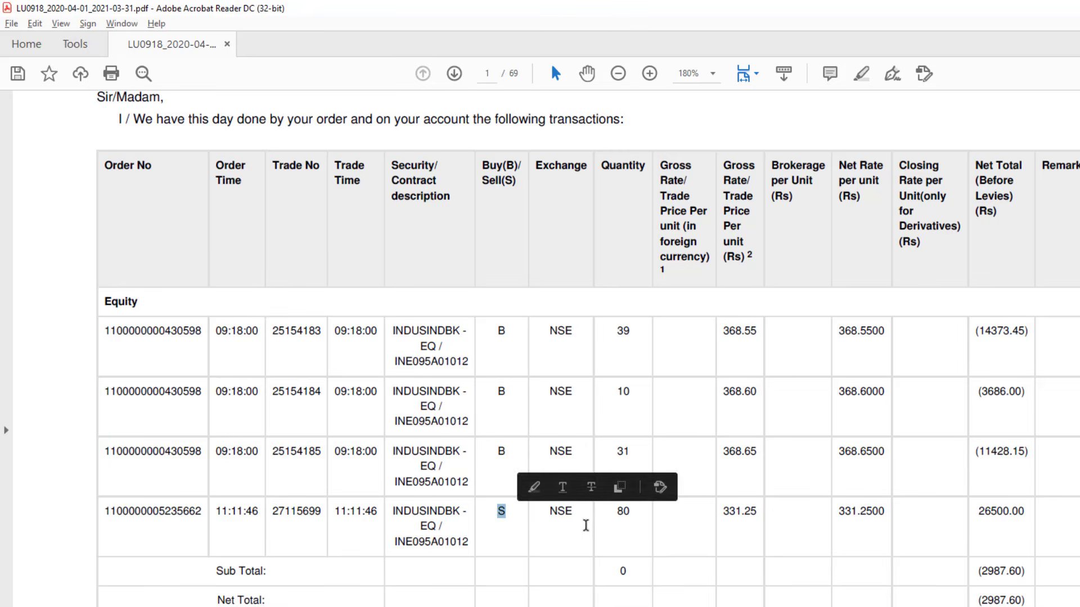
double_click(623, 512)
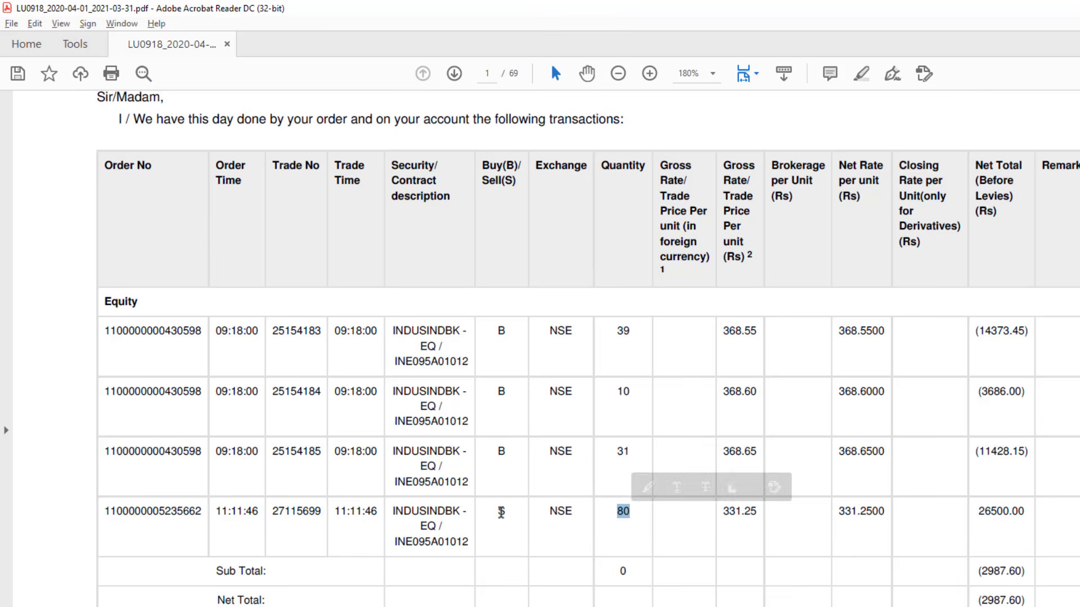
left_click(501, 514)
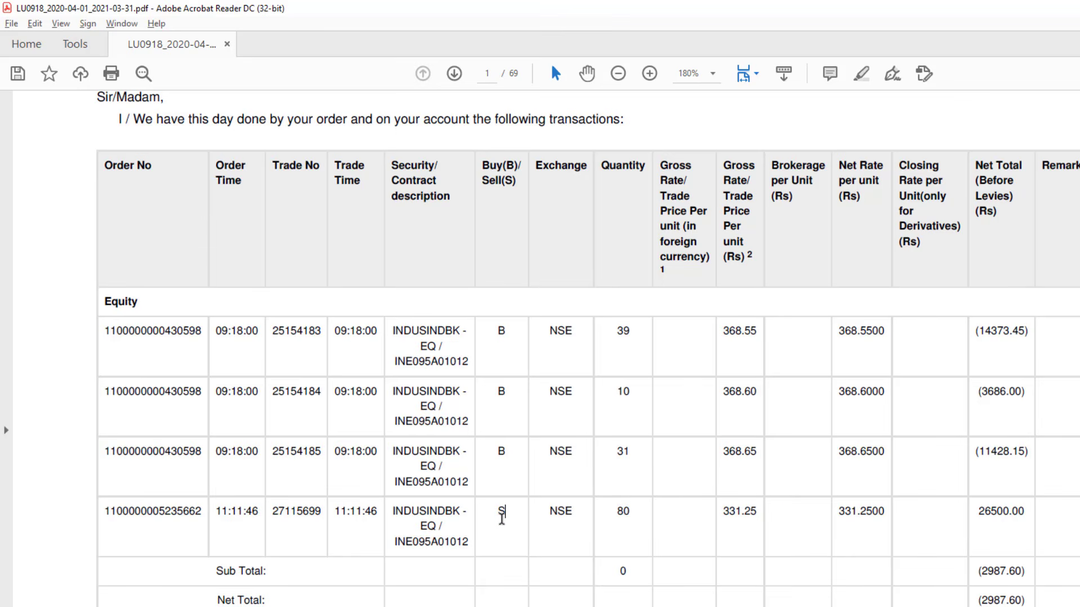
key("alt+Tab")
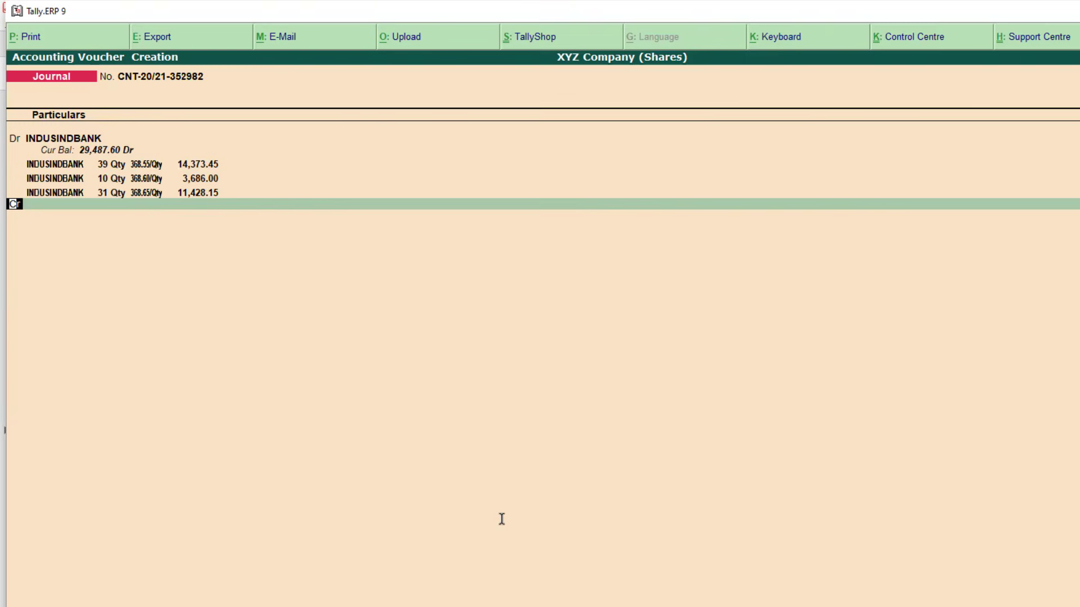
Credit INDUSINDBANK and allocate item INDUSINDBANK from godown Shares Stock, quantity 80
key("Return")
type("IND")
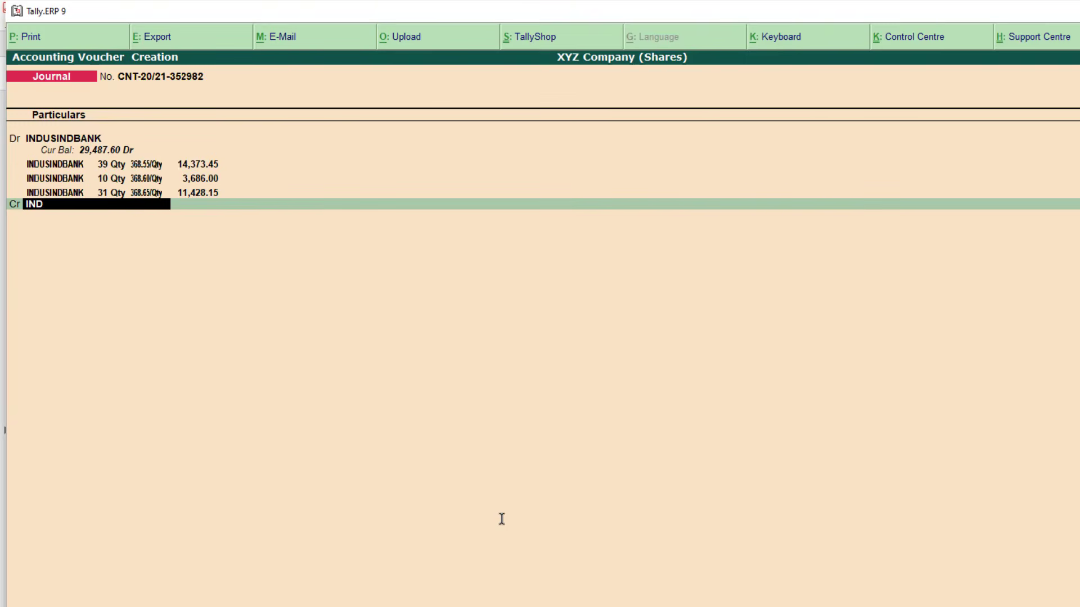
key("Return")
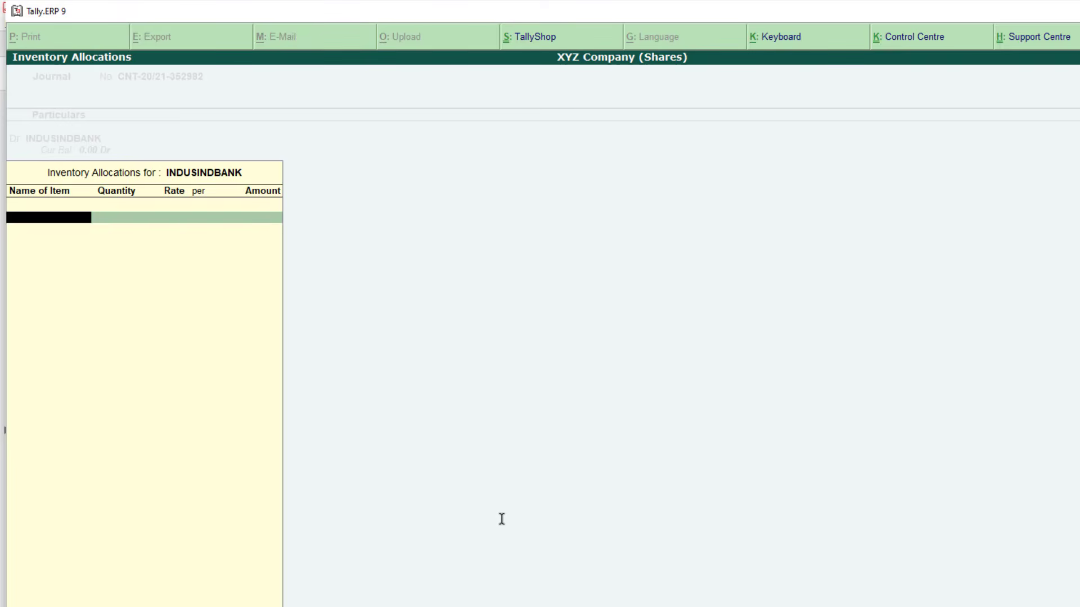
type("INDUS")
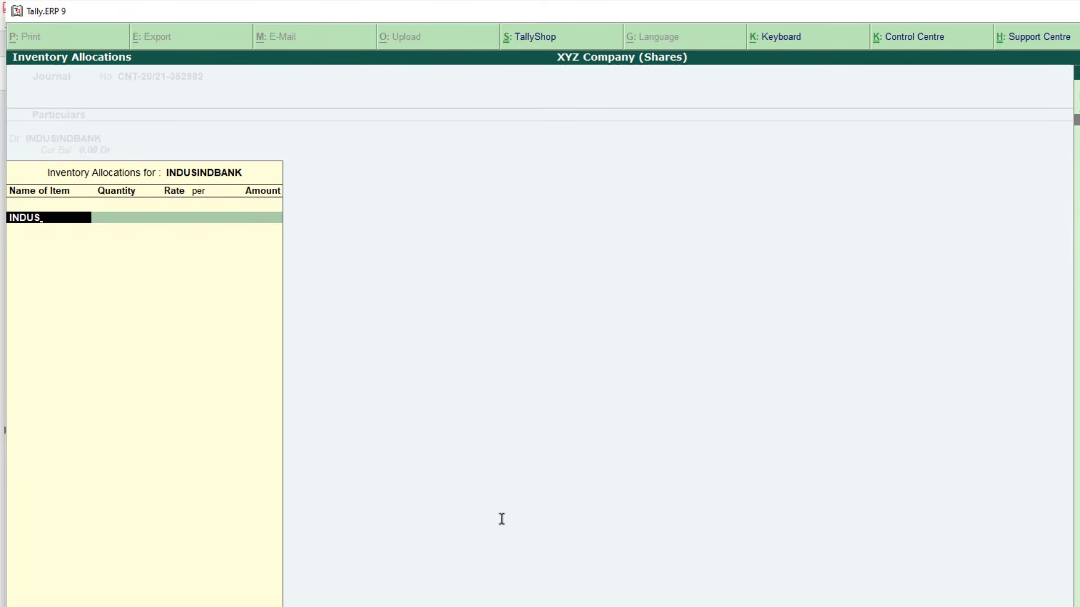
key("Return")
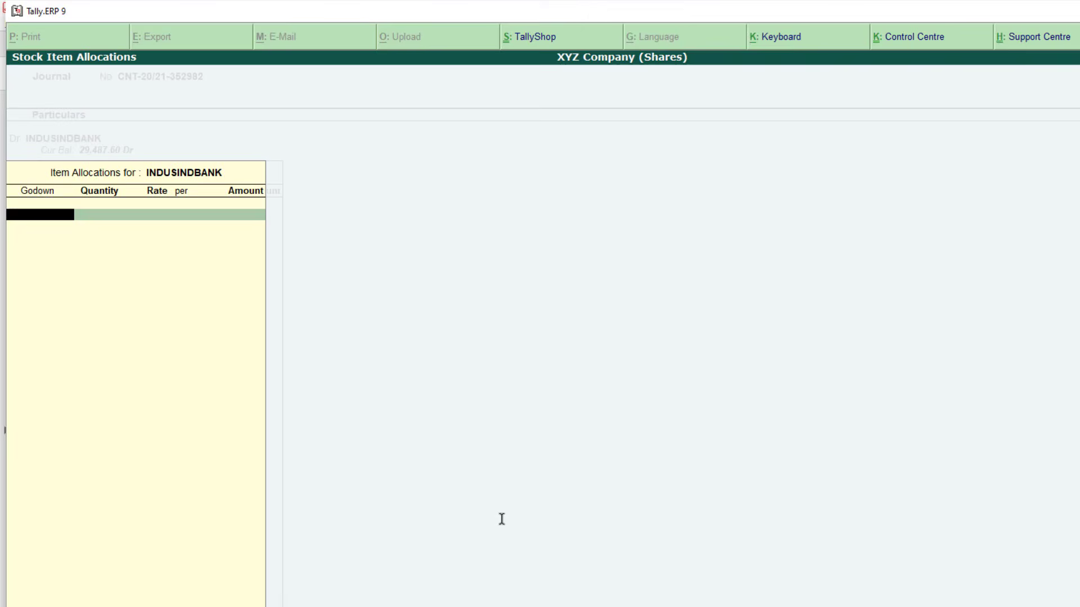
type("SHARE")
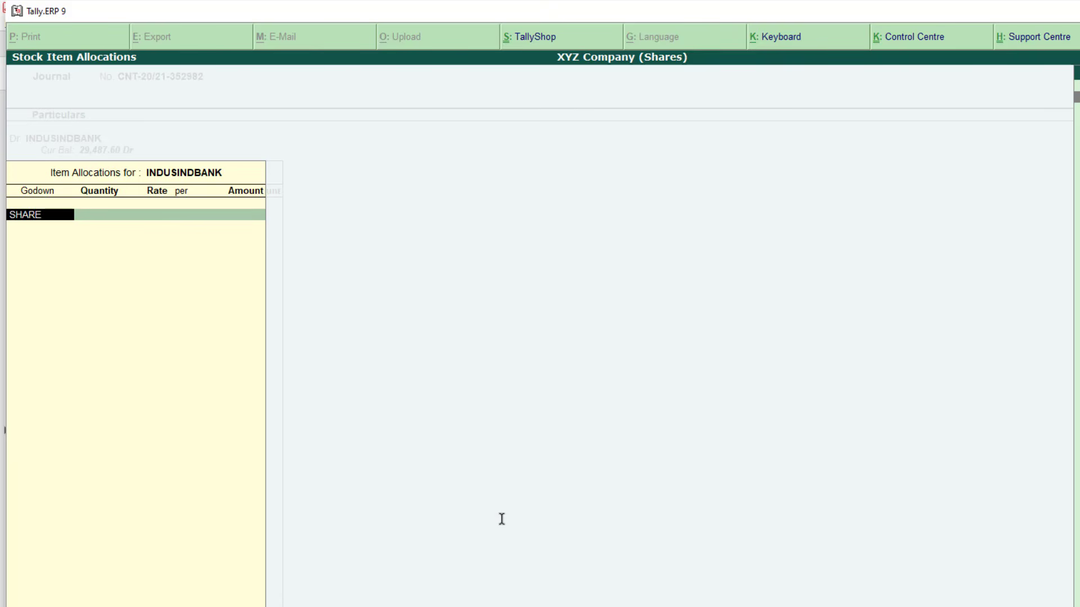
key("Return")
type("8")
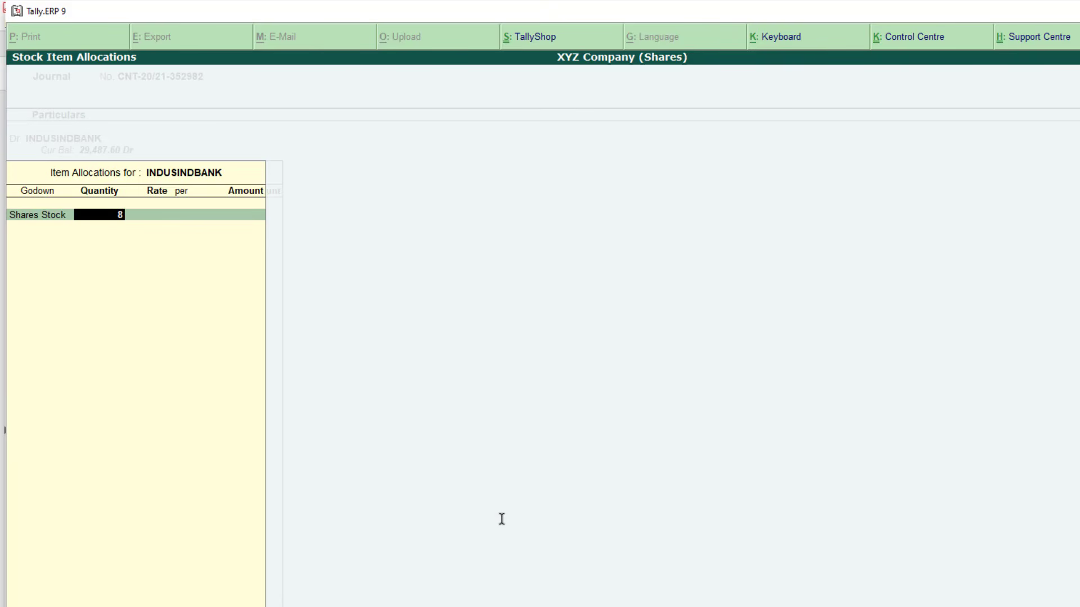
type("0")
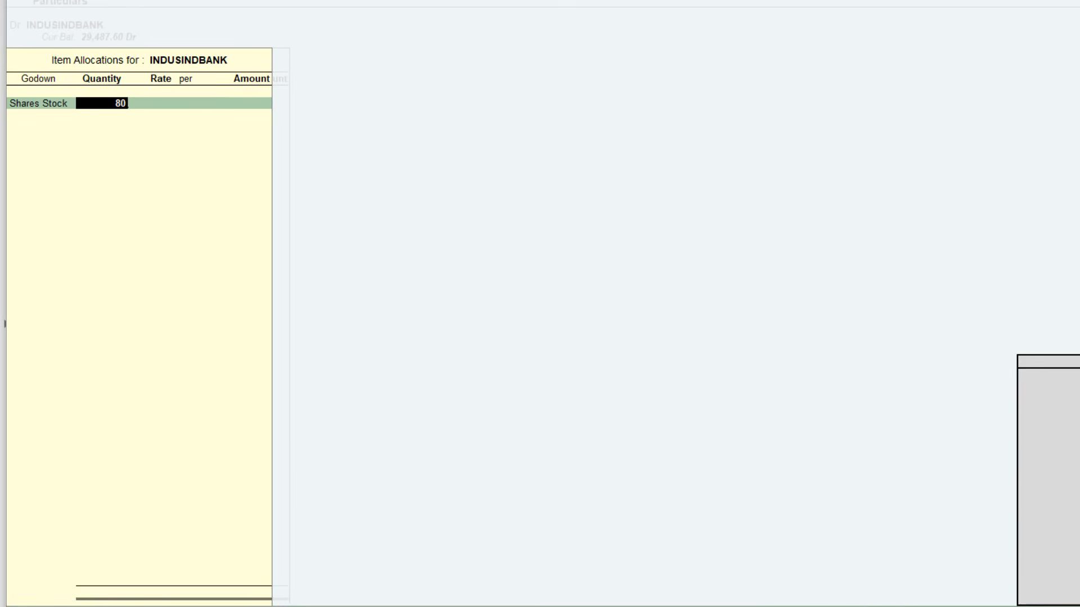
key("Return")
key("Return")
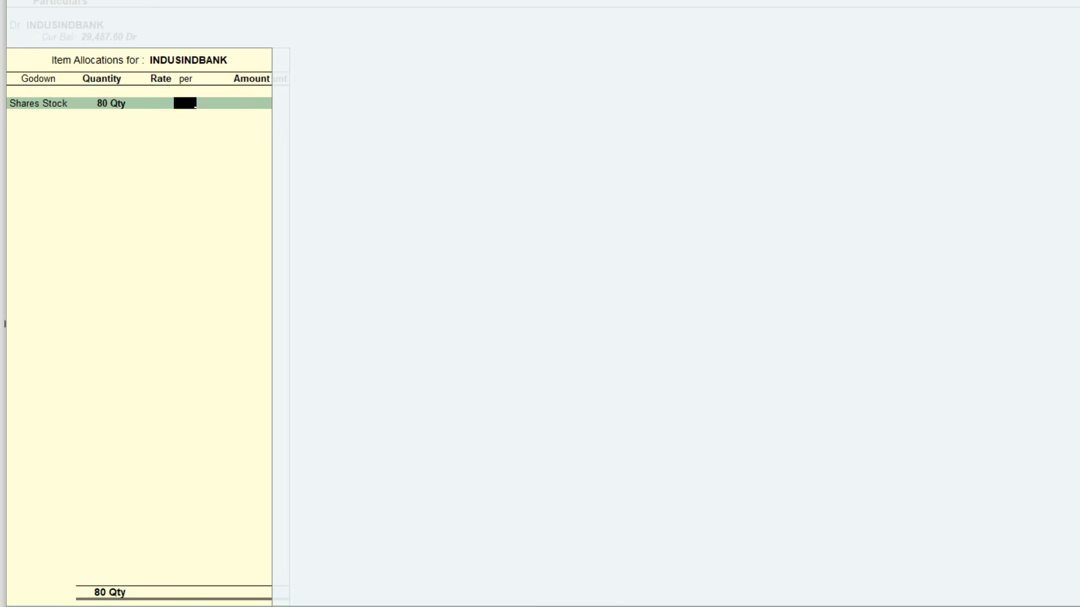
key("Return")
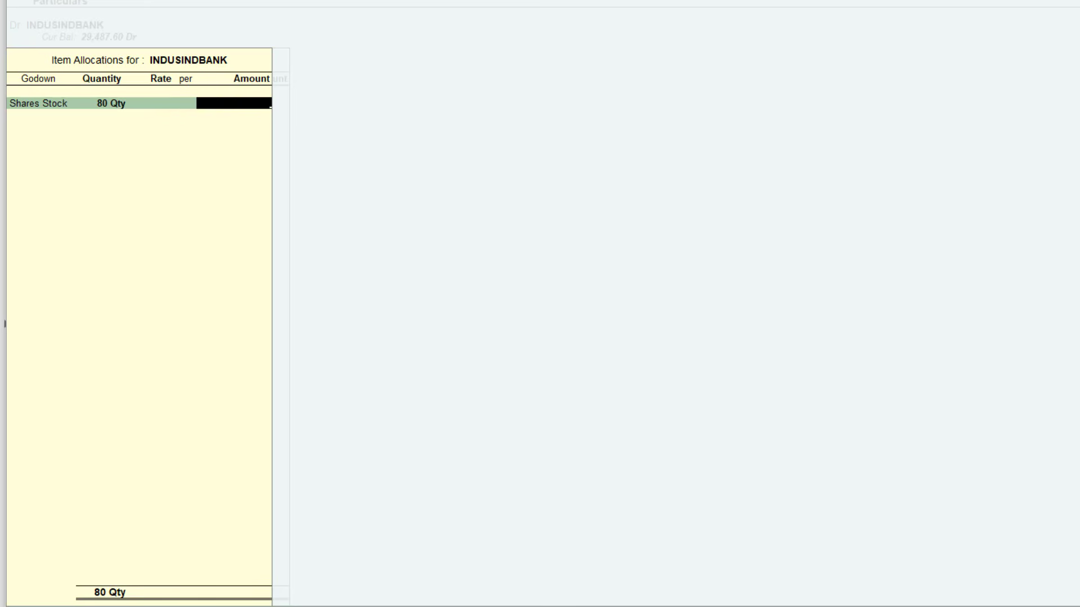
Enter the 26,500.00 sale amount from the contract note and finish the allocation
key("alt+Tab")
left_click(517, 407)
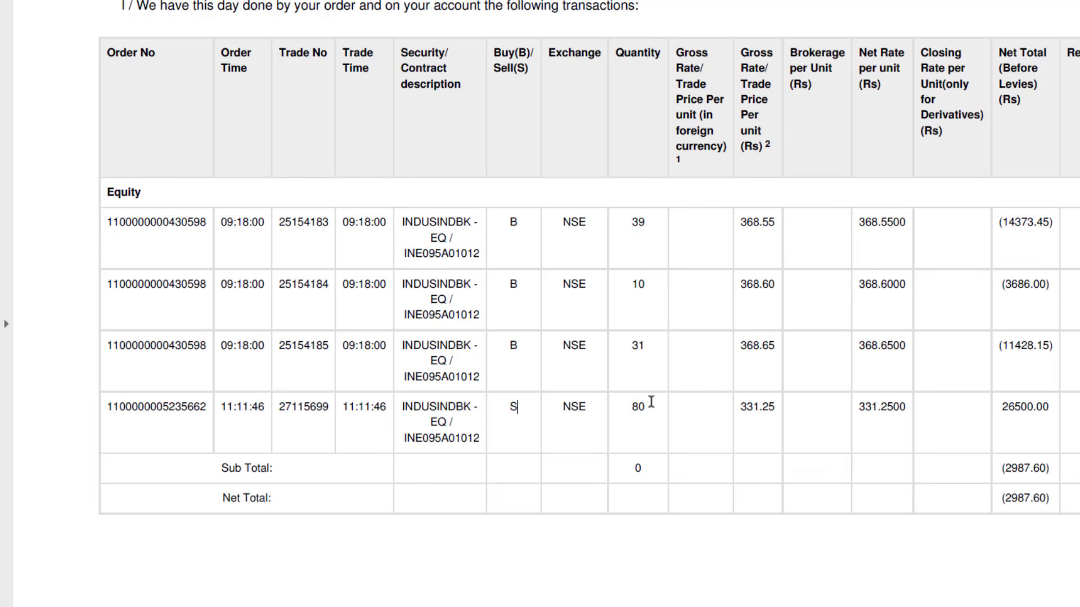
left_click_drag(650, 406, 631, 407)
left_click_drag(1002, 407, 1052, 408)
key("alt+Tab")
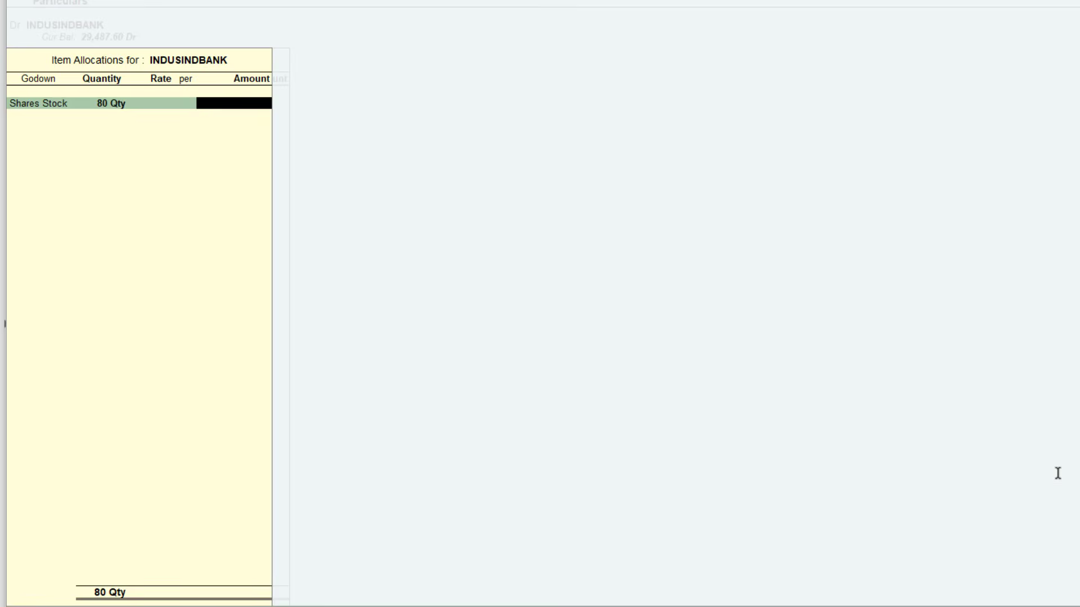
type("265000")
key("BackSpace")
key("Return")
key("Return")
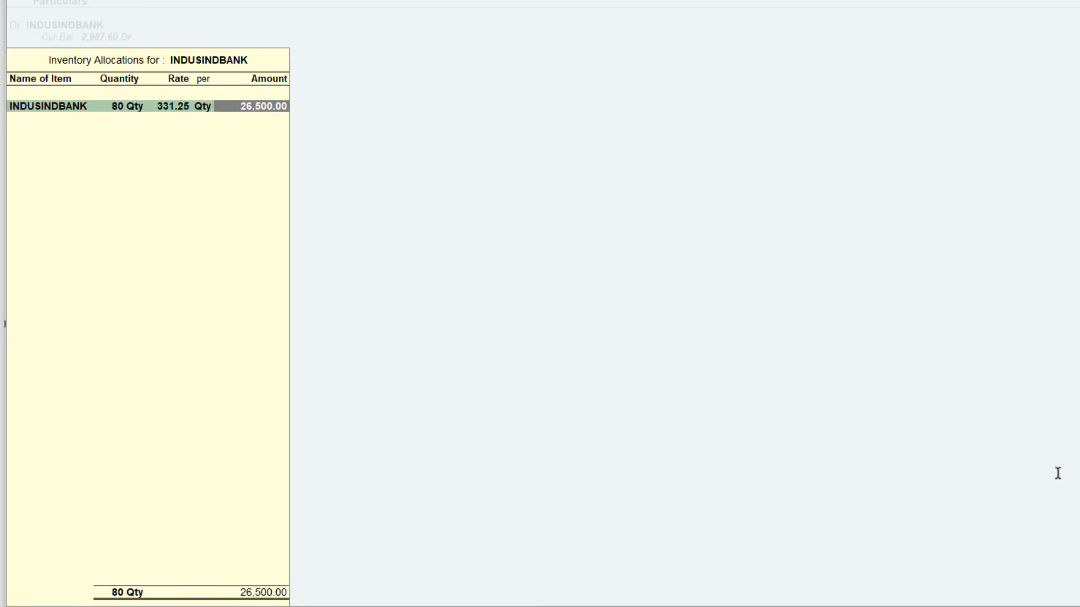
key("Return")
key("Return")
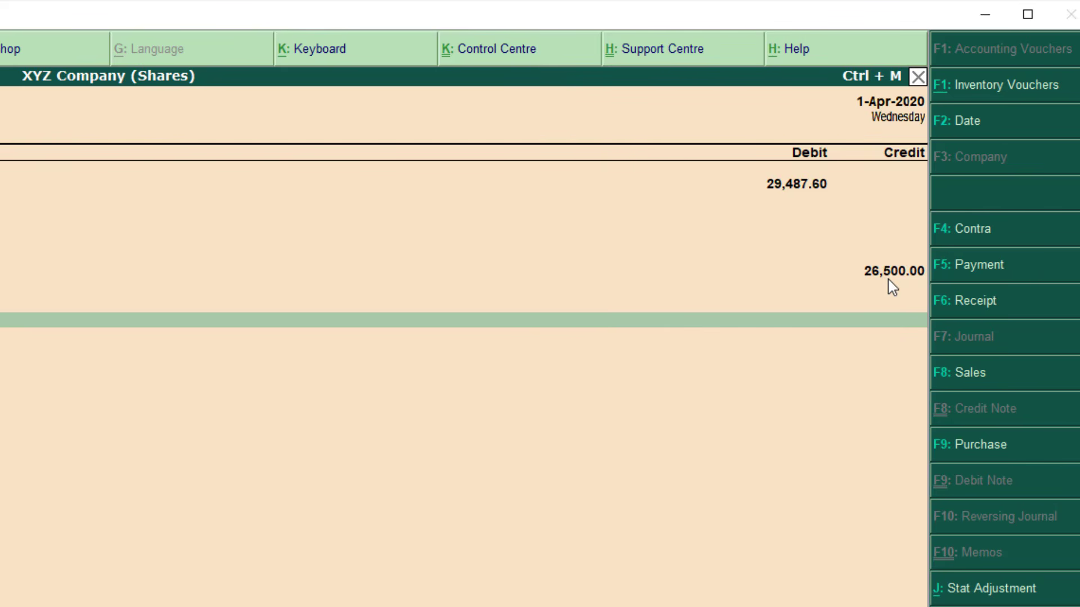
Review page 2 charges in the contract note: brokerage 5.60 and exchange transaction charges 1.82
key("alt+Tab")
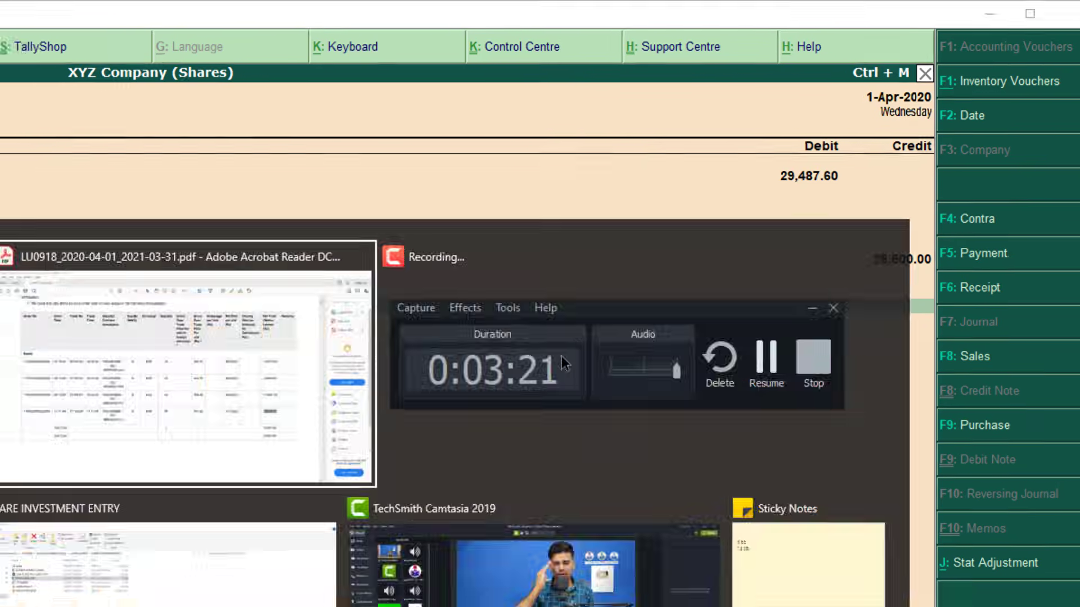
scroll(724, 332, "down", 1)
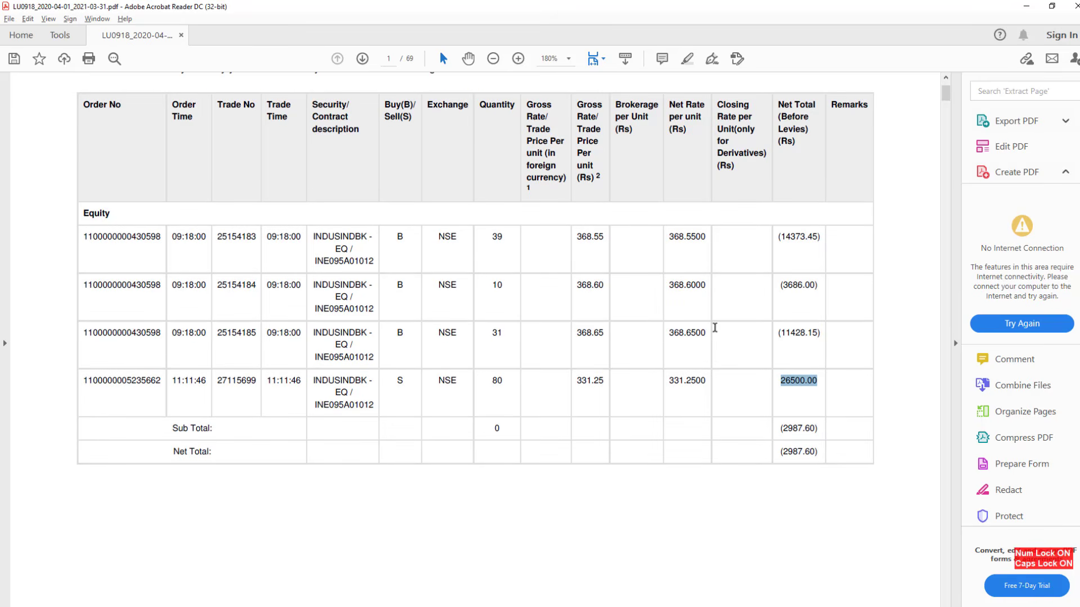
scroll(769, 326, "down", 5)
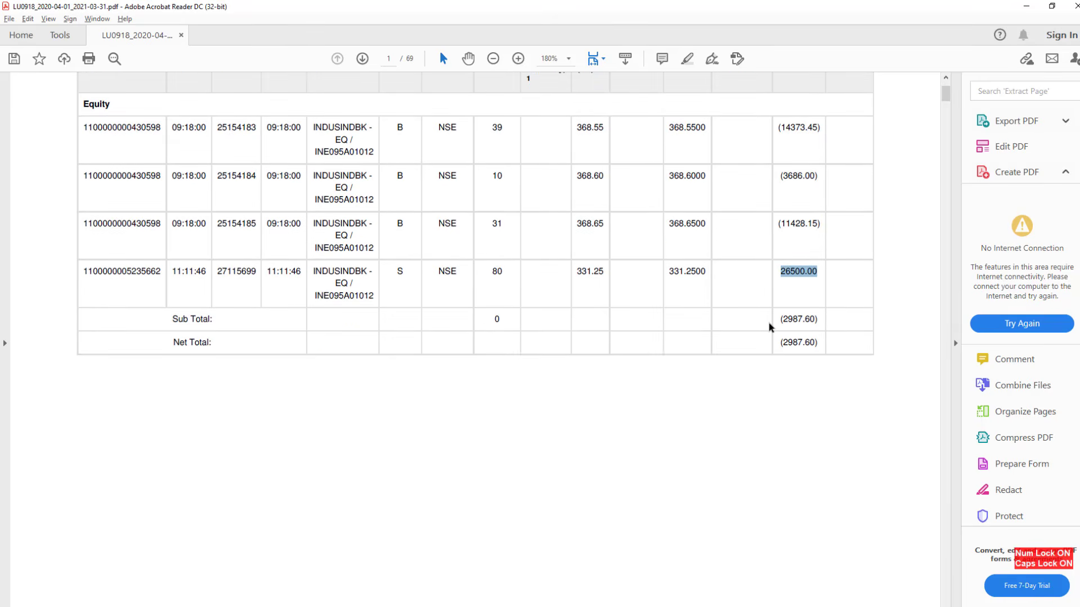
scroll(768, 332, "down", 9)
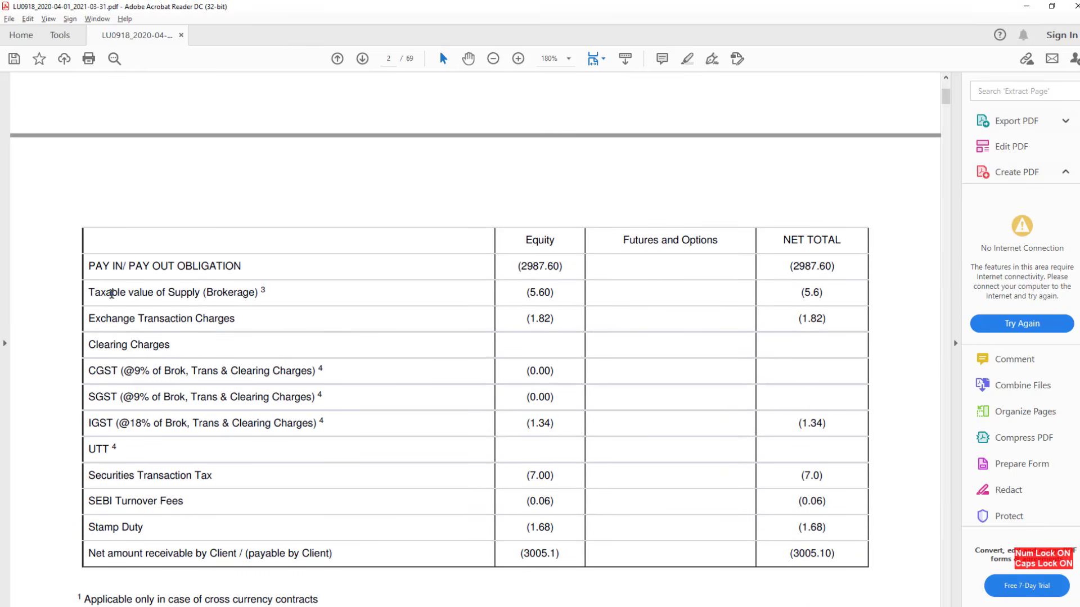
left_click_drag(110, 294, 134, 296)
left_click_drag(212, 295, 239, 301)
left_click_drag(138, 321, 165, 329)
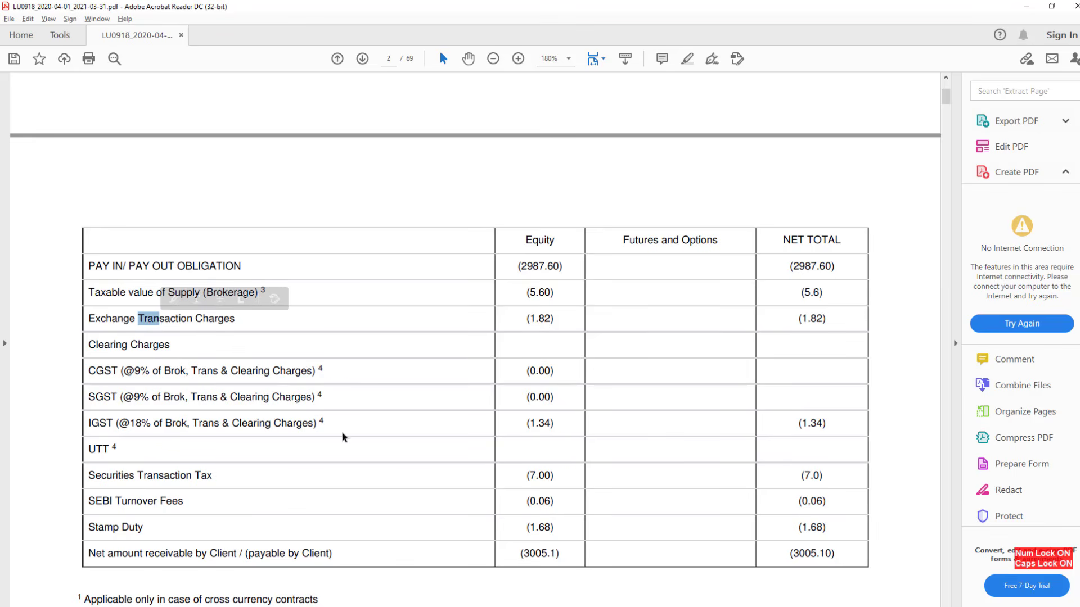
left_click_drag(288, 423, 334, 428)
left_click(517, 448)
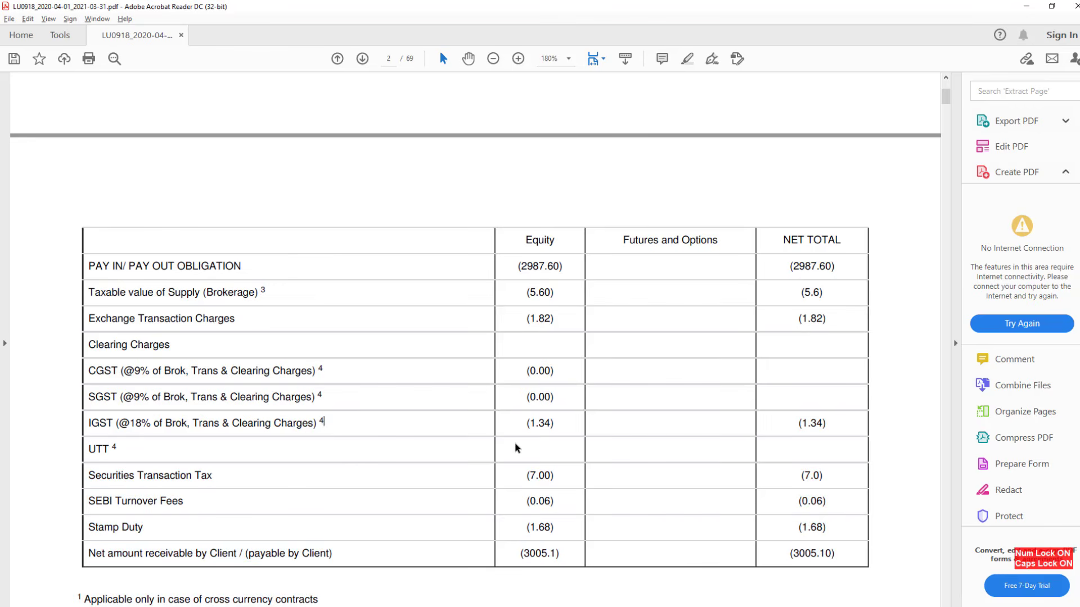
scroll(544, 393, "down", 1)
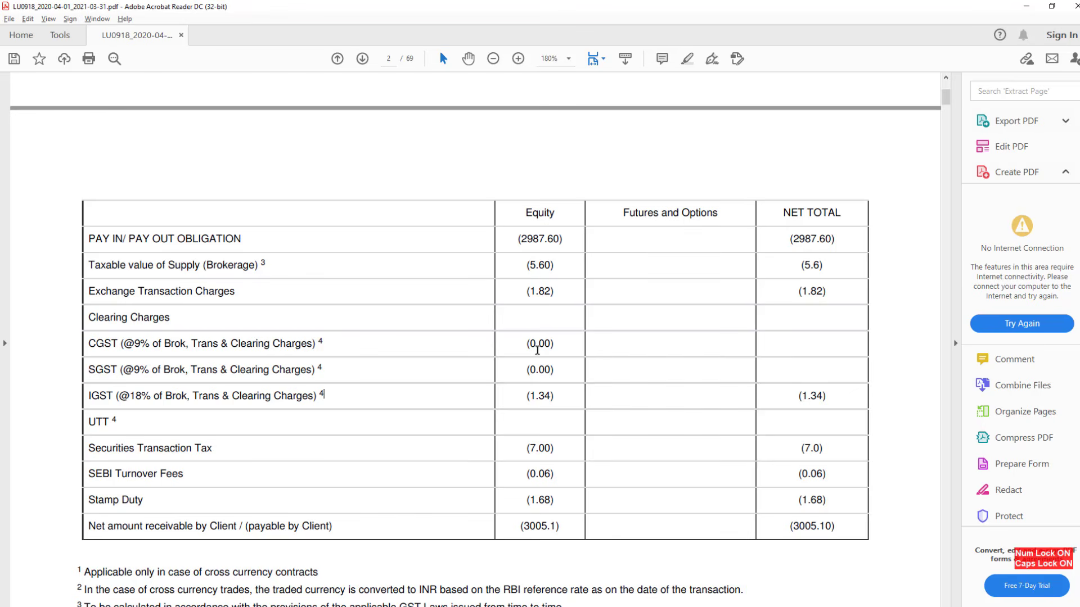
key("alt+Tab")
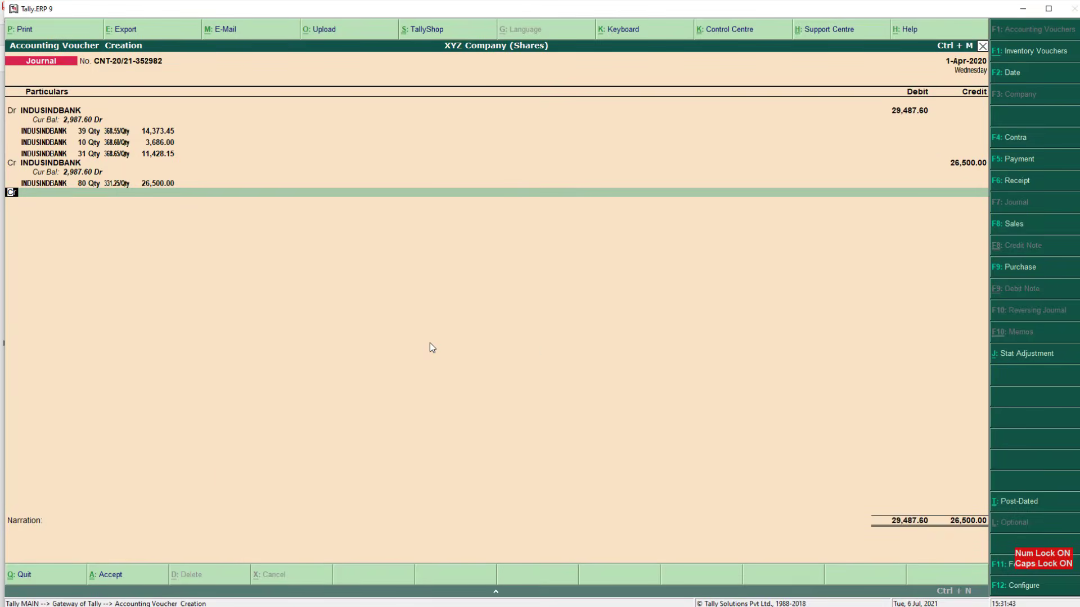
Make the new voucher line a debit and confirm the 5.60 brokerage amount
key("d")
key("Return")
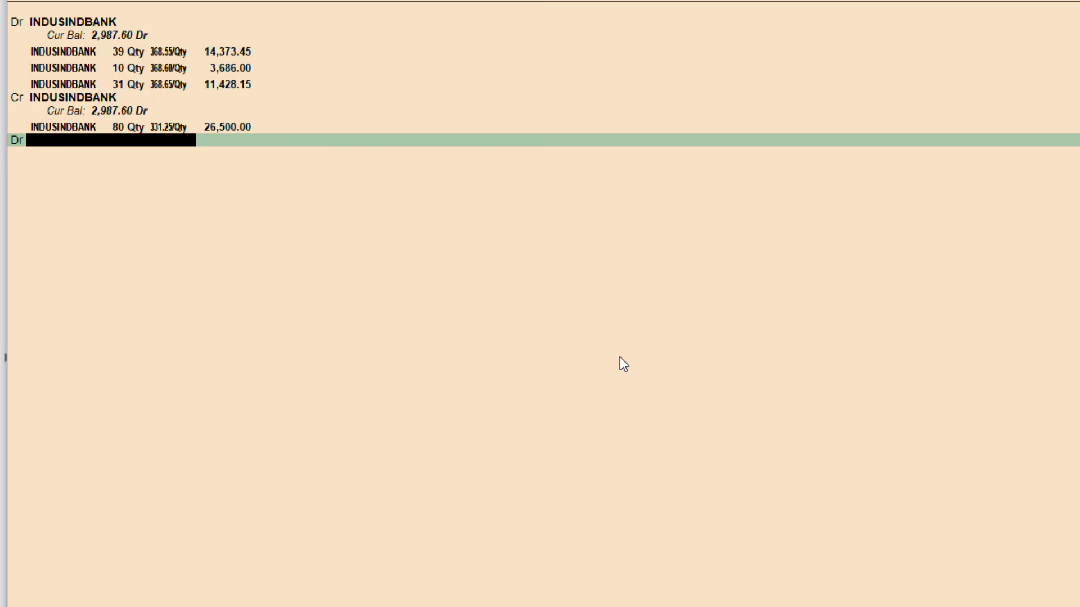
key("alt+Tab")
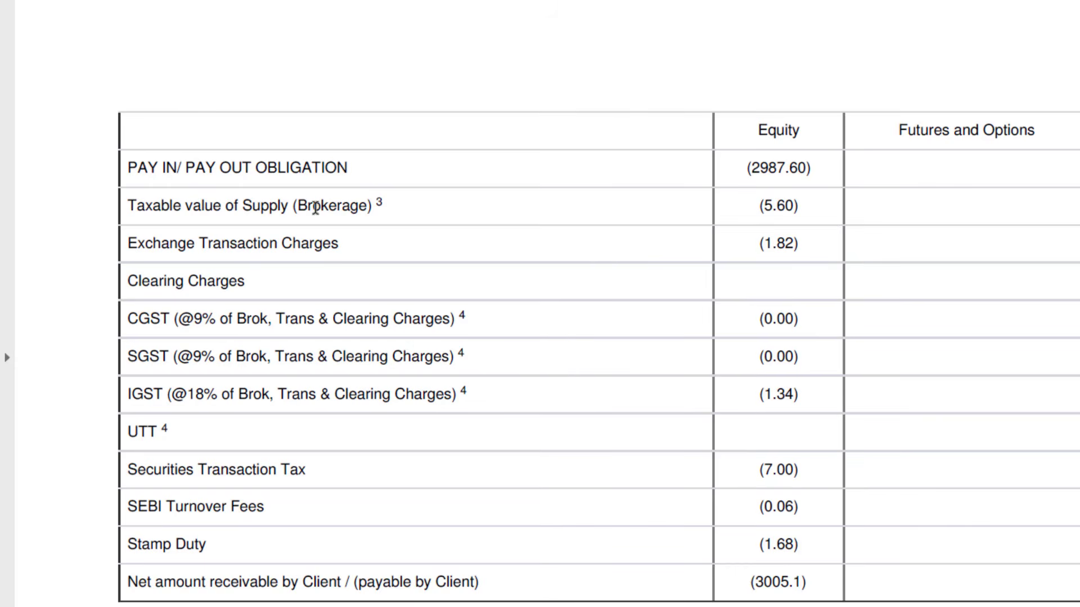
left_click_drag(289, 205, 368, 206)
left_click_drag(760, 208, 798, 212)
key("alt+Tab")
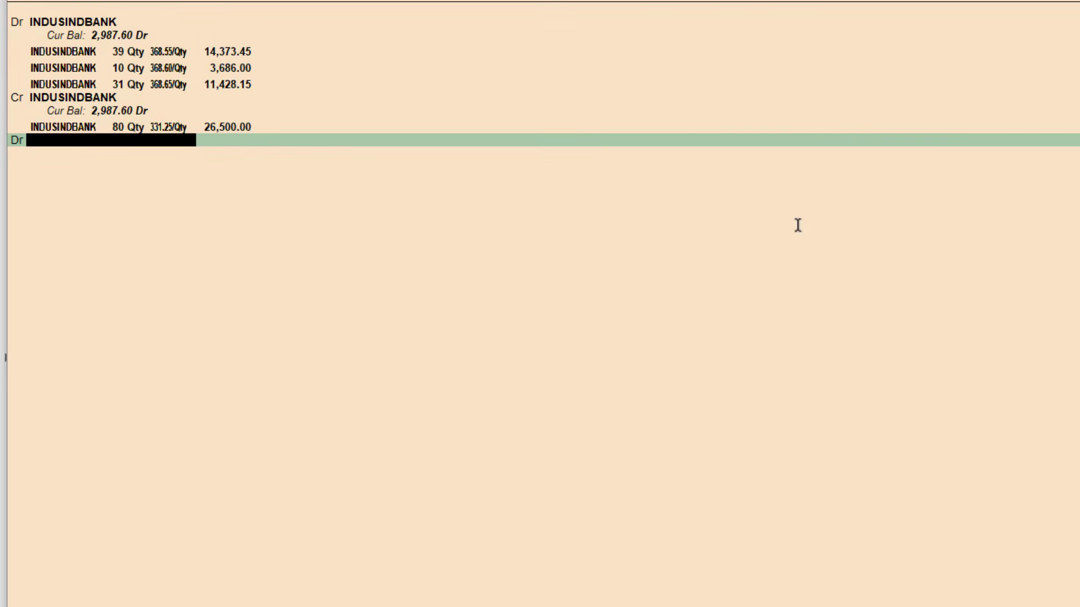
Create a new ledger named Brokerage from the voucher line
key("alt+c")
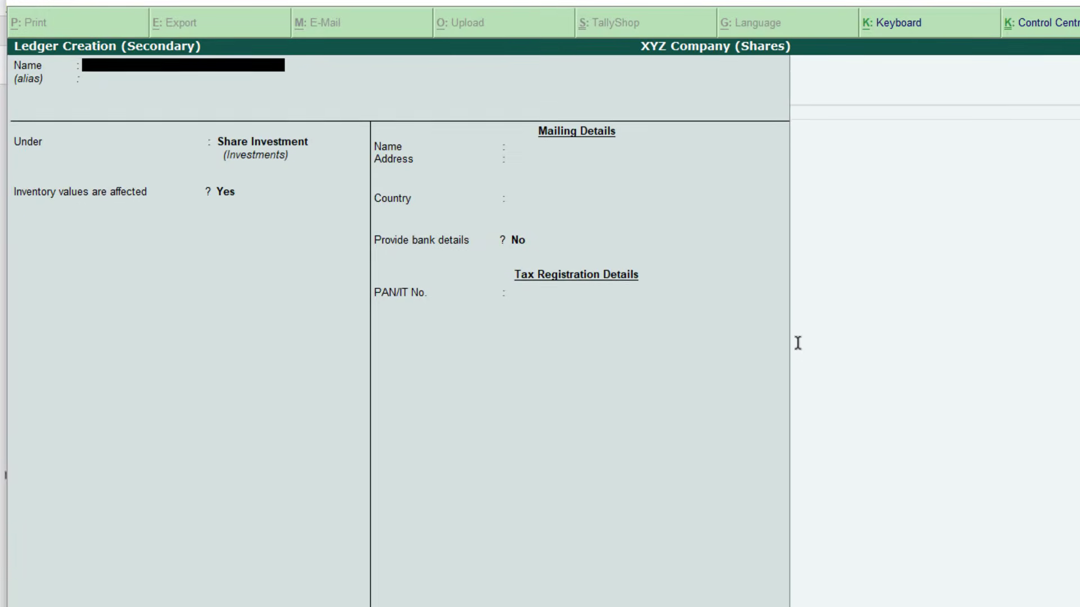
type("BRO")
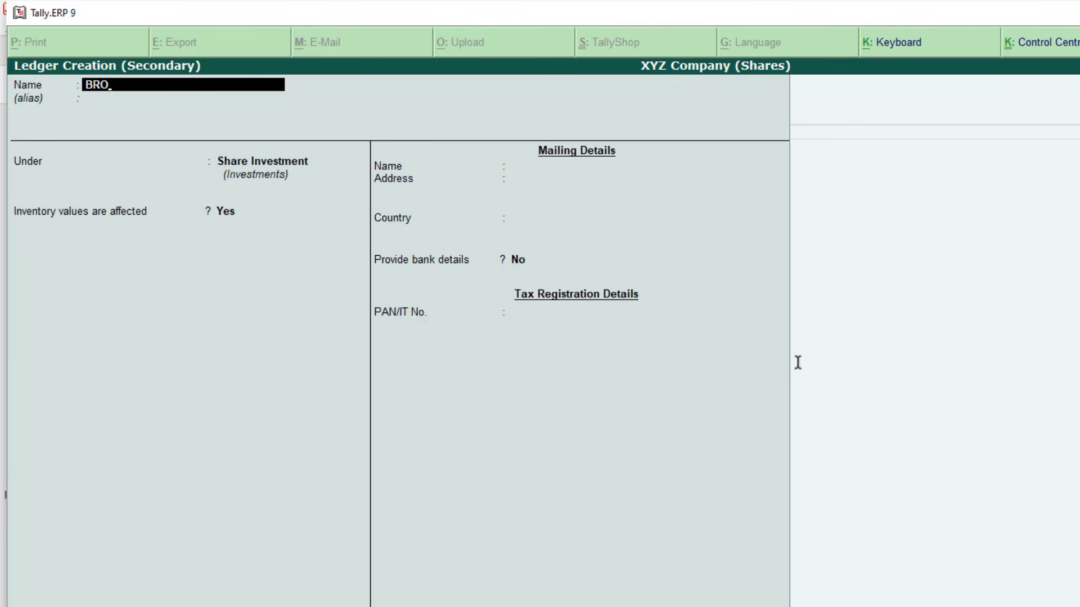
key("BackSpace")
key("BackSpace")
key("BackSpace")
type("Brokerage")
key("Return")
key("Return")
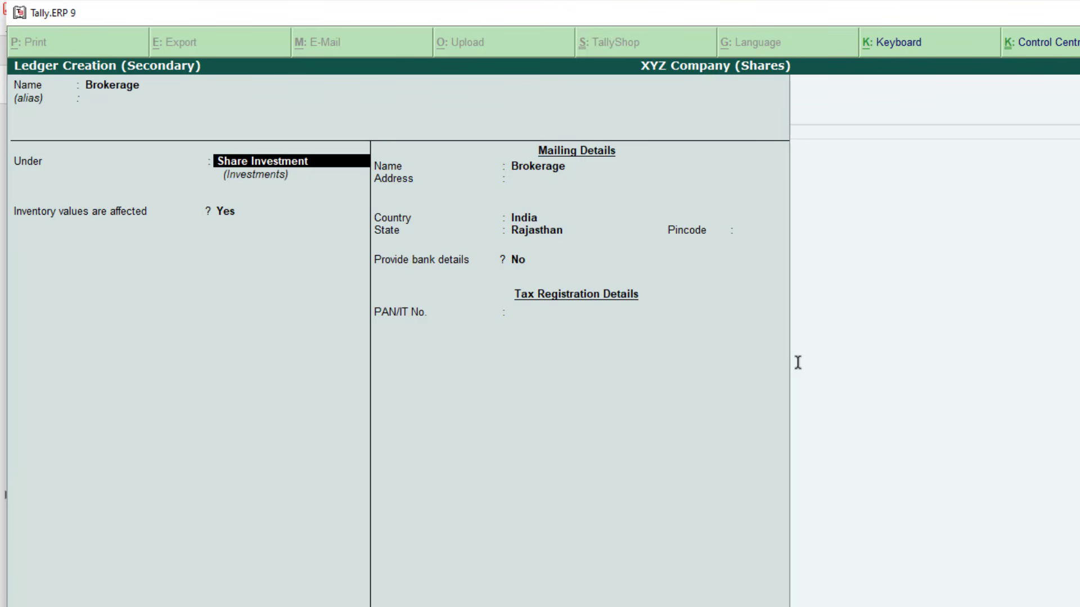
Create a new parent group named Shares Expenses for the Brokerage ledger
key("ctrl+Return")
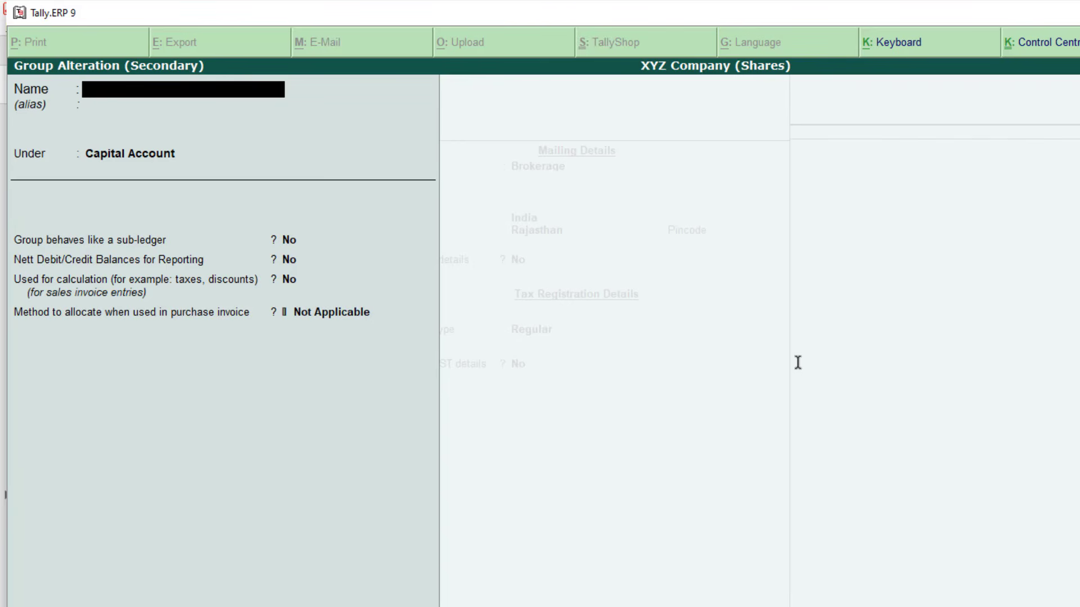
type("Shares Expenses")
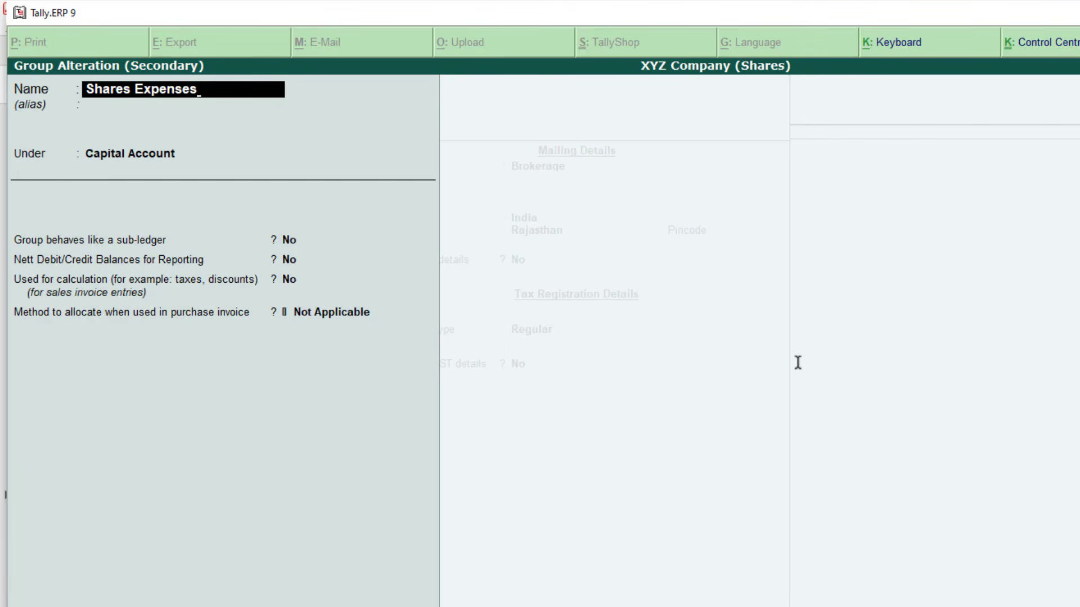
key("Return")
key("Return")
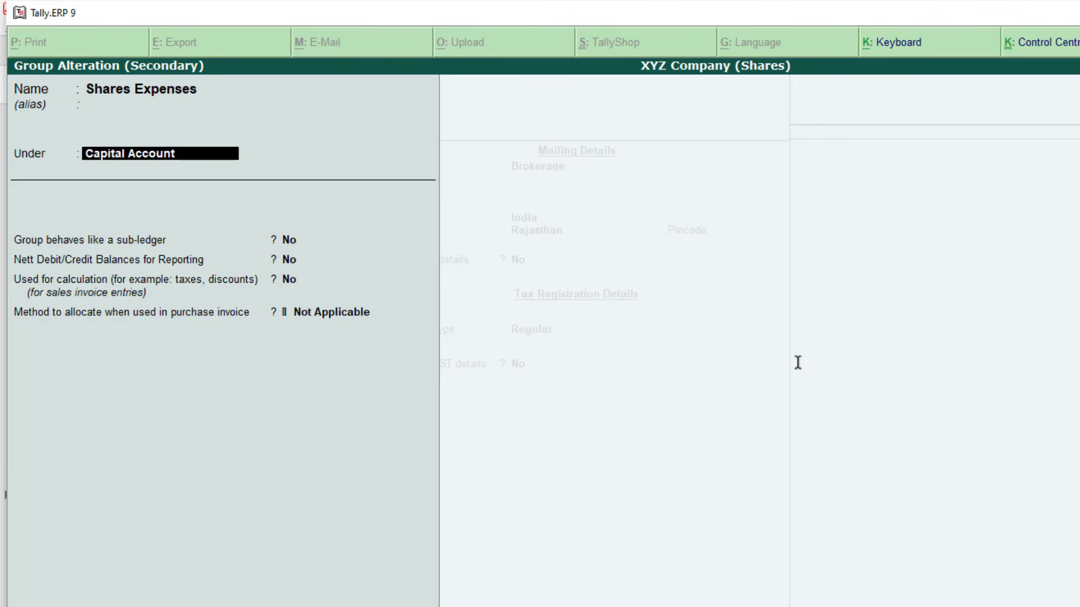
Set Shares Expenses' parent to Capital Account (not Indirect Expenses), then continue through the Brokerage ledger's fields
type("Capi")
key("Return")
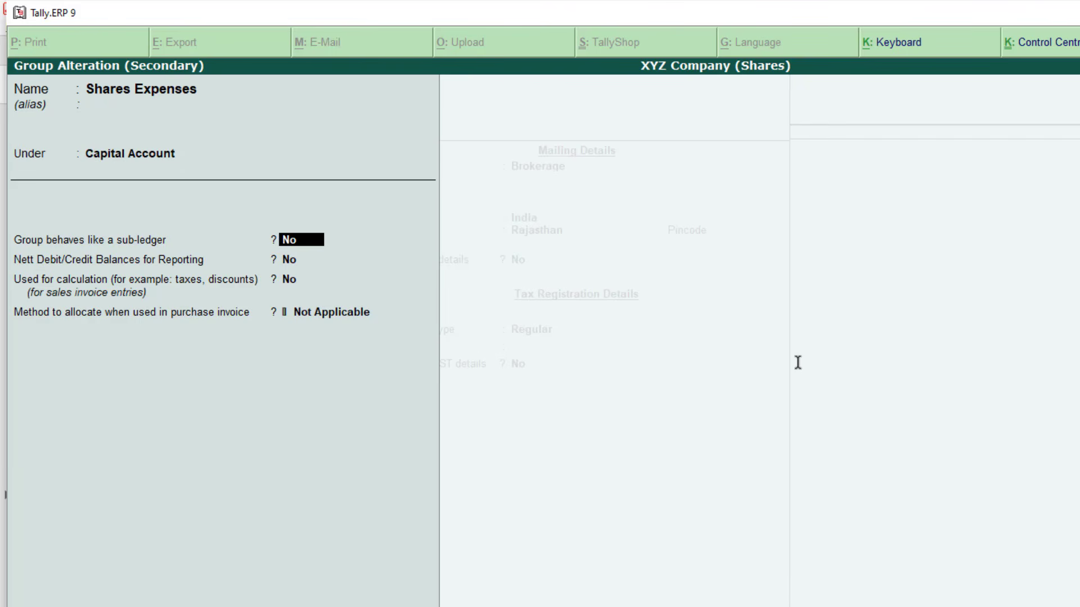
key("BackSpace")
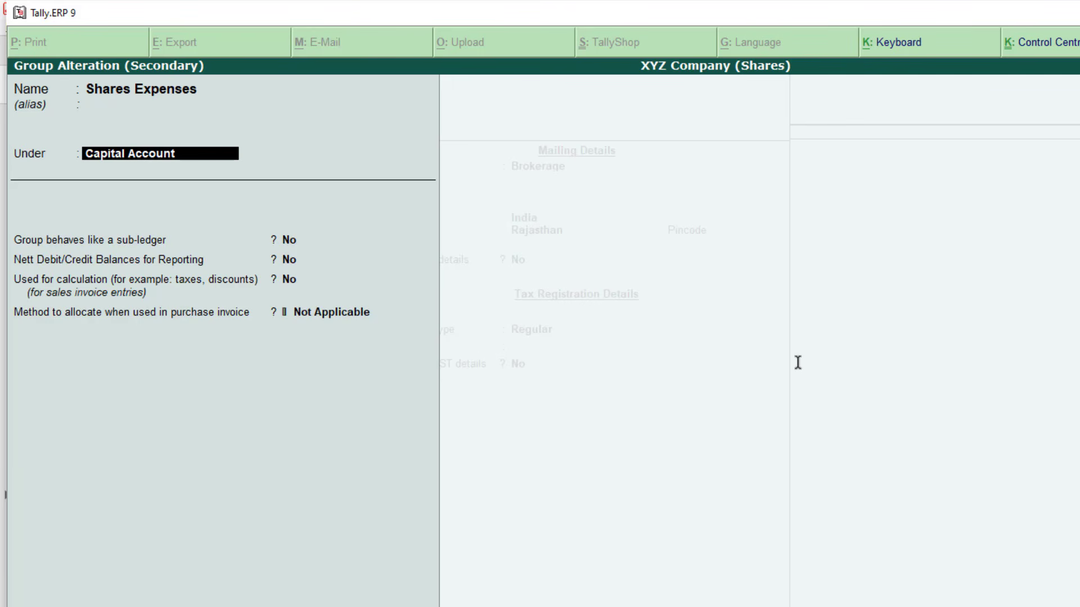
type("Indi")
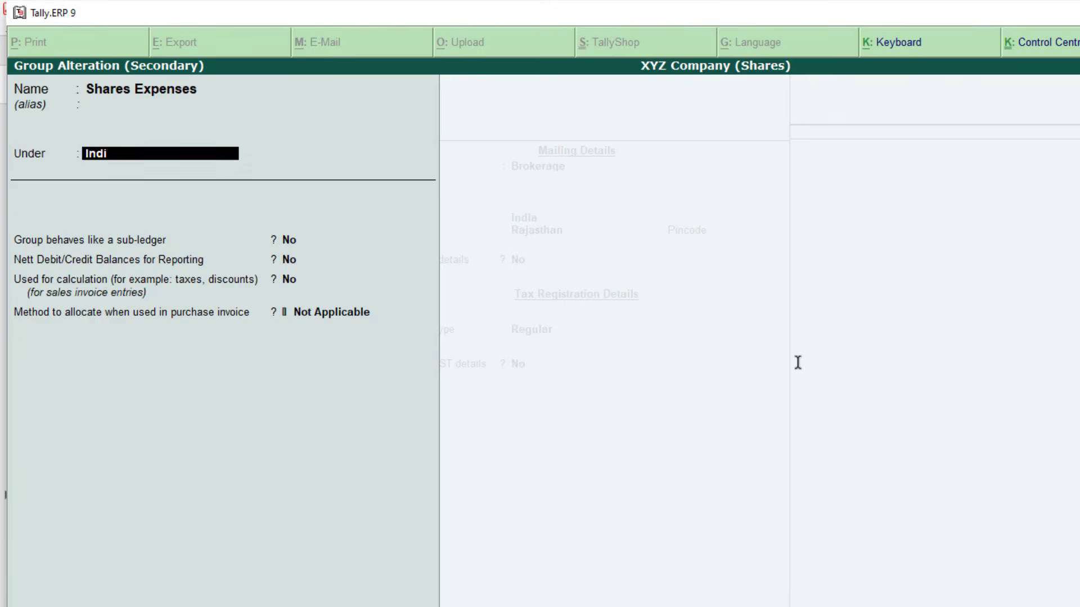
key("Return")
key("BackSpace")
key("BackSpace")
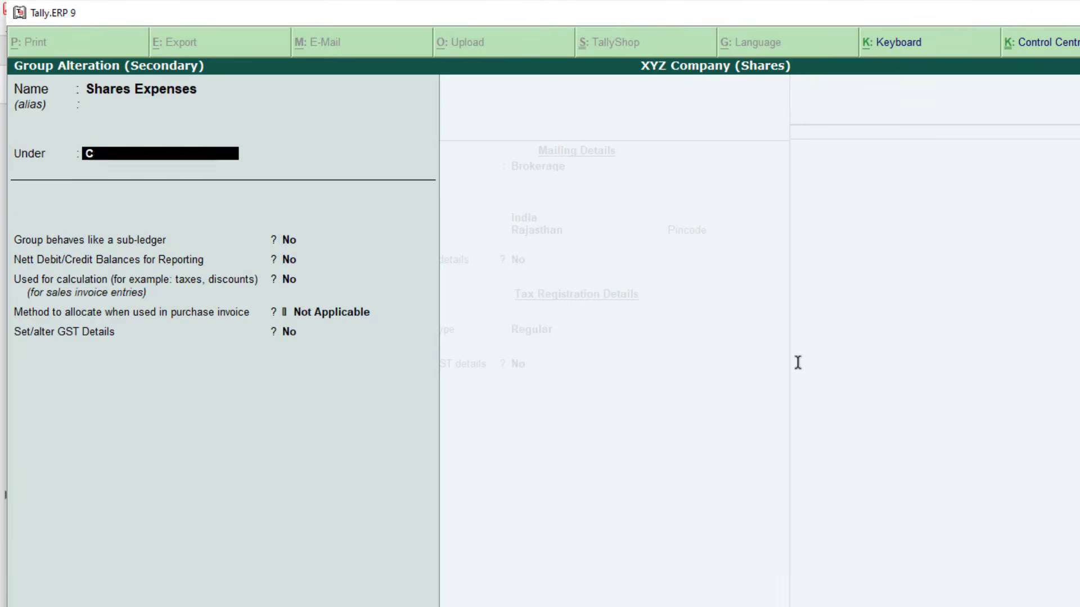
type("Capi")
key("Return")
key("Return")
key("Return")
key("Return")
key("Return")
key("Return")
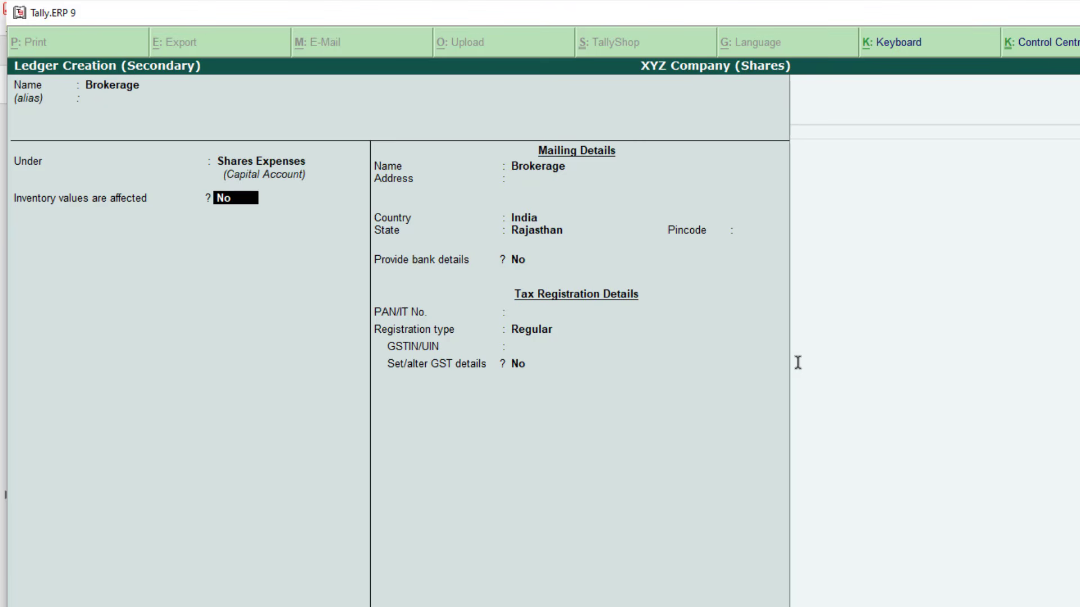
key("Return")
key("Return")
key("Return")
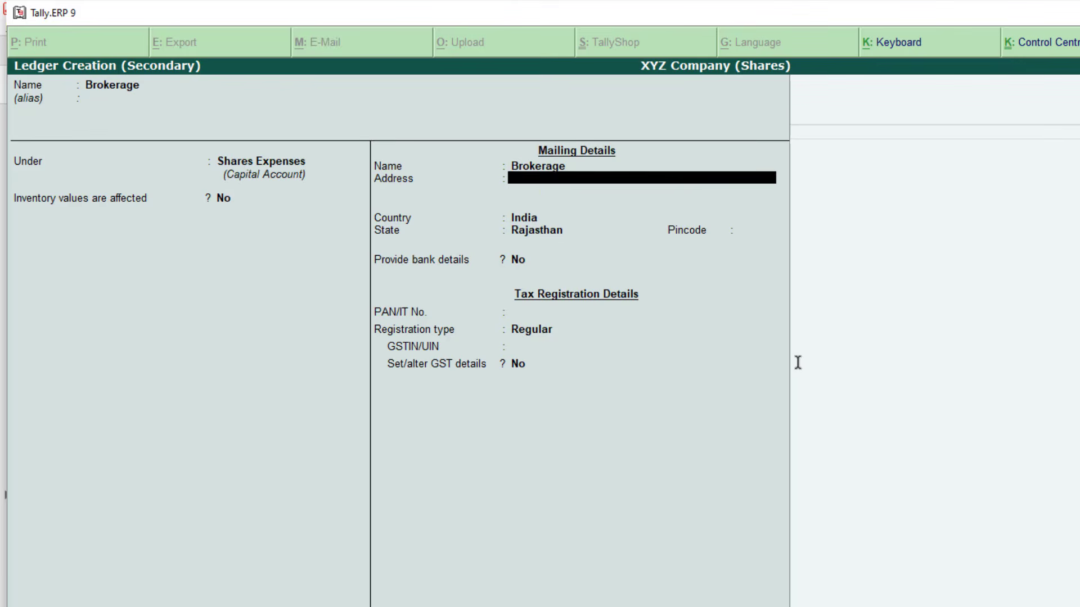
Save the Brokerage ledger and debit it 5.60 after checking the contract note
key("ctrl+a")
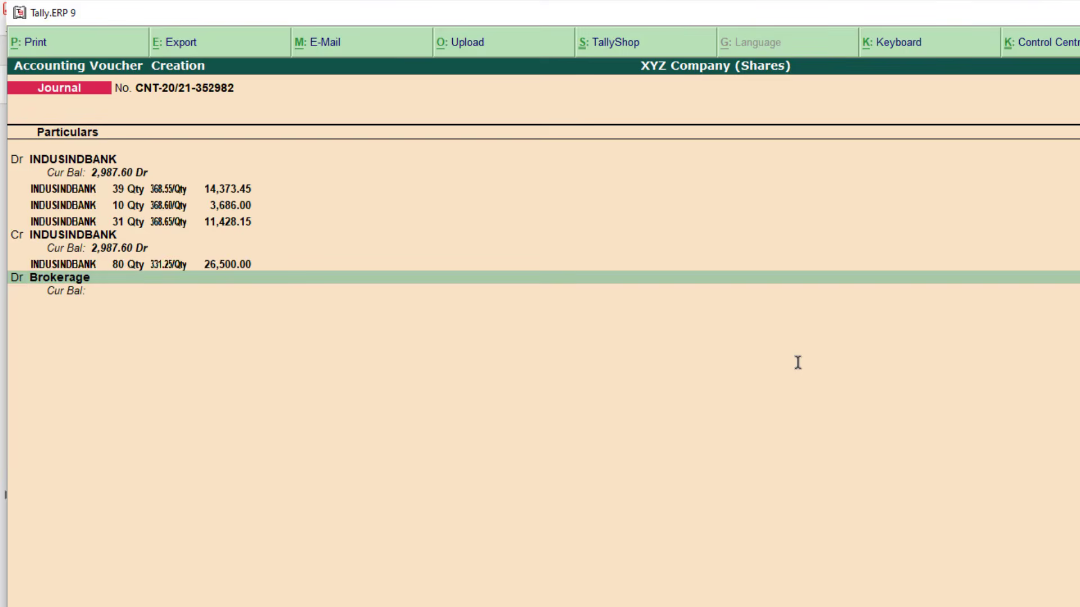
key("alt+Tab")
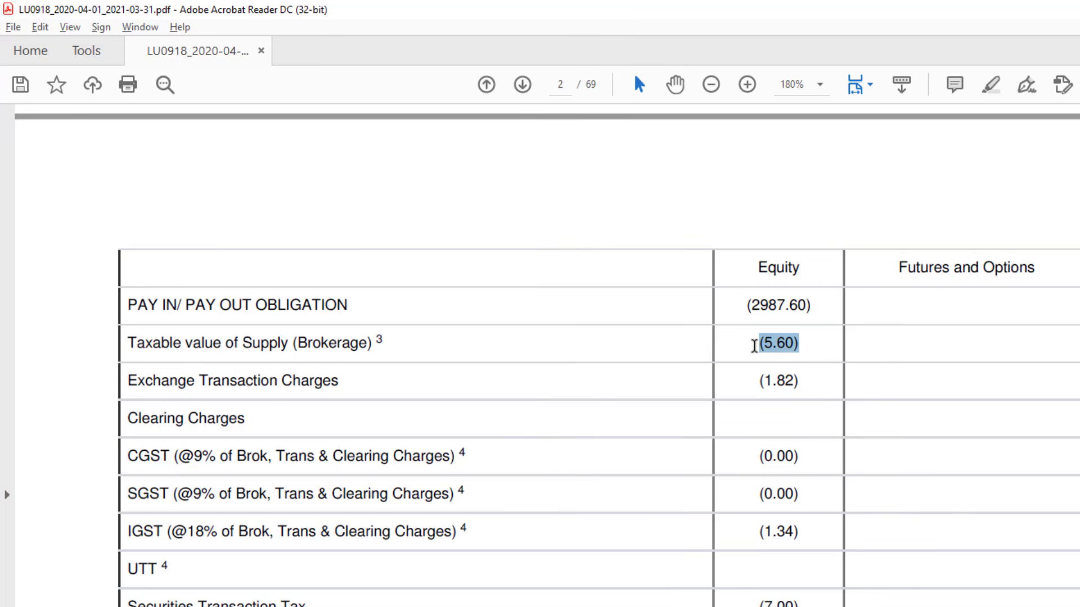
scroll(754, 345, "down", 1)
key("alt+Tab")
type("5.60")
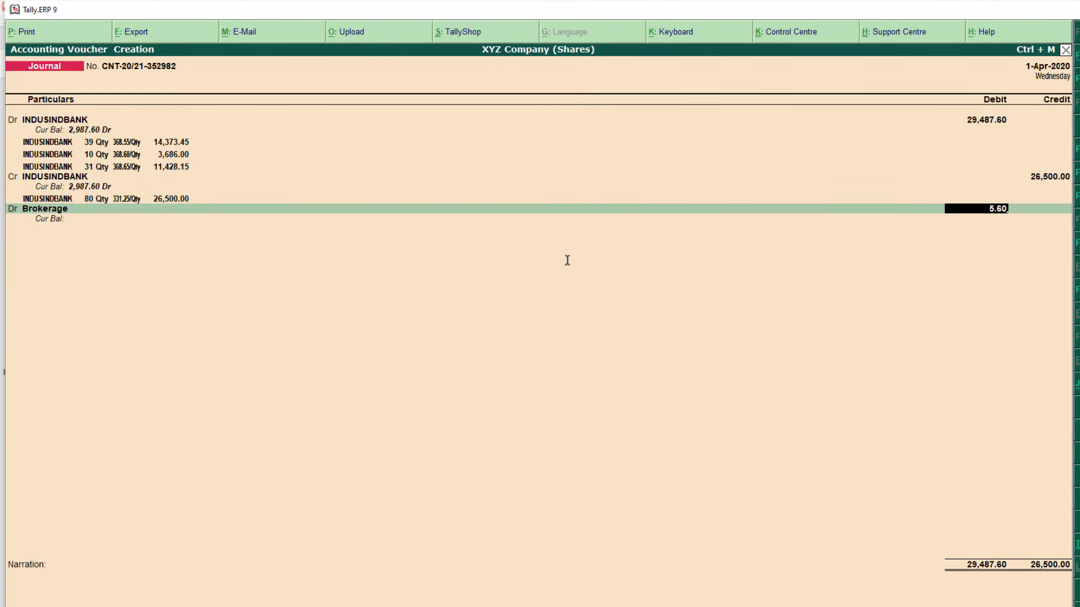
key("Return")
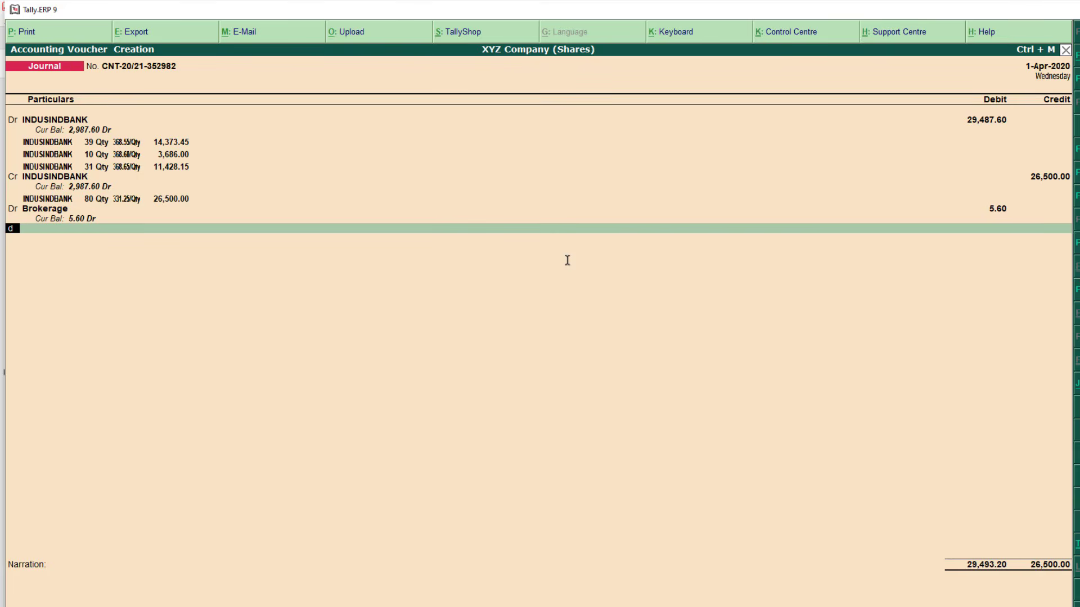
Start a new debit line and look up the 1.82 Exchange Transaction Charges on the contract note
key("Return")
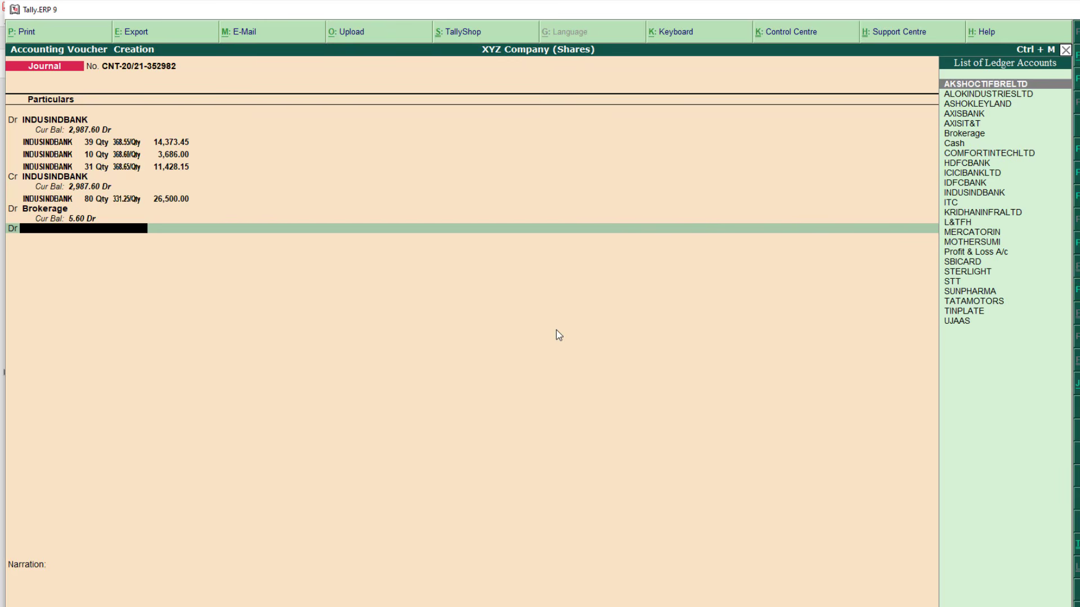
key("alt+Tab")
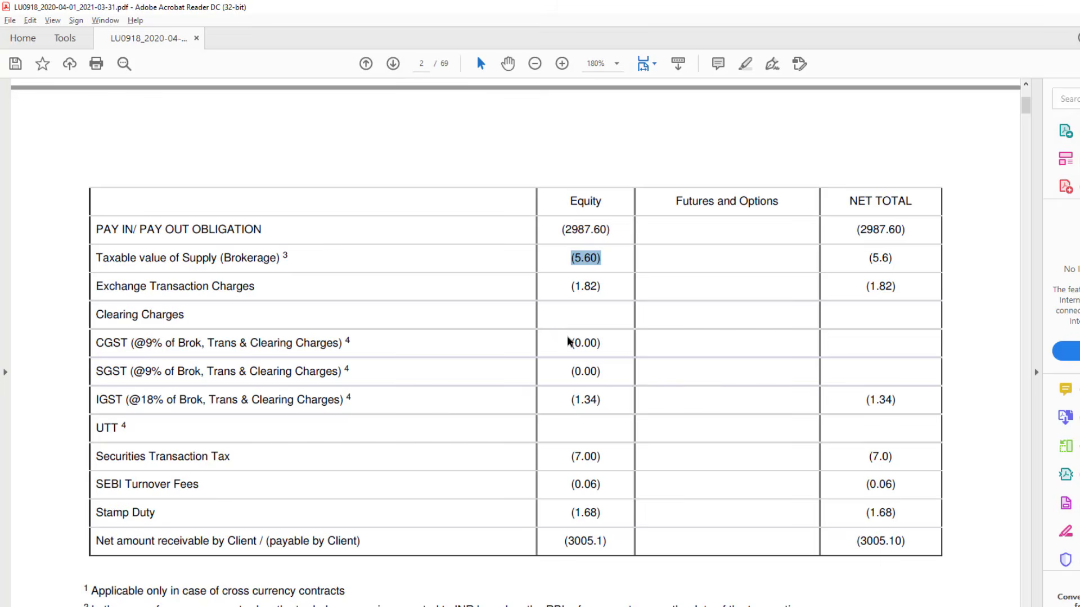
scroll(337, 298, "down", 1)
left_click_drag(150, 257, 254, 257)
left_click(235, 257)
left_click_drag(578, 257, 599, 257)
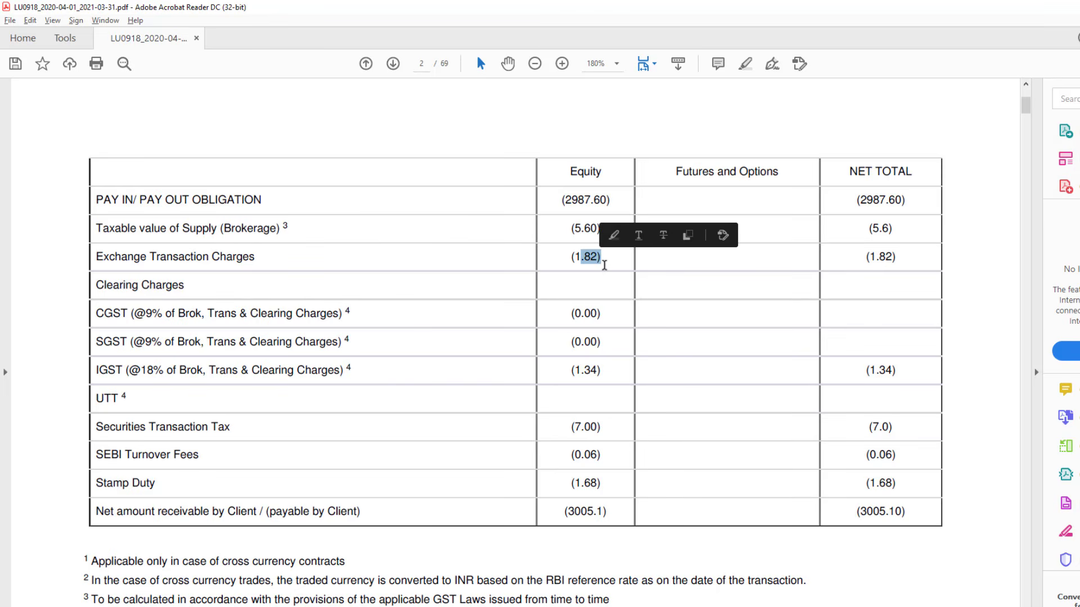
key("alt+Tab")
Create an 'Exchange transaction Charges' ledger under Shares Expenses and debit it 1.82
key("alt+c")
type("E")
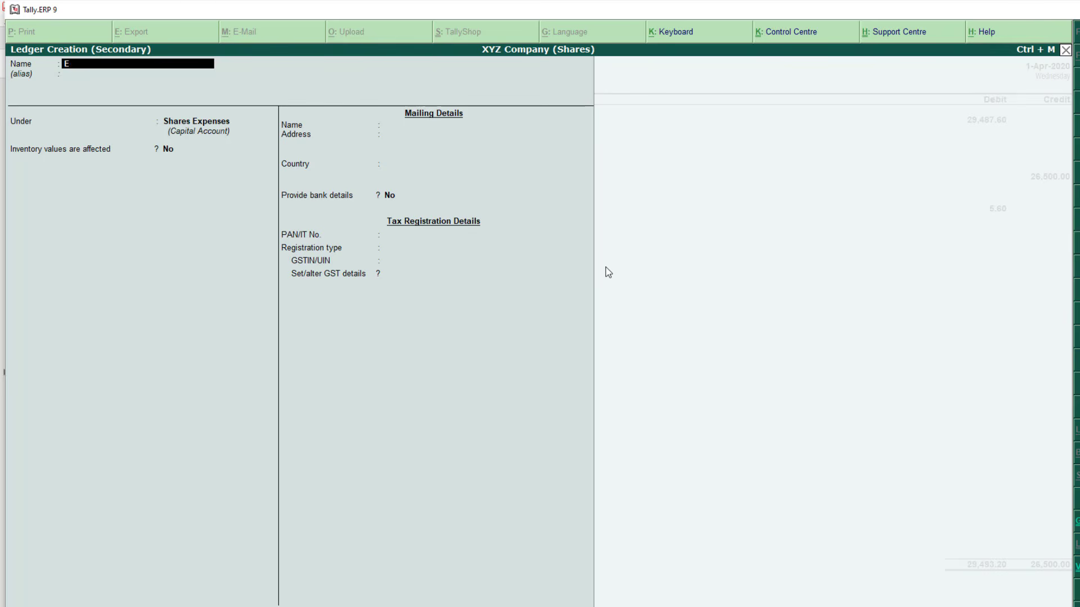
type("xchange transaction Charges")
key("Return")
key("Return")
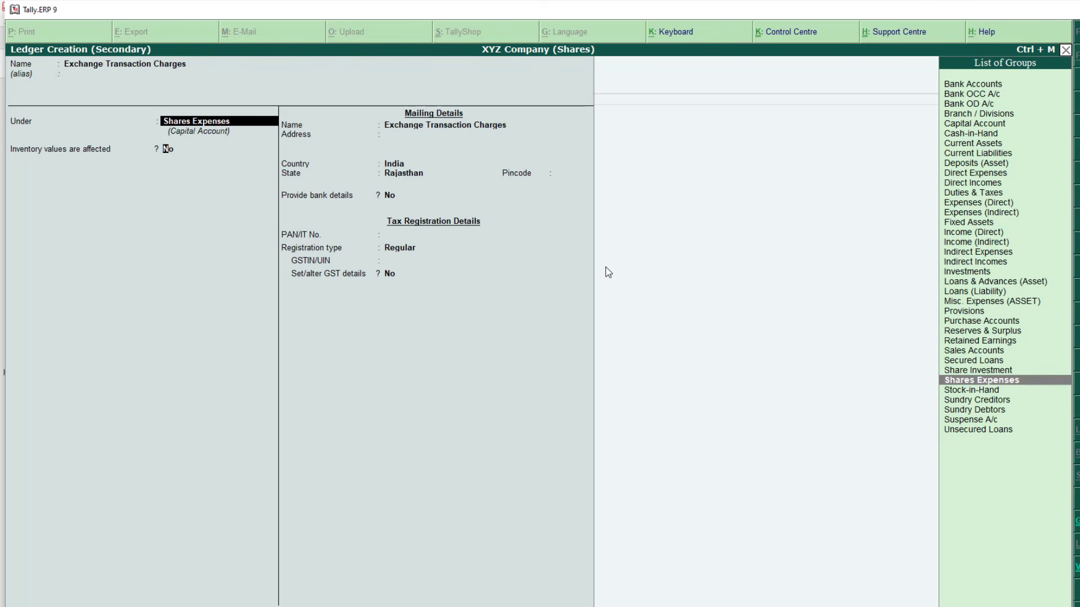
key("Return")
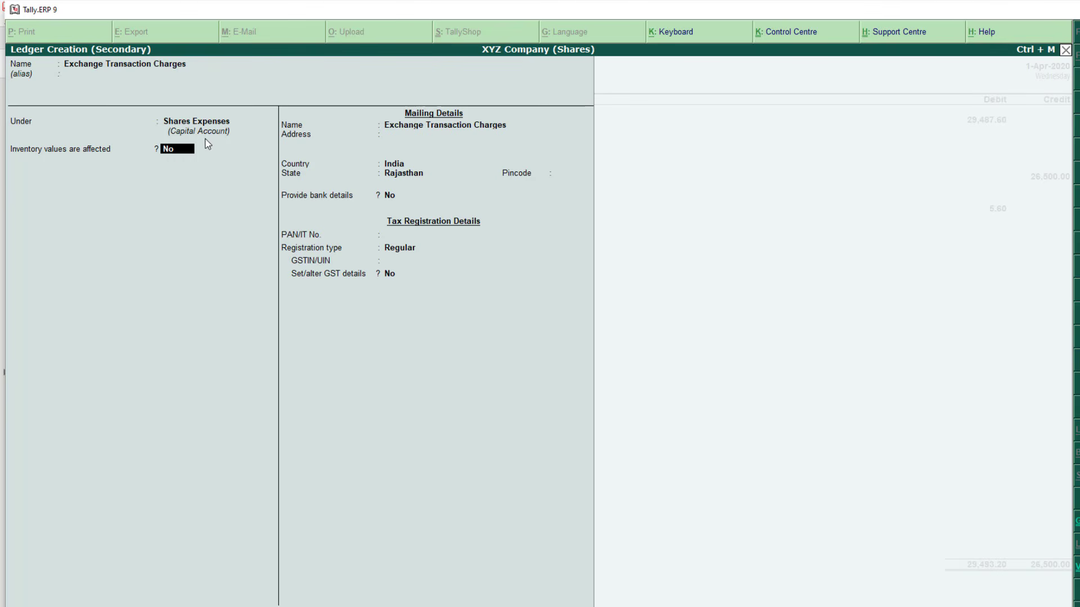
key("Return")
key("Return")
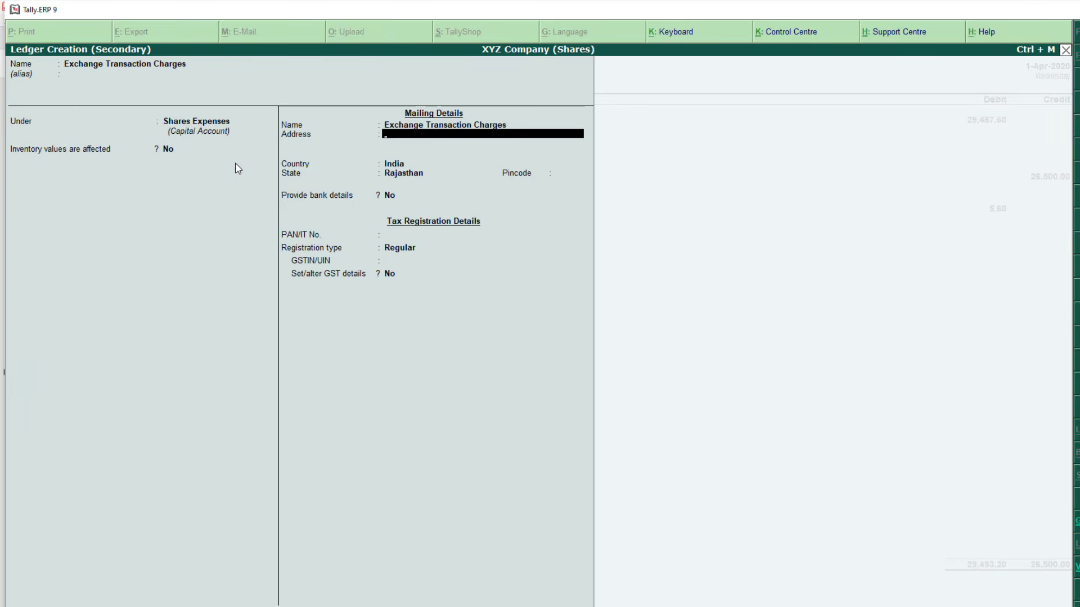
key("ctrl+a")
type("1.82")
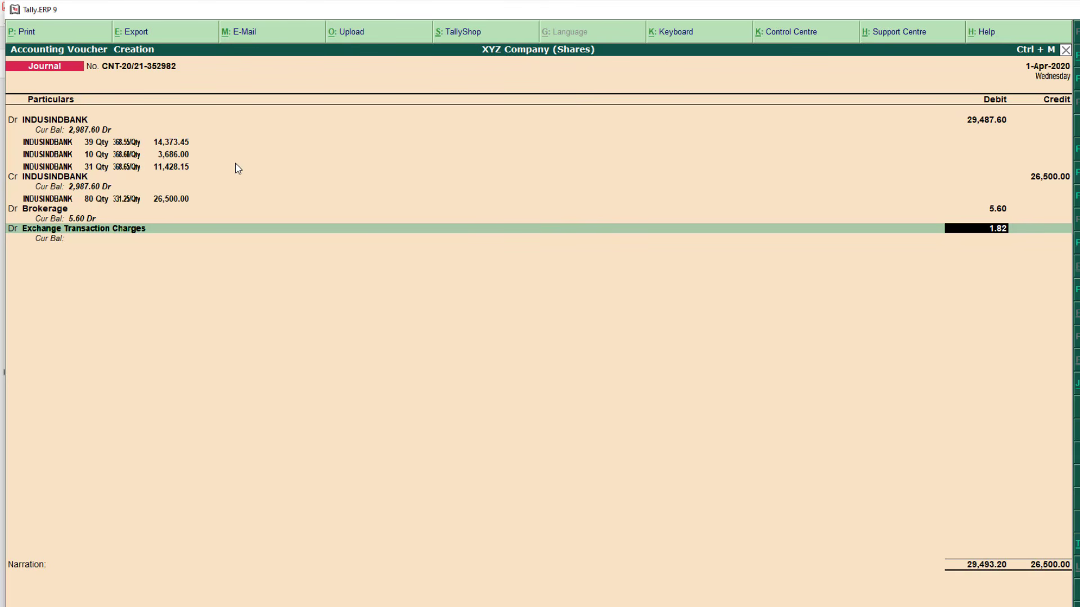
key("Return")
key("Return")
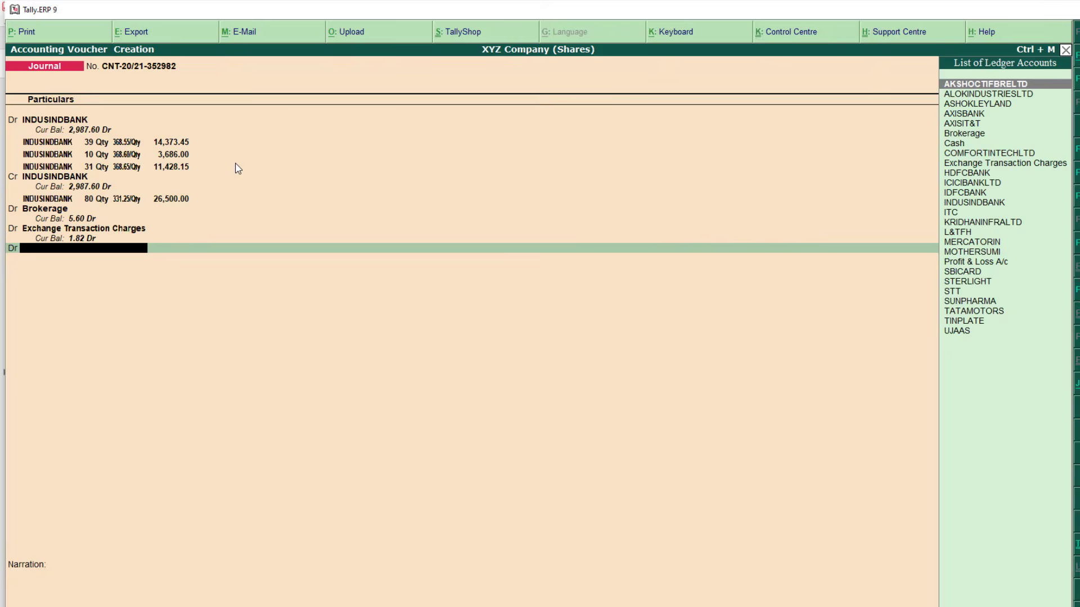
Look up the 1.34 IGST amount on the contract note
key("alt+Tab")
scroll(444, 362, "down", 1)
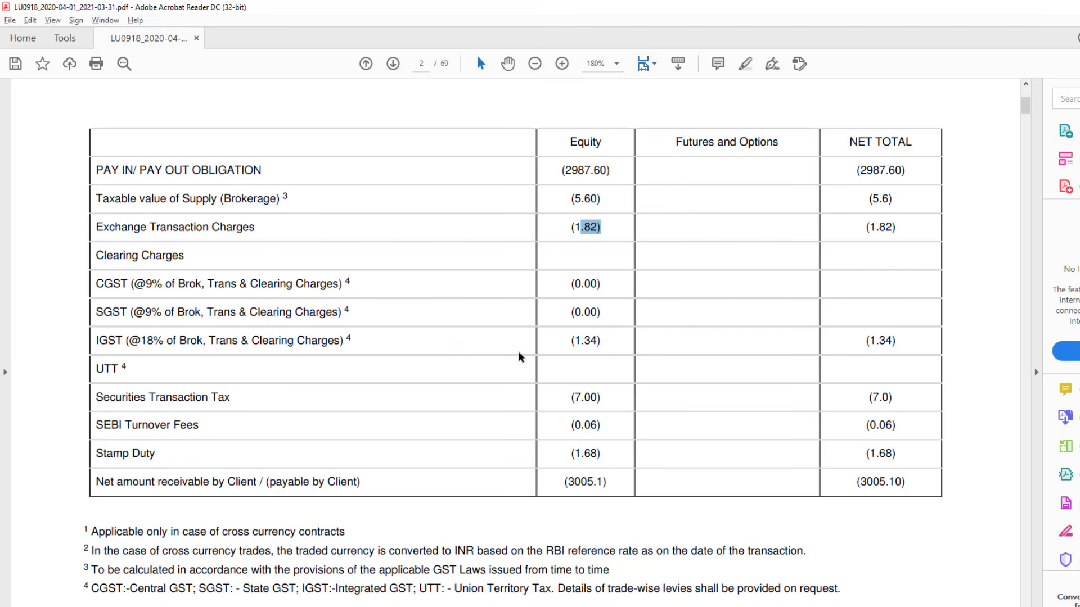
left_click_drag(97, 341, 140, 344)
left_click_drag(564, 340, 604, 351)
key("alt+Tab")
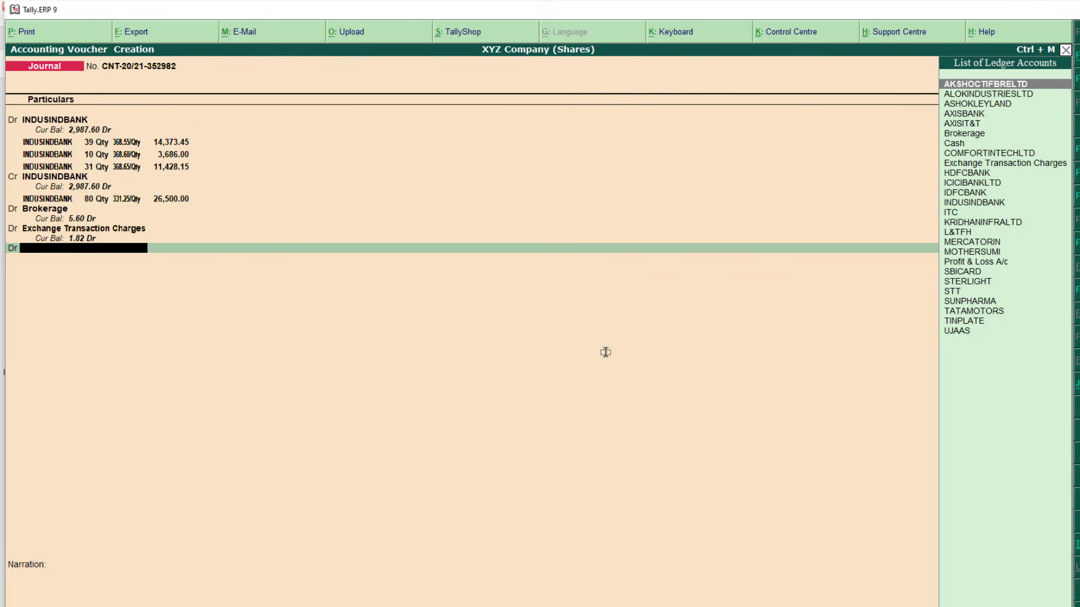
key("alt+c")
Create an IGST ledger under Shares Expenses and debit it 1.34
type("IGST")
key("Return")
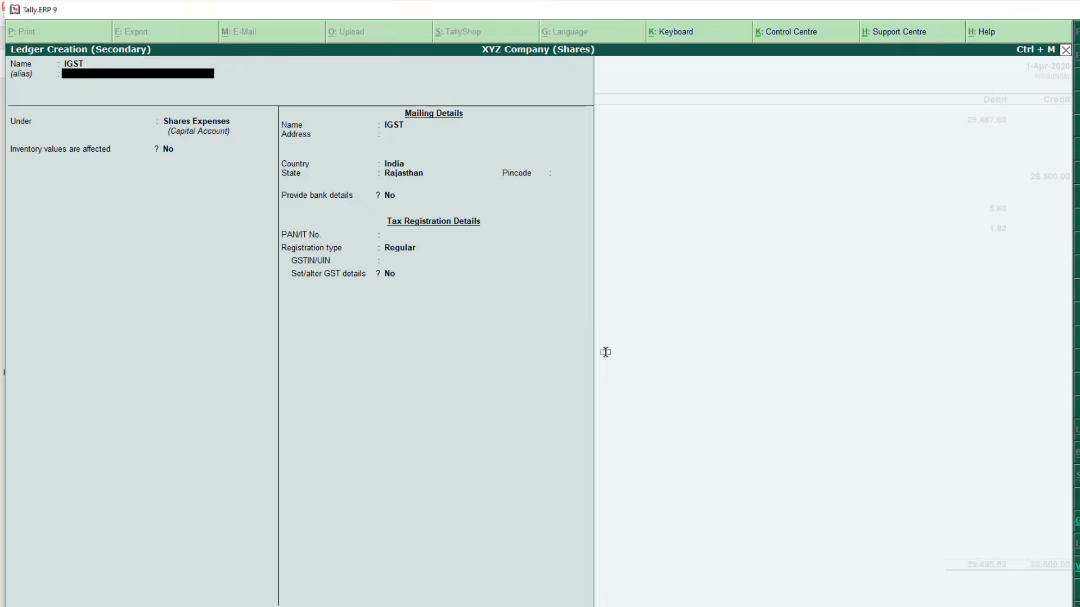
key("Return")
key("Return")
key("Return")
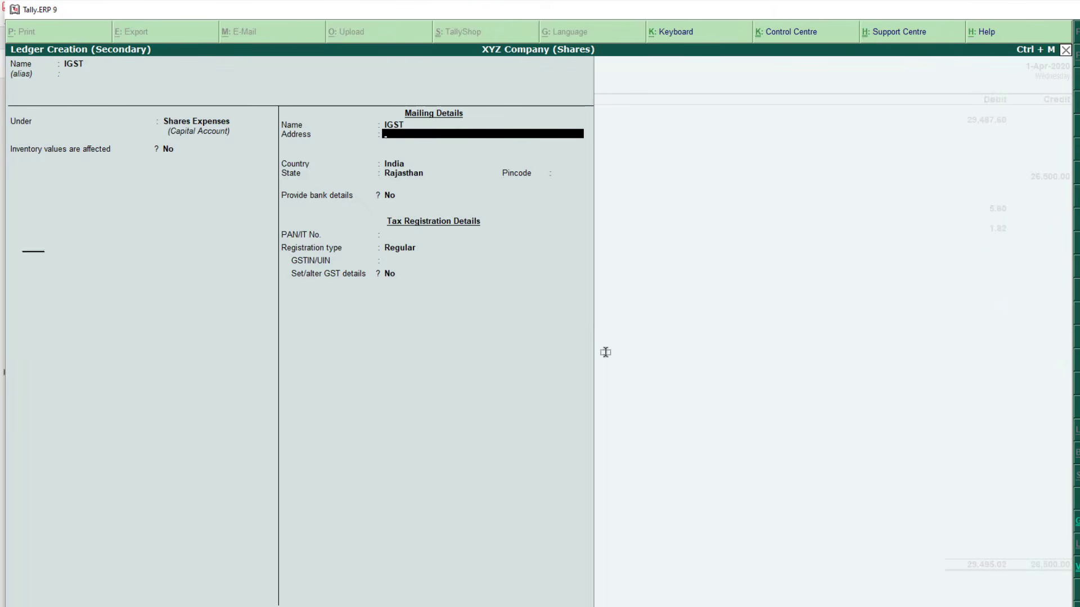
key("ctrl+a")
type("1.34")
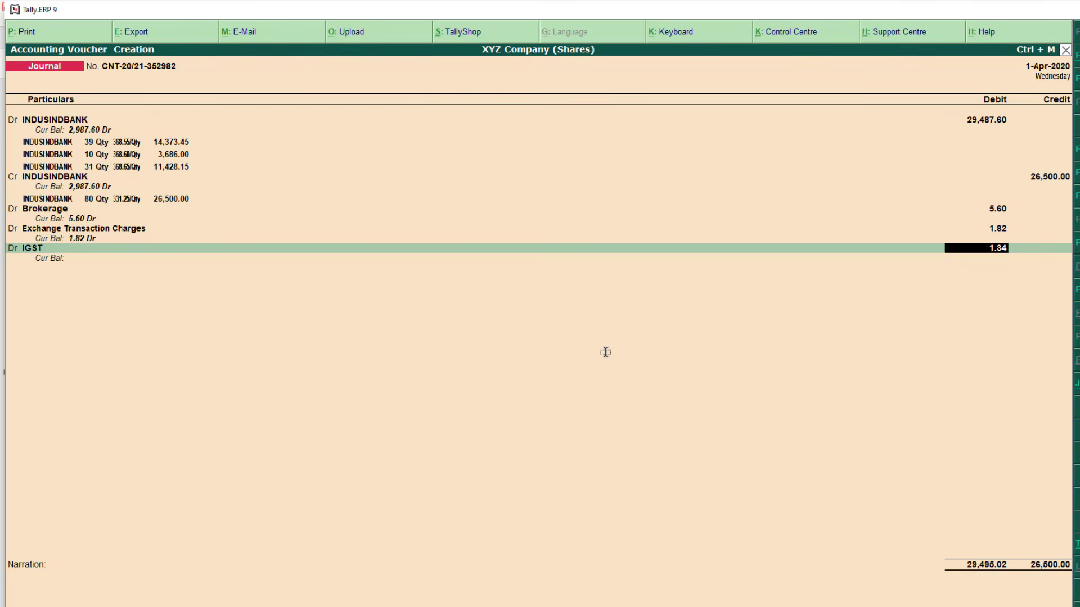
key("Return")
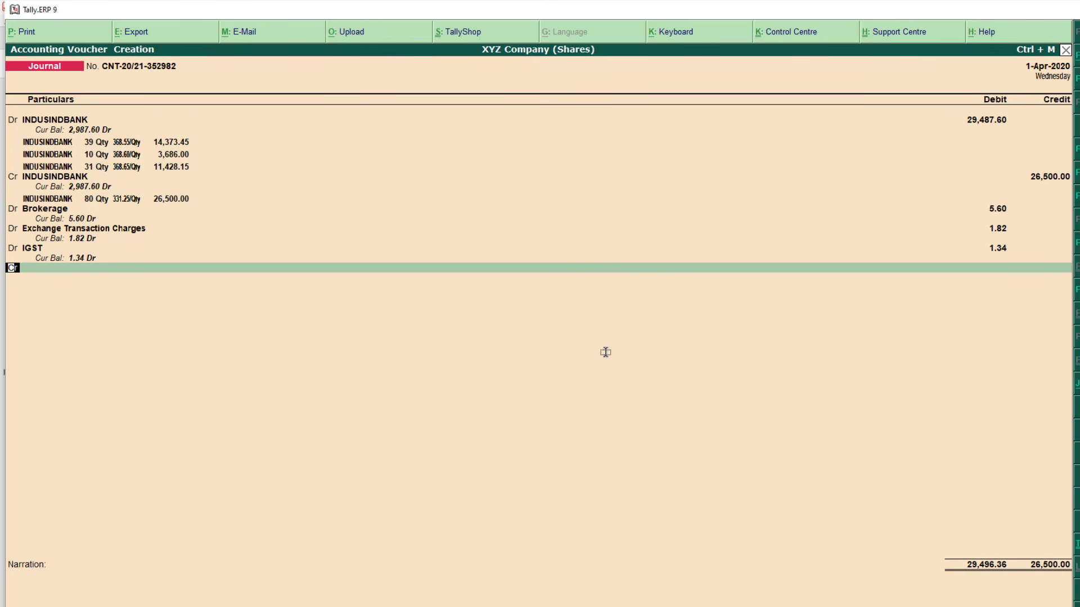
Add a new debit line and find the 7.00 securities transaction tax on the contract note
key("d")
key("Return")
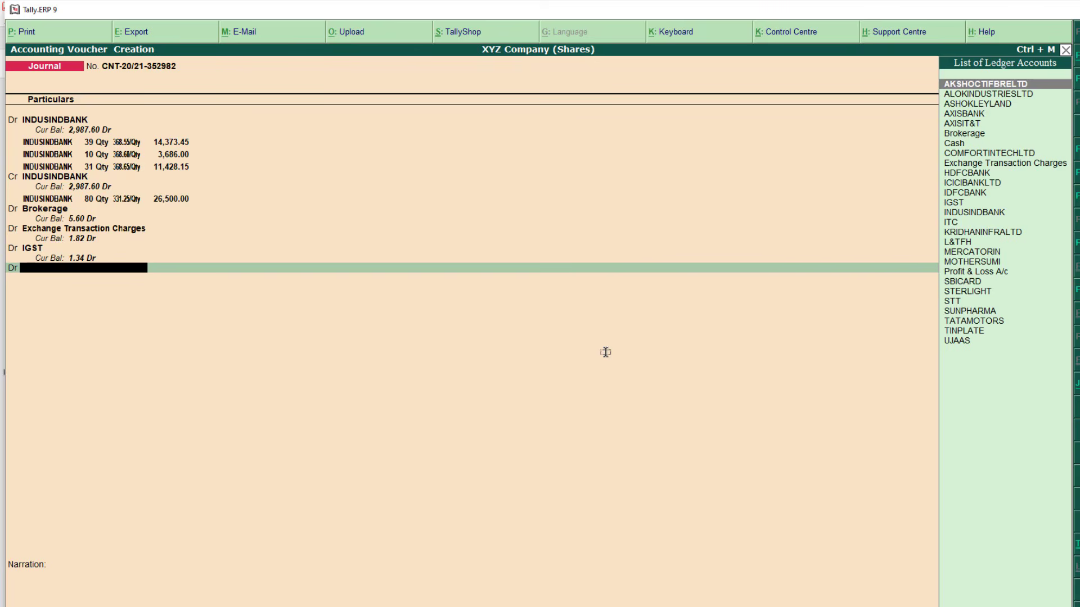
key("alt+Tab")
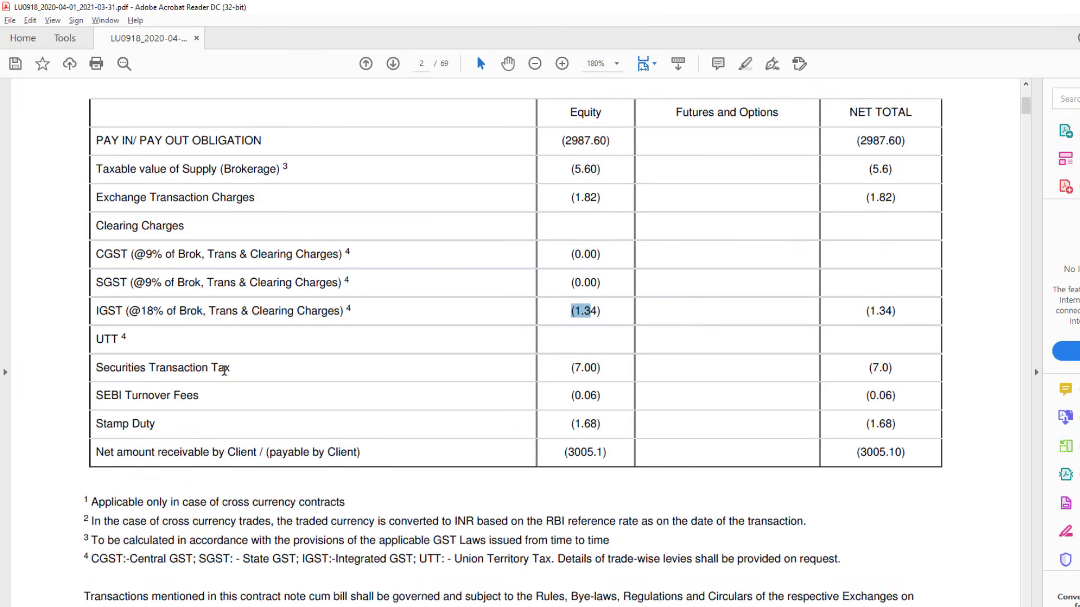
left_click_drag(589, 368, 637, 369)
key("alt+Tab")
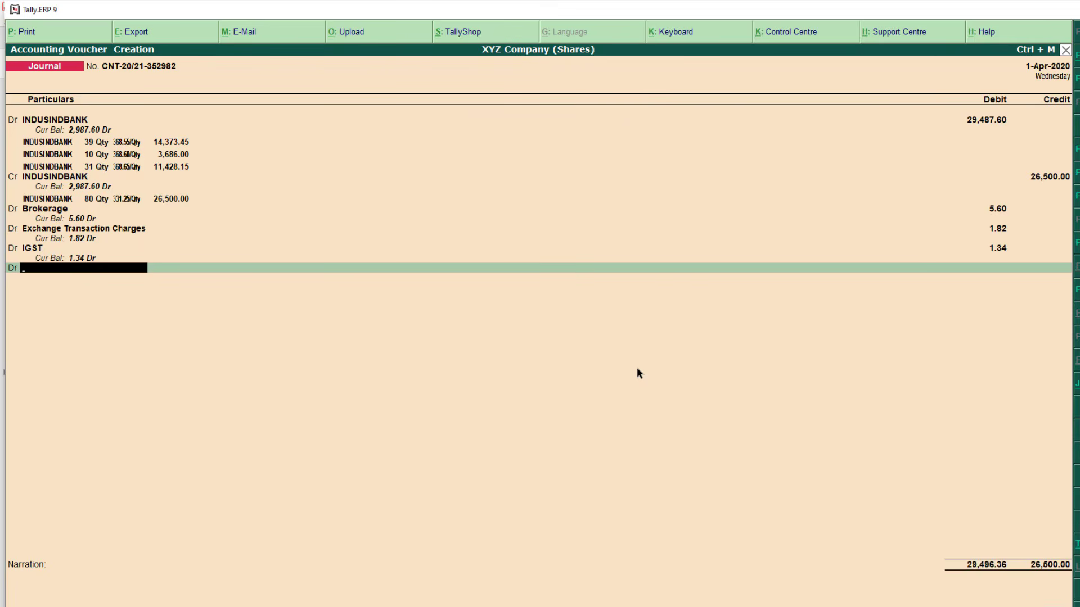
Create a 'Security Trasaction Tax' ledger and debit it 7.00
key("alt+c")
type("Sec")
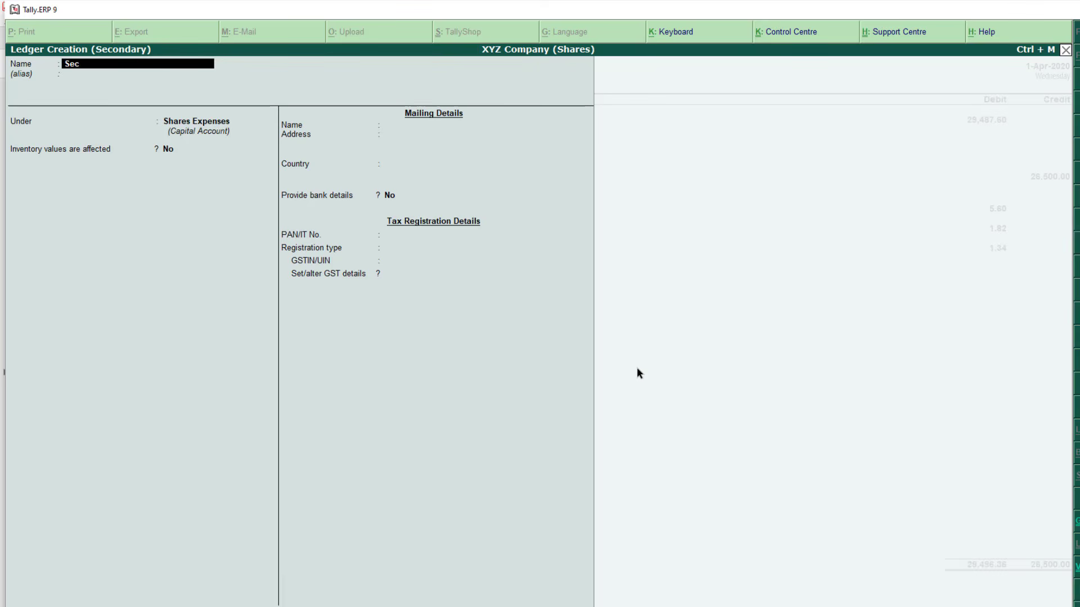
type("urity Trasacti")
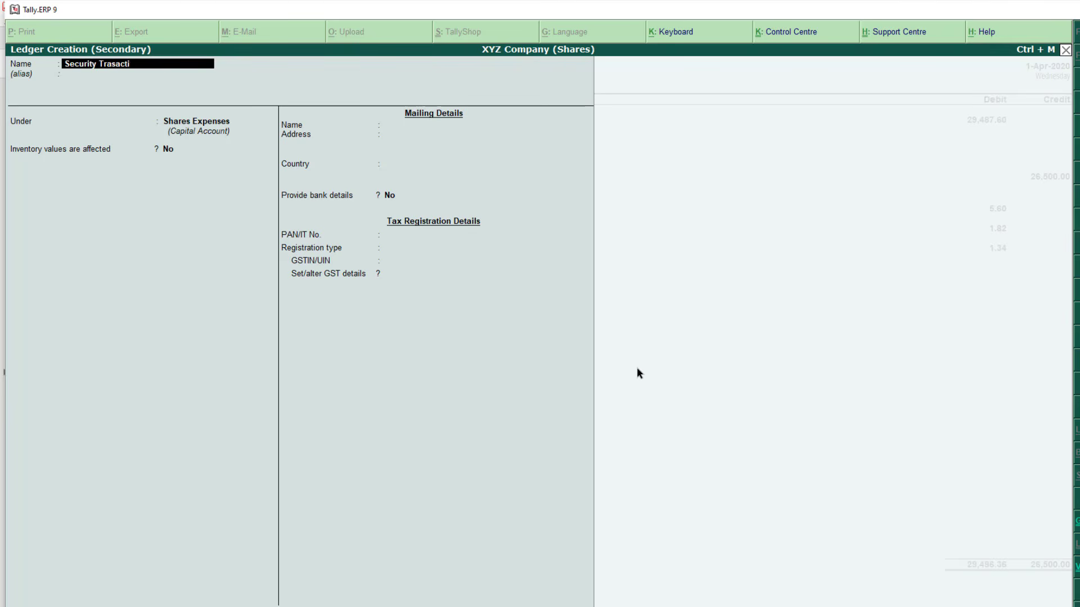
type("on Ta")
key("Return")
key("Return")
key("Return")
key("Return")
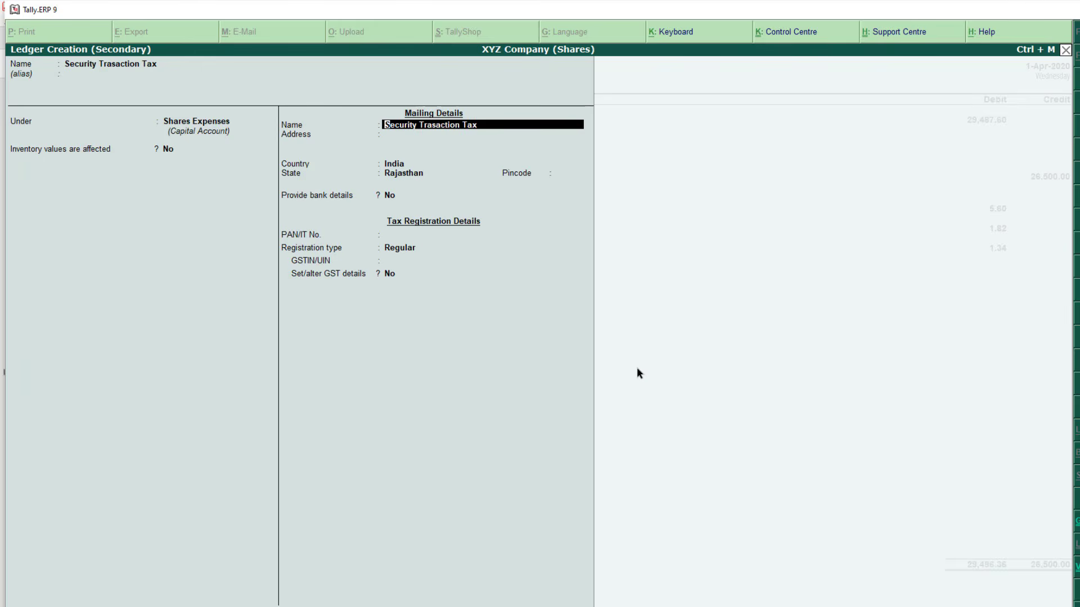
key("ctrl+a")
type("7")
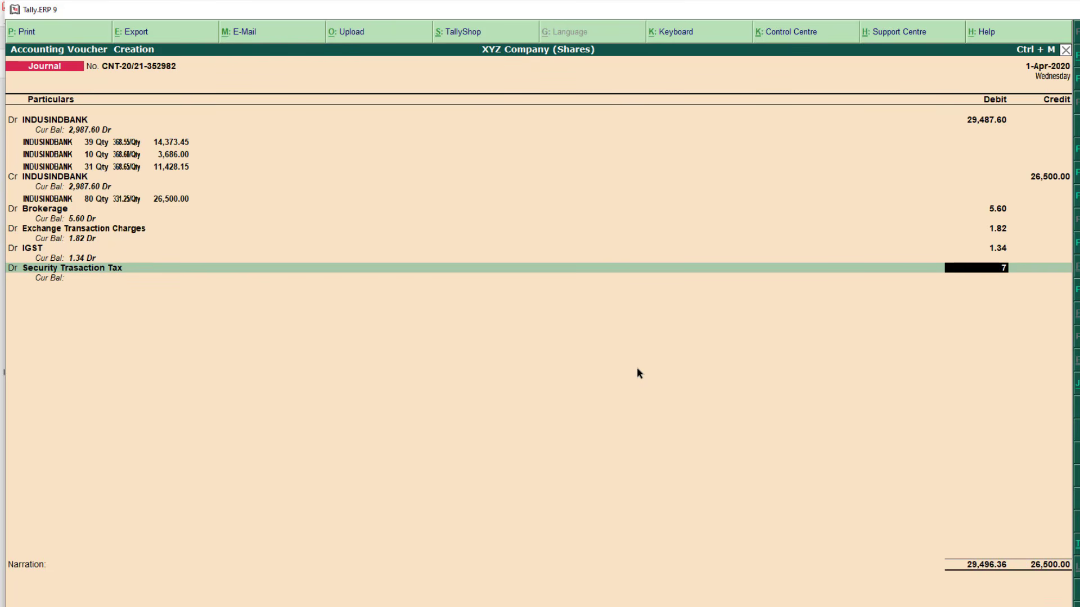
key("Return")
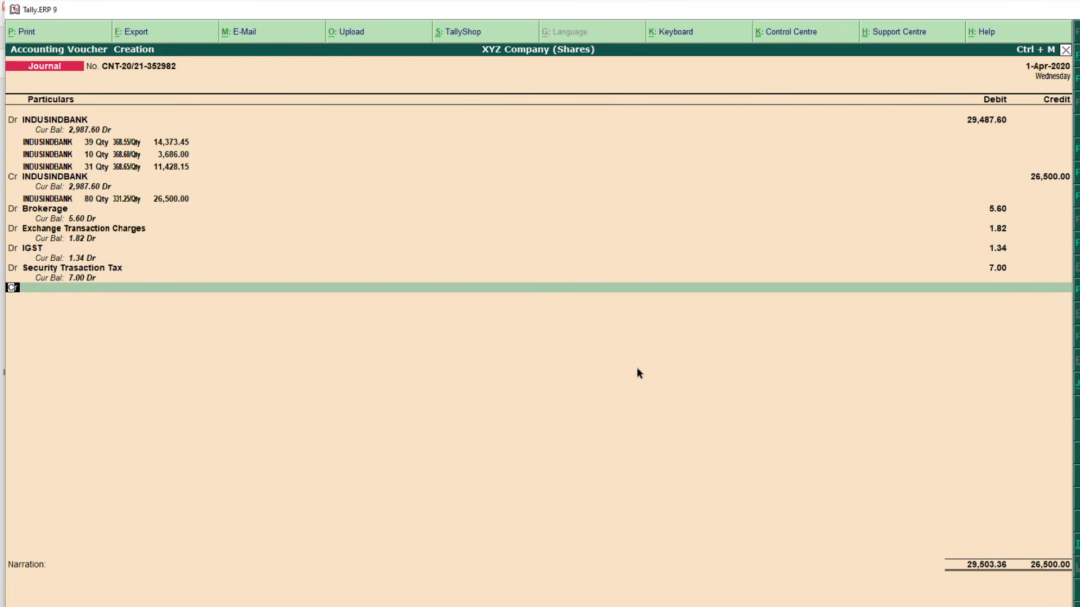
Create a Sebi Turnover Fee ledger under Shares Expenses and debit it 0.06
key("alt+Tab")
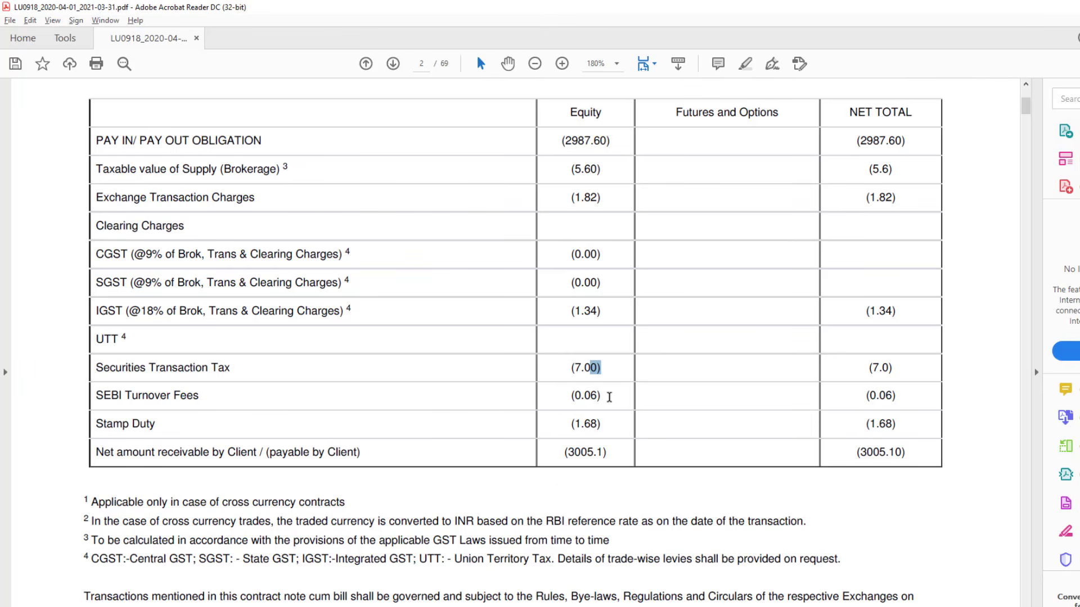
key("alt+Tab")
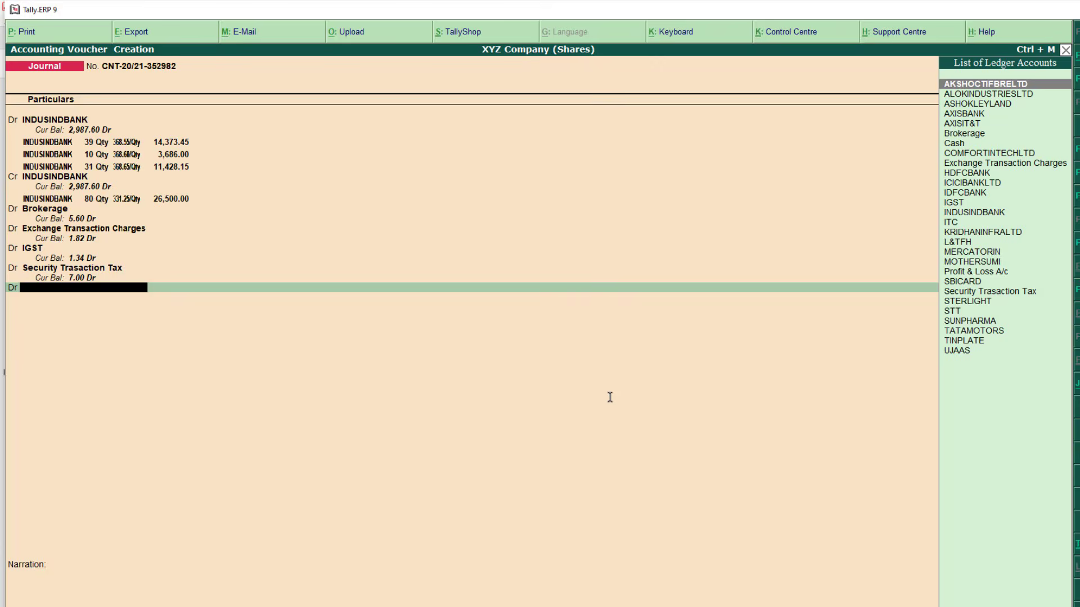
key("alt+c")
type("Sebi")
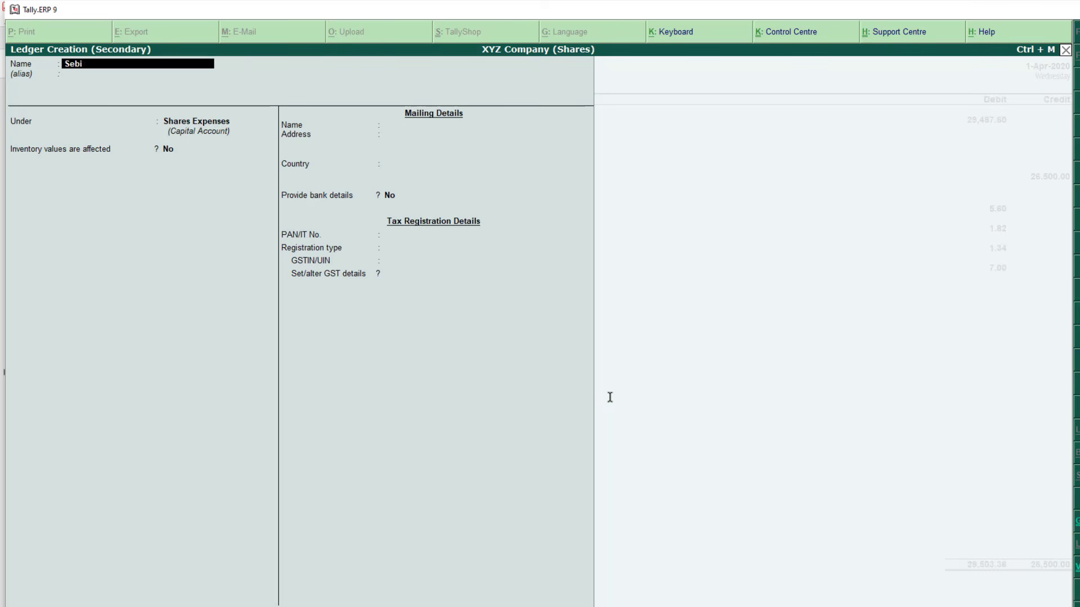
type(" Turnover Fee")
key("Return")
key("Return")
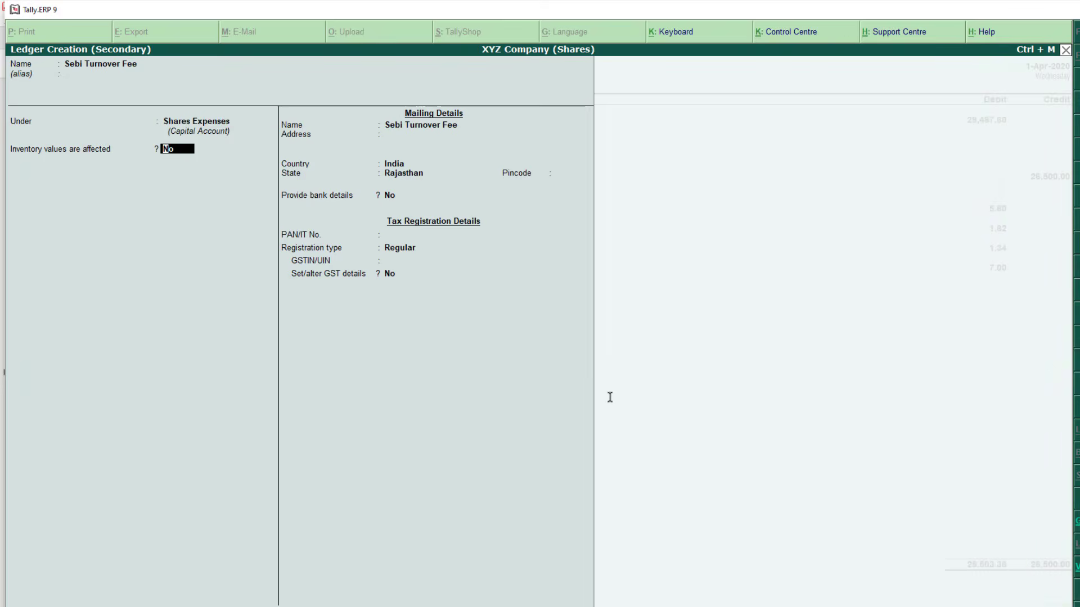
key("ctrl+a")
type("0.06")
key("Return")
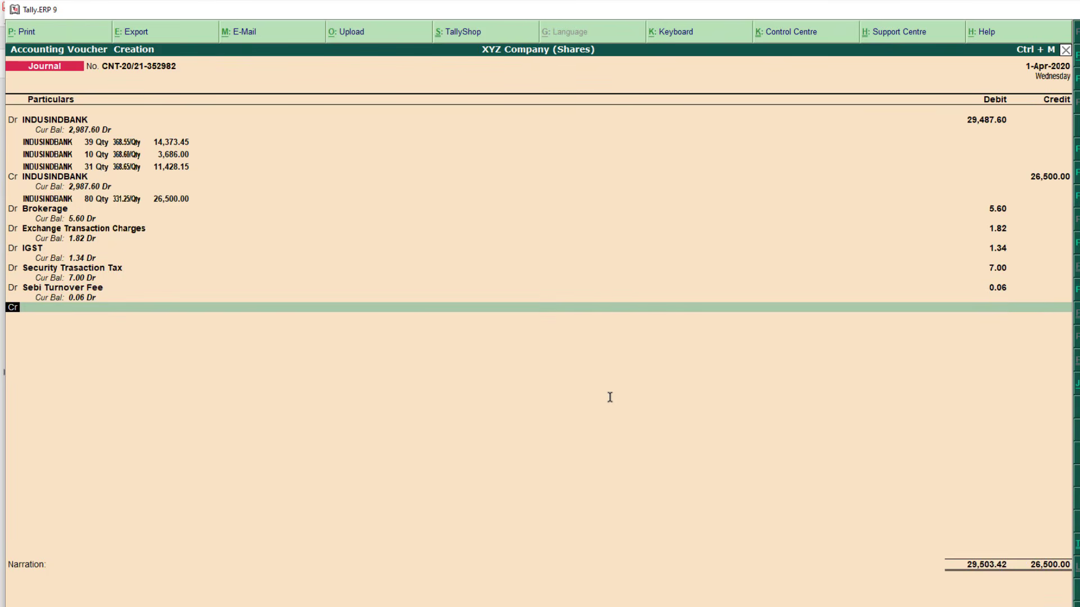
key("Return")
Find the 1.68 Stamp Duty charge on the contract note
key("alt+Tab")
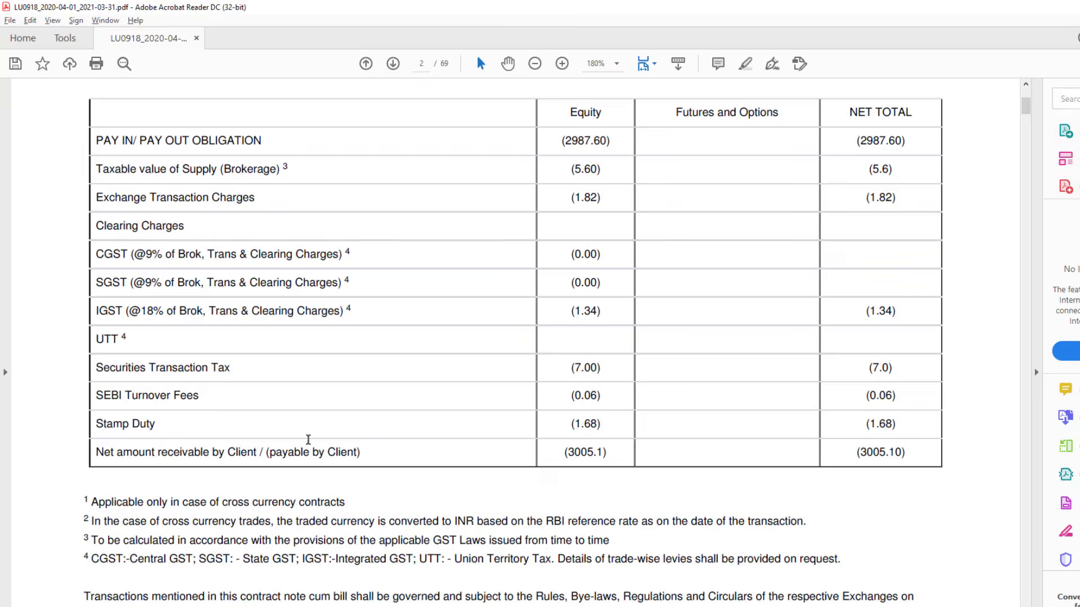
scroll(308, 439, "down", 1)
triple_click(120, 397)
left_click(572, 395)
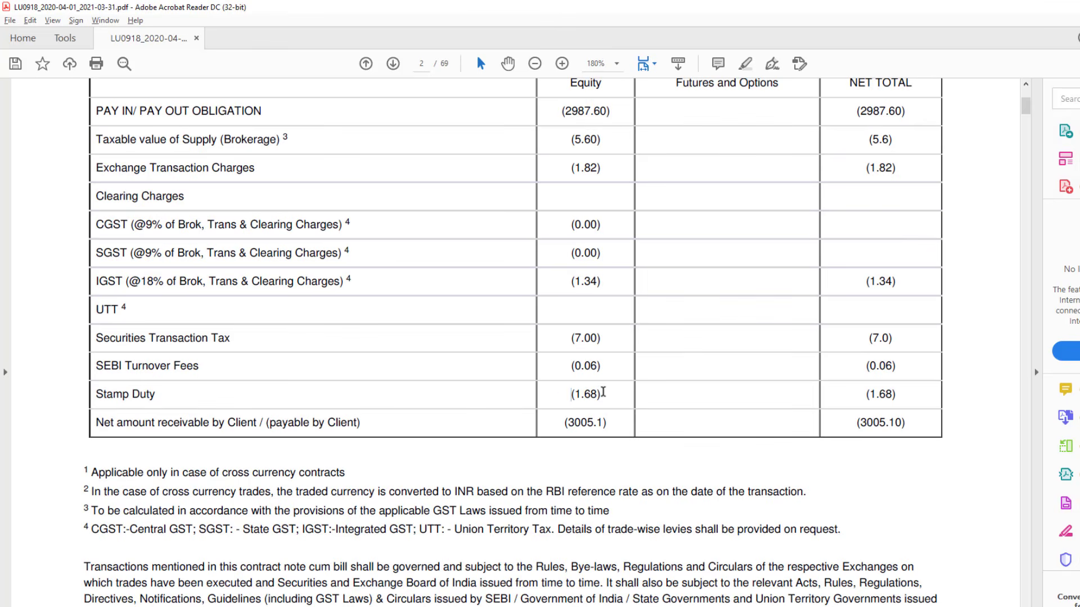
left_click(602, 392, "shift")
key("alt+Tab")
Create a Stamp Duty ledger under Shares Expenses and debit it 1.68
key("alt+c")
type("Sta")
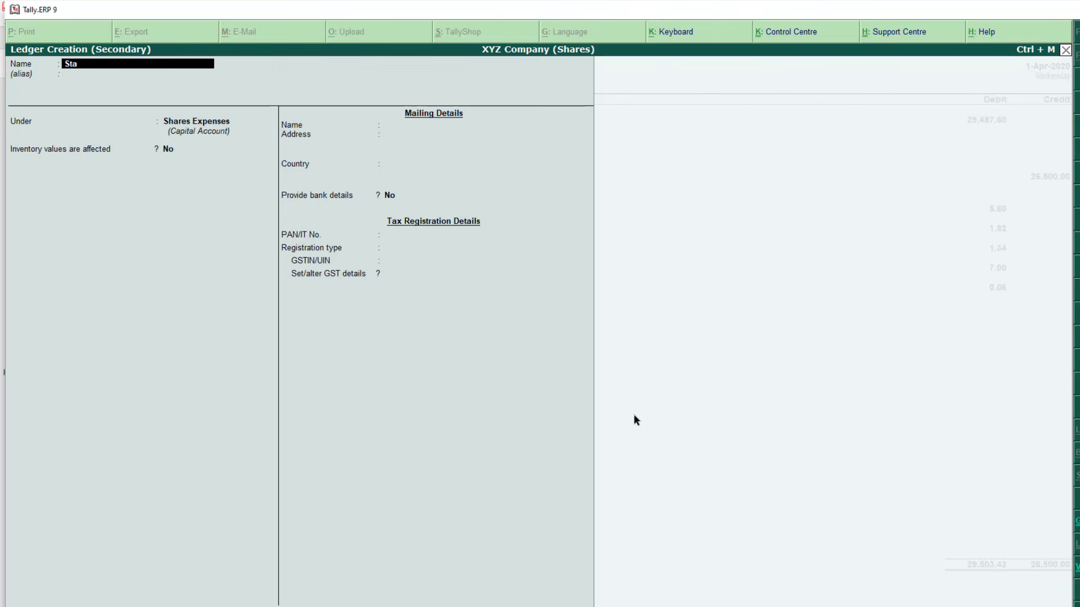
type("mp Duty")
key("Return")
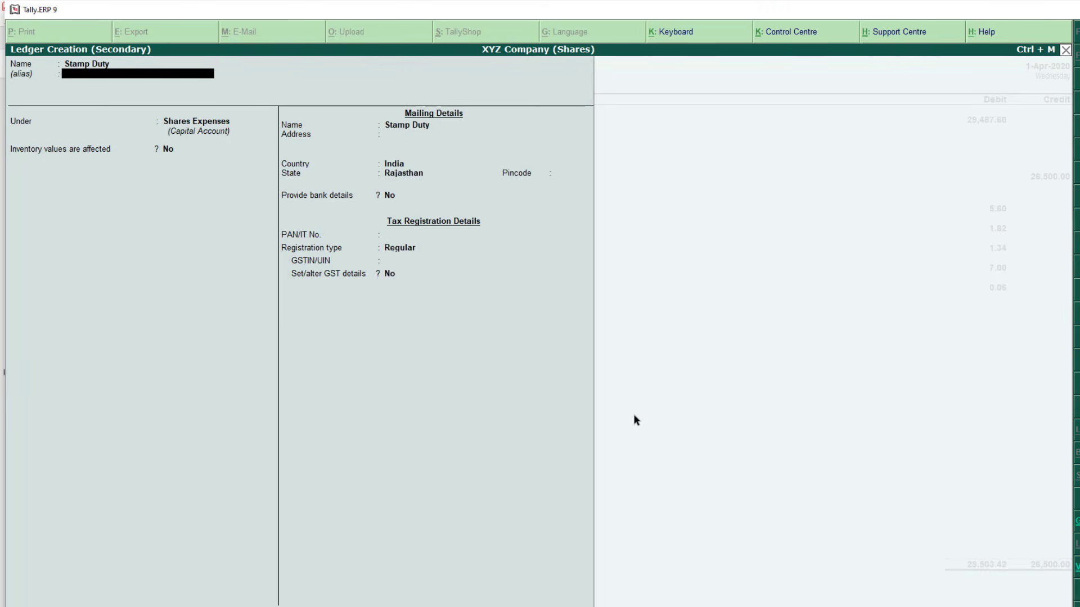
key("Return")
key("Return")
key("ctrl+a")
type("1")
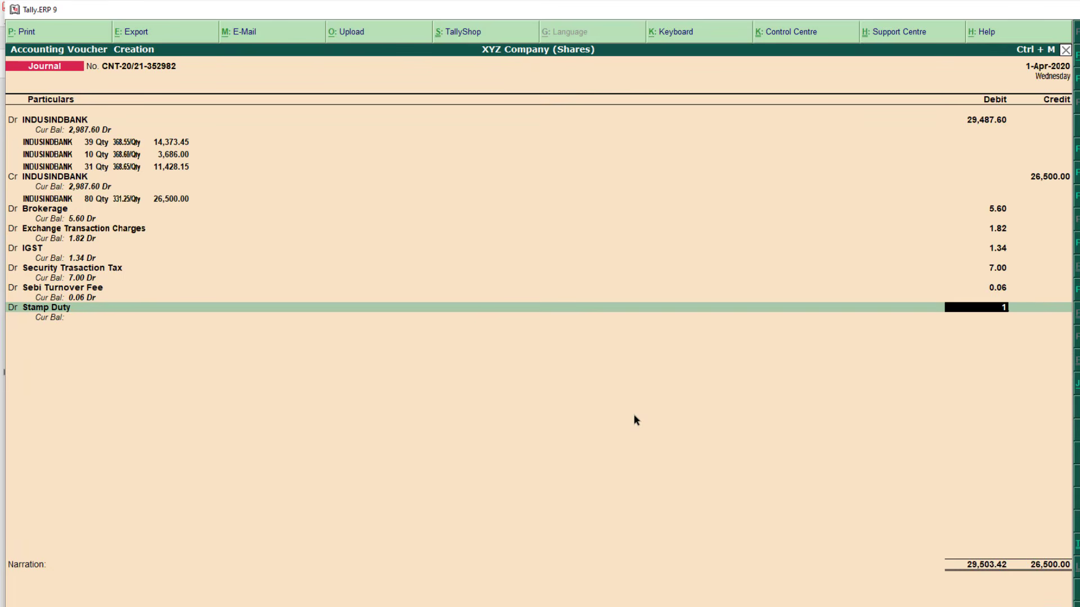
type(".68")
key("Return")
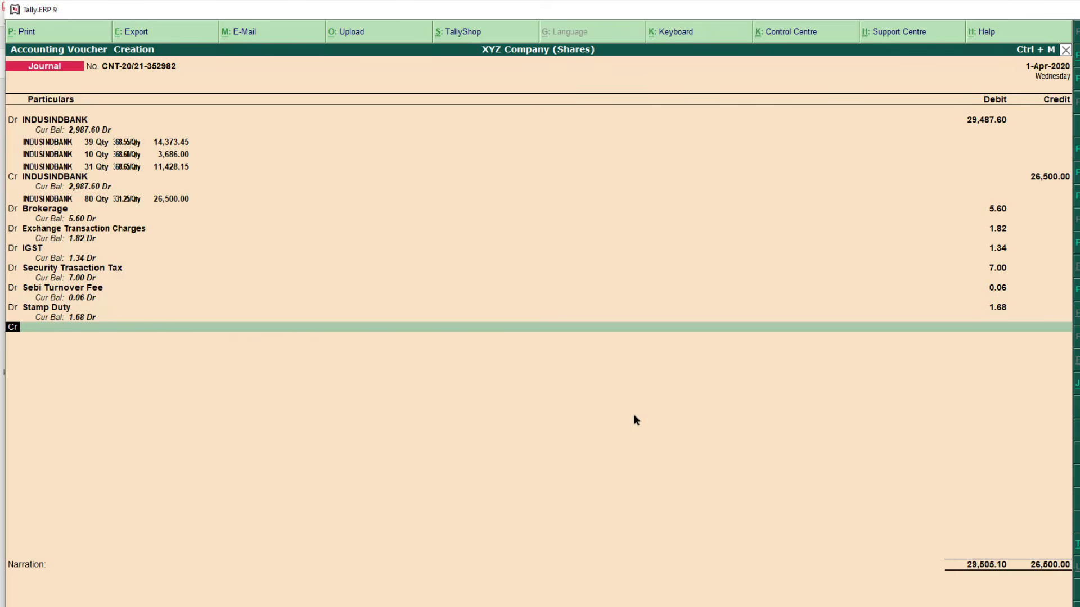
key("alt+Tab")
scroll(614, 422, "down", 1)
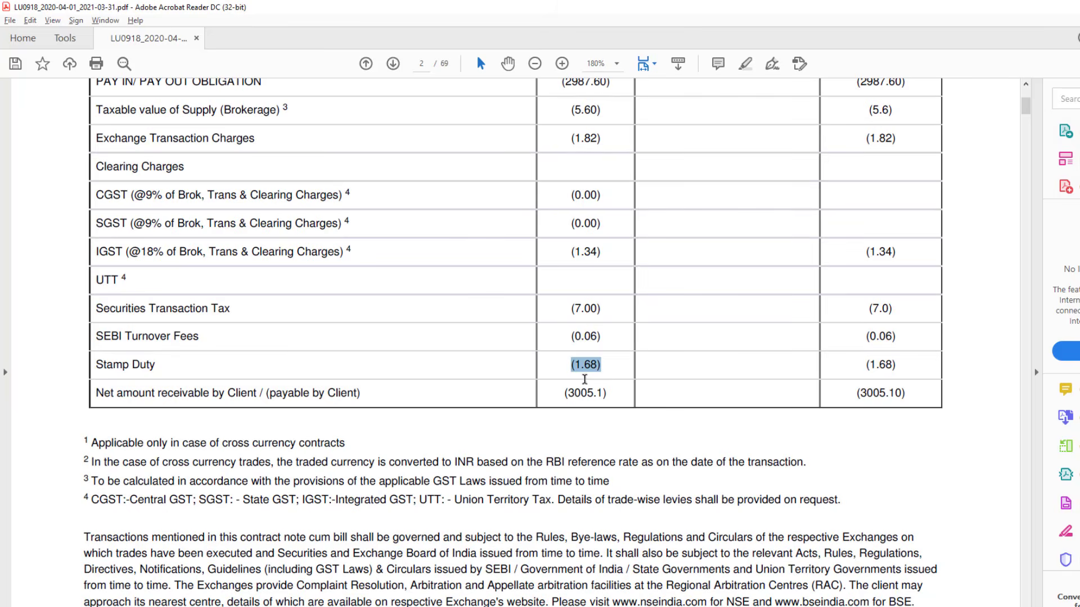
Bring up the ledger list for the credit line and scroll the contract note back to the trade table
key("alt+Tab")
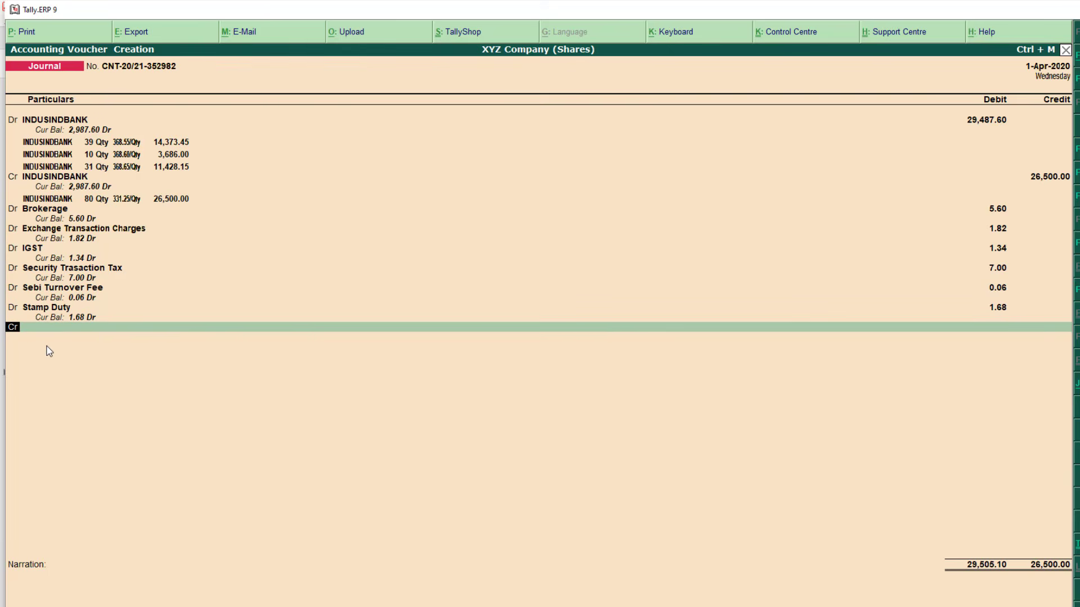
key("Return")
key("alt+Tab")
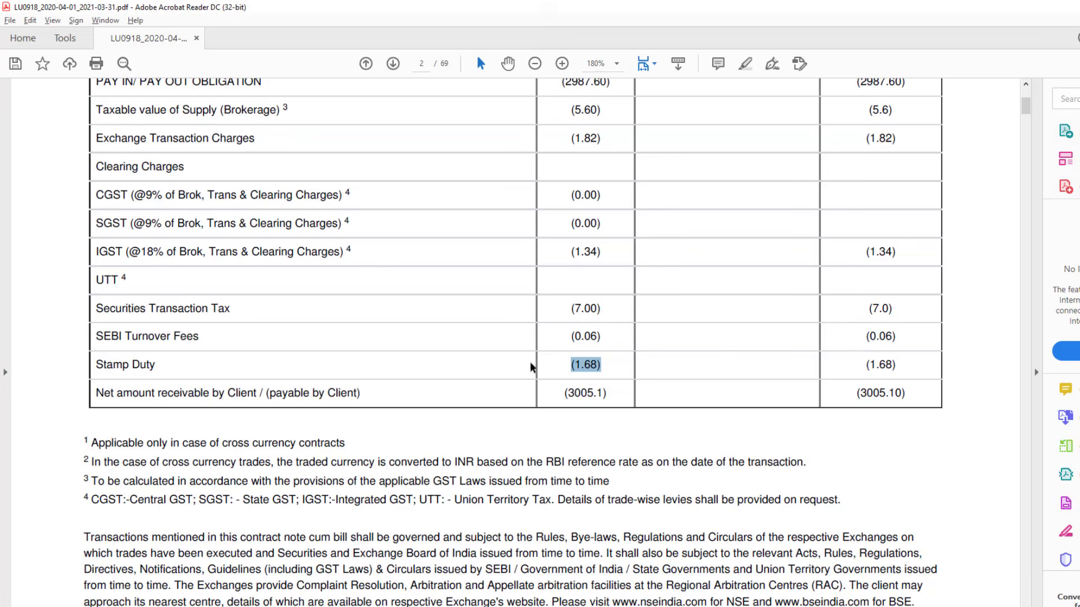
scroll(940, 200, "up", 10)
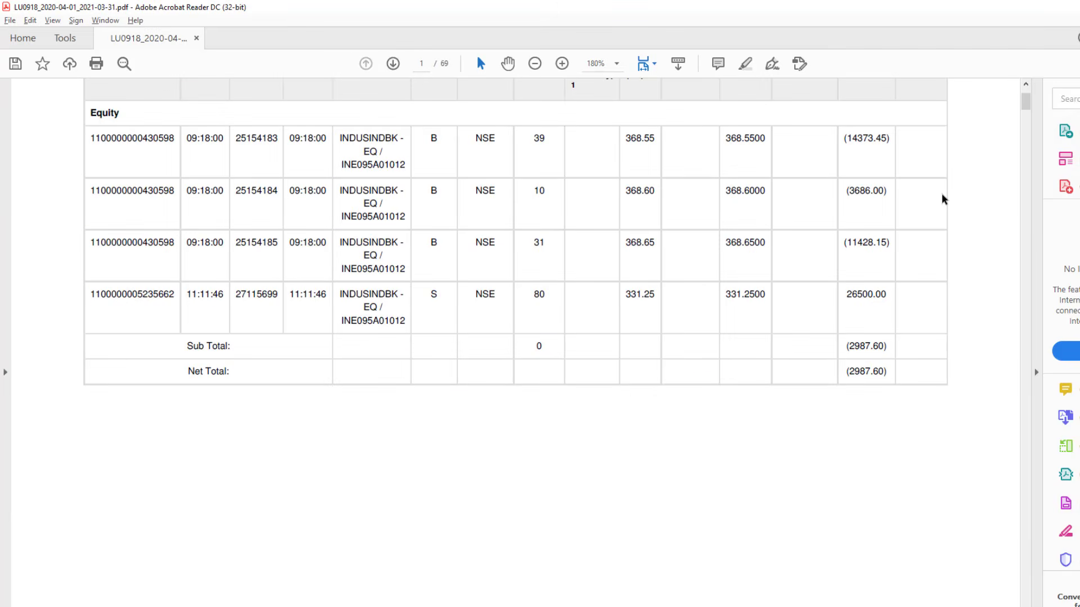
scroll(940, 220, "up", 8)
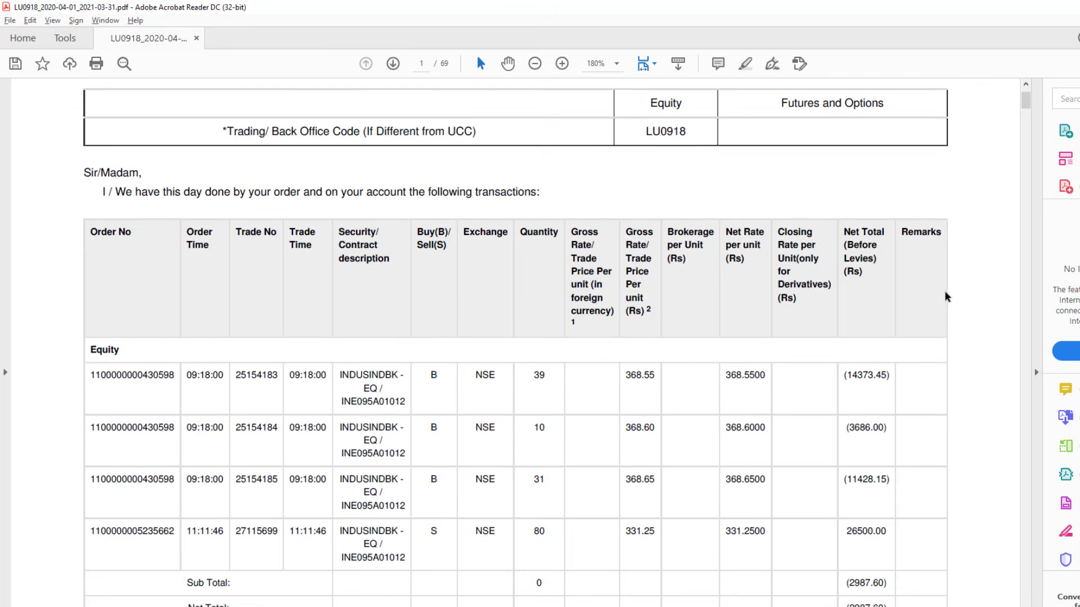
scroll(945, 297, "up", 3)
key("alt+Tab")
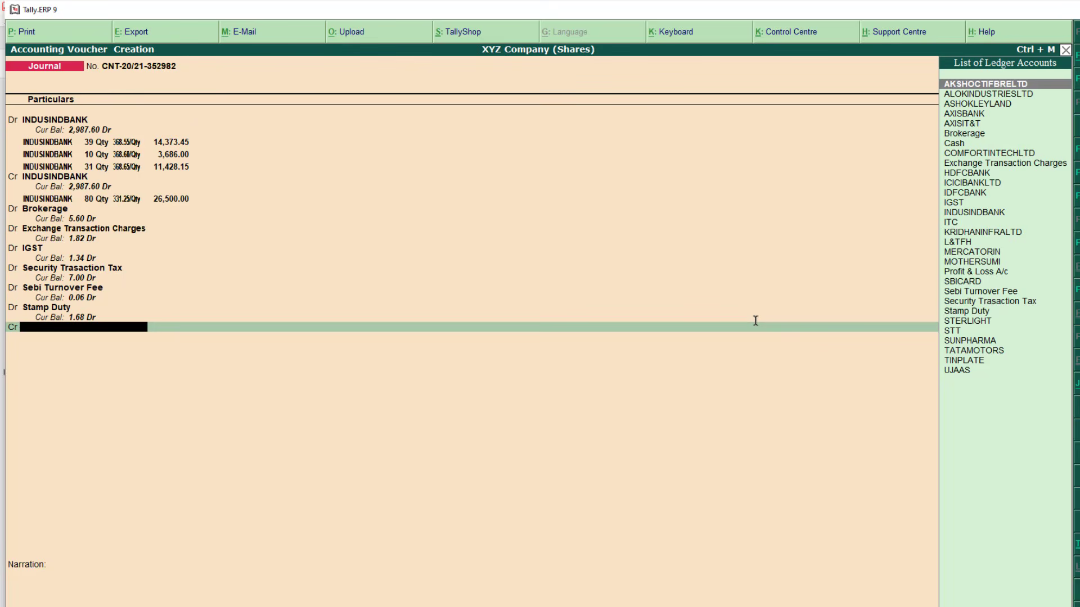
Create a Zerodha Broking Ltd ledger under Sundry Creditors for the credit line
key("alt+c")
type("Ze")
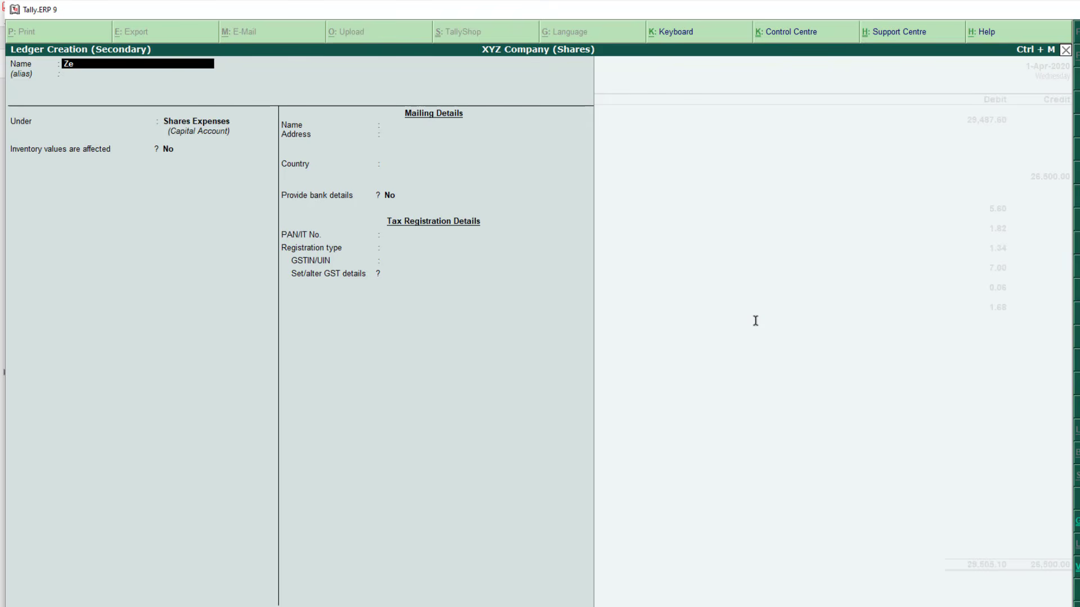
type("rodha Broking Ltd")
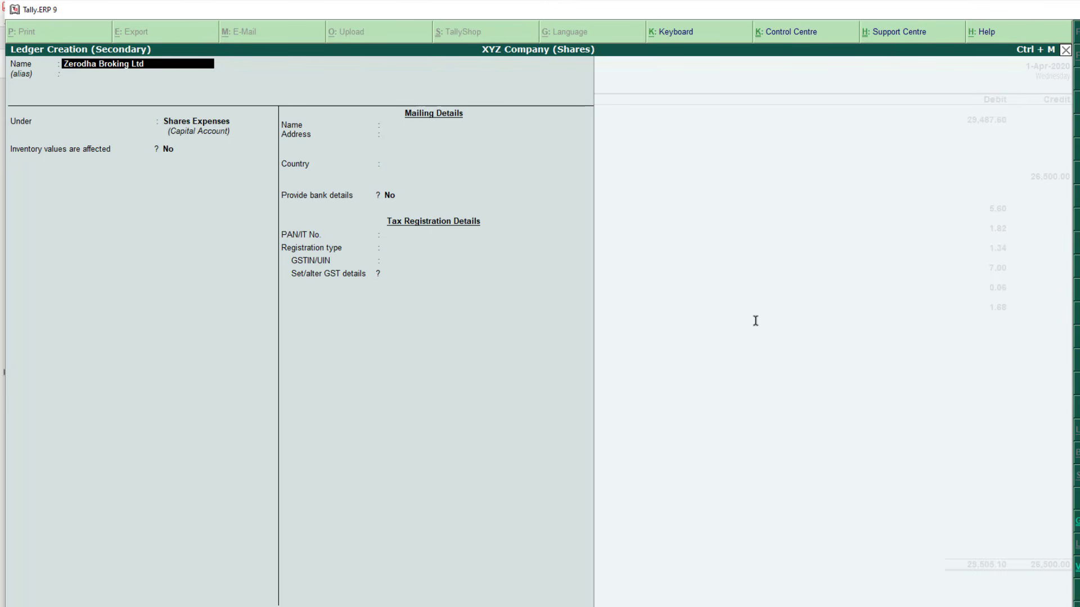
key("Return")
type("sundry")
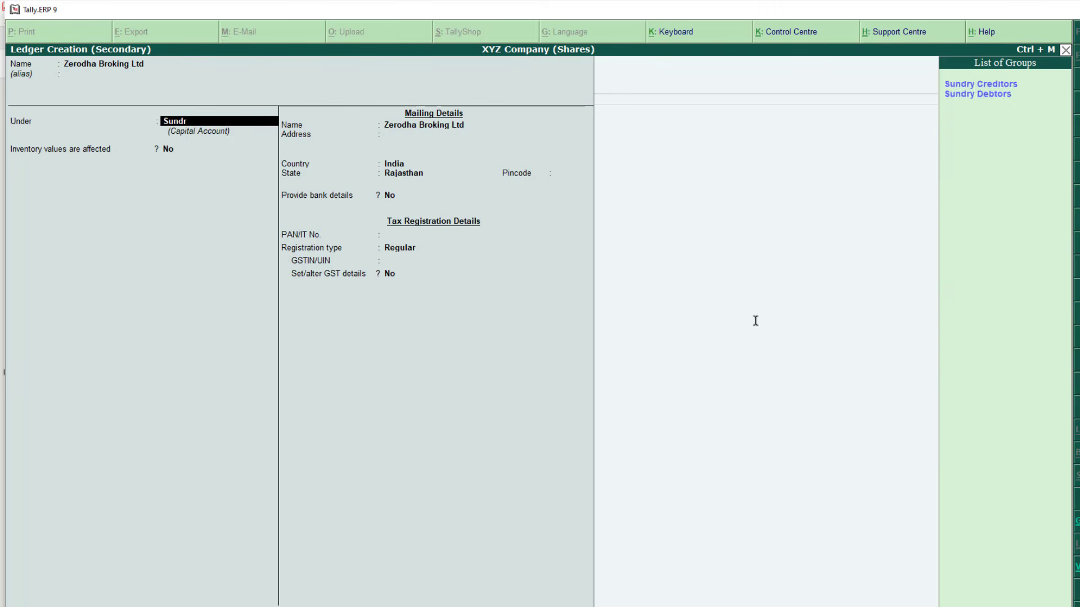
key("Return")
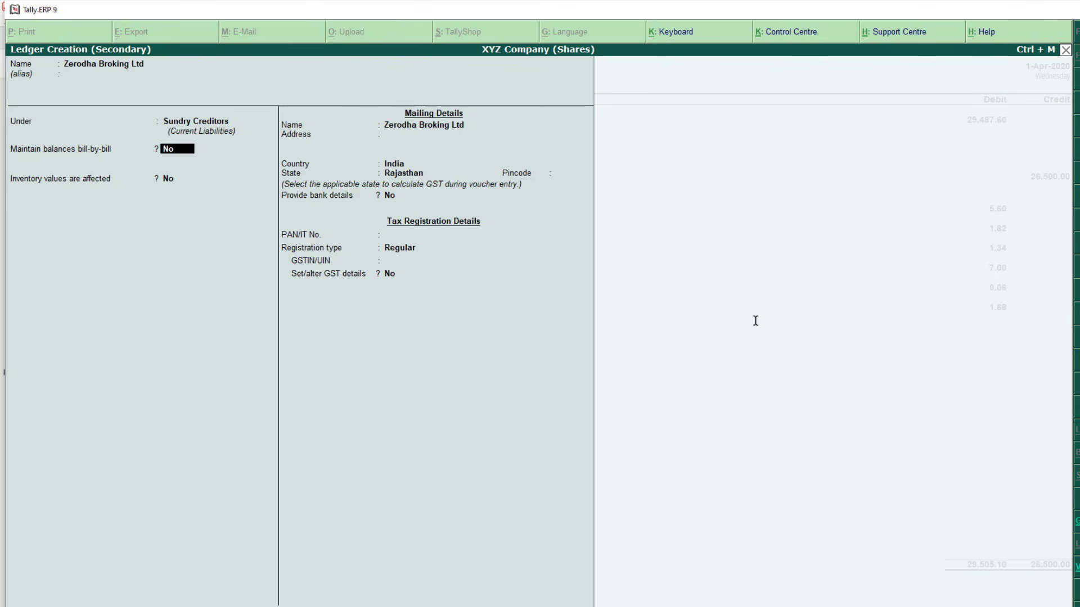
key("Return")
key("Return")
key("Return")
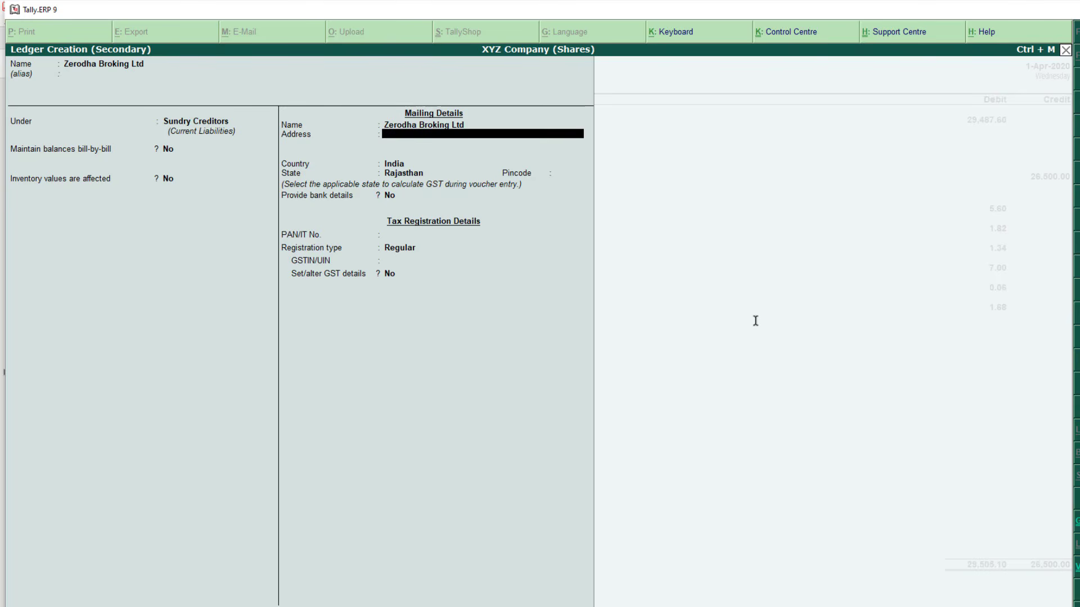
key("Return")
key("Return")
key("Return")
key("Return")
key("Return")
key("Return")
key("Return")
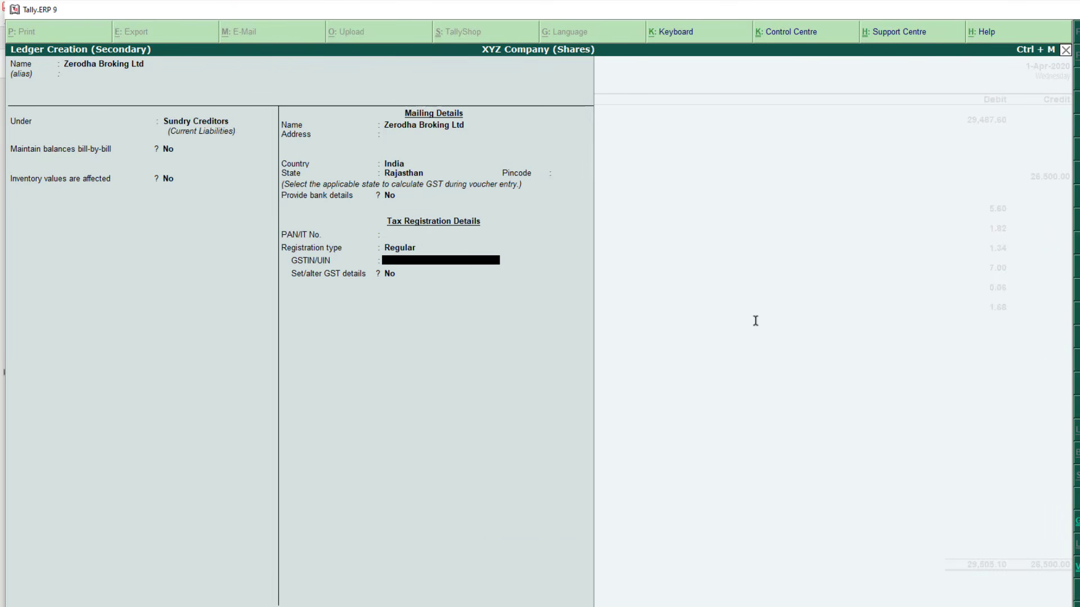
key("Return")
key("Return")
key("Return")
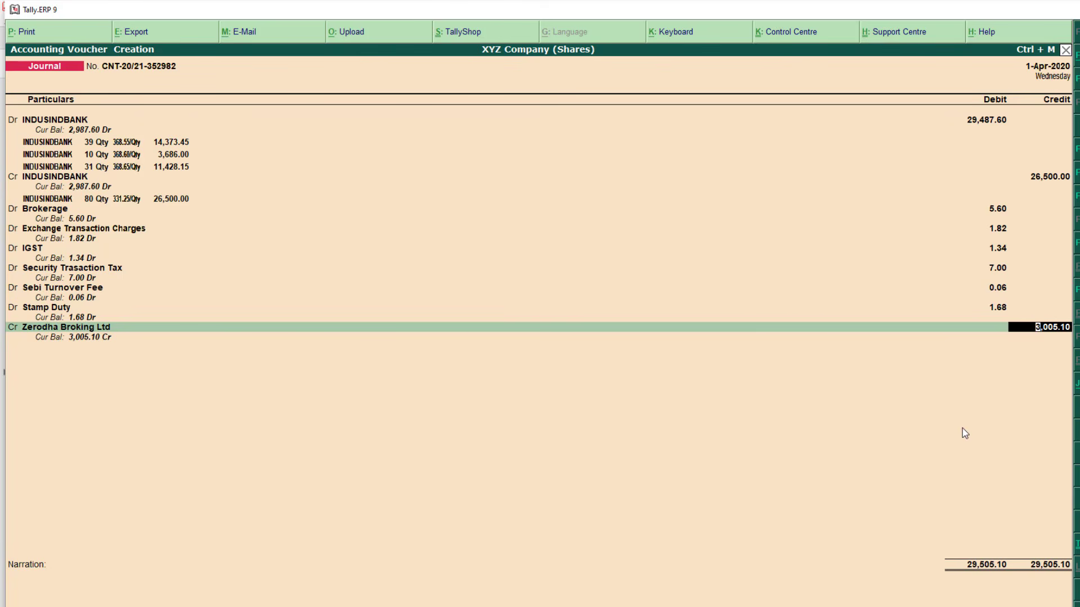
Verify the contract note's net amount payable of 3005.10
key("alt+Tab")
scroll(863, 366, "down", 5)
scroll(865, 375, "down", 10)
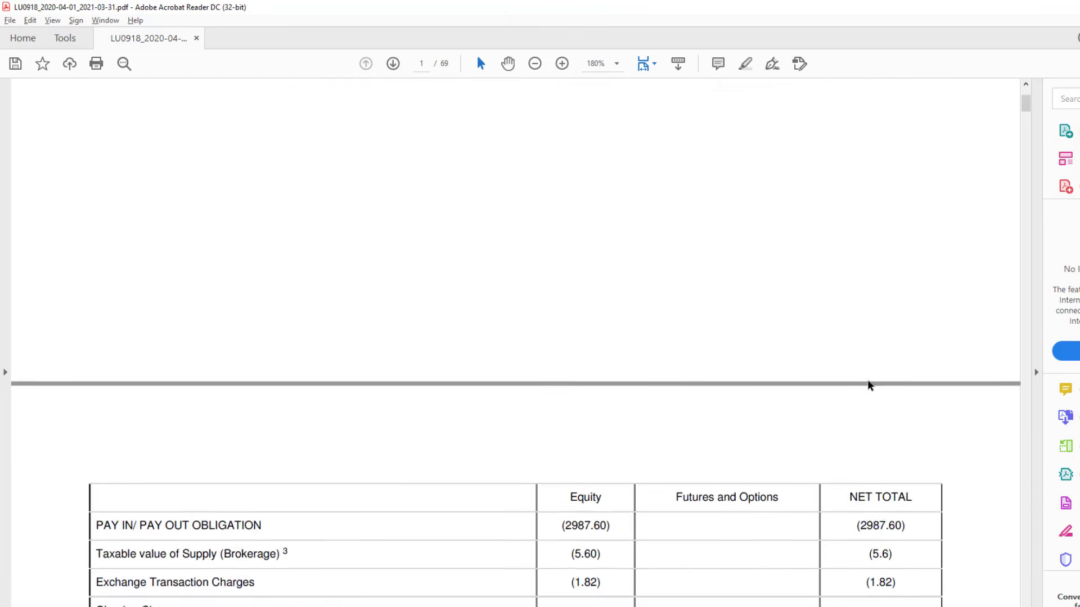
left_click_drag(856, 364, 902, 366)
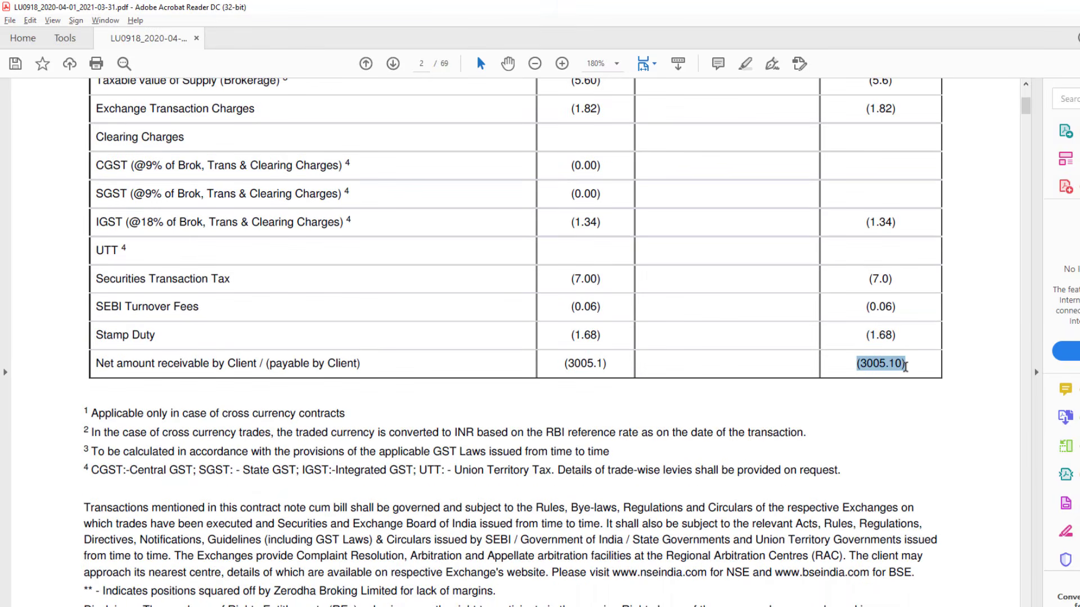
left_click(905, 380)
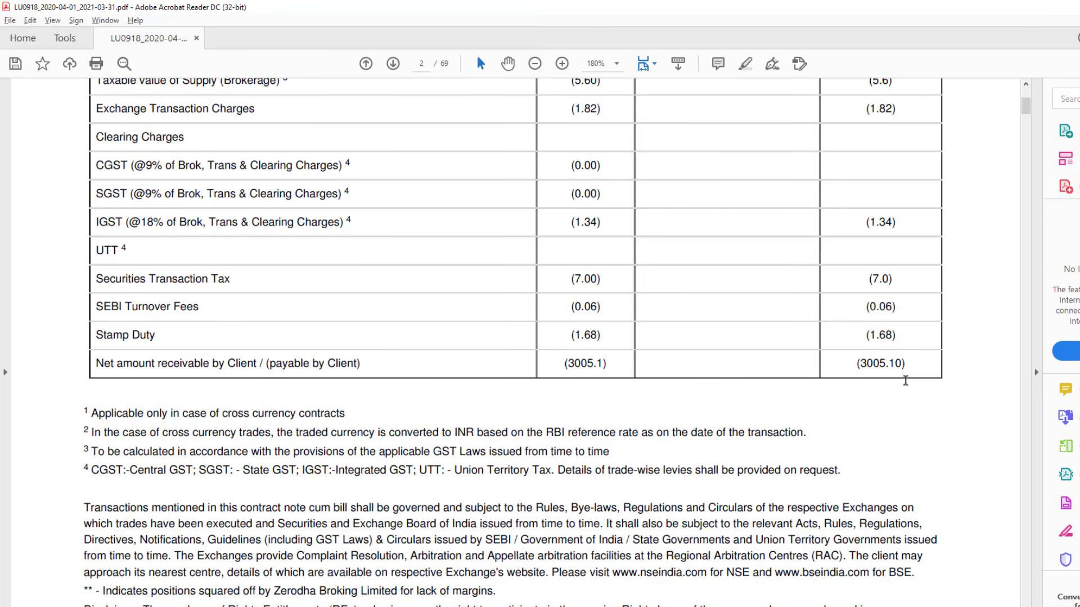
Save the contract-note journal without narration and return to the Gateway of Tally
key("alt+Tab")
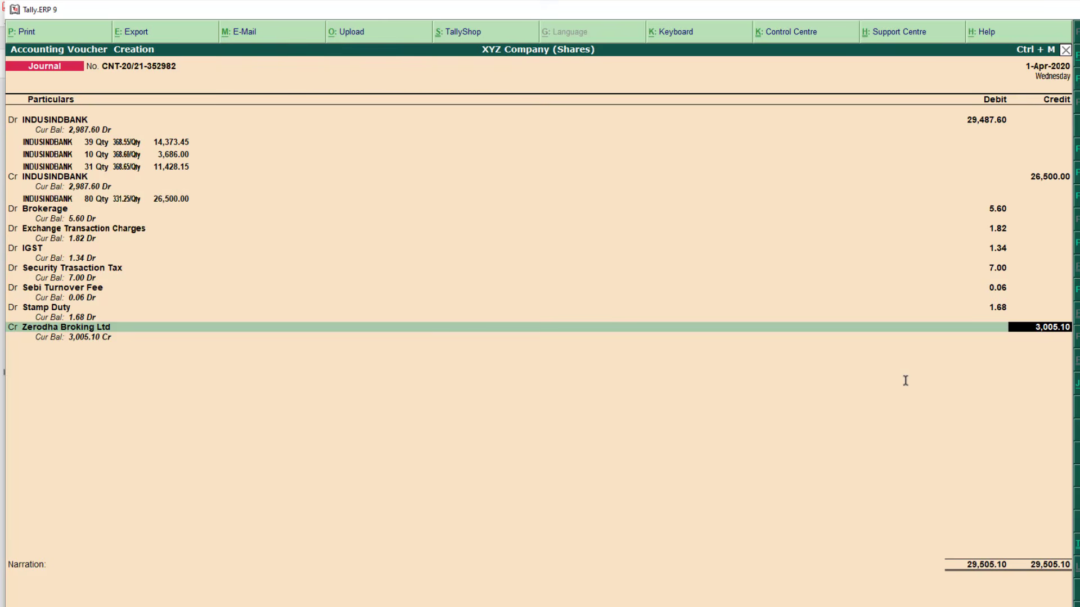
key("Return")
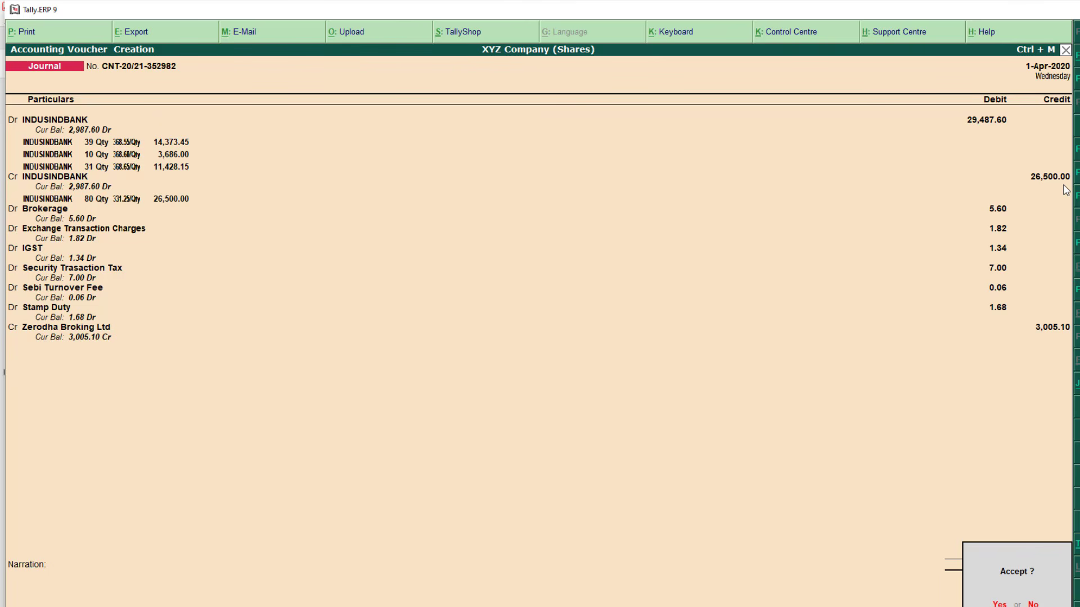
key("Return")
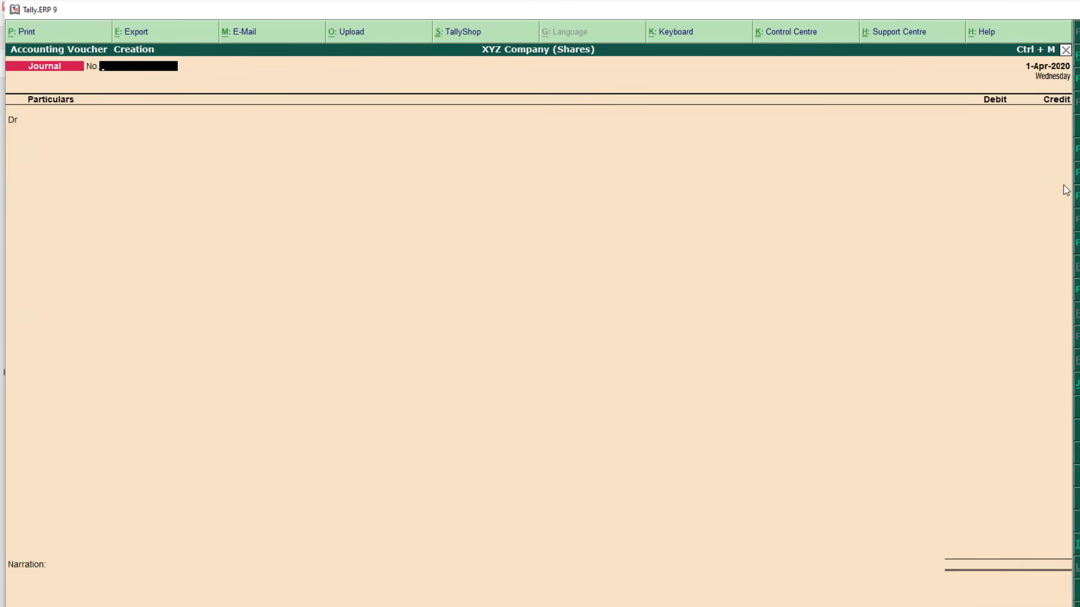
key("Escape")
key("Return")
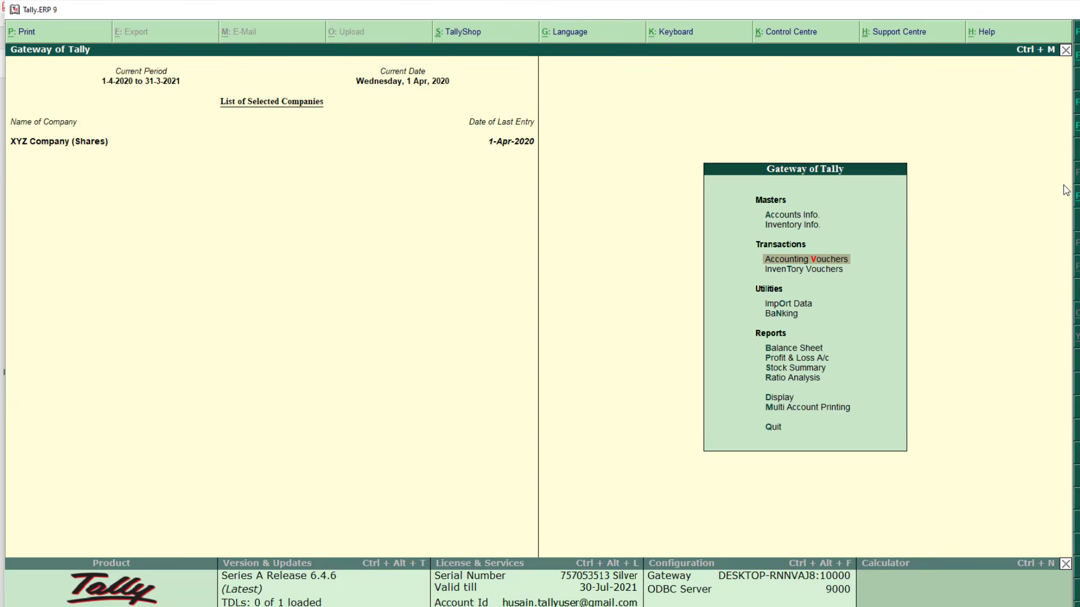
View the INDUSINDBANK ledger report's 2,987.60 closing balance, then start a new journal voucher
key("Down")
key("Down")
key("Down")
key("Down")
key("Down")
key("Down")
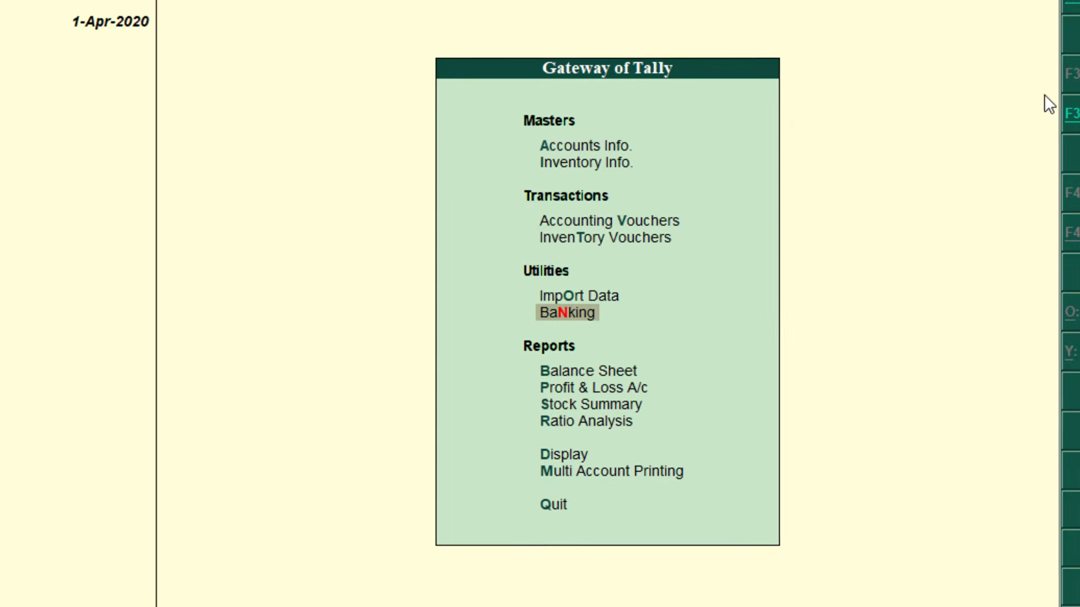
key("Down")
key("Down")
key("Return")
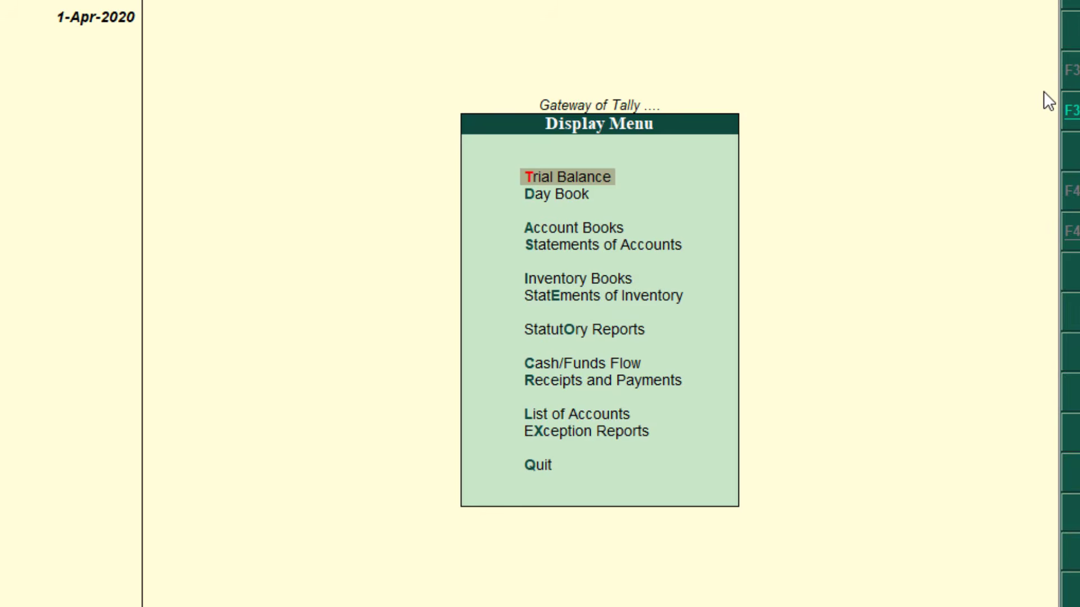
key("Down")
key("Down")
key("Return")
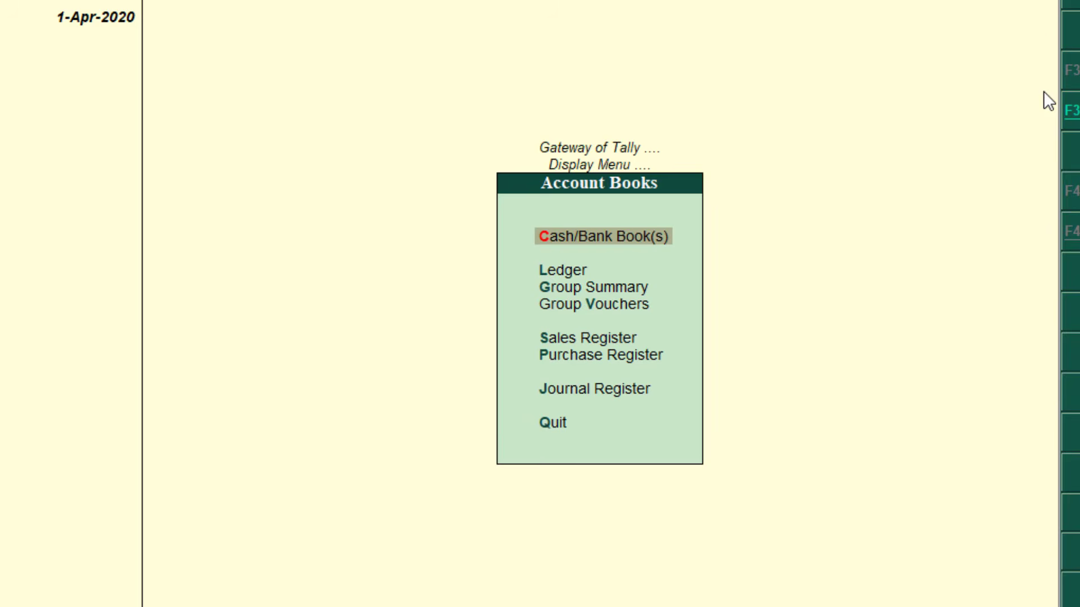
key("Down")
key("Return")
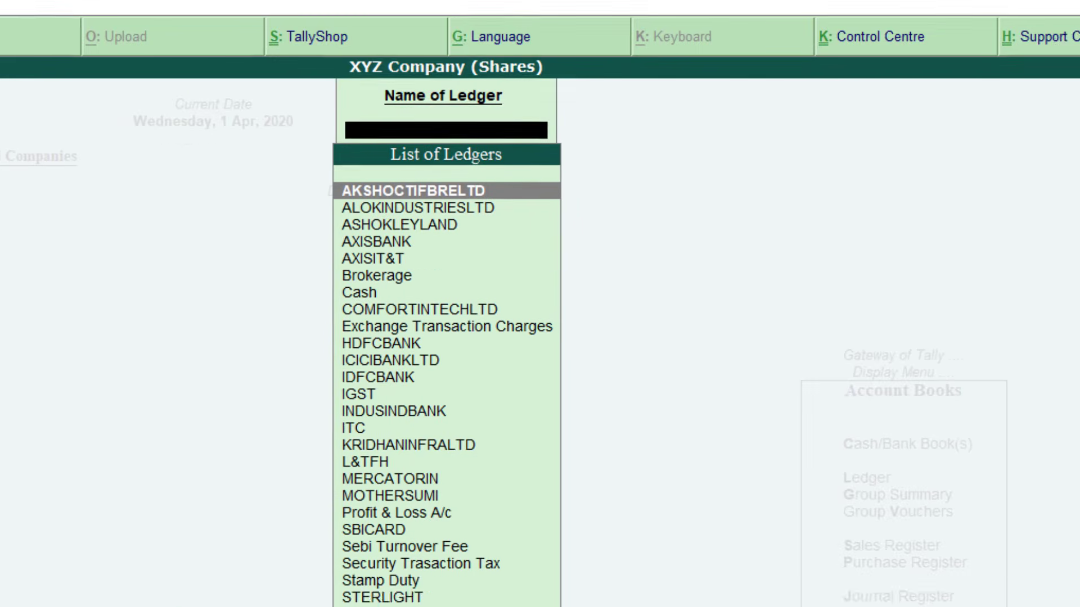
type("indus")
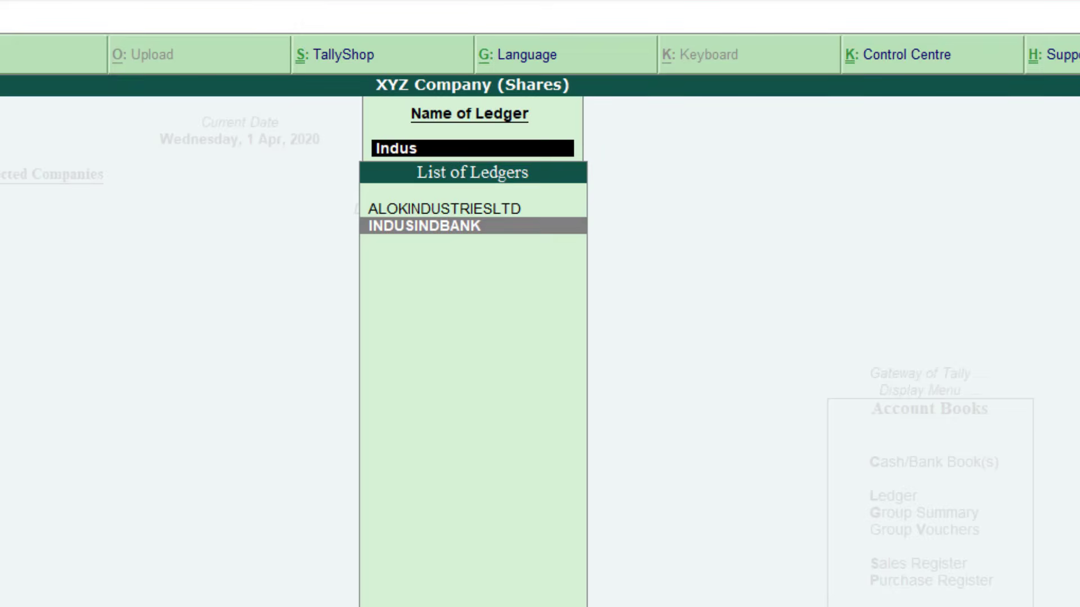
key("Return")
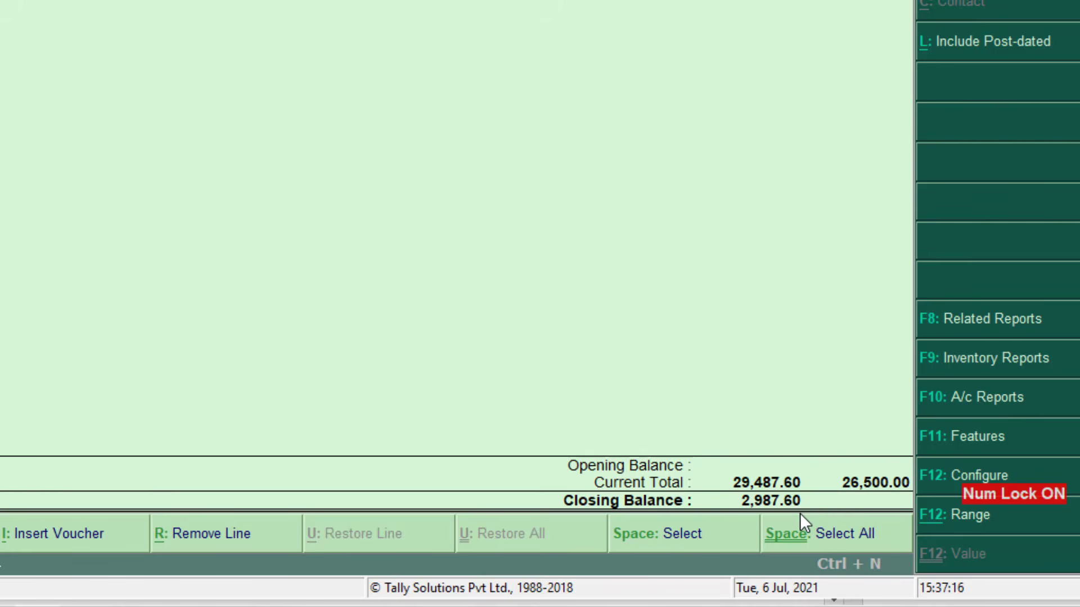
key("alt+i")
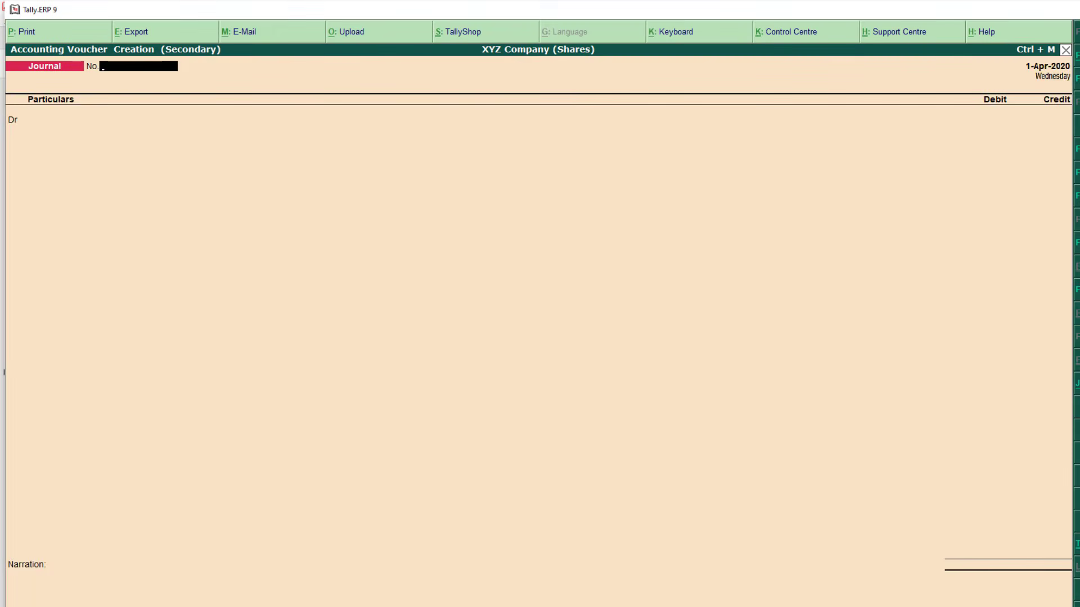
Enter voucher number 001 and start creating a ledger on the first Dr line
type("001")
key("Return")
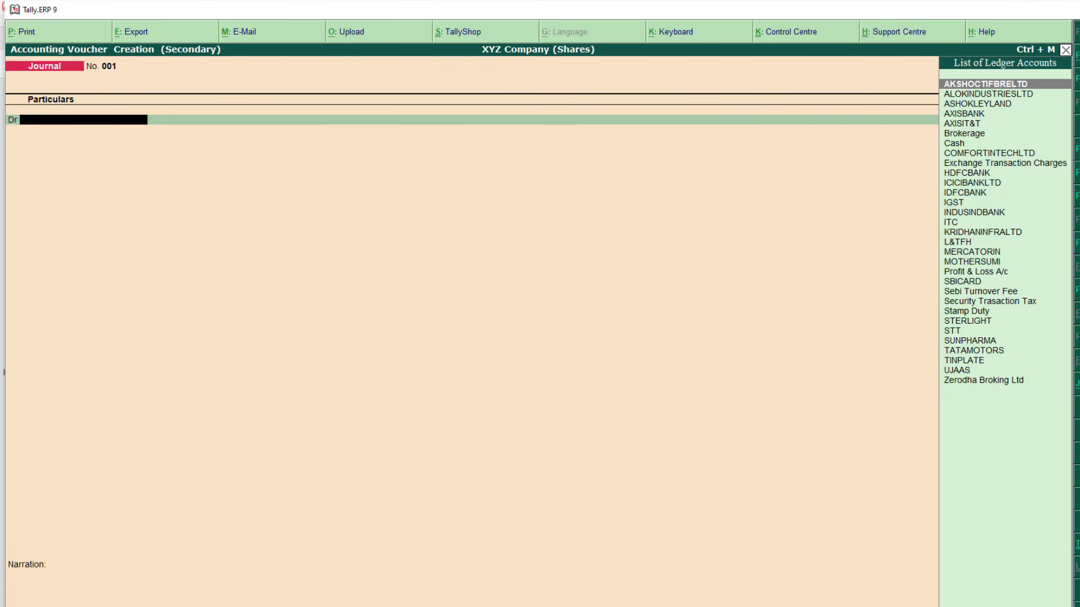
key("alt+c")
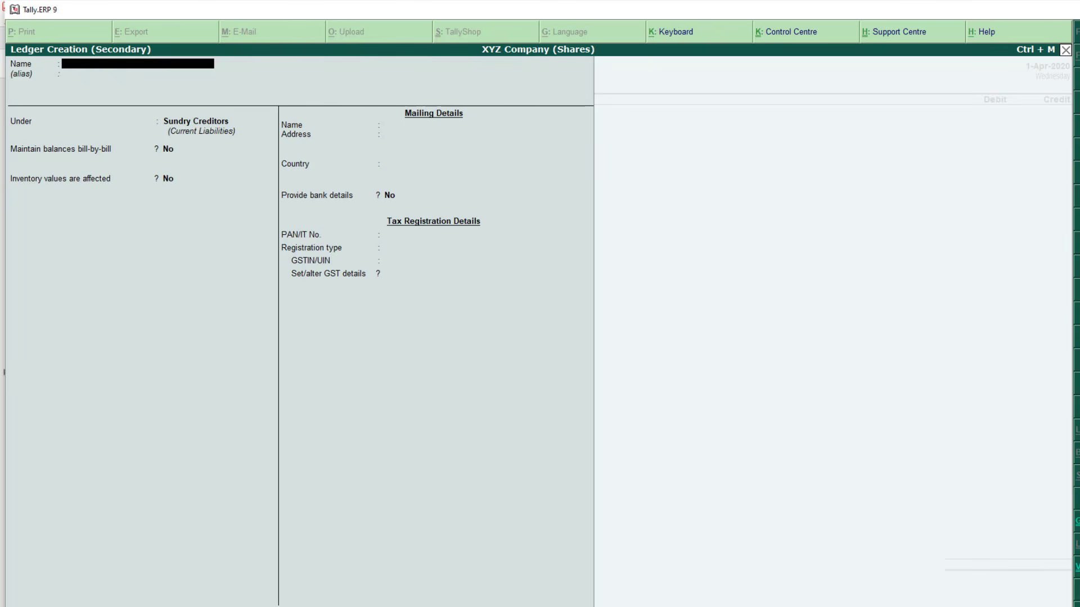
Create the STCG ledger under Capital Account, correcting away from Indirect Incomes, and accept it
type("STCG")
key("Return")
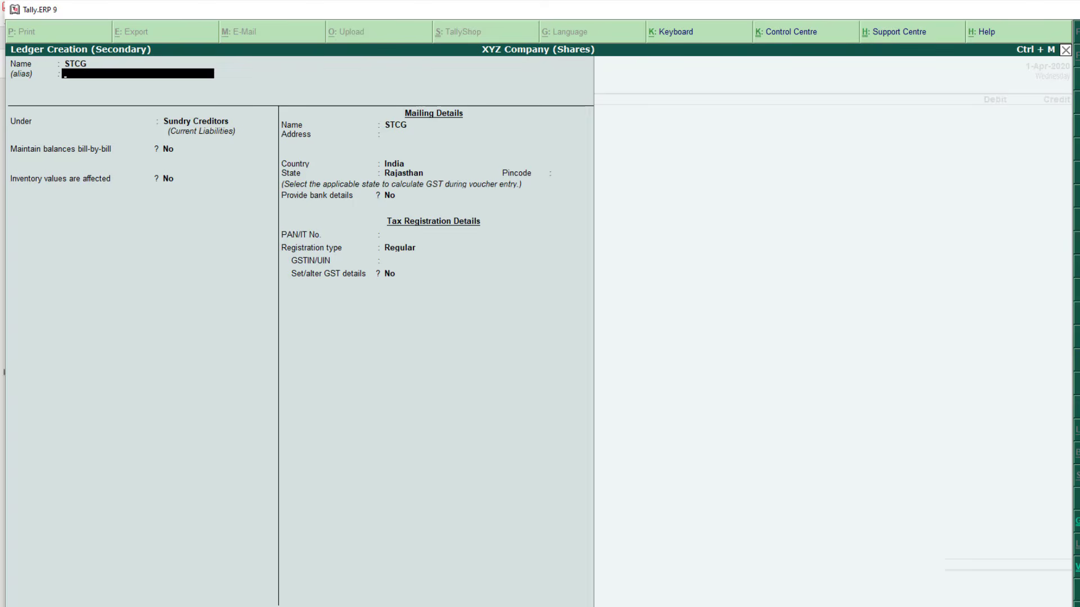
key("Return")
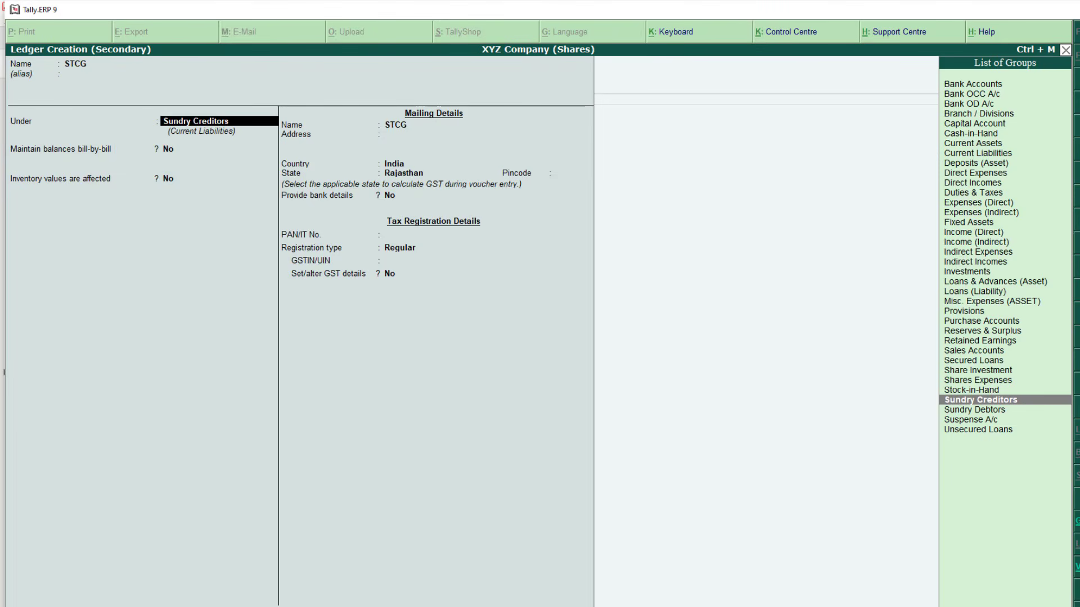
type("Capi")
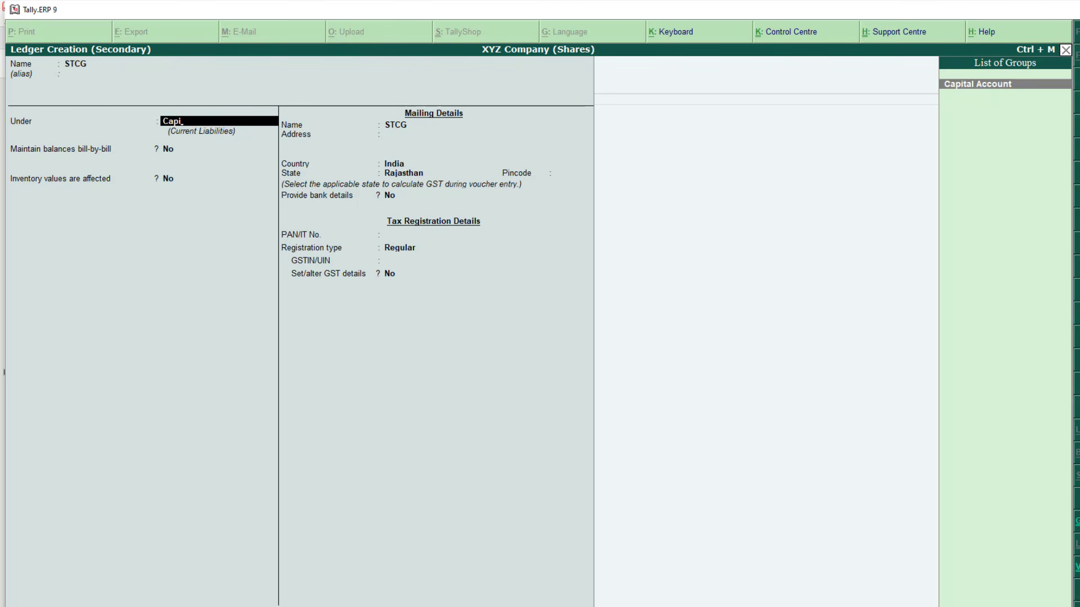
key("Return")
type("indi")
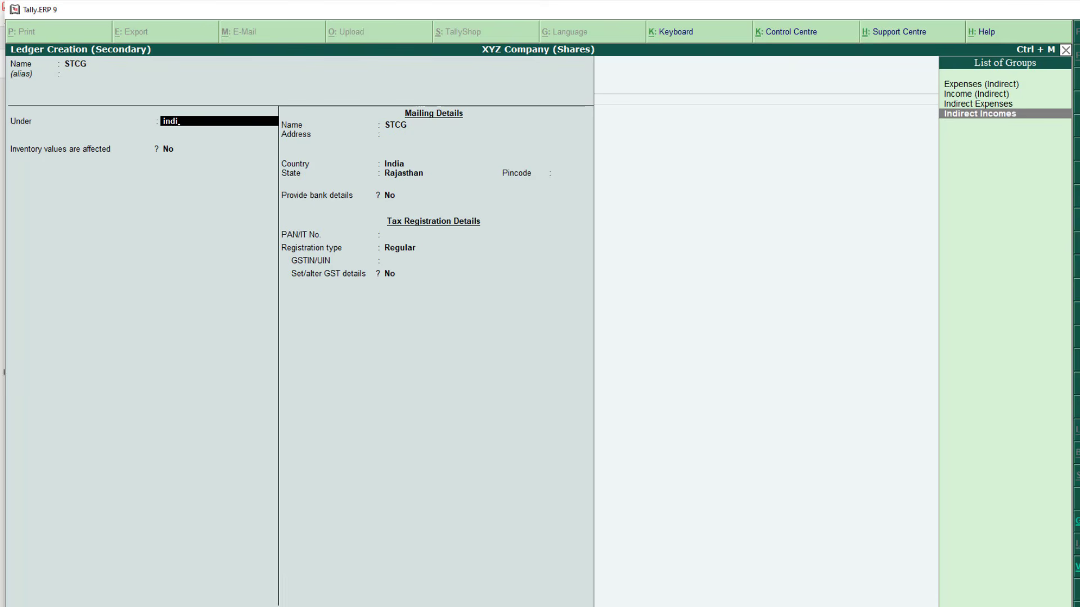
key("Return")
key("BackSpace")
type("capi")
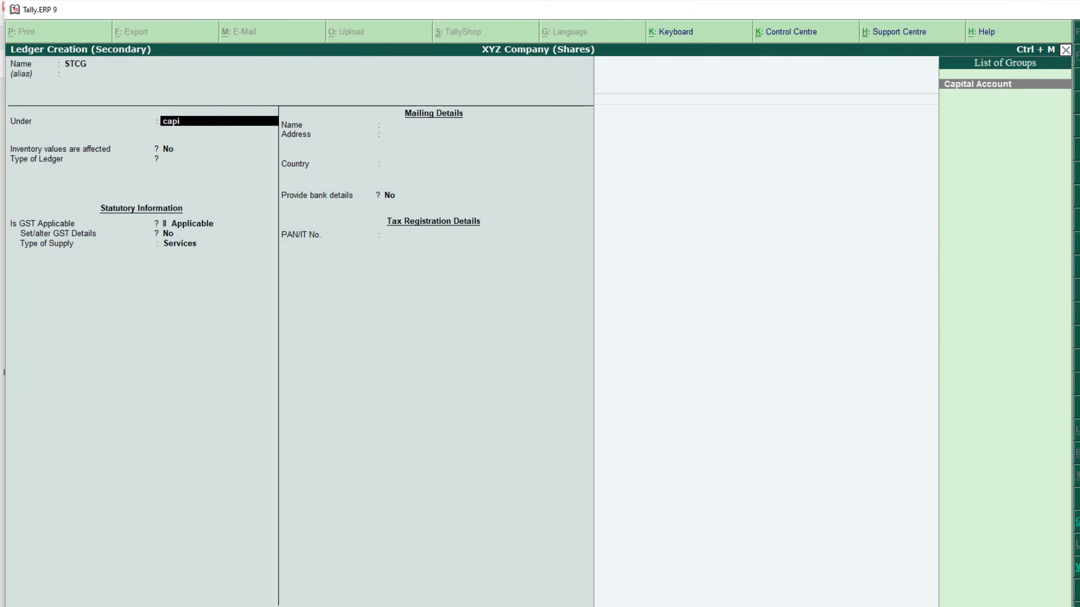
key("Return")
key("Return")
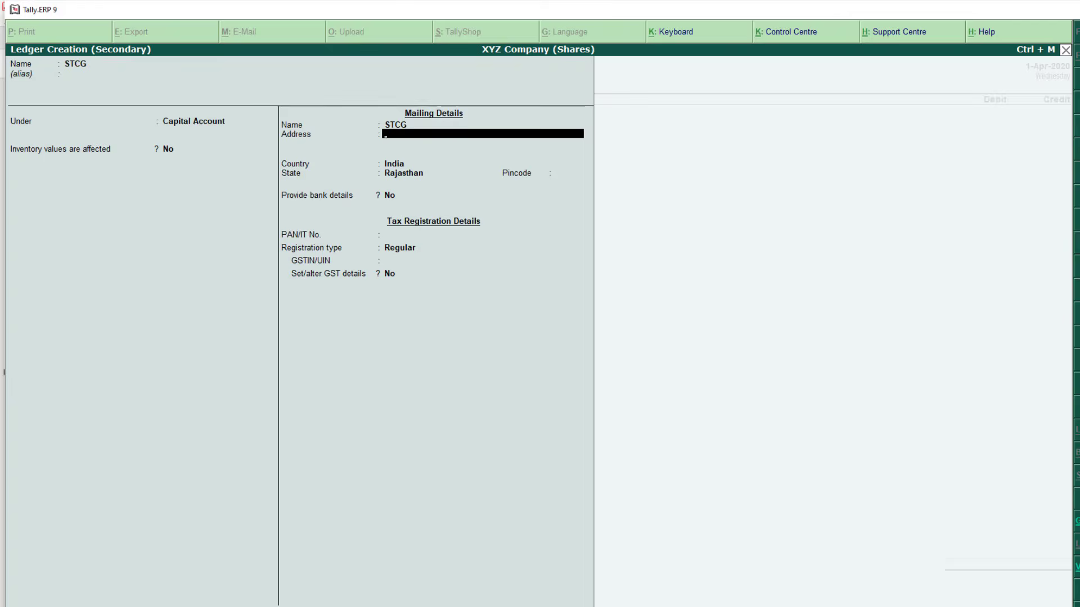
key("ctrl+a")
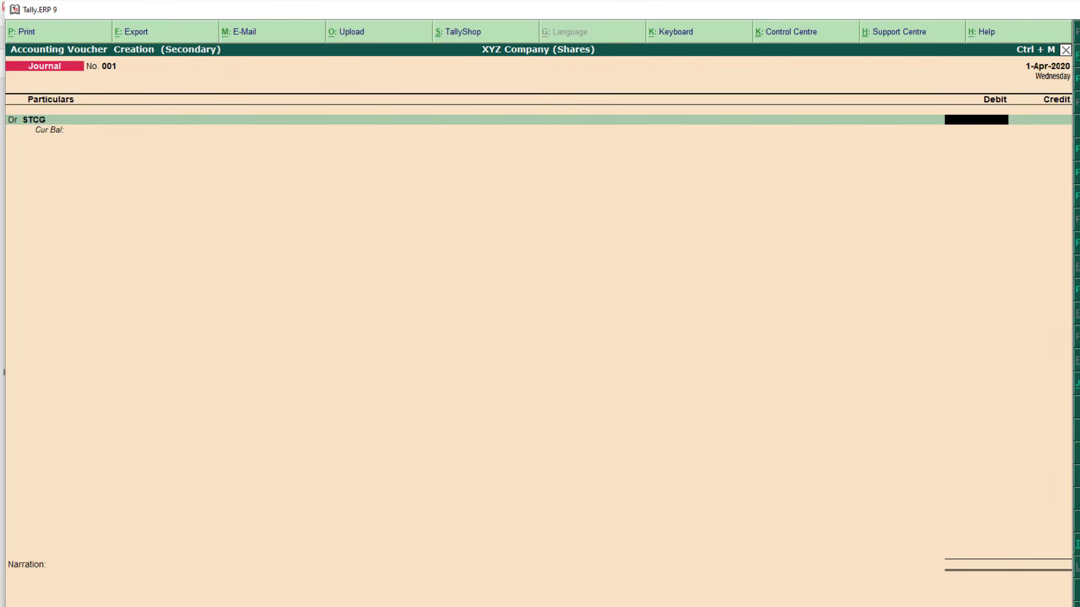
Debit STCG 2,987.60, credit INDUSINDBANK the same amount, and save journal 001
type("2987.60")
key("Return")
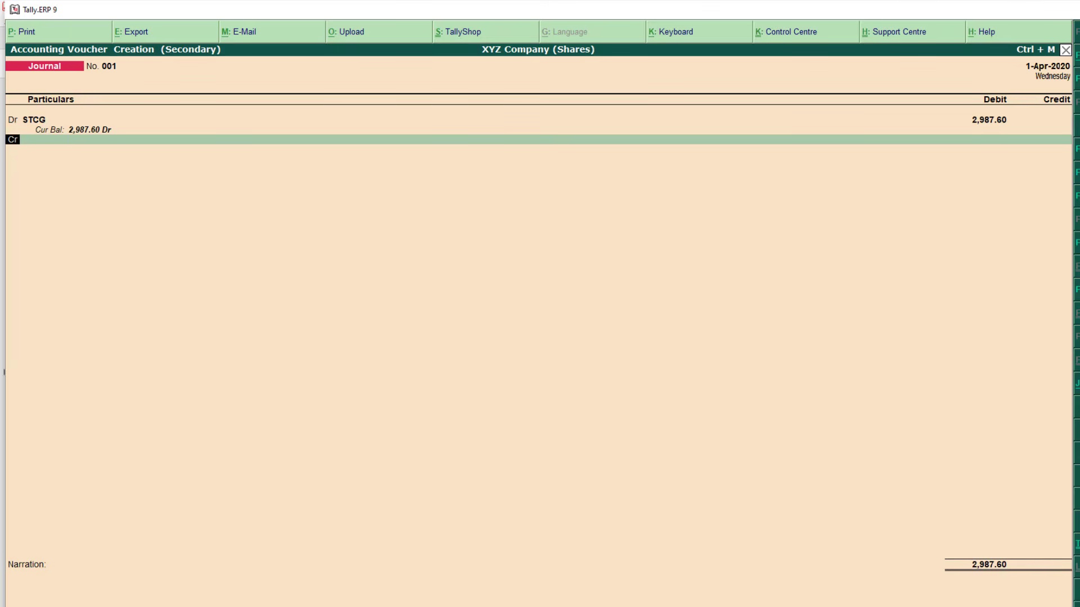
key("Return")
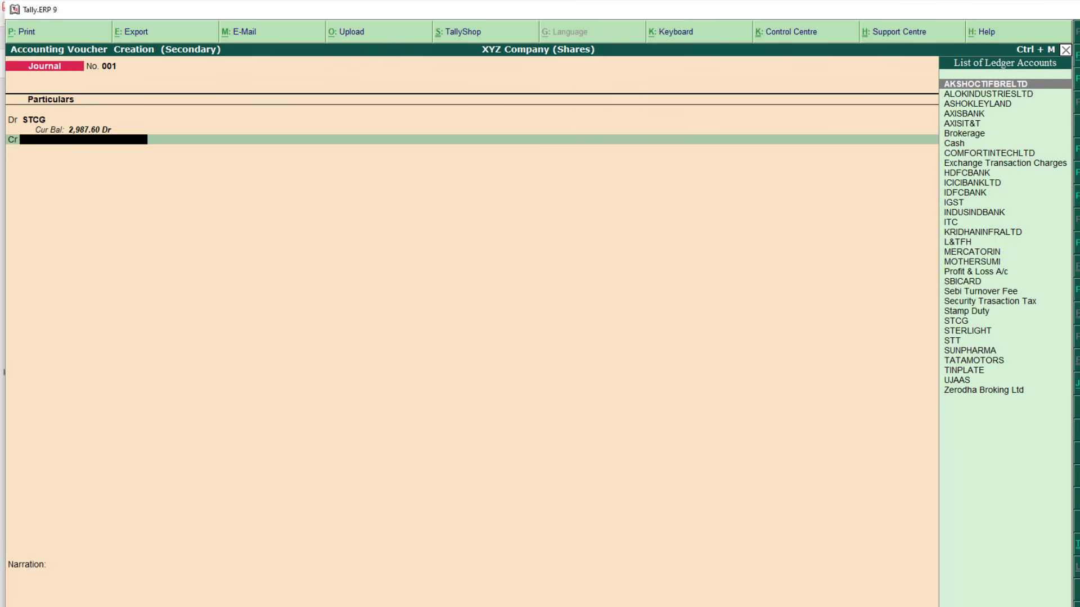
type("Indus")
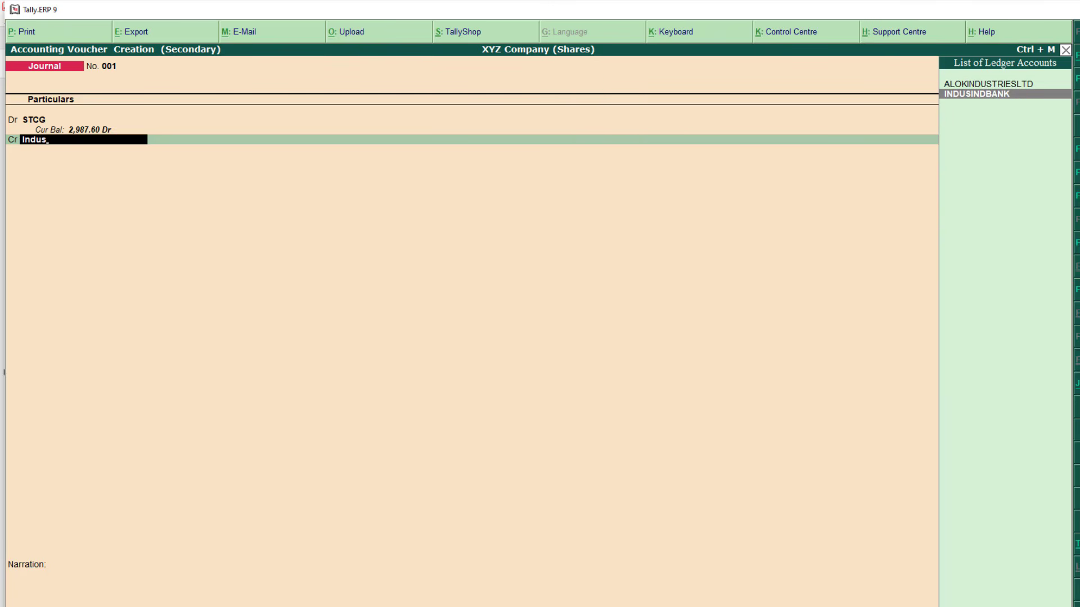
key("Return")
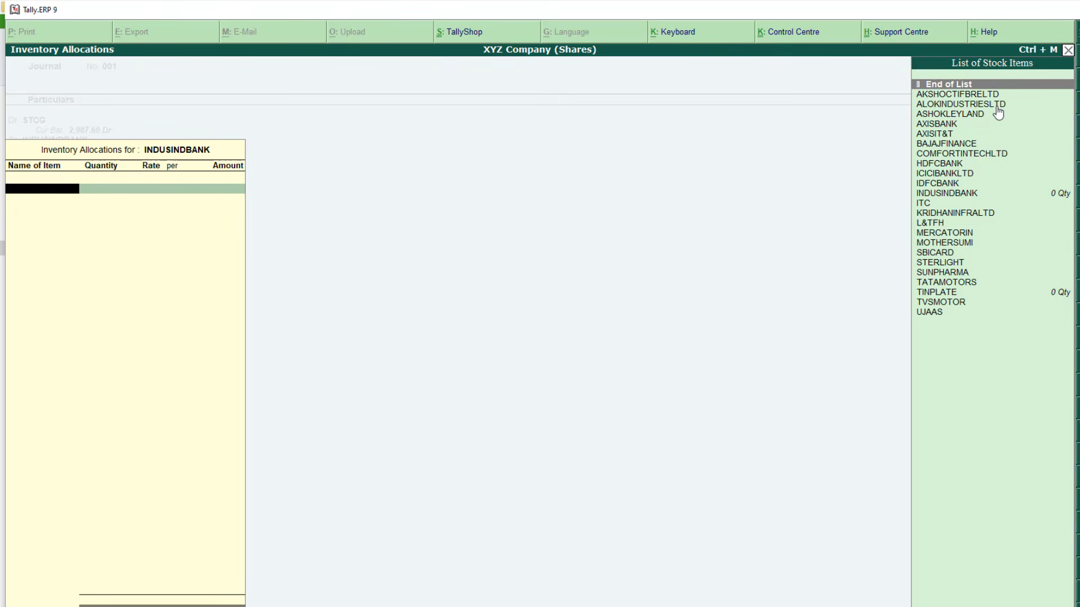
key("Return")
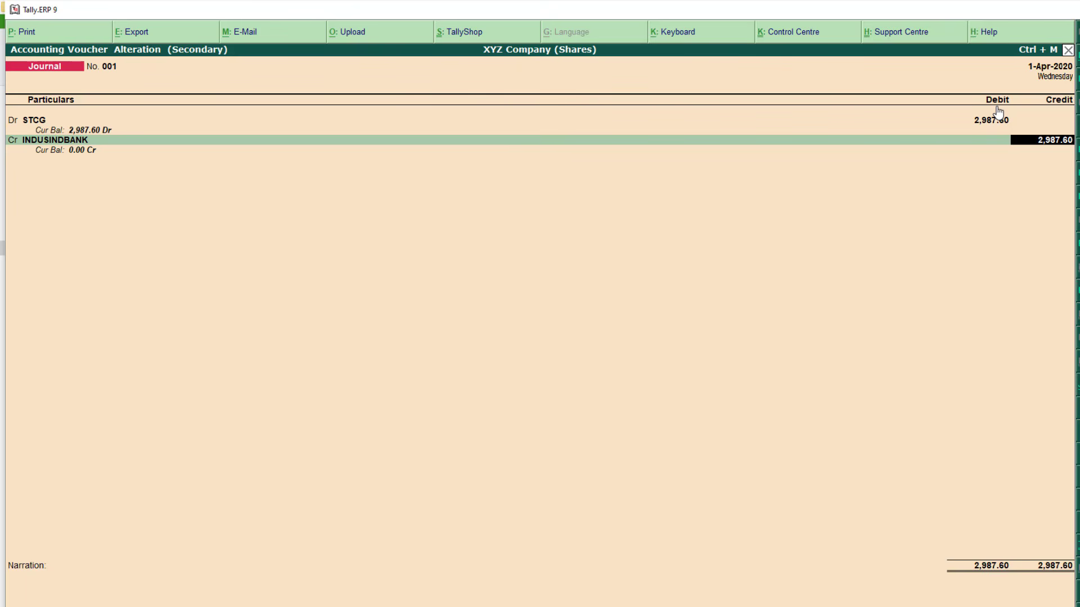
key("Return")
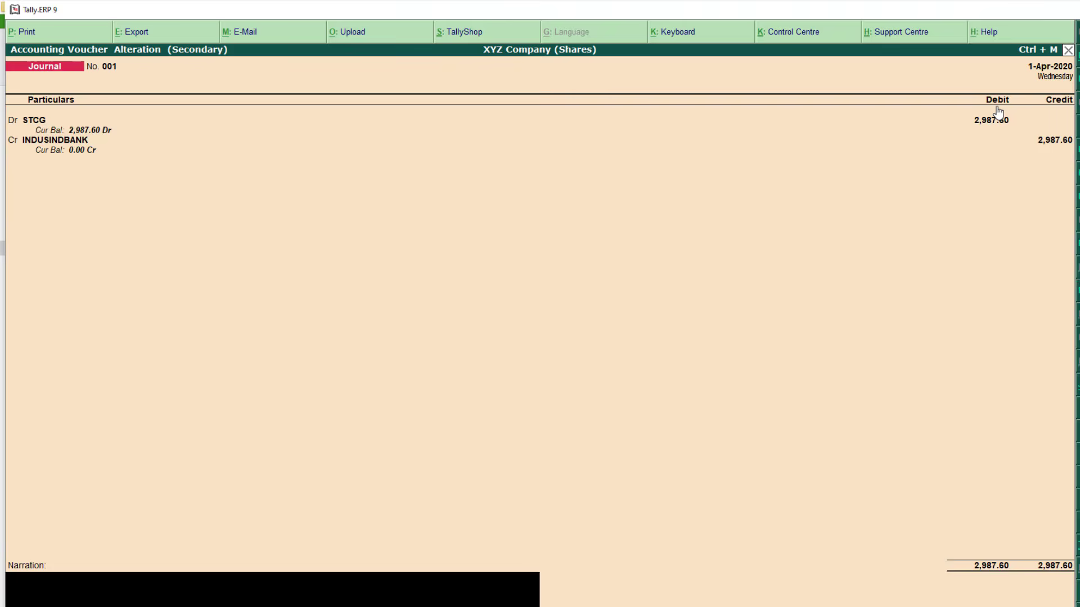
key("Return")
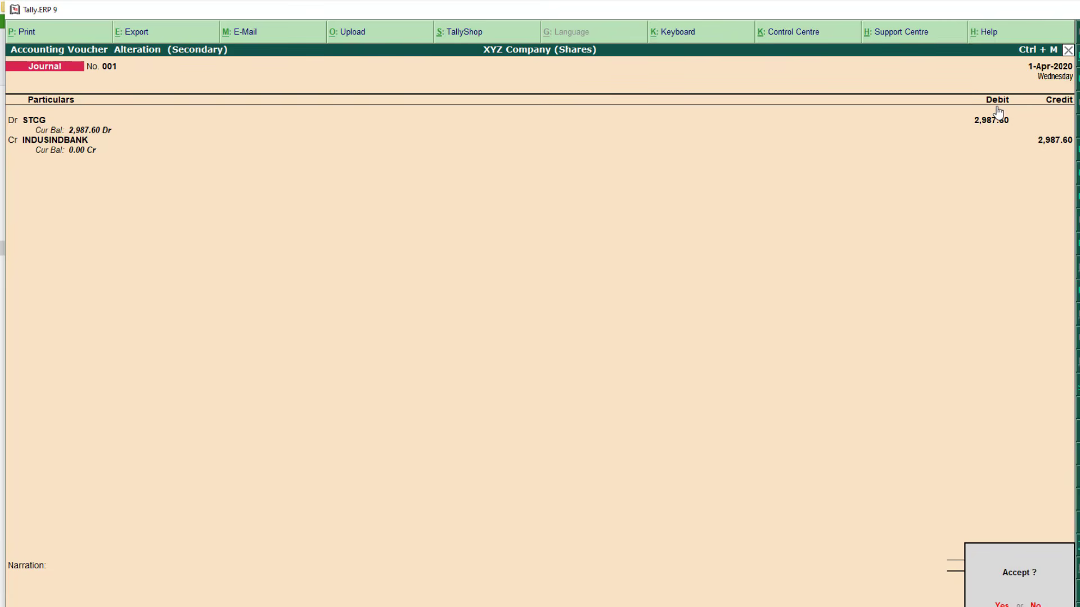
key("Return")
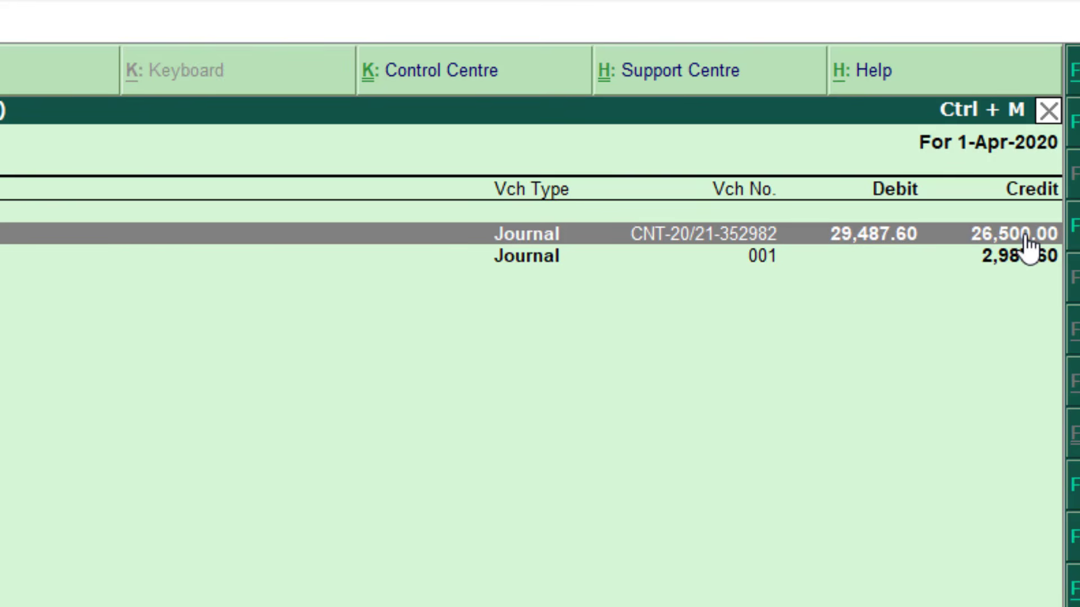
left_click(1025, 263)
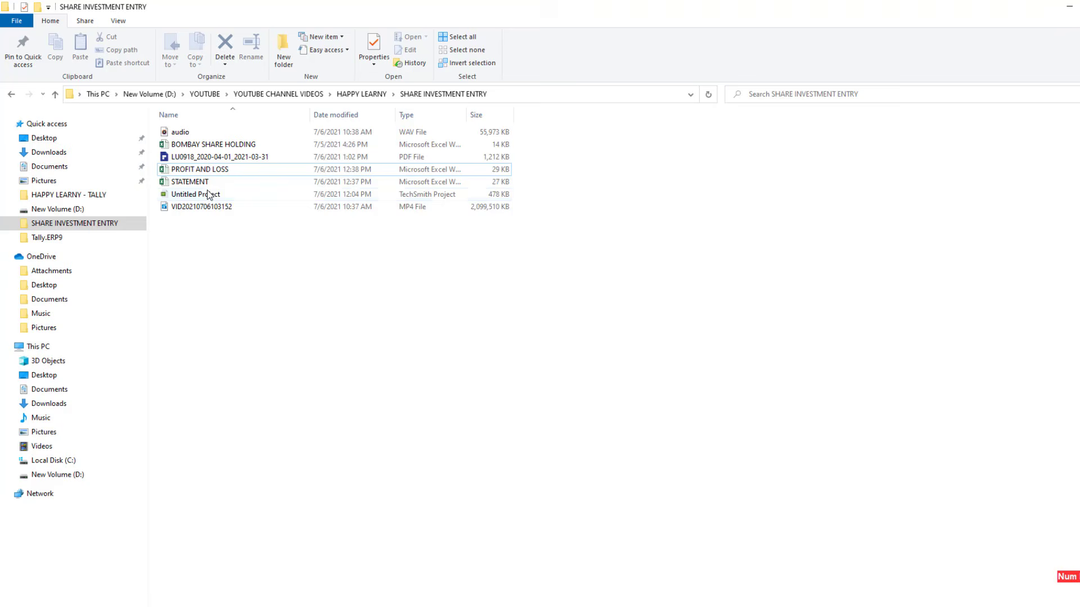
double_click(216, 170)
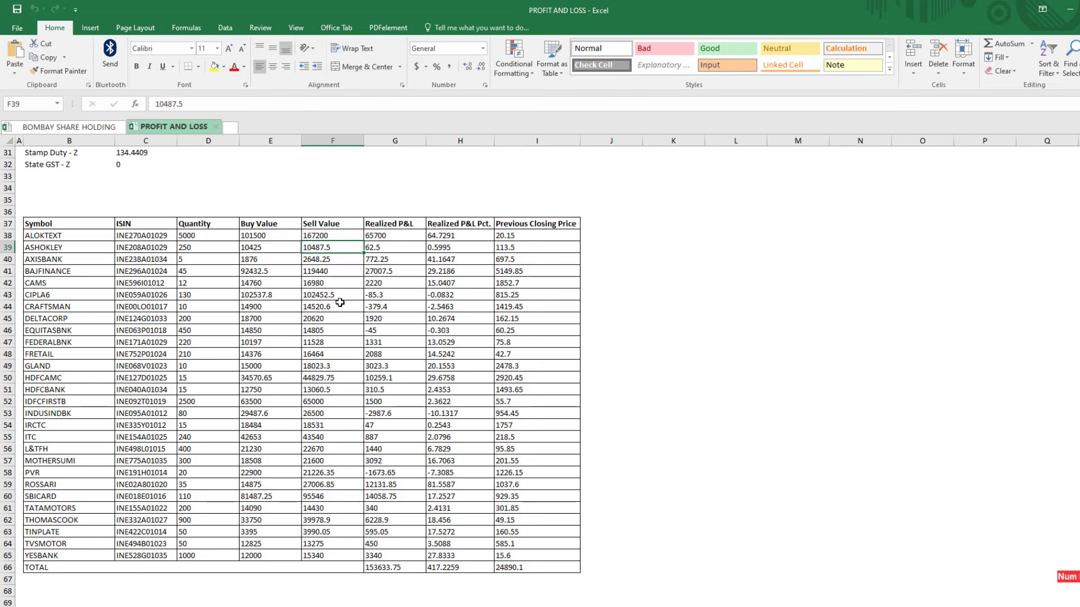
left_click_drag(69, 240, 90, 518)
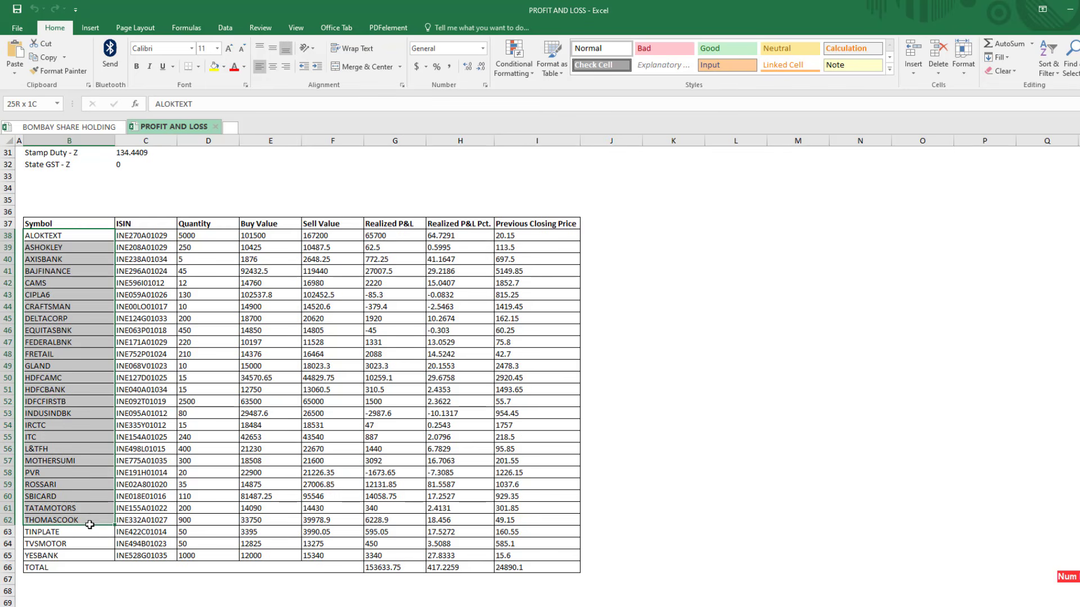
left_click(228, 317)
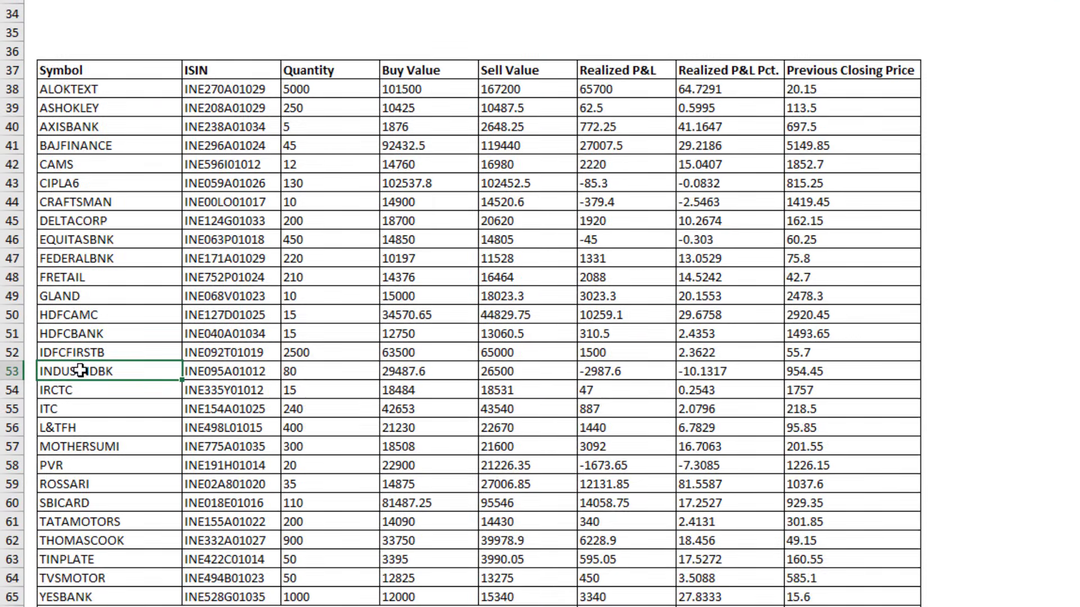
left_click(50, 412)
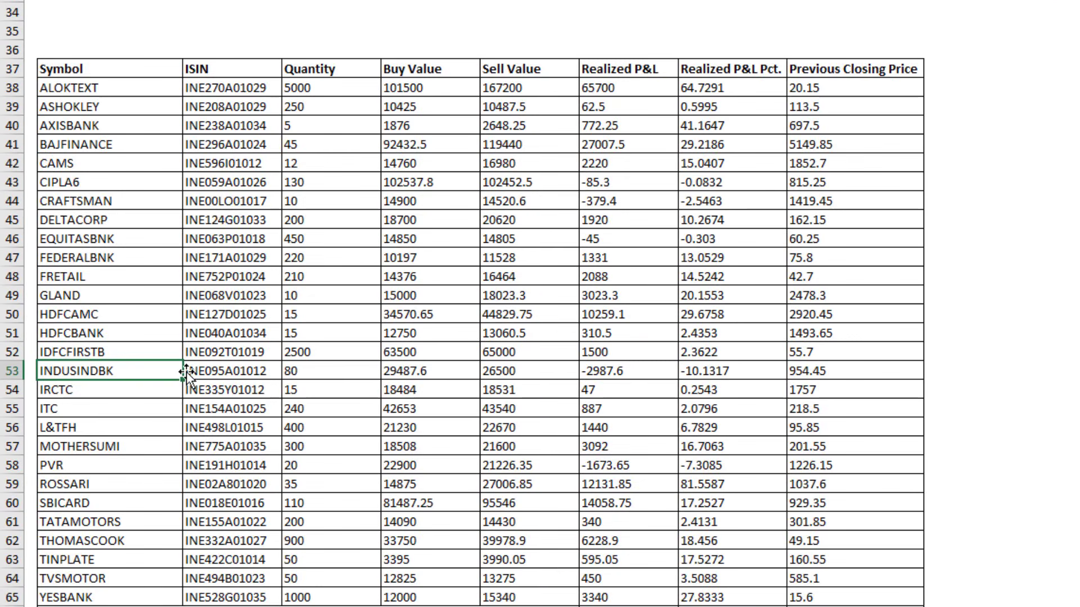
left_click(634, 372)
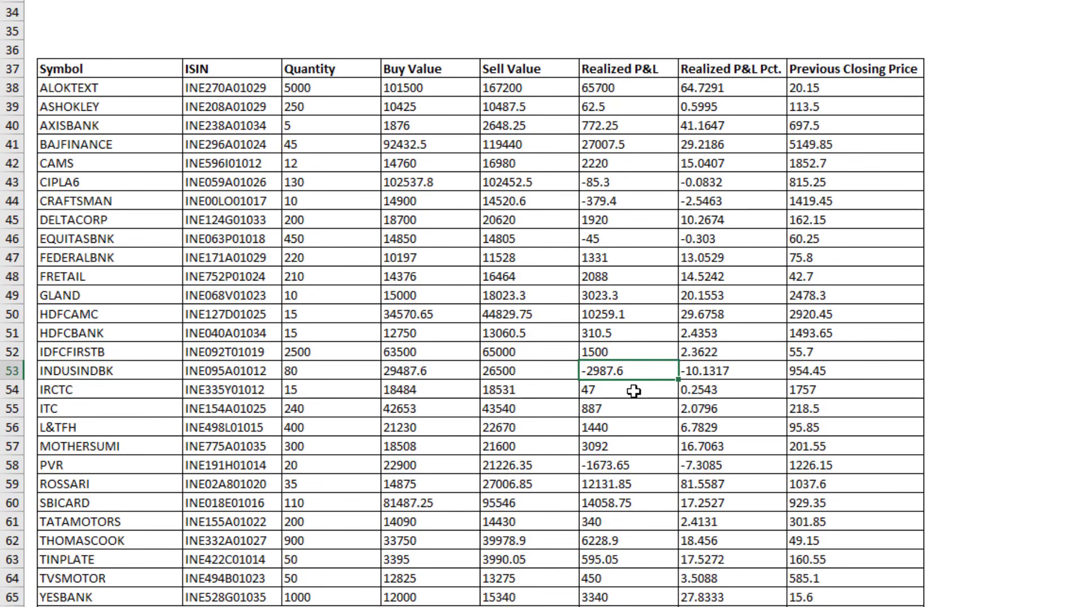
left_click(425, 370)
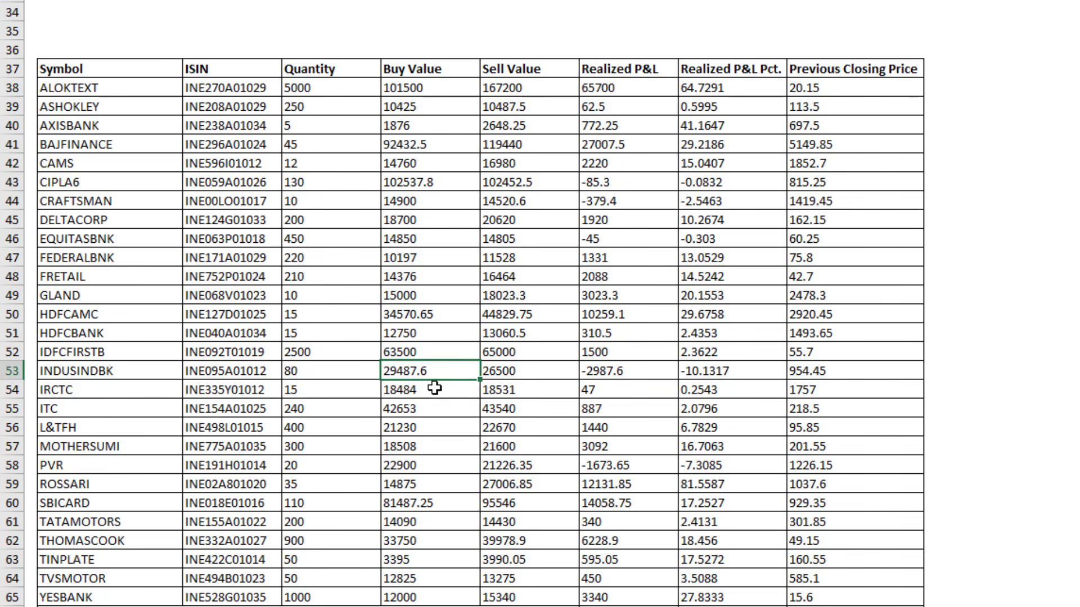
left_click(504, 378)
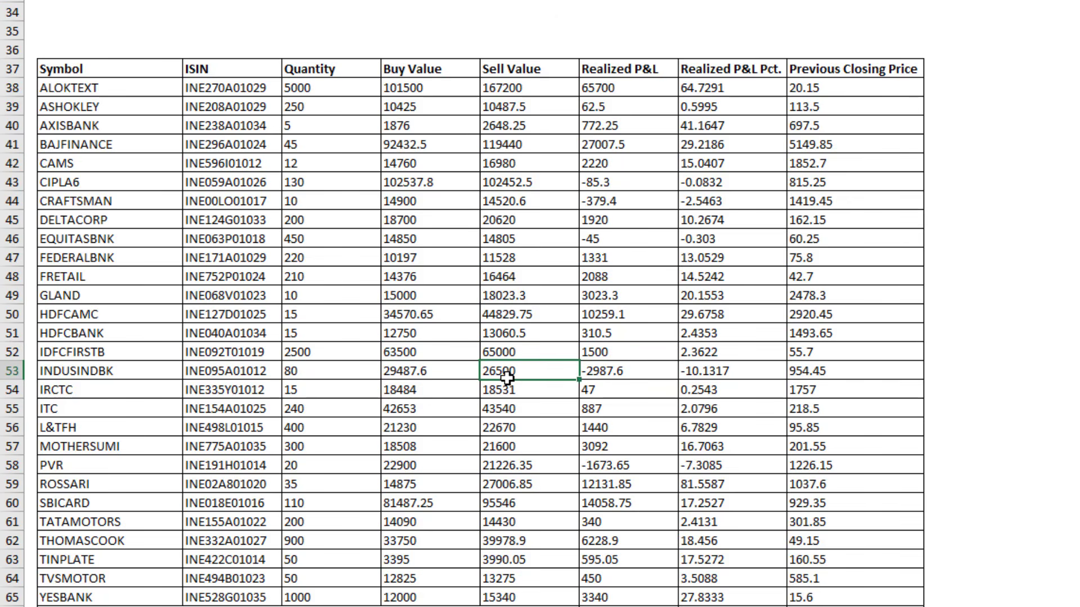
left_click(618, 376)
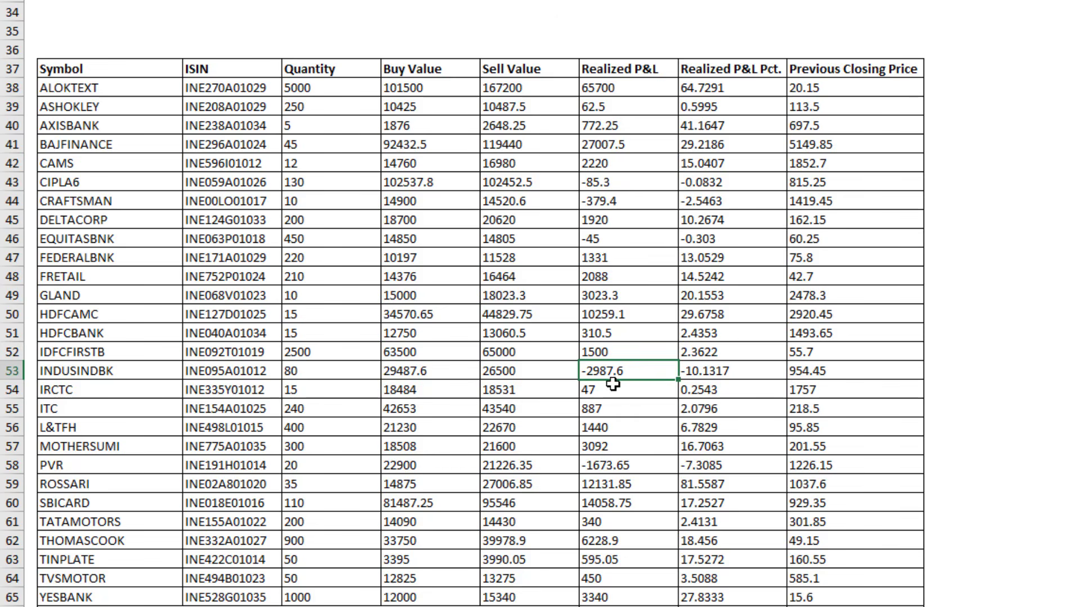
Review the INDUSINDBANK contract-note and STCG journal lines in Ledger Vouchers, then return to the contract note PDF
key("alt+Tab")
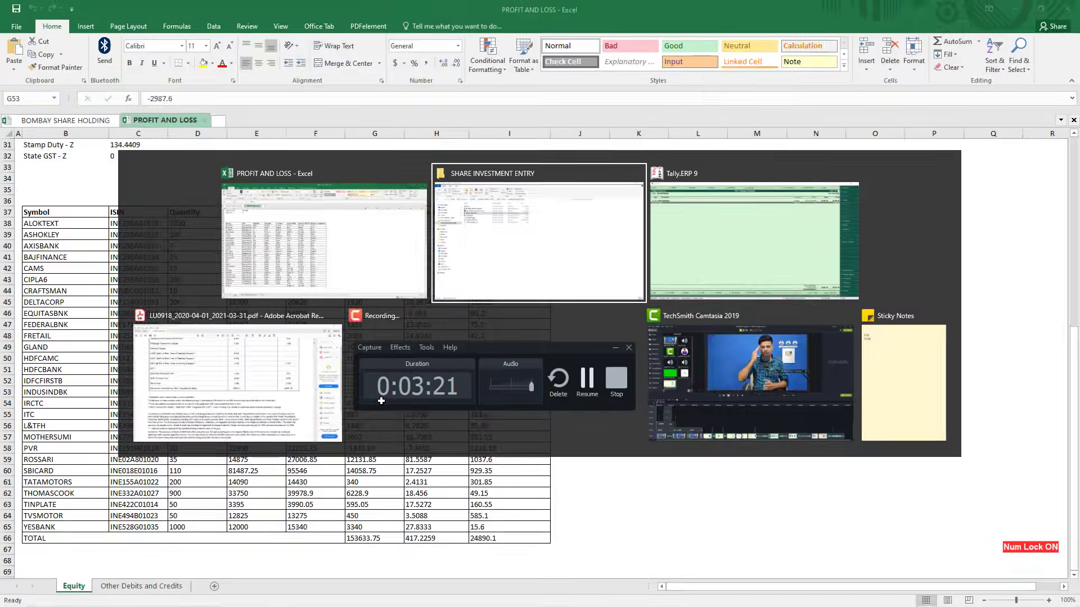
key("alt+Tab")
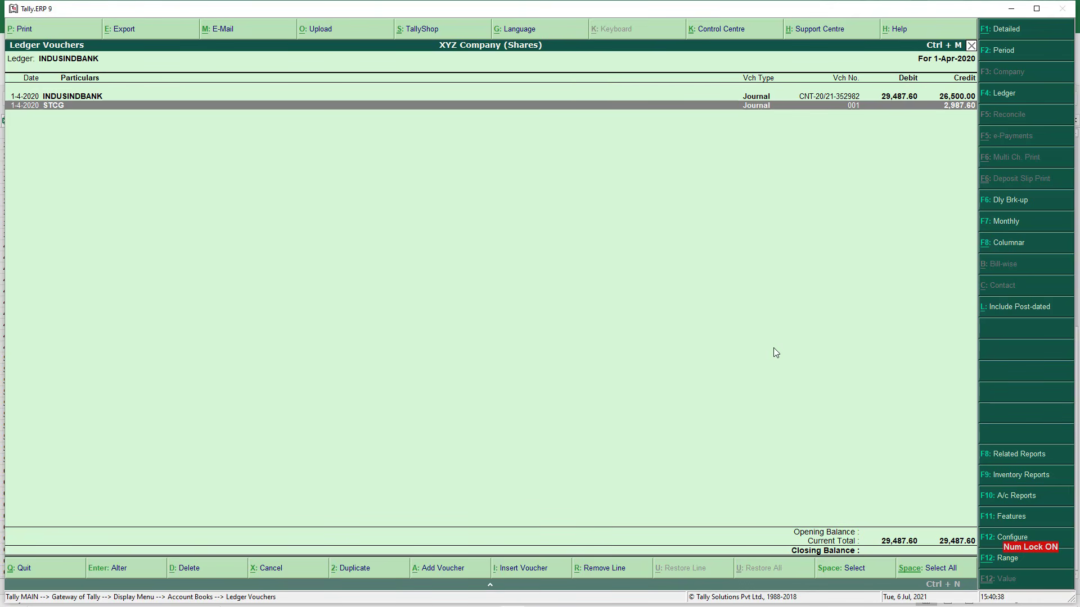
key("Up")
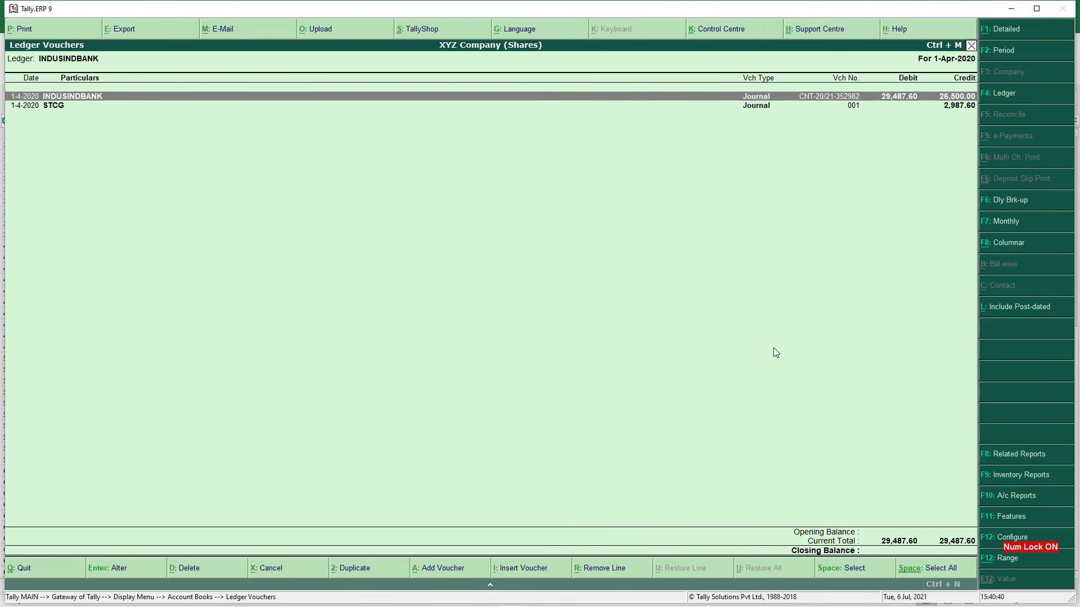
key("Down")
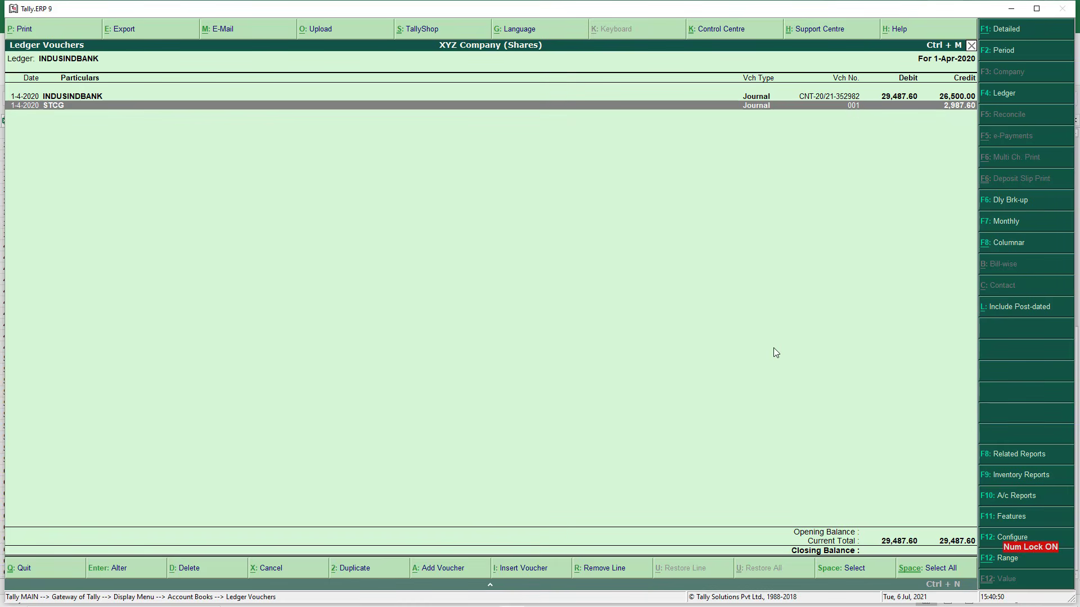
key("alt+Tab")
key("Tab")
key("Tab")
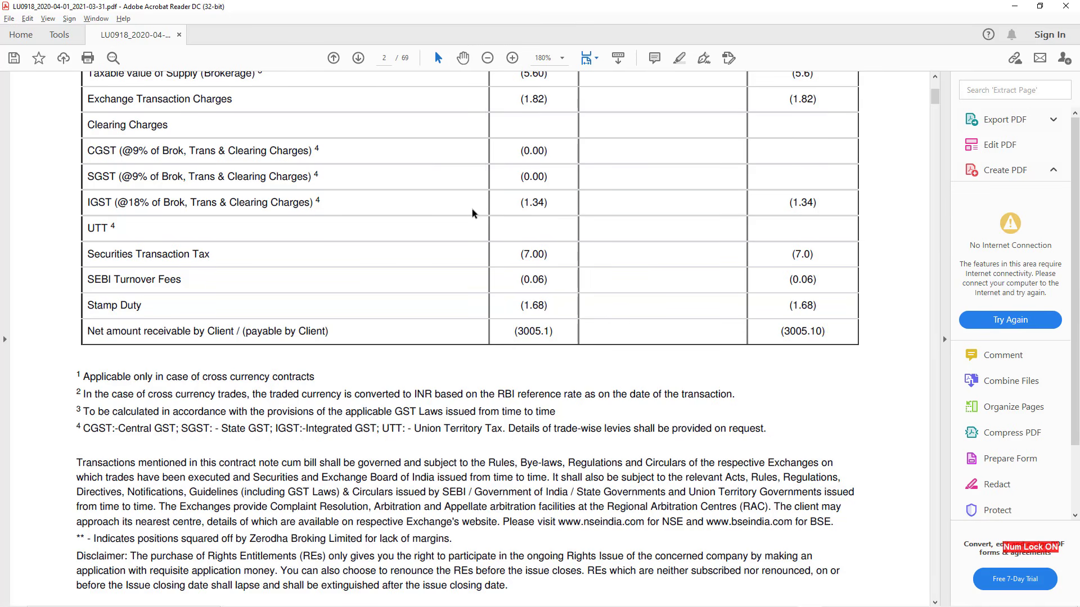
scroll(480, 221, "down", 3)
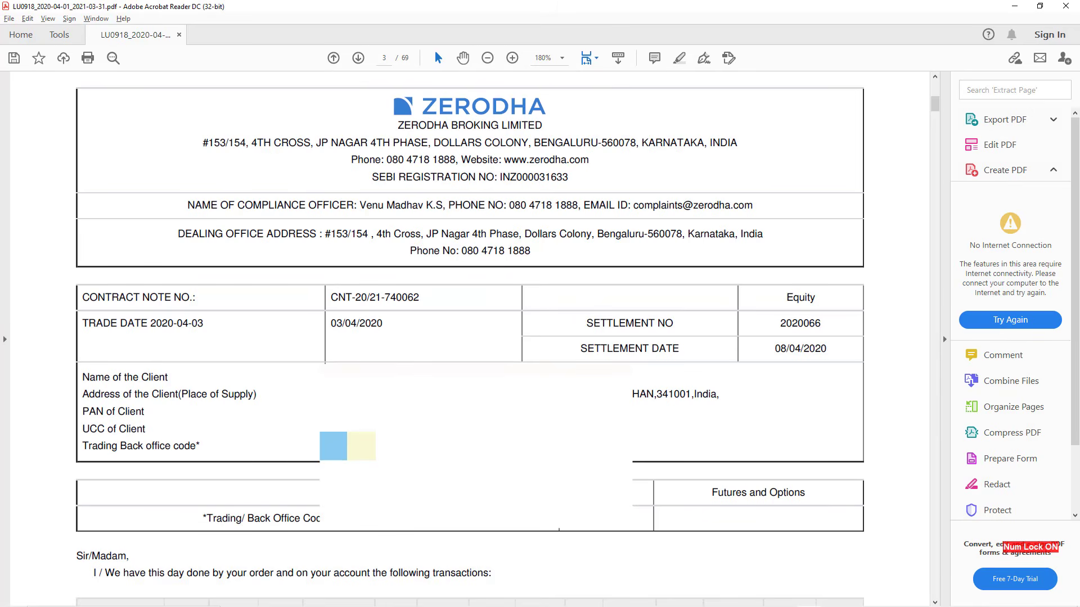
mouse_move(331, 324)
left_mouse_down()
mouse_move(379, 331)
mouse_move(369, 302)
mouse_move(394, 302)
mouse_move(334, 305)
left_mouse_up()
left_click(427, 302)
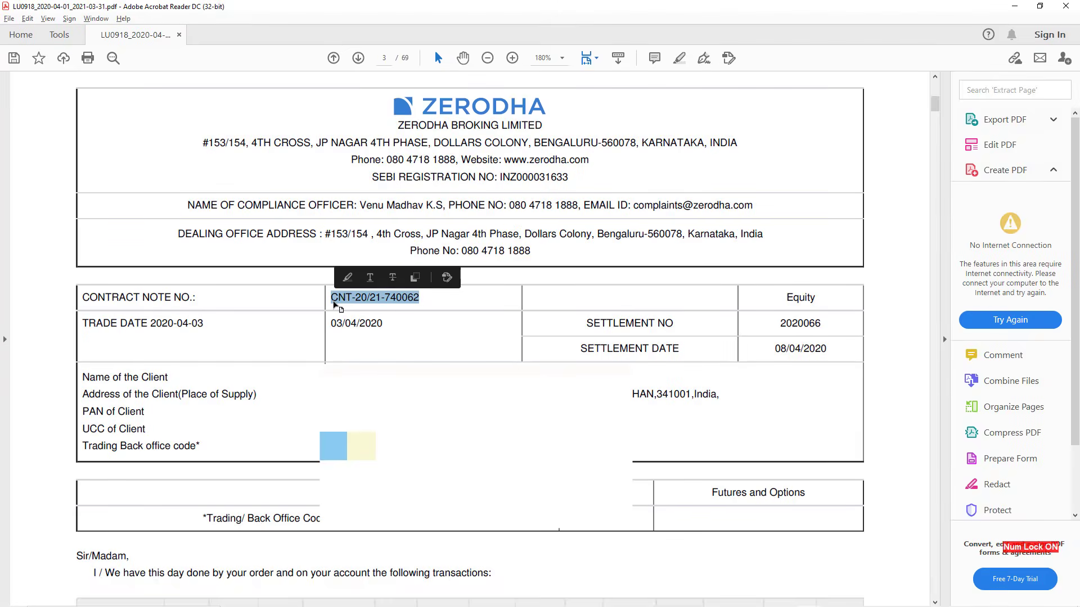
key("alt+Tab")
key("Escape")
key("Escape")
key("Escape")
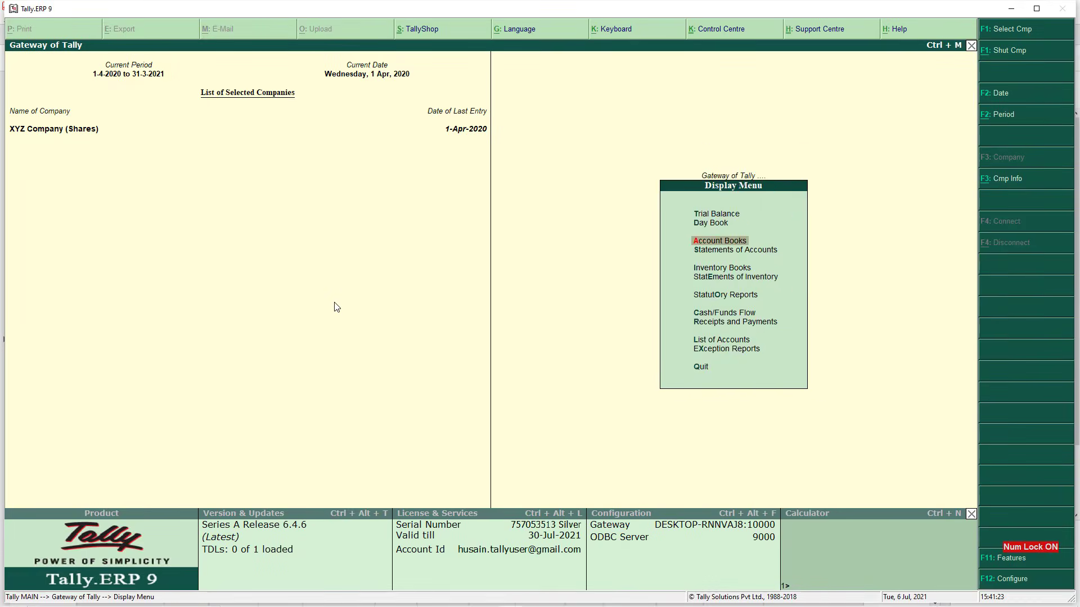
Back out to the Gateway of Tally and open Accounting Vouchers for a journal
key("Escape")
key("Escape")
key("n")
key("Down")
key("Down")
key("Down")
key("Up")
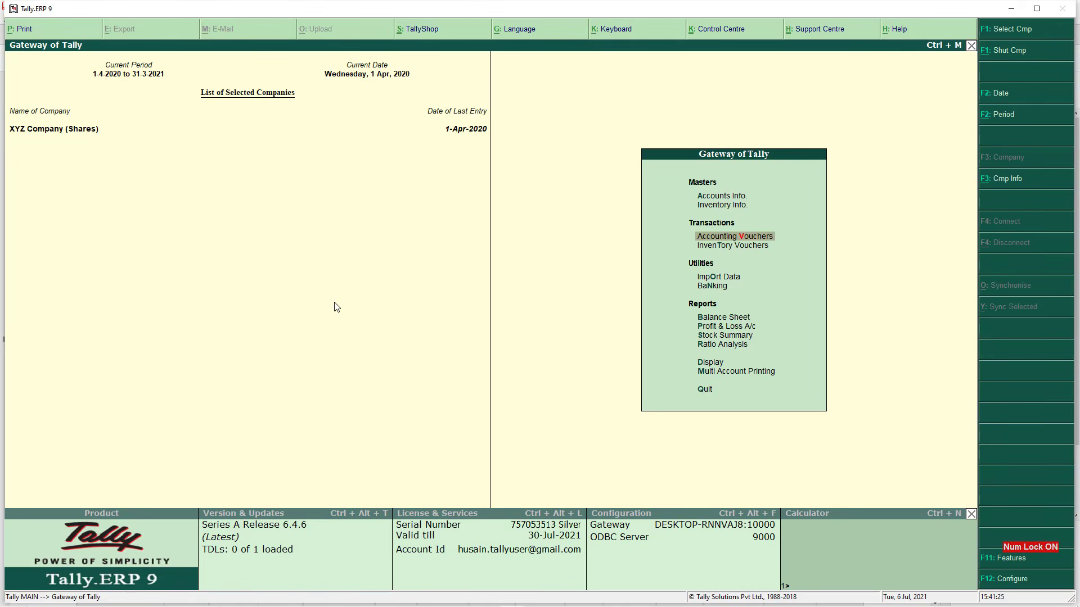
key("Return")
key("F2")
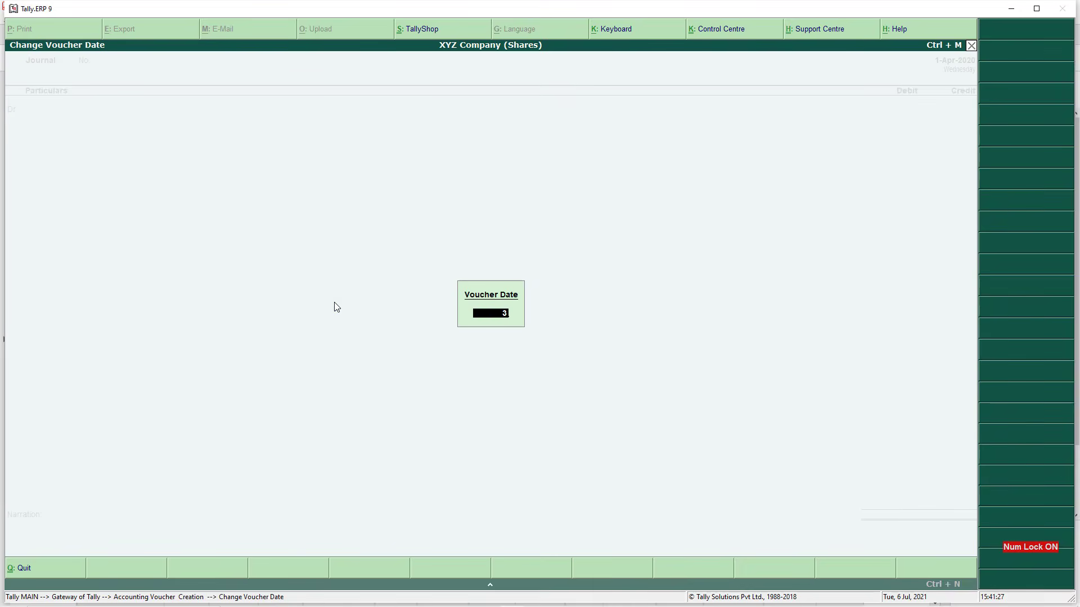
type("3-4-20")
key("Return")
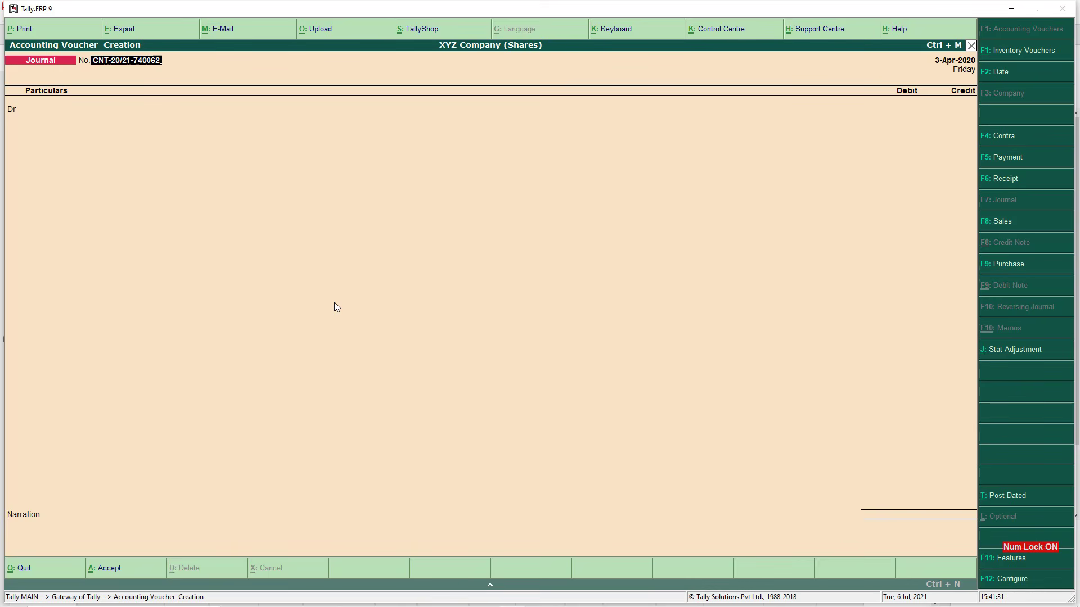
key("Return")
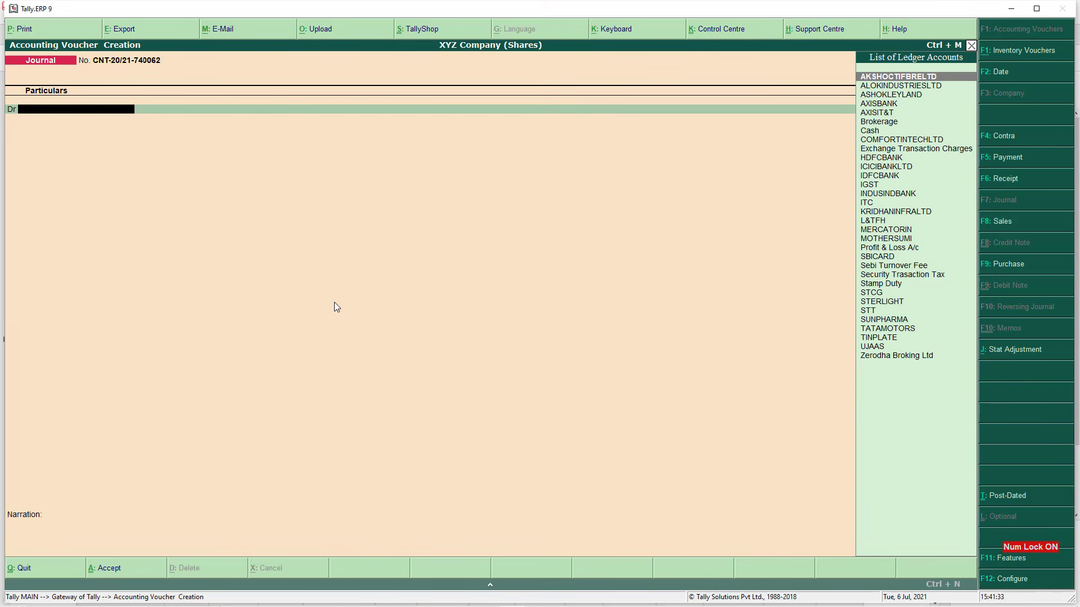
key("alt+Tab")
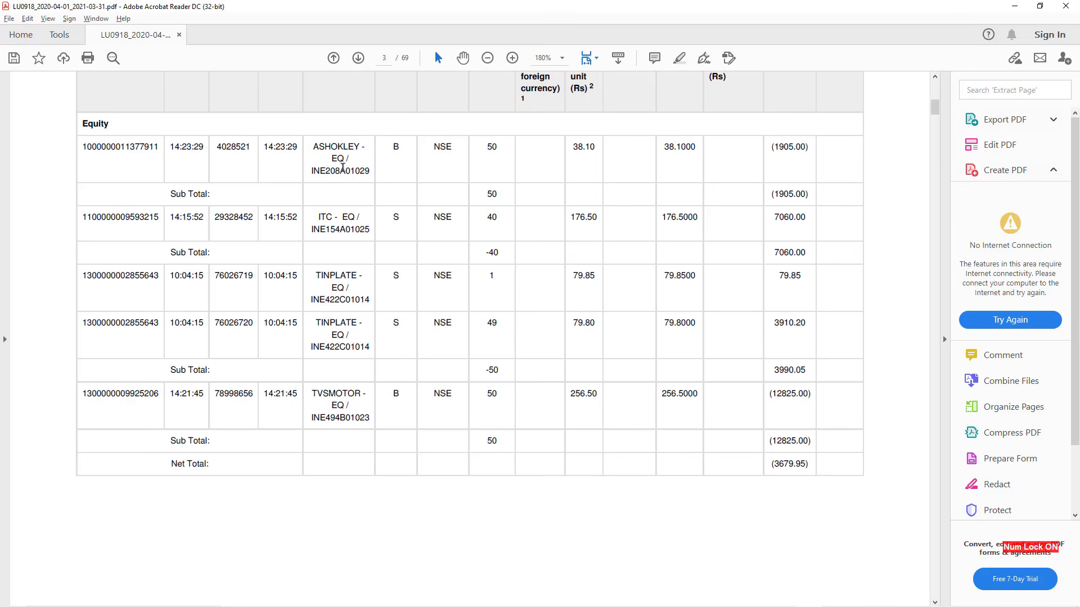
Verify the ASHOKLEY buy of 50 shares at 38.10 on the contract note, then return to Tally
left_click_drag(318, 148, 346, 159)
left_click(346, 160)
left_click_drag(492, 148, 502, 151)
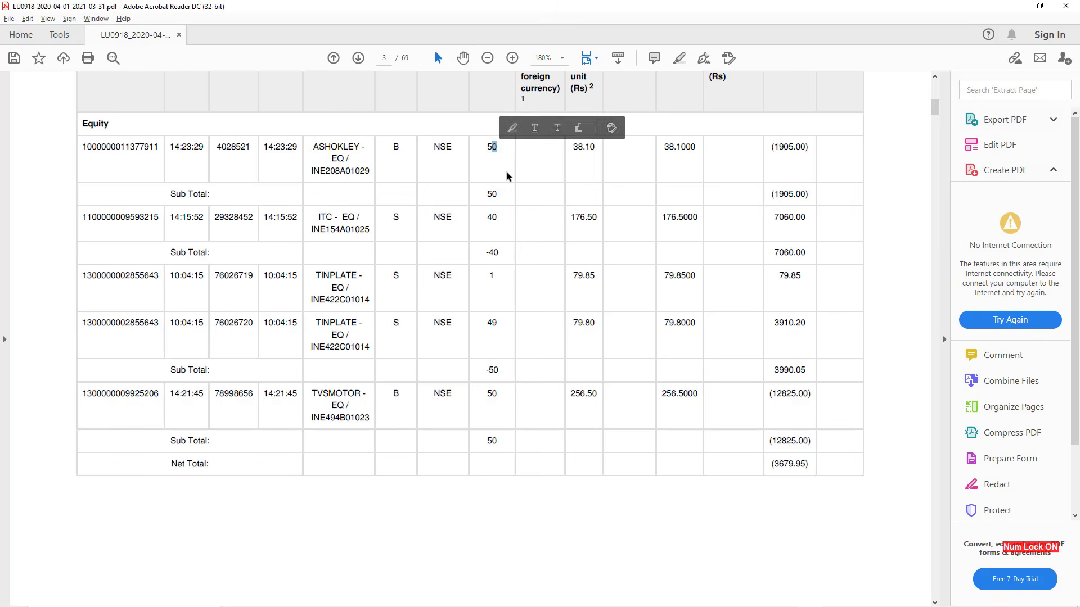
left_click(509, 176)
key("alt+Tab")
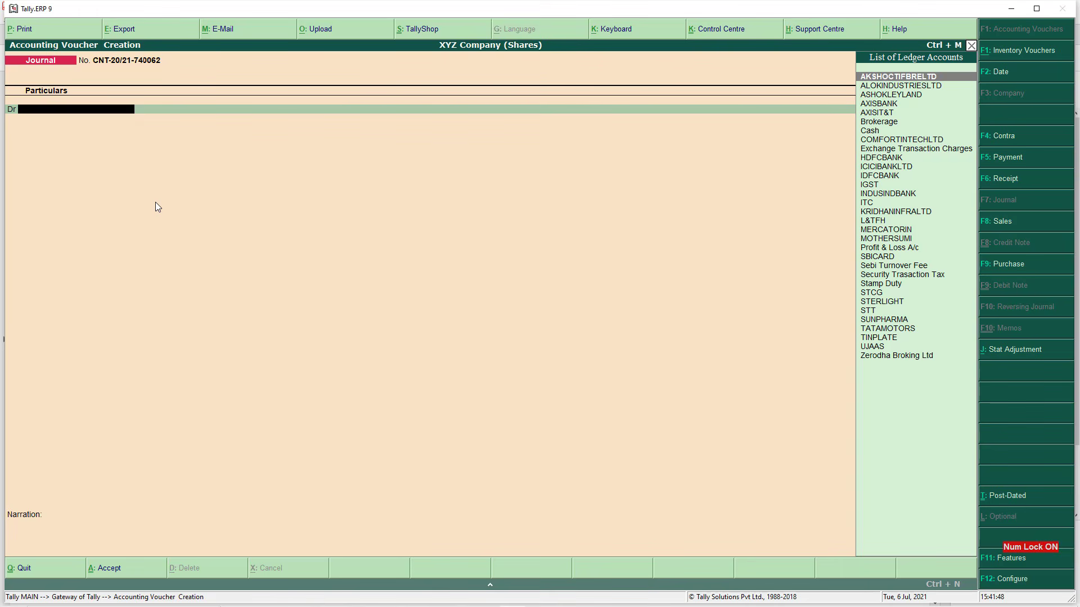
Debit ledger ASHOKLEYLAND with stock item ASHOKLEYLAND, godown Shares Stock, quantity 50
type("Asho")
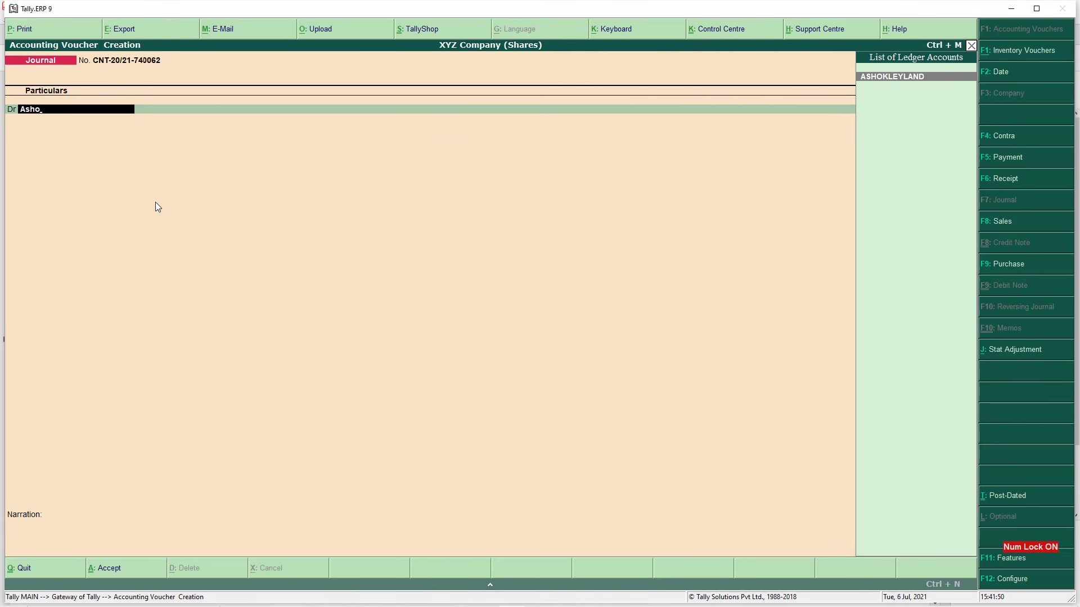
key("Return")
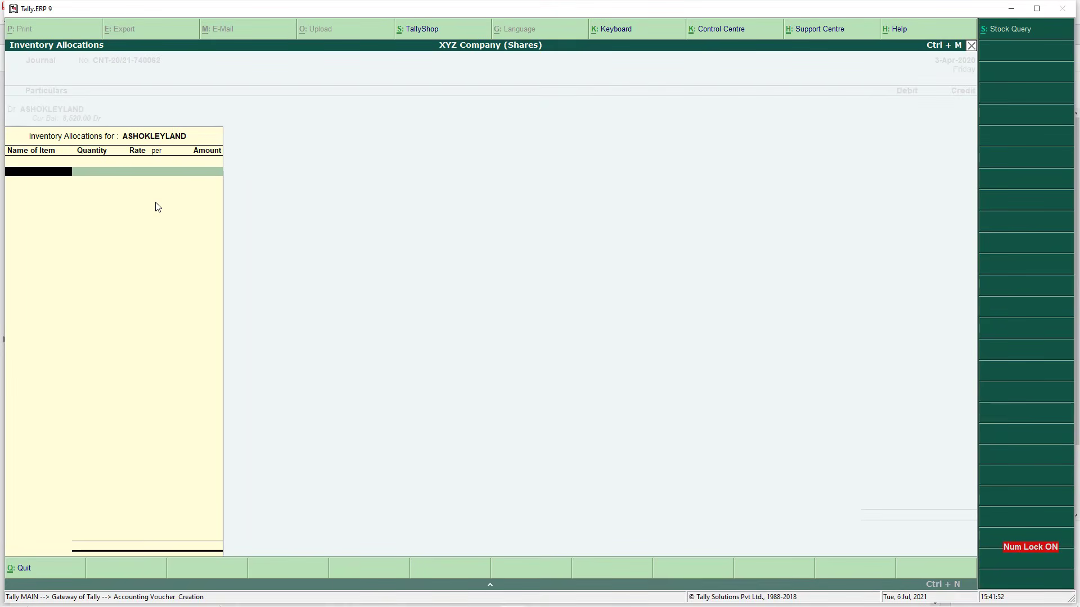
type("Asho")
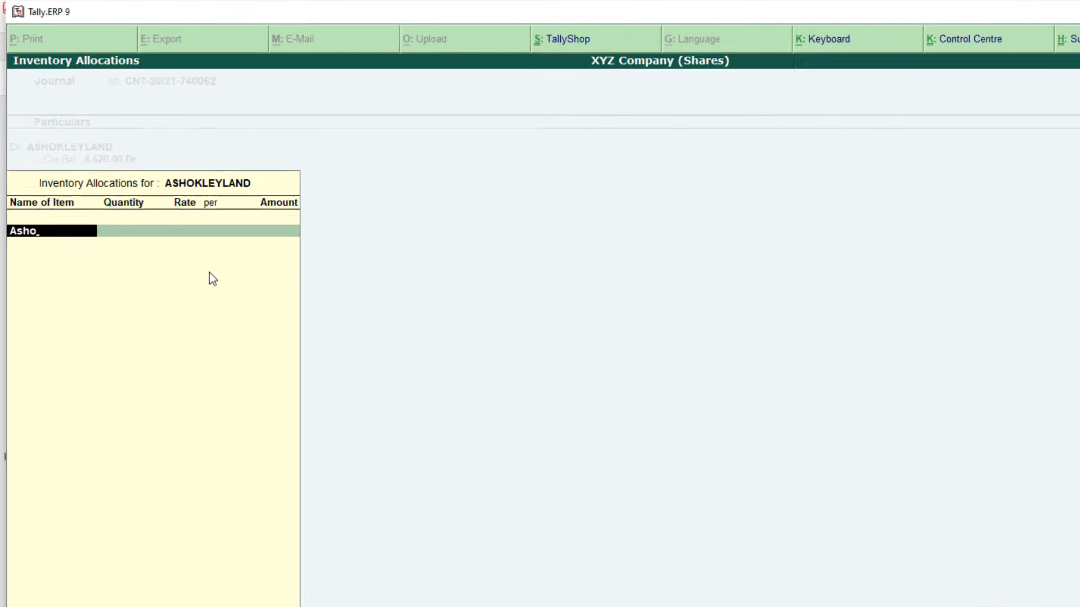
key("Return")
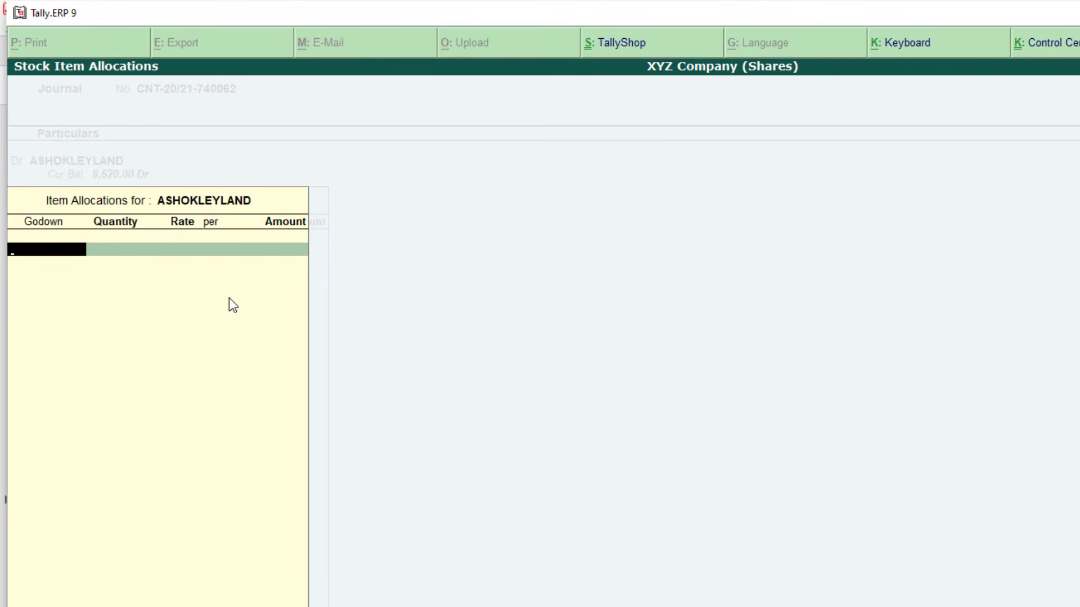
type("shar")
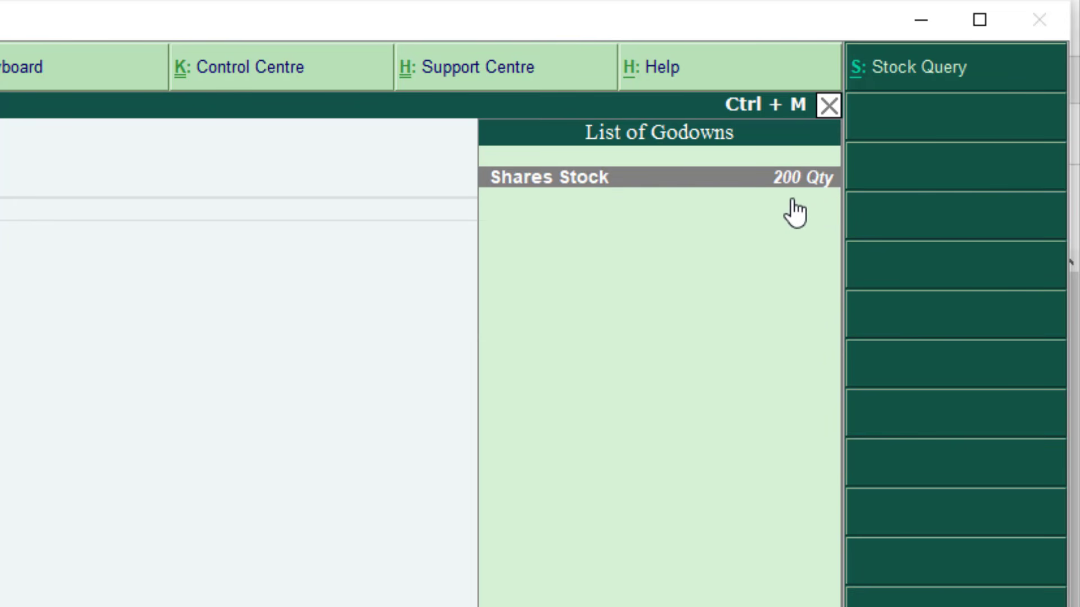
key("Return")
type("50")
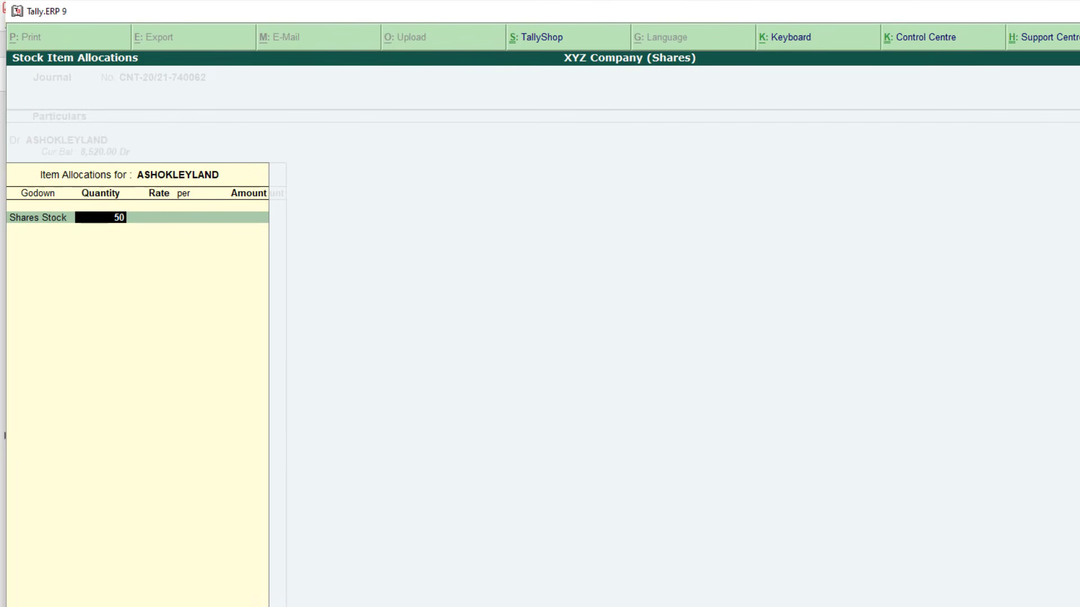
key("Return")
key("Return")
key("Return")
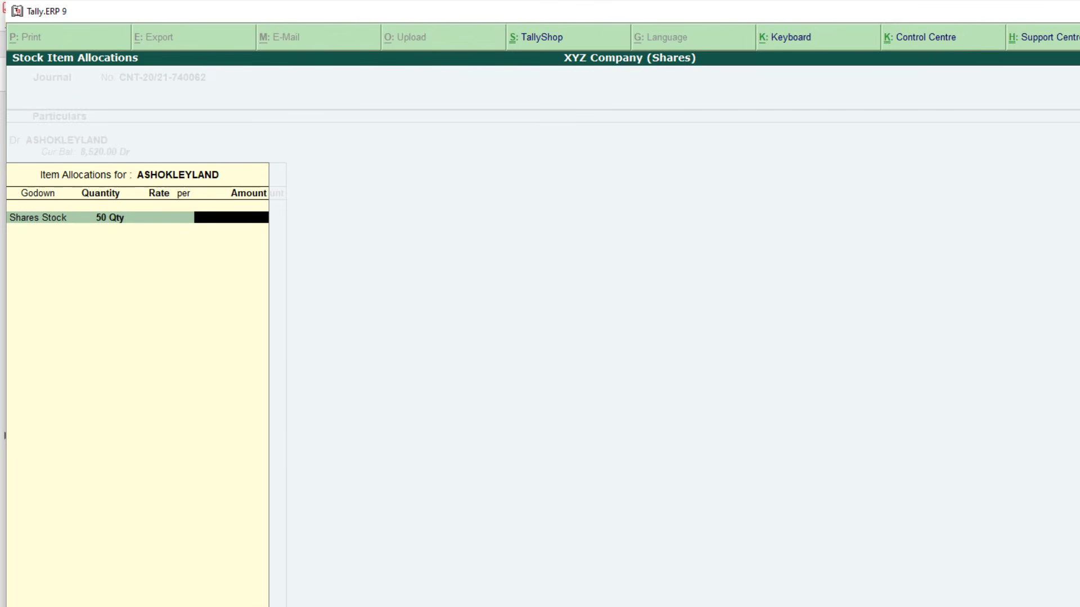
Enter the 1,905 amount from the contract note and complete the ASHOKLEYLAND allocation
key("alt+Tab")
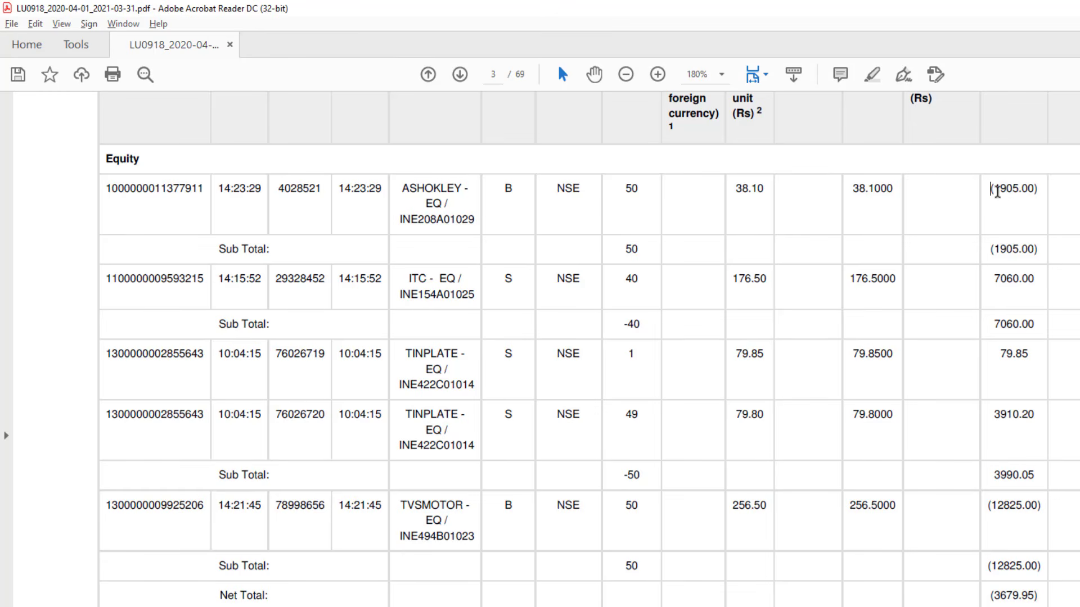
left_click_drag(991, 188, 1032, 194)
key("alt+Tab")
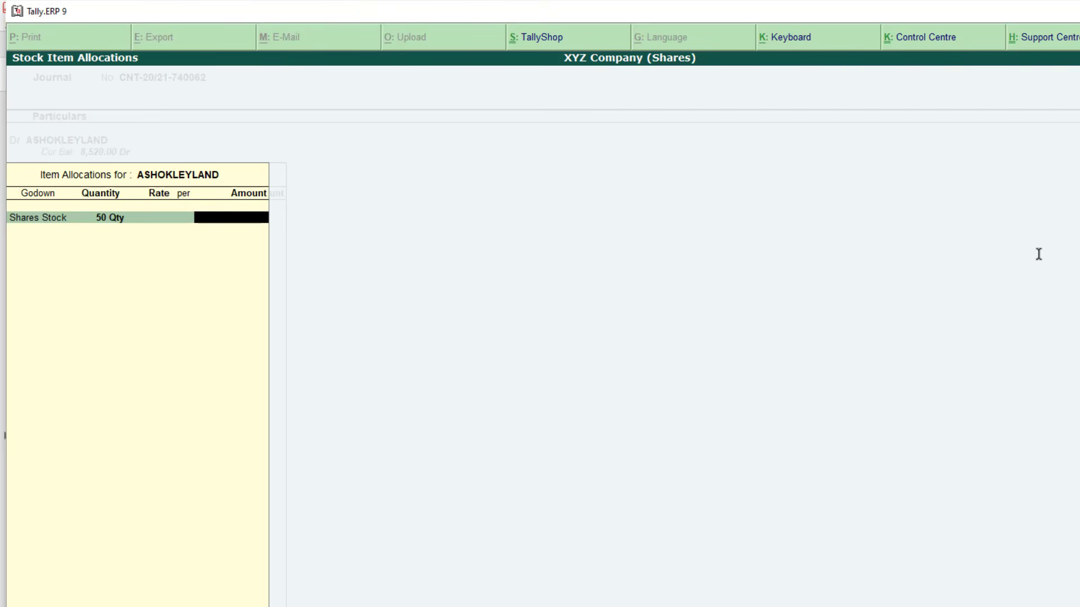
type("1,905")
key("Return")
key("Return")
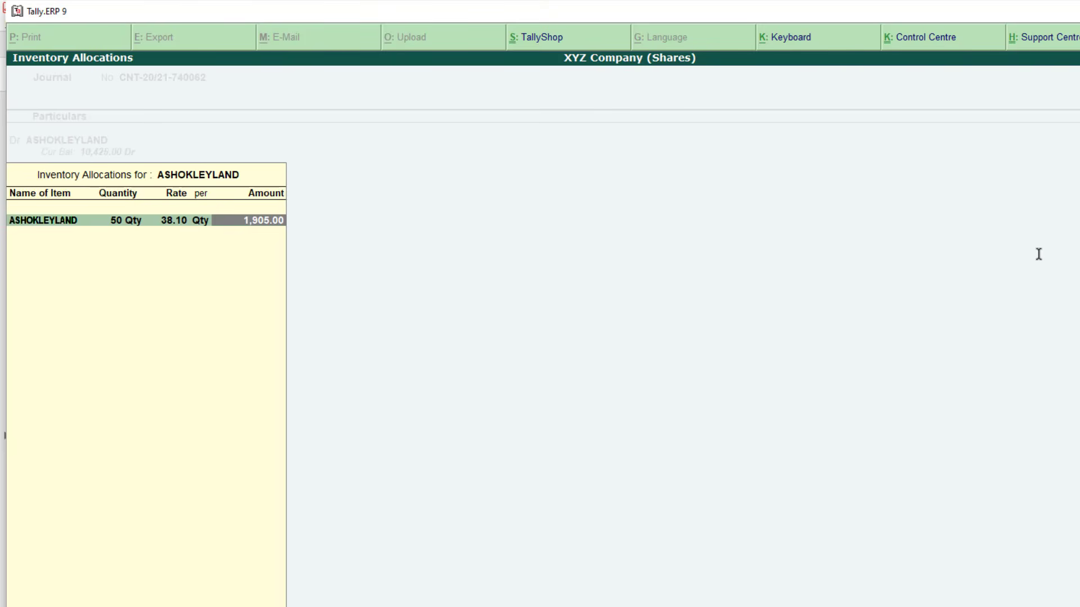
key("Return")
key("Return")
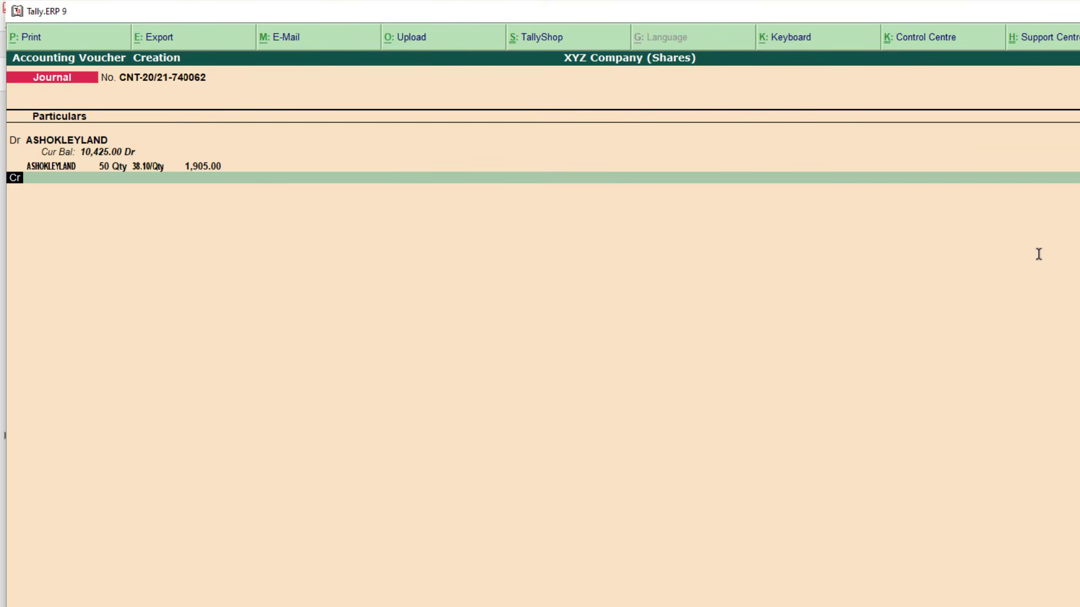
key("alt+Tab")
Check the TINPLATE amount 3910.20 and ITC's sale of 40 shares on the contract note
double_click(695, 412)
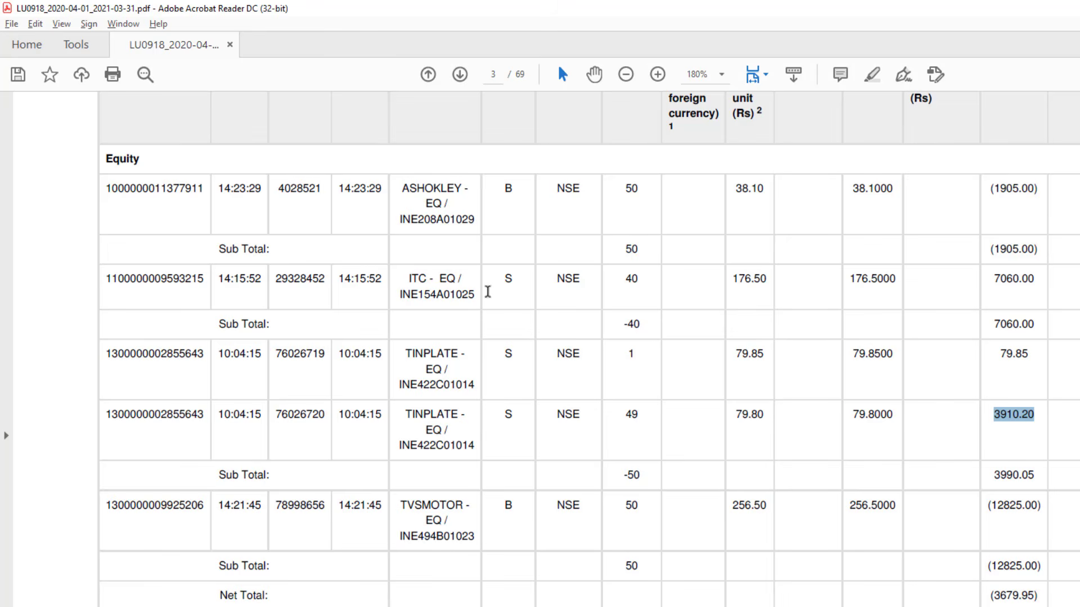
left_click_drag(515, 281, 502, 280)
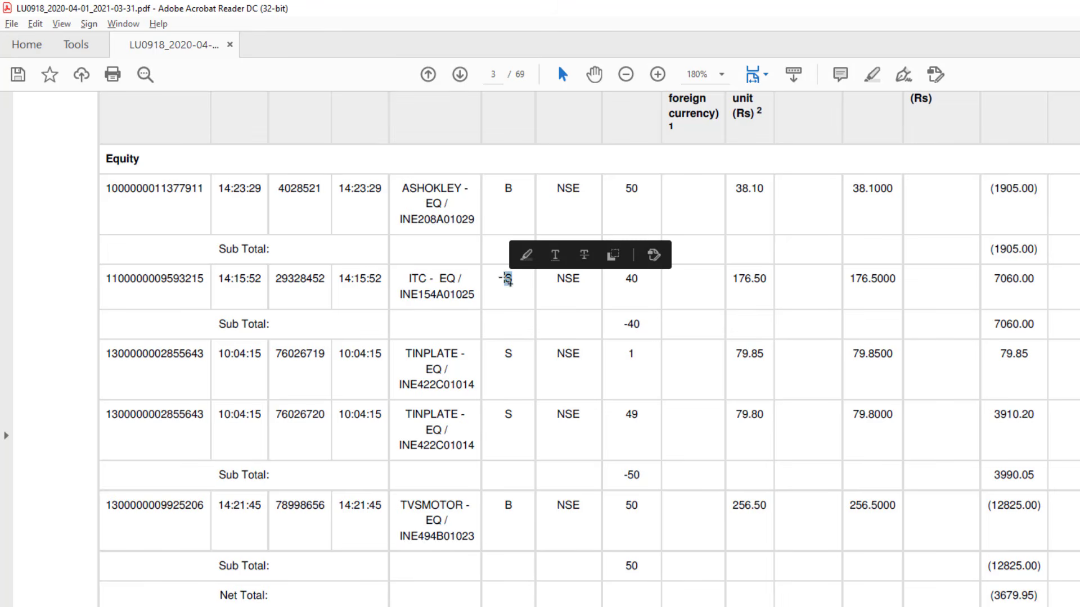
left_click_drag(624, 284, 642, 285)
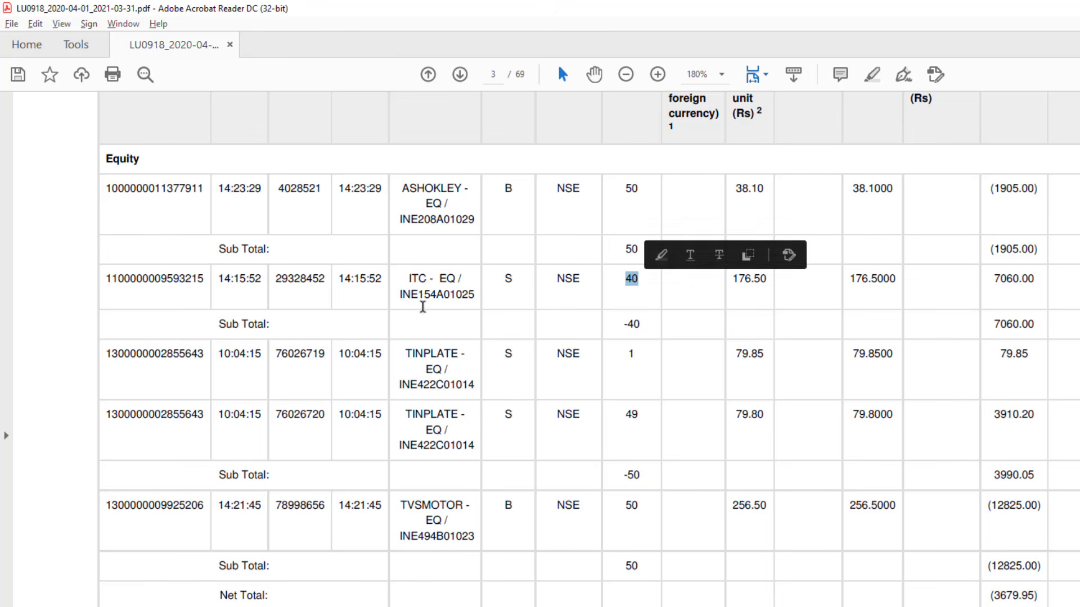
left_click_drag(409, 278, 457, 286)
key("alt+Tab")
key("alt+Tab")
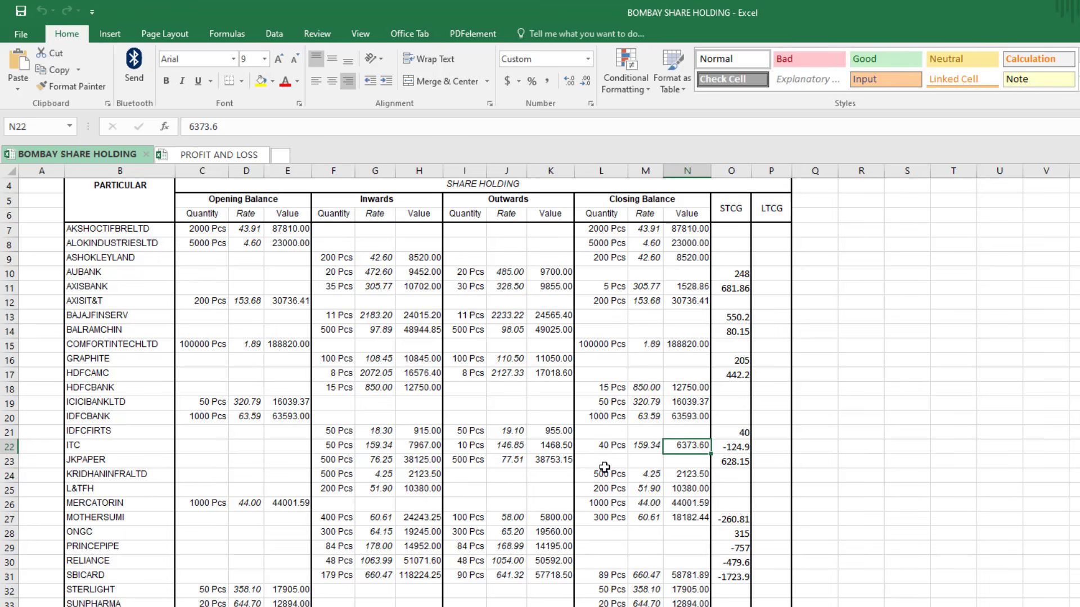
Check ITC's holding row: 40 Pcs closing quantity valued at 6373.60
left_click(91, 449)
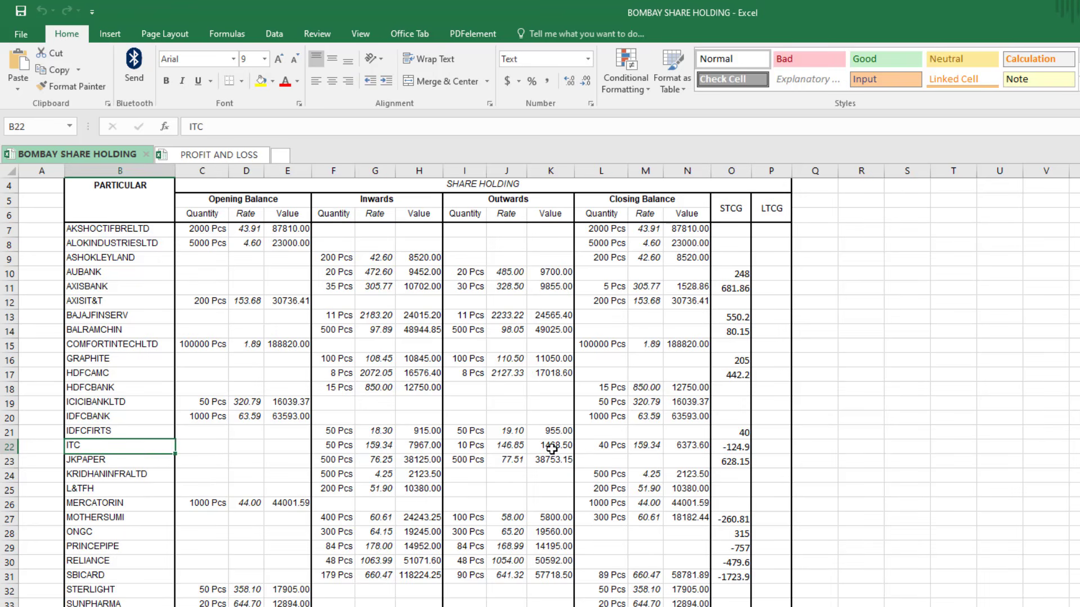
left_click(592, 445)
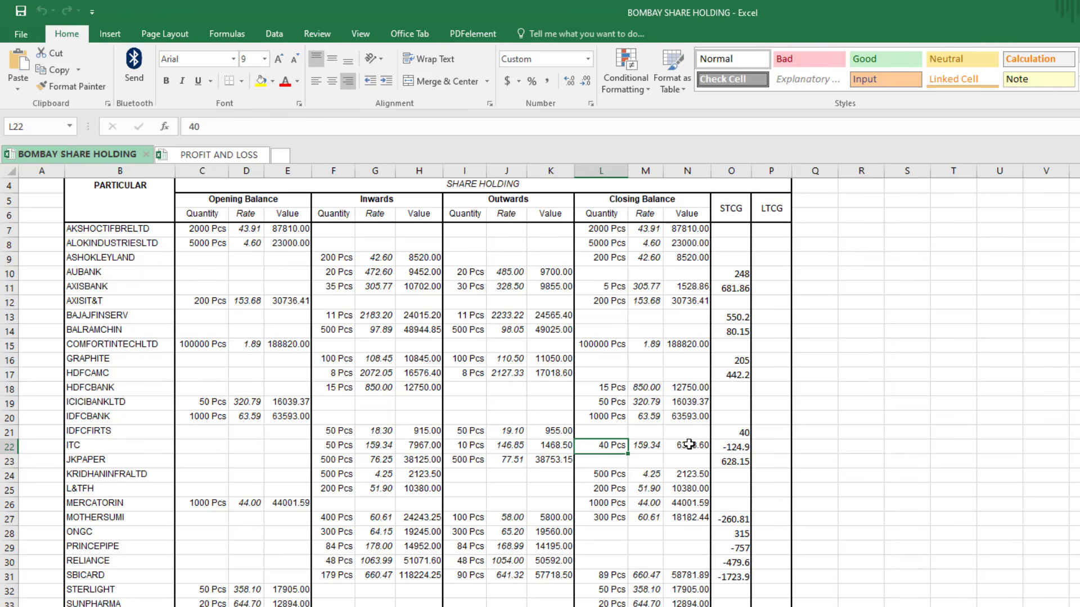
left_click(689, 445)
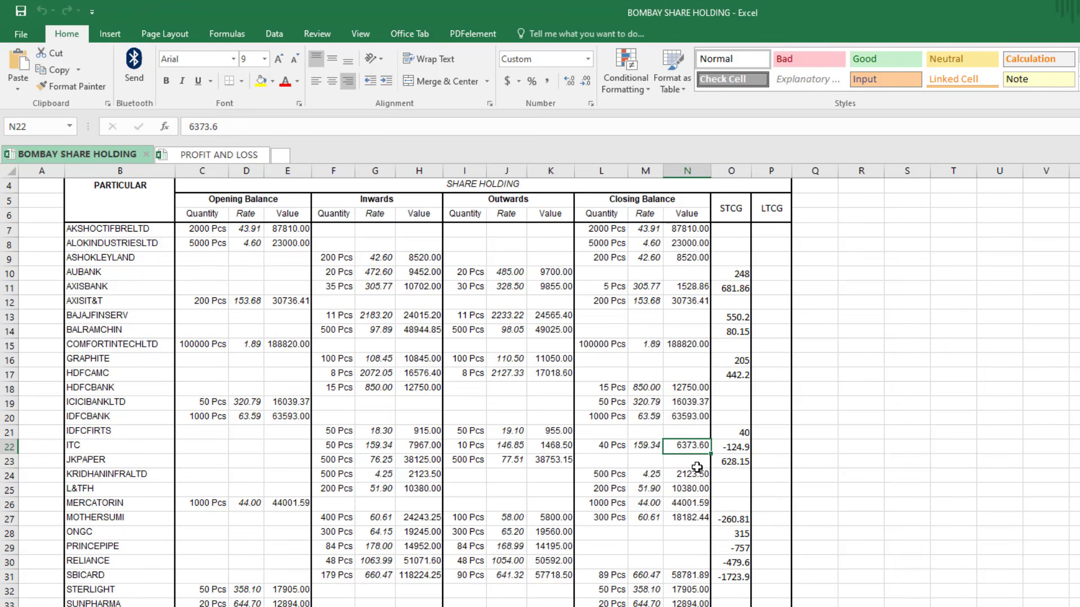
key("alt+Tab")
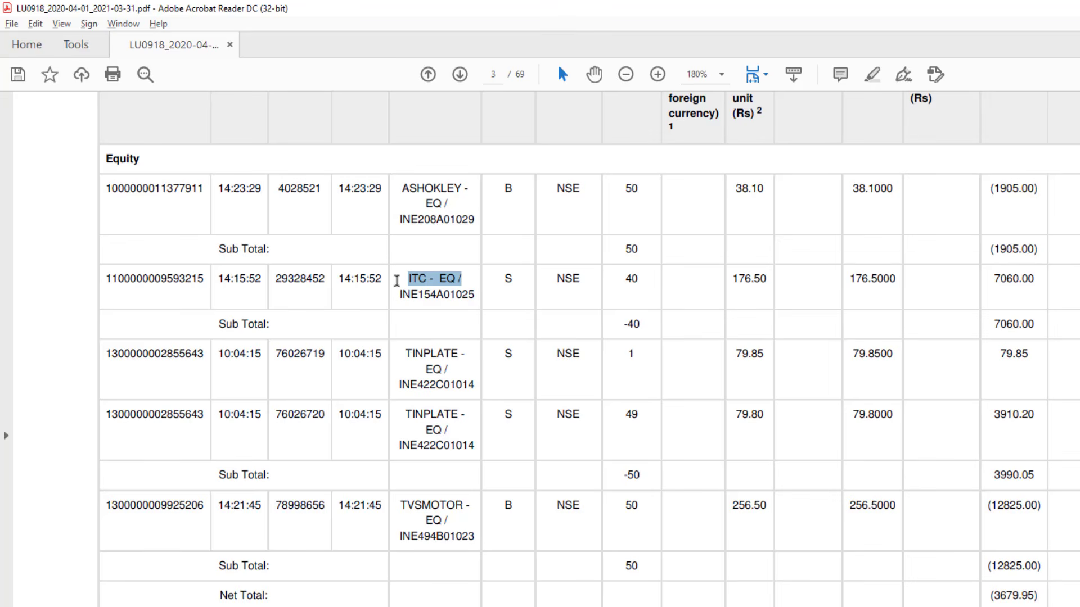
left_click(399, 283)
left_click_drag(409, 281, 455, 281)
Credit ledger ITC with stock item ITC from Shares Stock, quantity 40
key("alt+Tab")
key("alt+Tab")
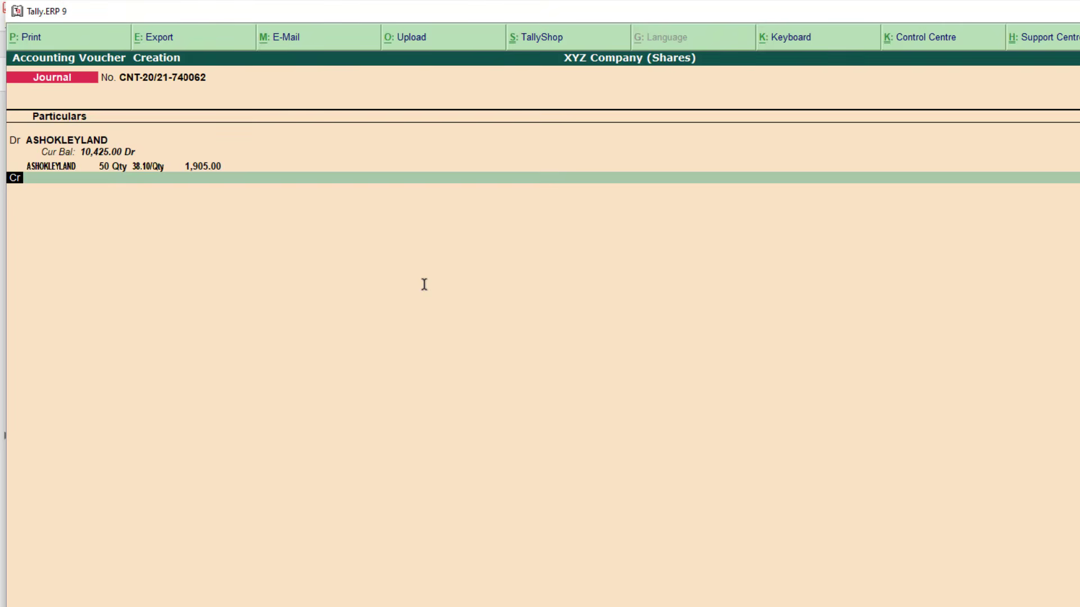
key("Return")
type("Itc")
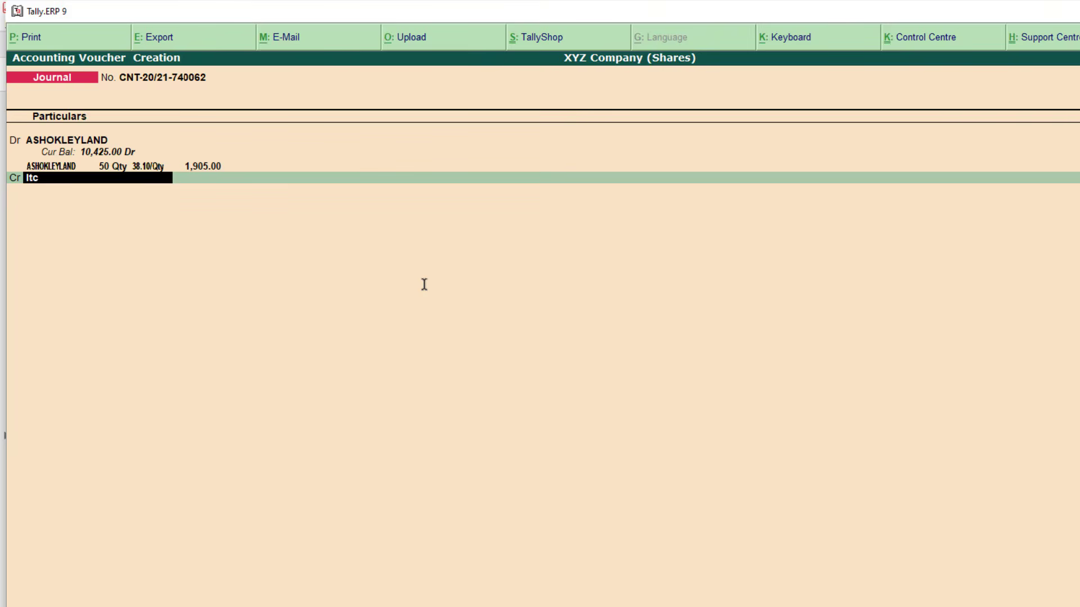
key("Return")
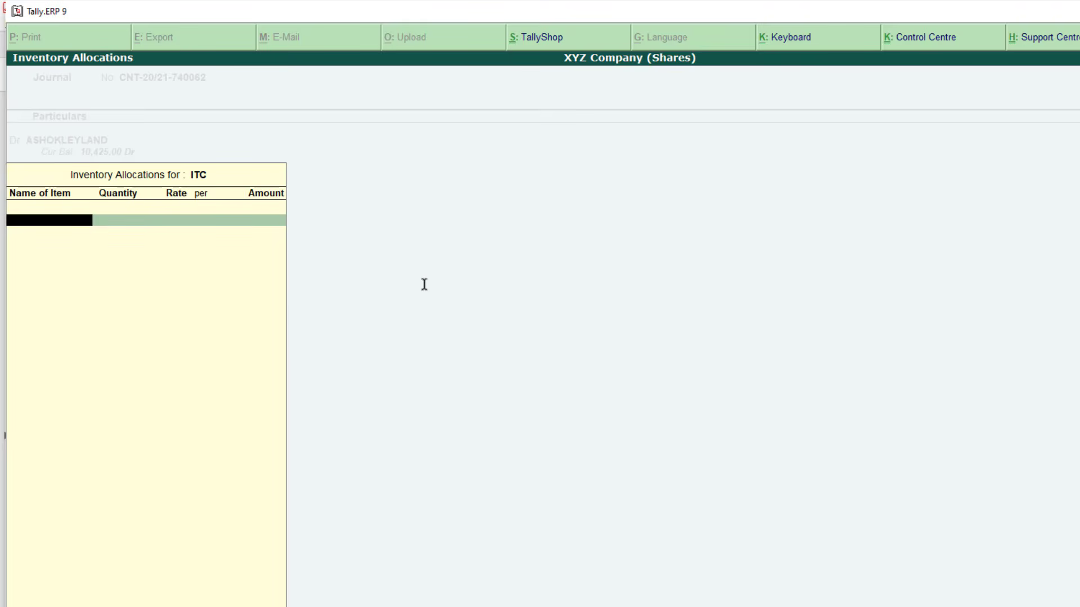
type("Itc")
key("Return")
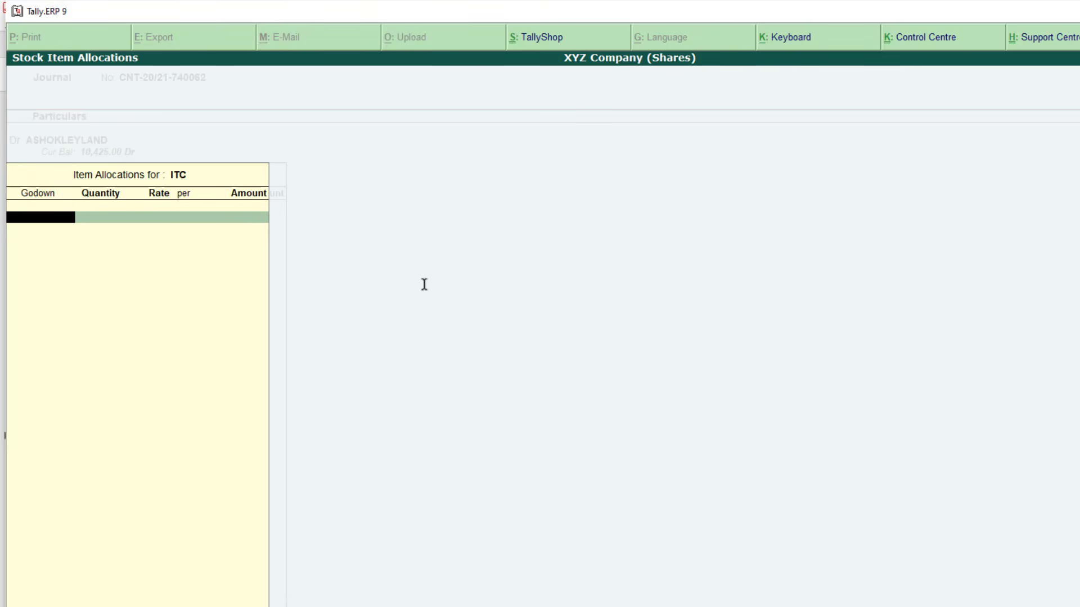
type("Share")
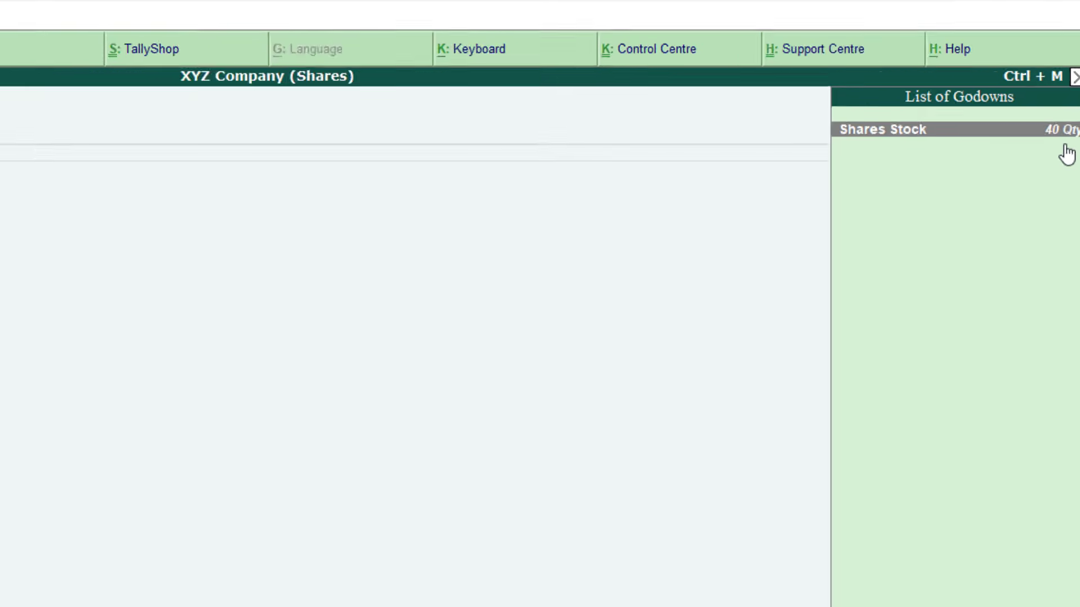
key("Return")
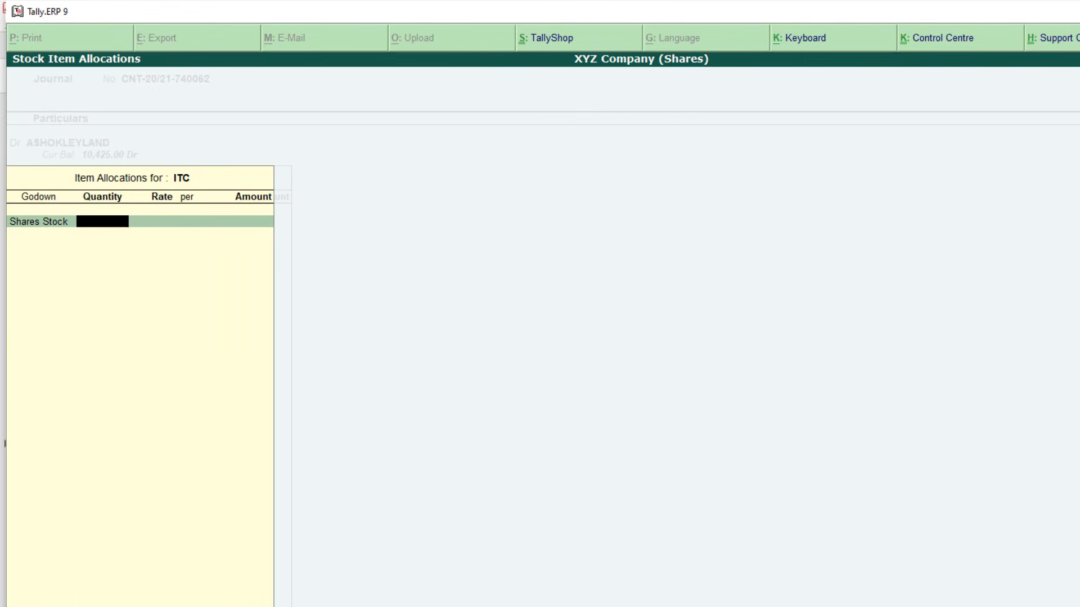
type("40")
key("Return")
key("Return")
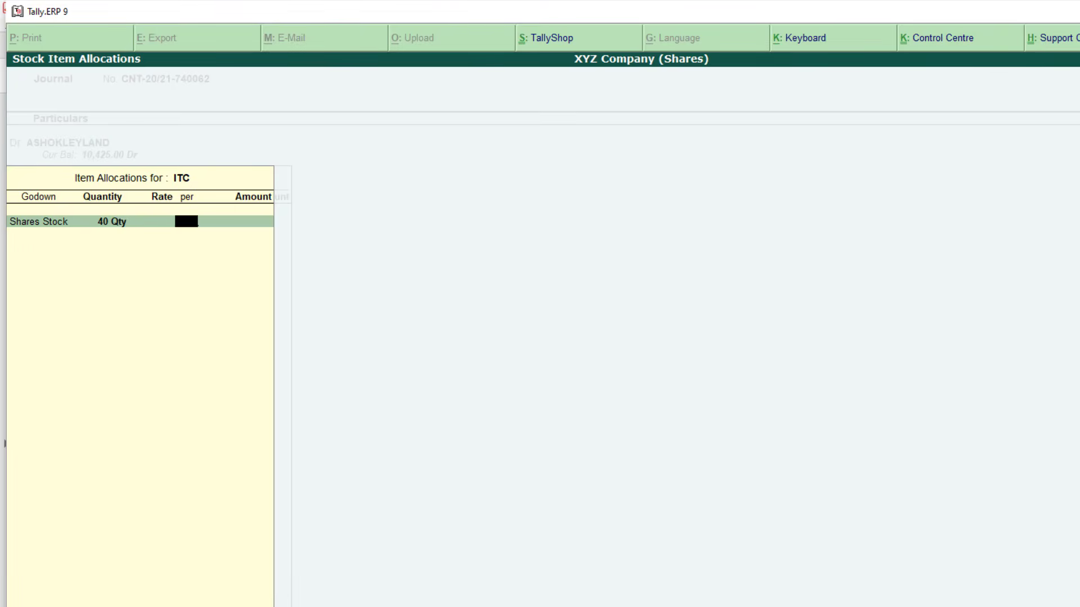
key("Return")
Enter ITC's 7,060 amount from the contract note and complete the allocation
key("alt+Tab")
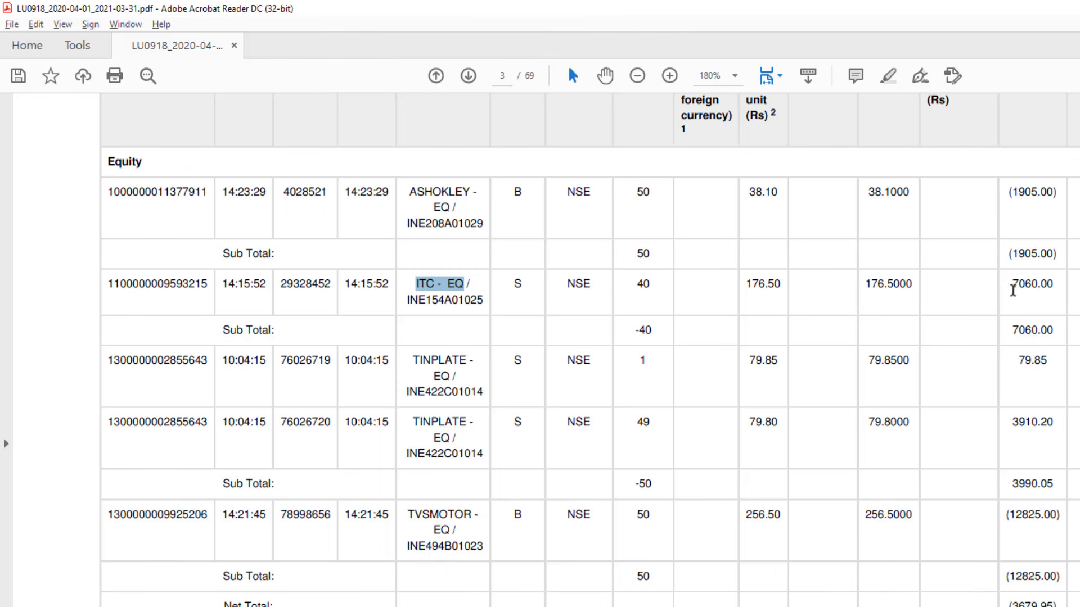
left_click_drag(1012, 288, 1048, 291)
key("alt+Tab")
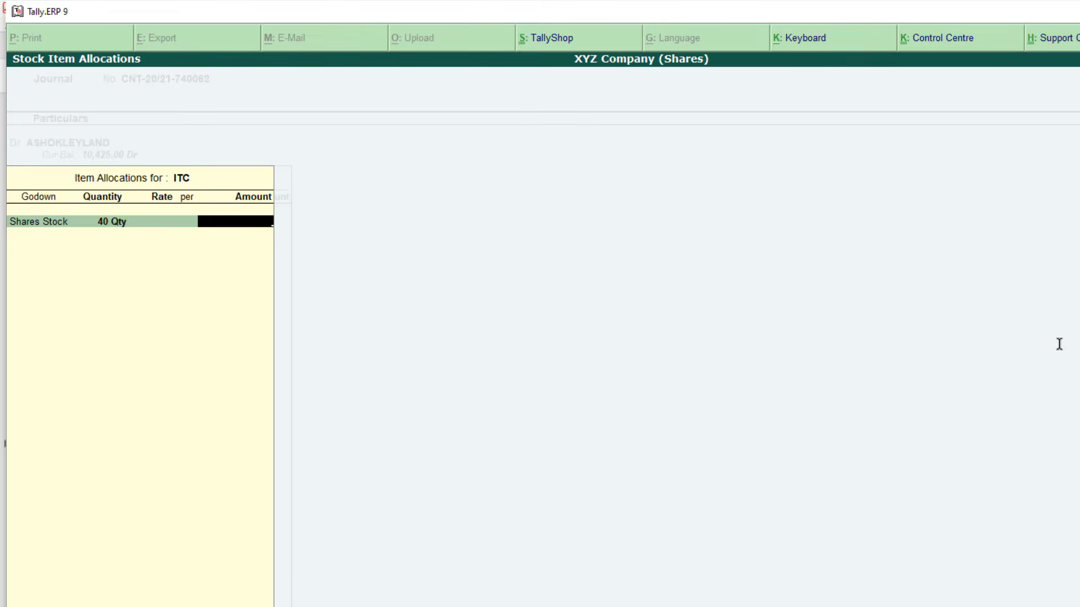
type("7060")
key("Return")
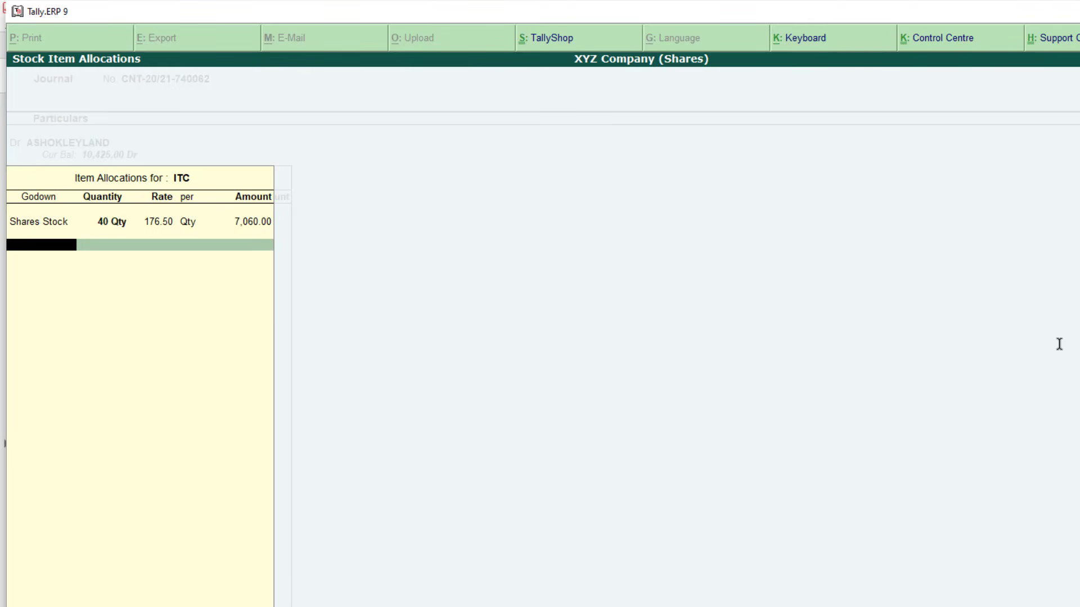
key("Return")
key("Return")
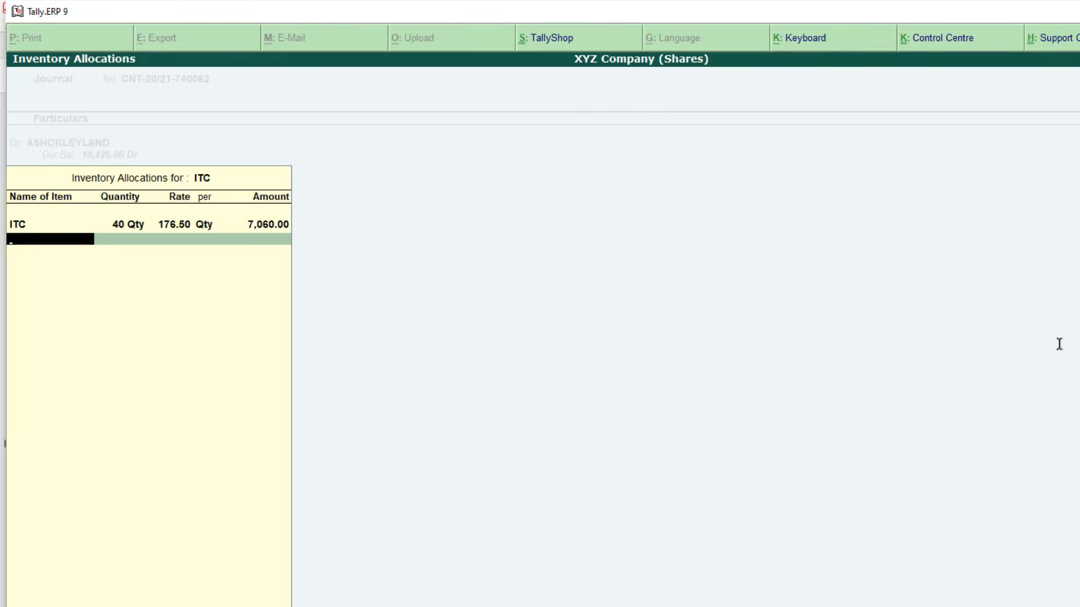
key("Return")
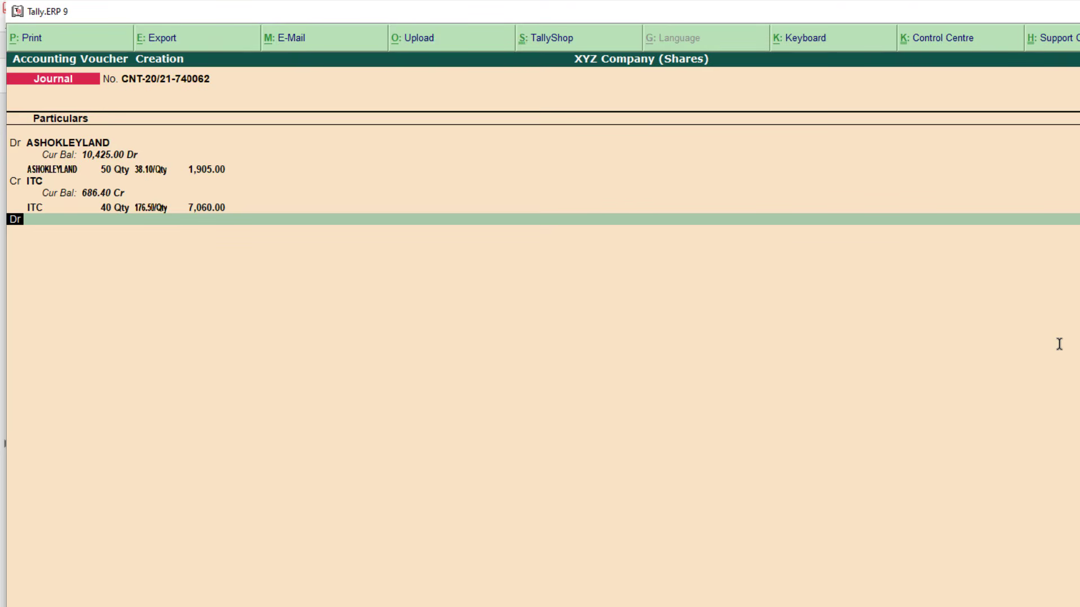
key("alt+Tab")
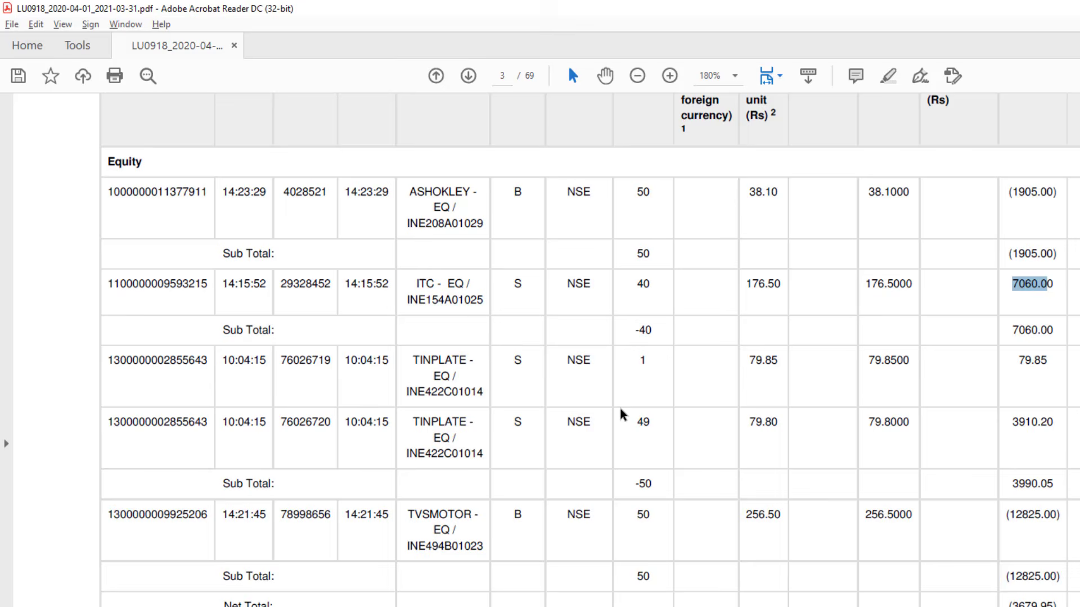
Scroll the contract note and inspect the two TINPLATE sale rows
scroll(623, 415, "down", 1)
left_click_drag(513, 319, 528, 354)
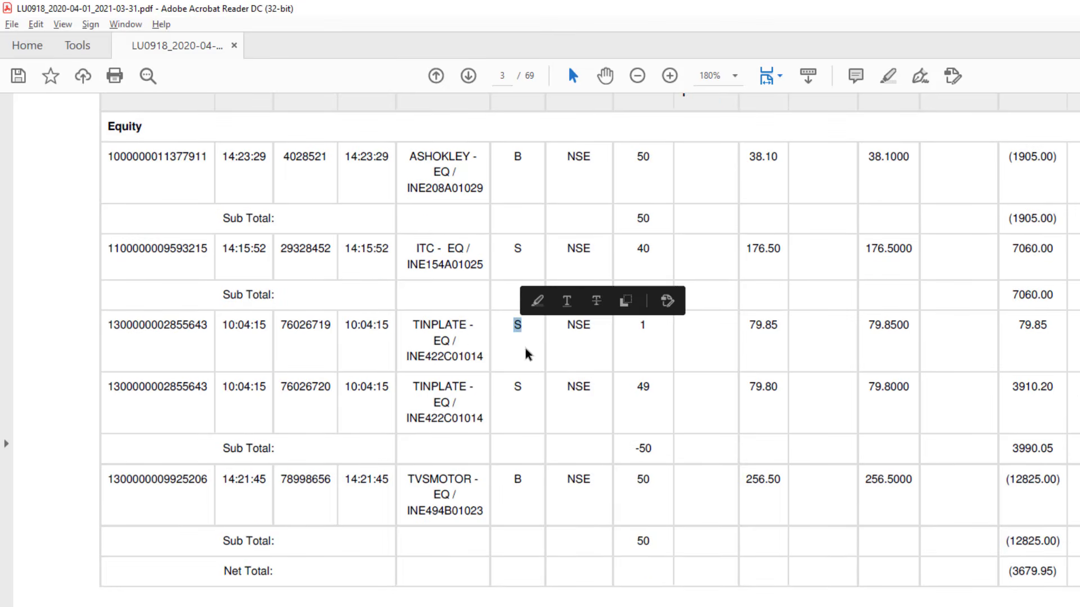
mouse_move(440, 331)
left_mouse_down()
mouse_move(450, 340)
mouse_move(440, 326)
left_mouse_up()
left_click(428, 334)
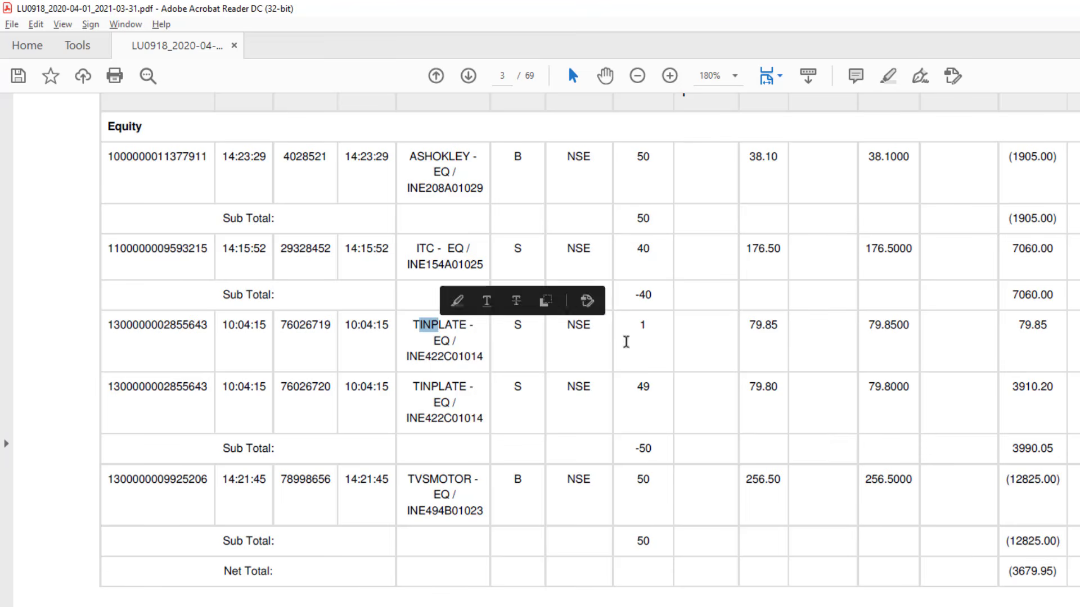
key("alt+Tab")
key("alt+Tab")
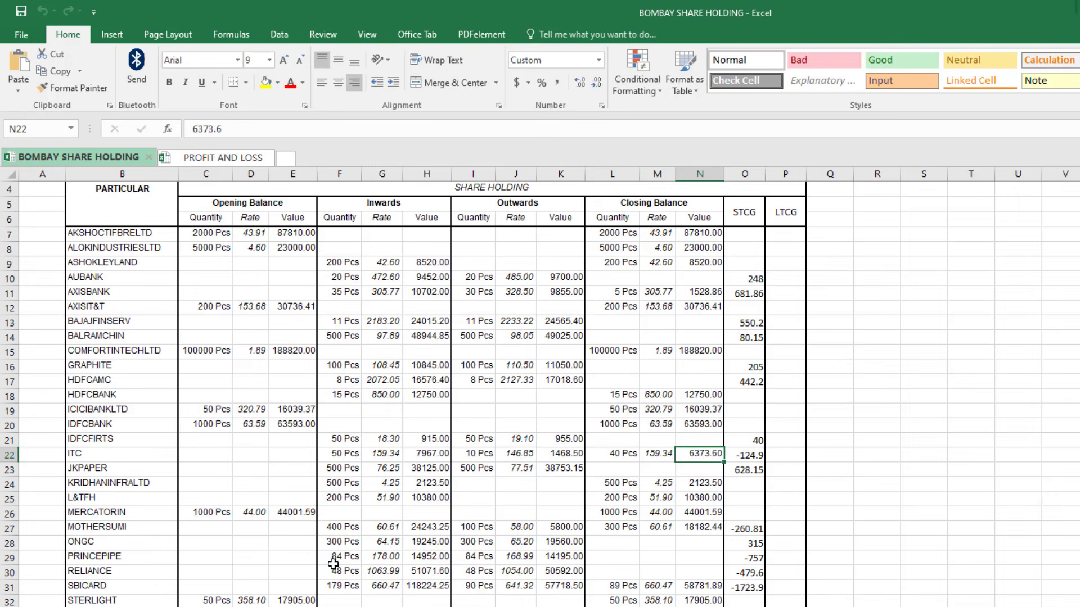
Check TINPLATE's holding of 50 Pcs valued 3395.00, then return to the Tally journal
left_click(125, 584)
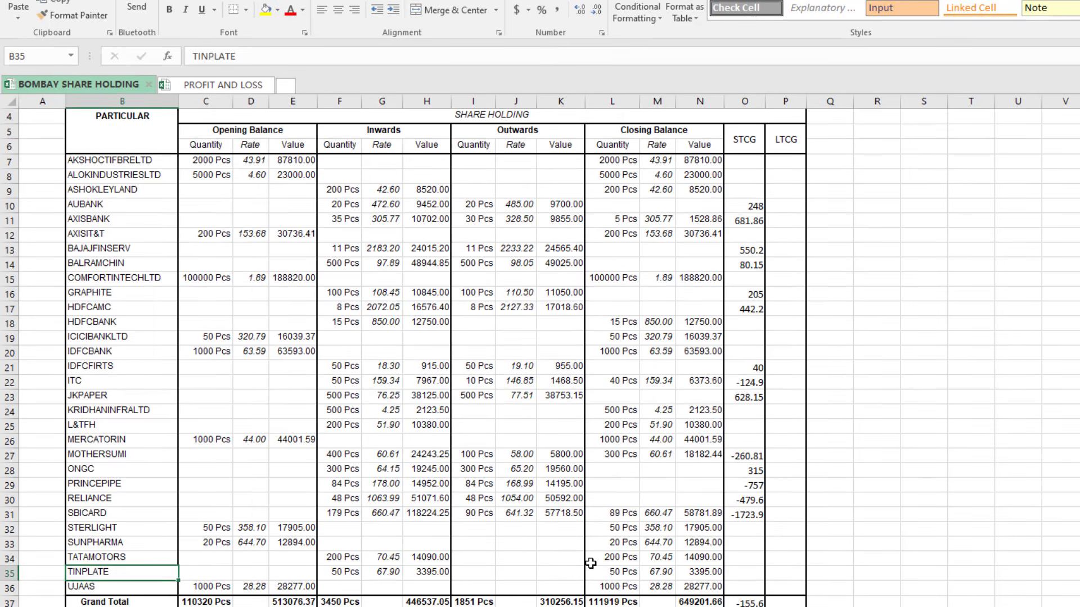
left_click(612, 570)
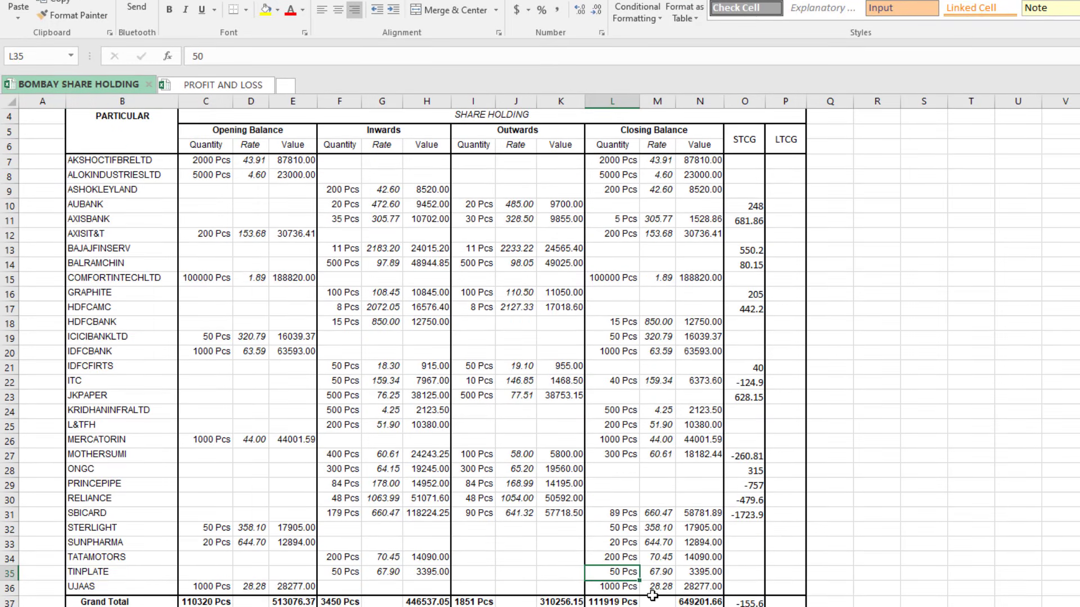
left_click(697, 576)
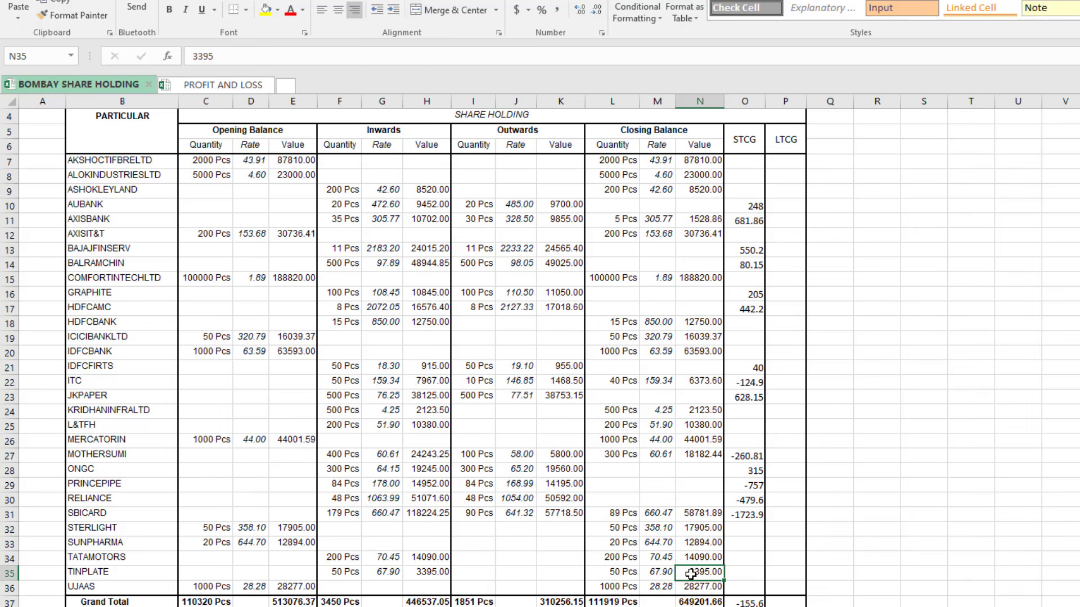
key("alt+Tab")
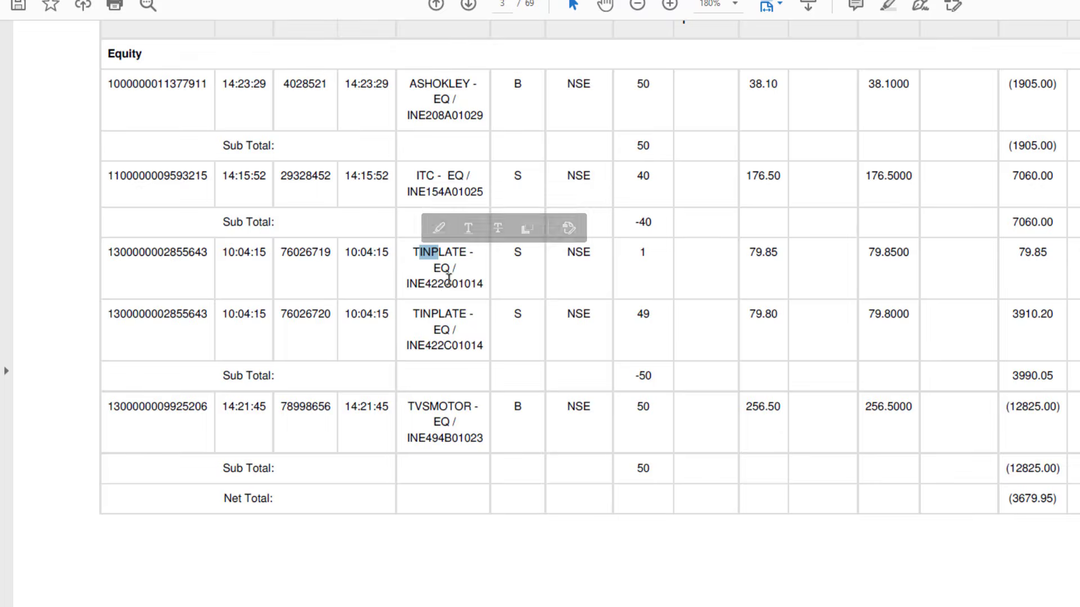
key("alt+Tab")
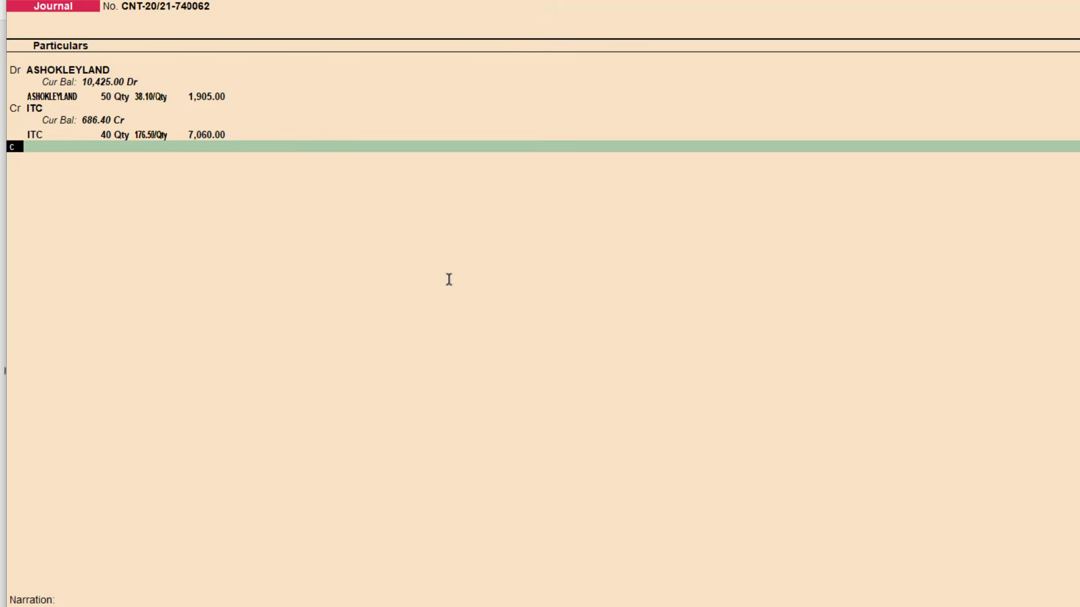
Add TINPLATE as a credit line in the journal
type("c")
key("Return")
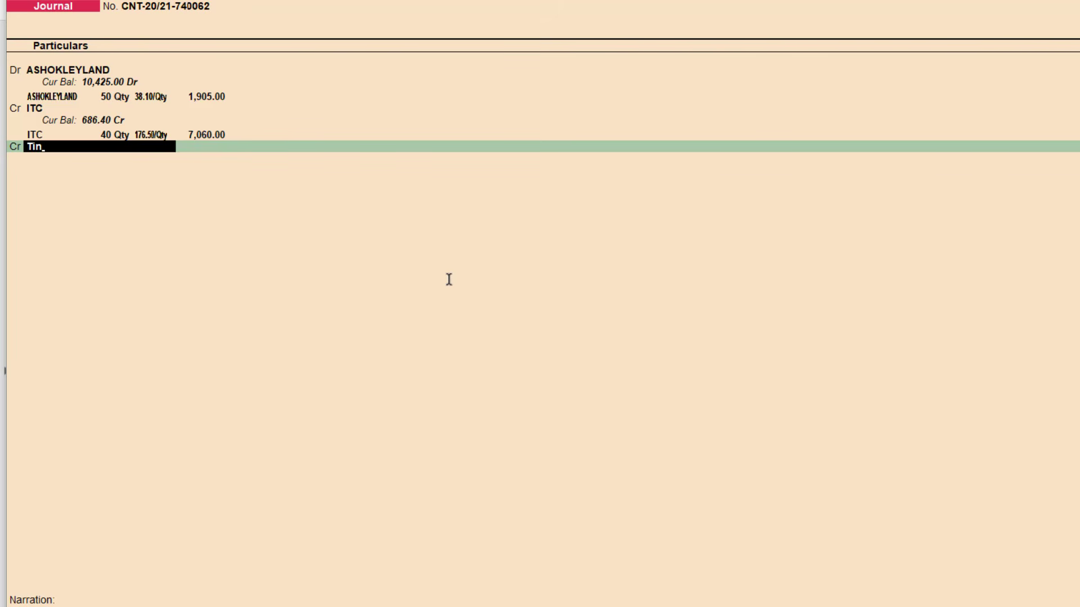
type("Tin")
key("Return")
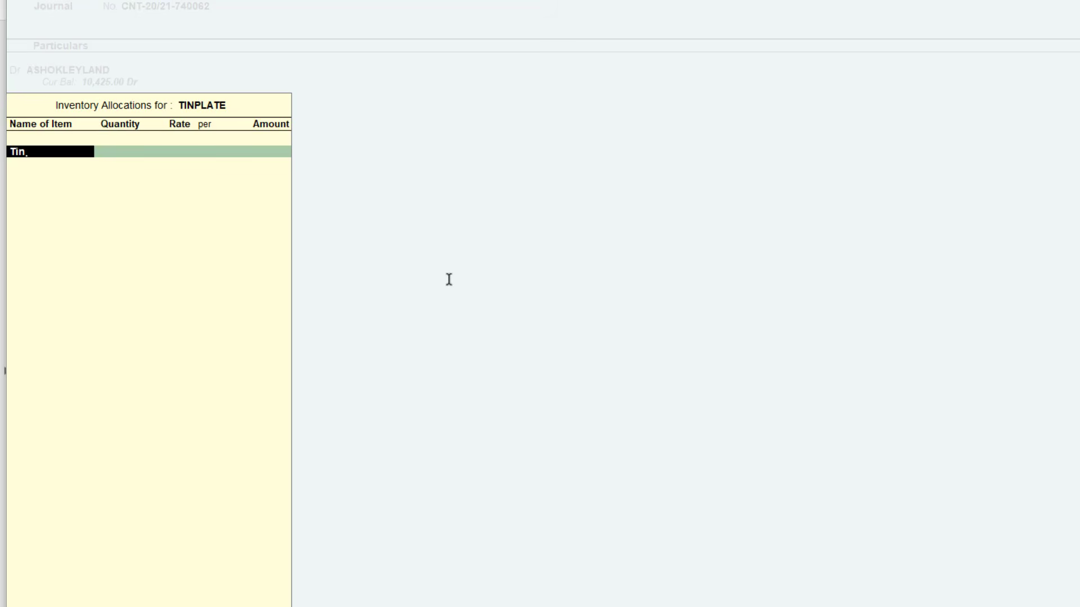
Allocate the first lot of 1 TINPLATE share from Shares Stock at 79.85
key("Return")
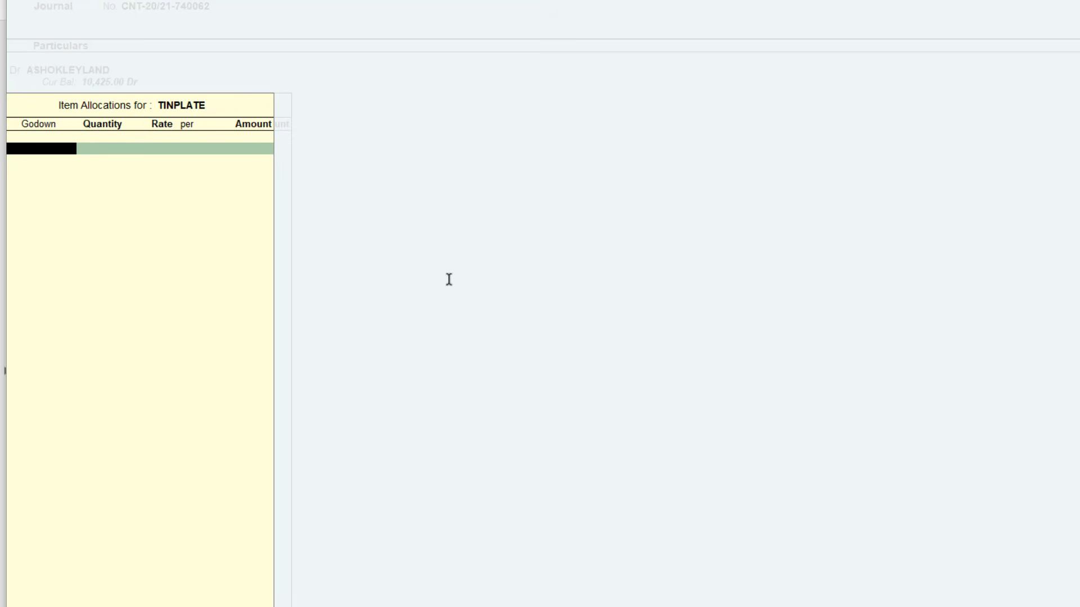
type("Share")
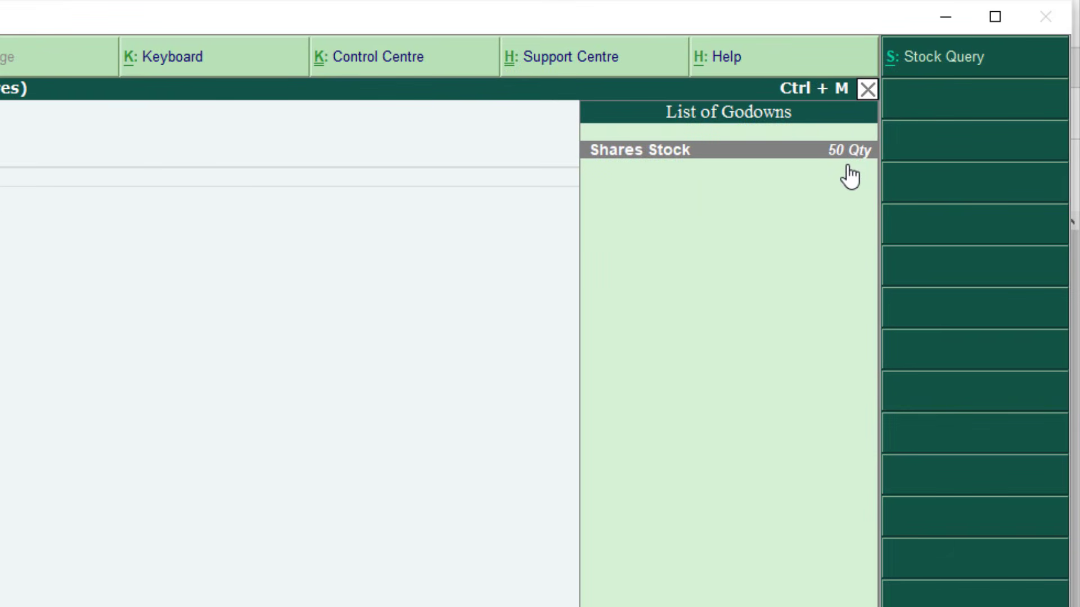
key("Return")
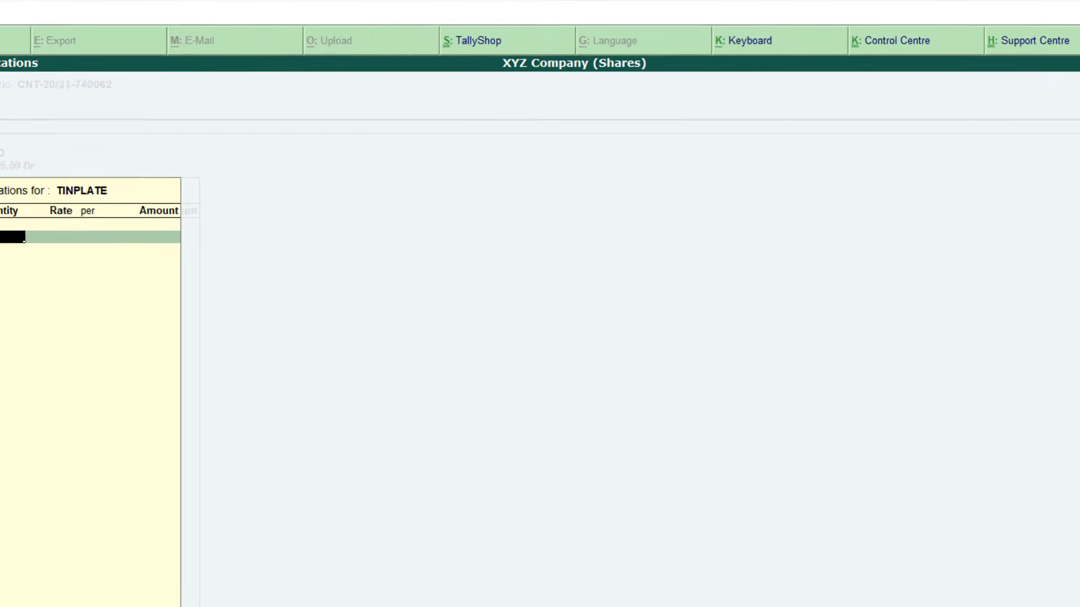
type("1")
key("Return")
key("Return")
key("alt+Tab")
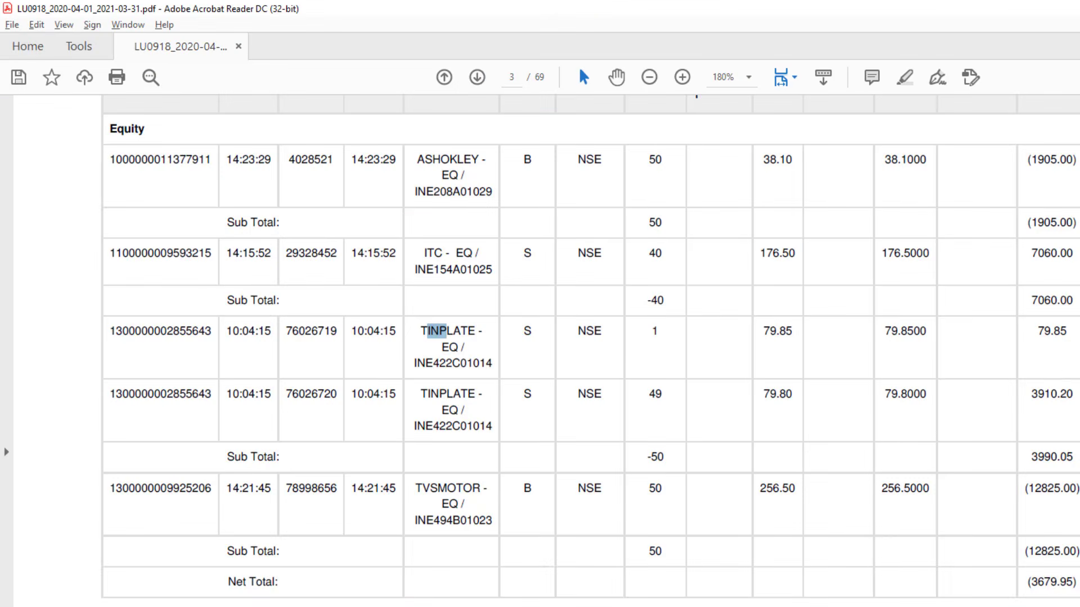
left_click_drag(1044, 331, 1071, 332)
key("alt+Tab")
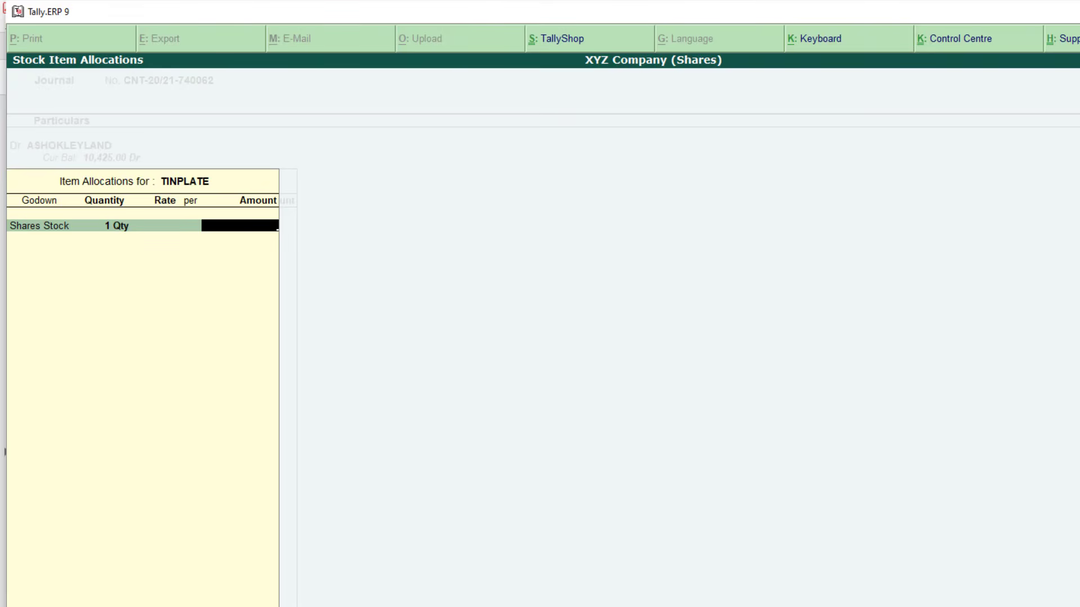
type("79.85")
key("Return")
key("Return")
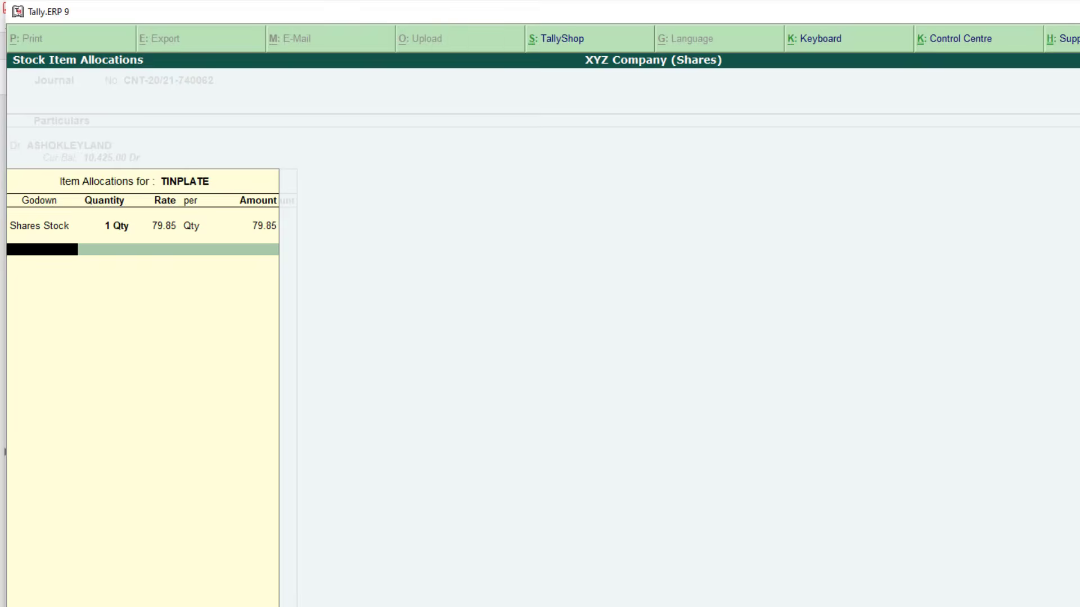
Allocate a second lot of 49 TINPLATE shares from Shares Stock for 3,910.20
key("Return")
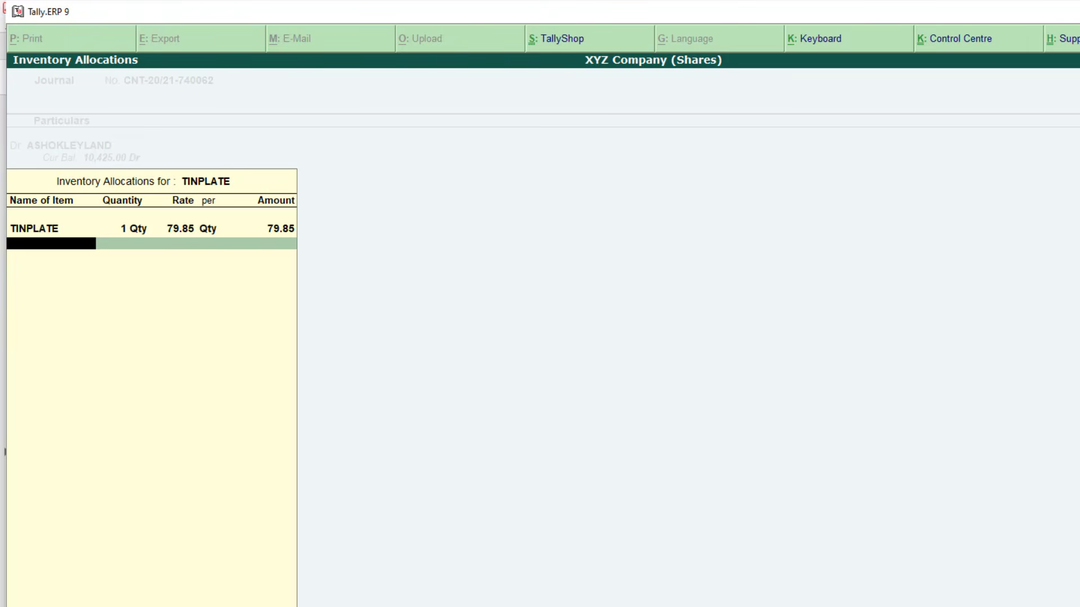
type("Tinp")
key("Return")
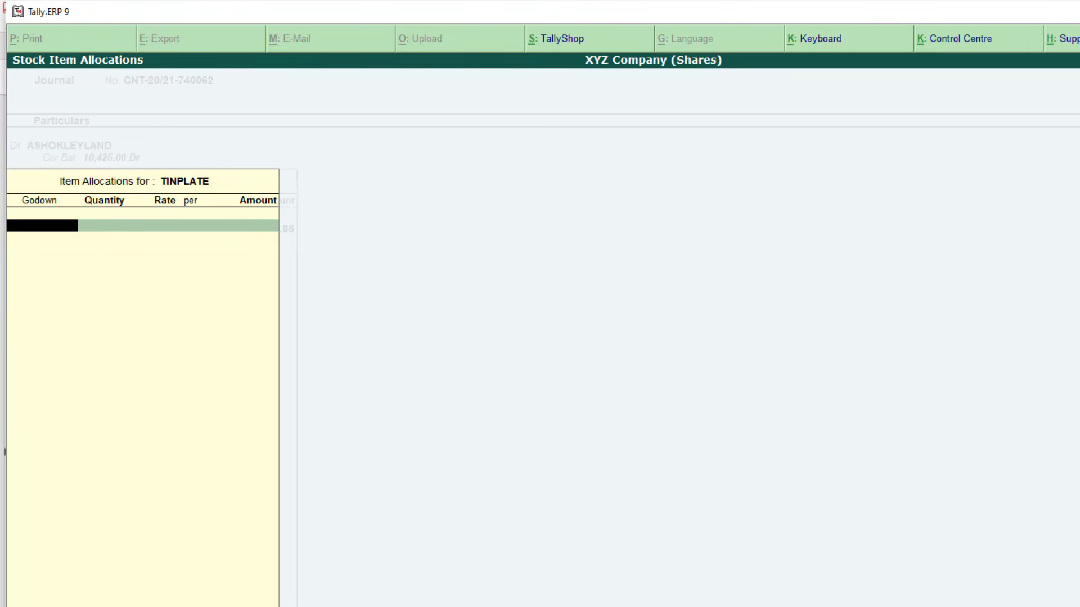
type("Share")
key("Return")
type("49")
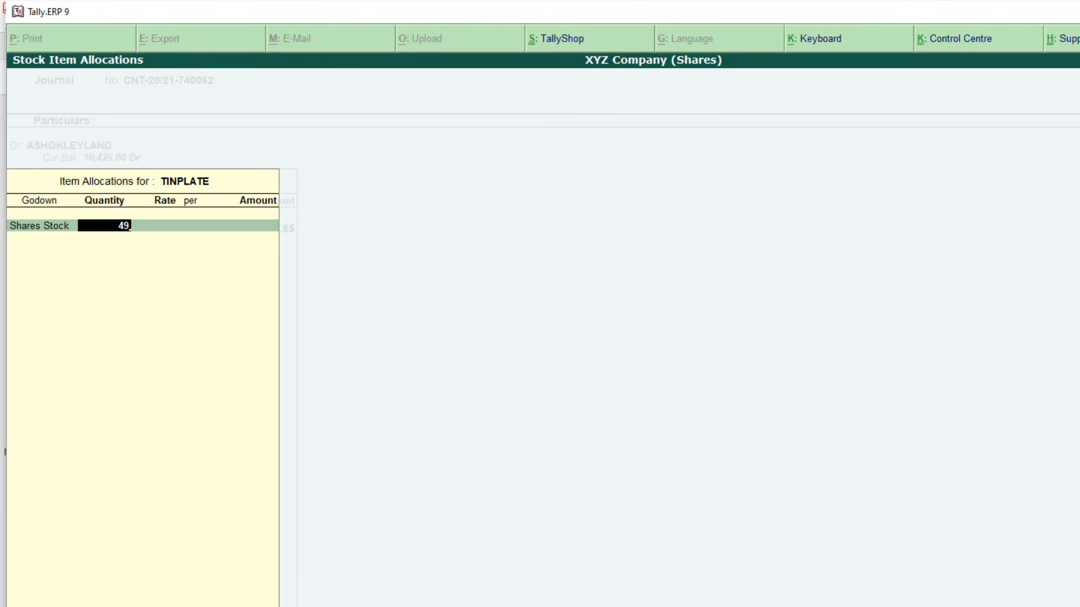
key("Return")
key("Return")
key("alt+Tab")
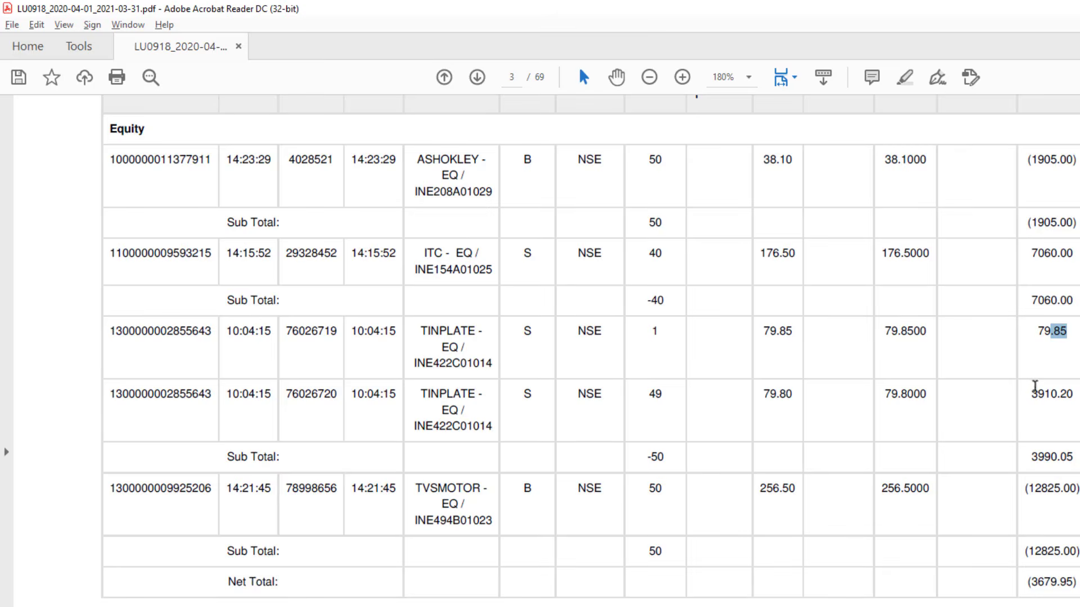
left_click_drag(1030, 395, 1062, 405)
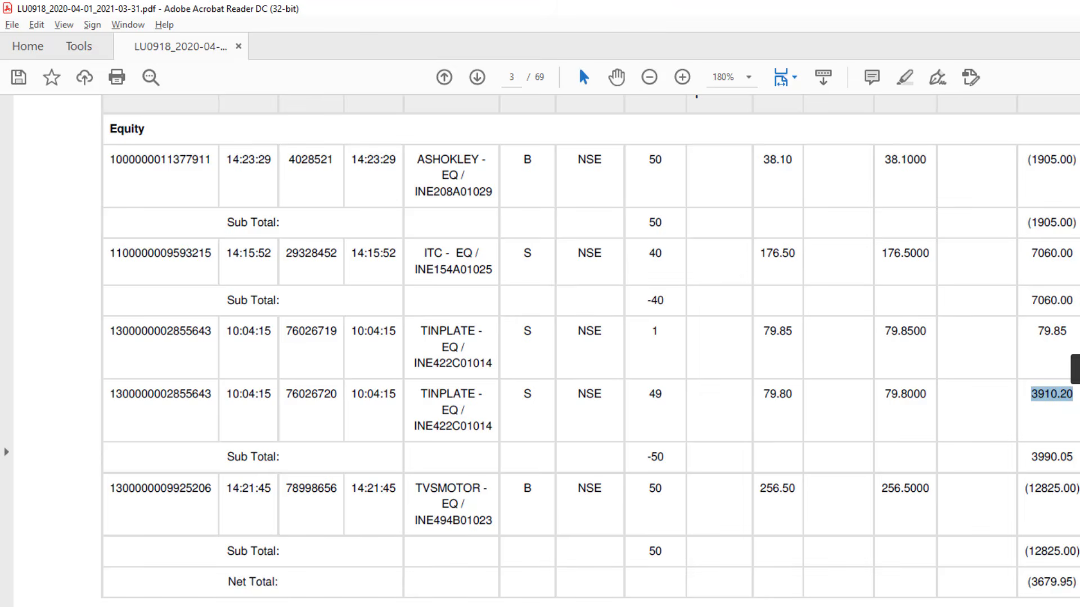
key("alt+Tab")
type("3,910.20")
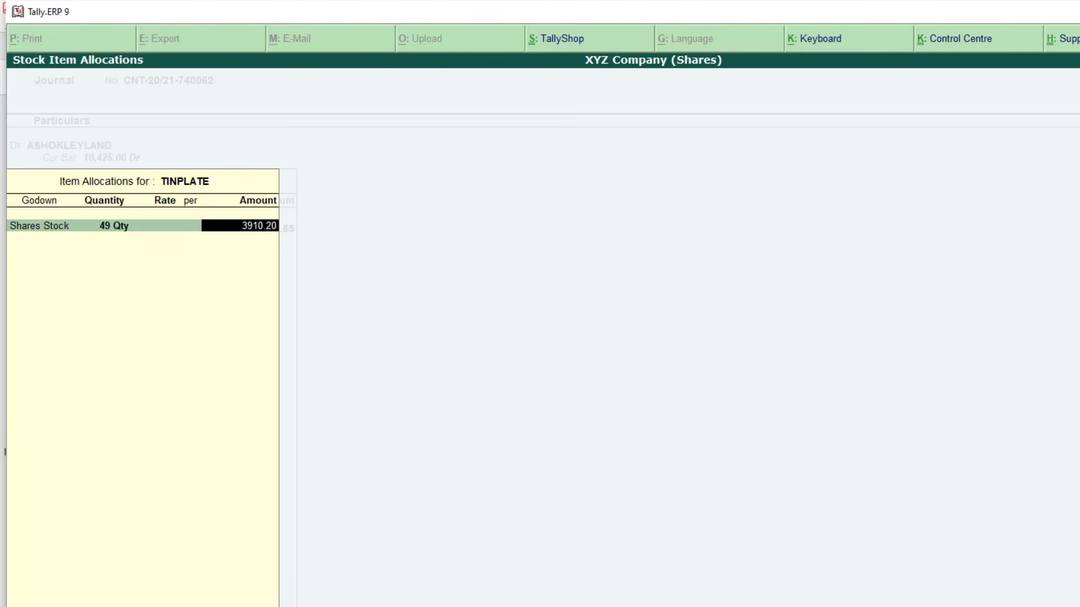
key("Return")
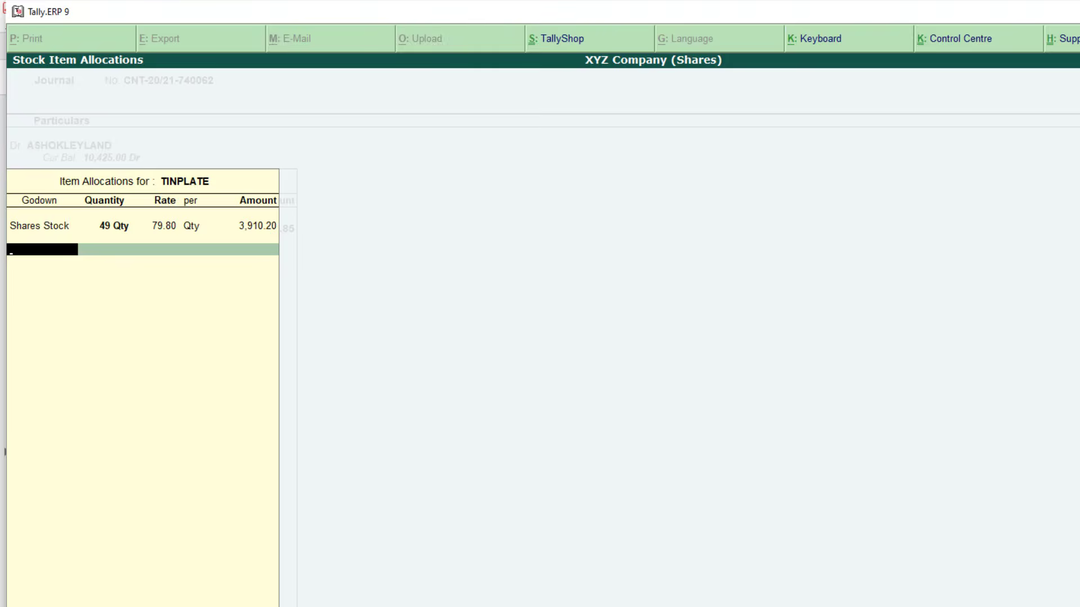
key("Return")
key("Return")
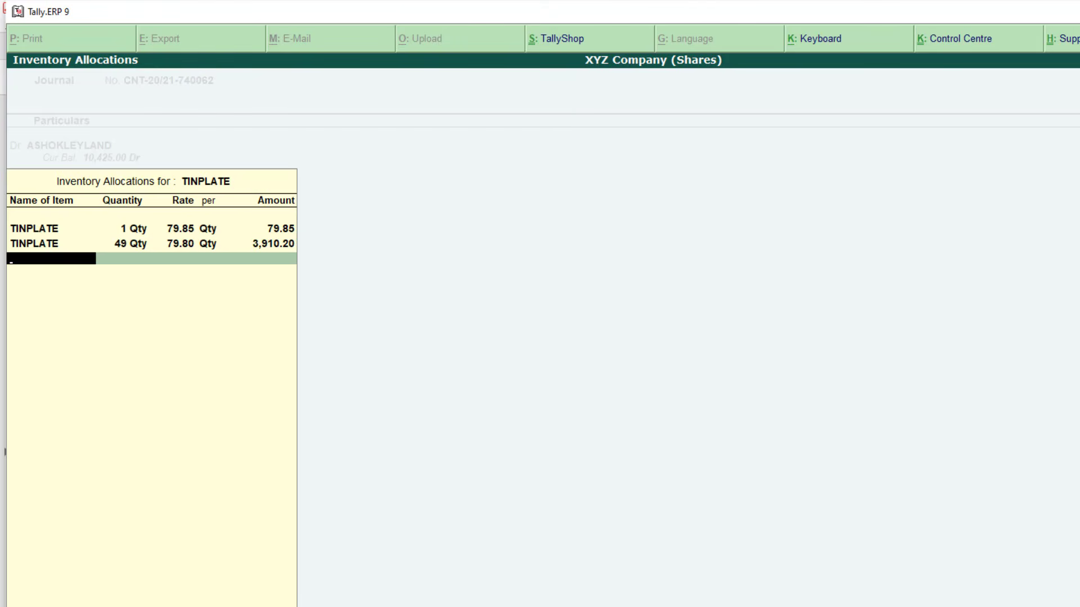
key("Return")
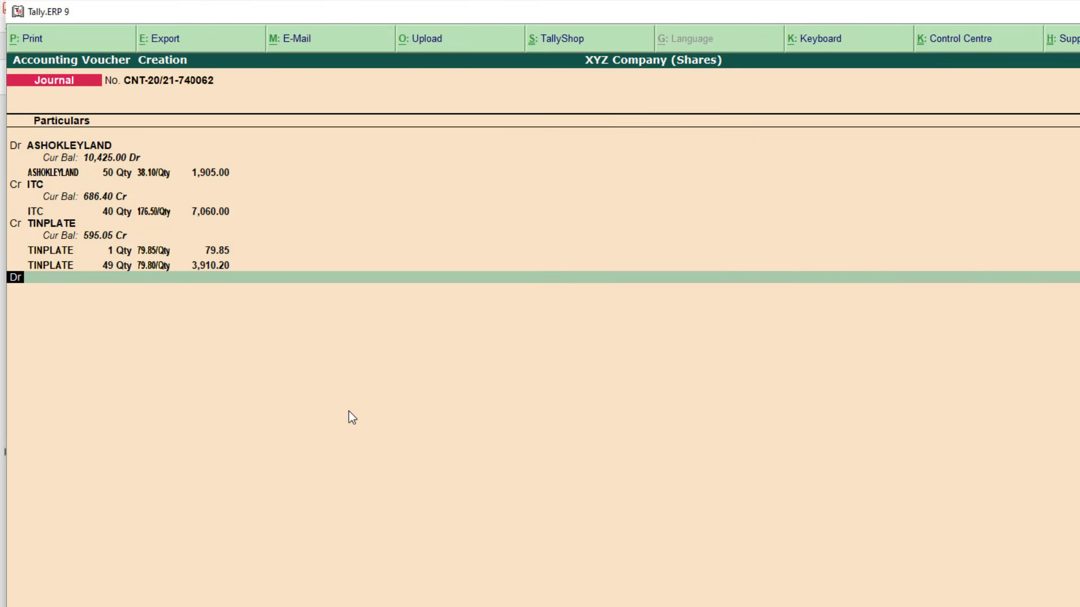
Look up the TVSMOTOR buy trade in the contract note PDF
key("alt+Tab")
scroll(585, 469, "down", 1)
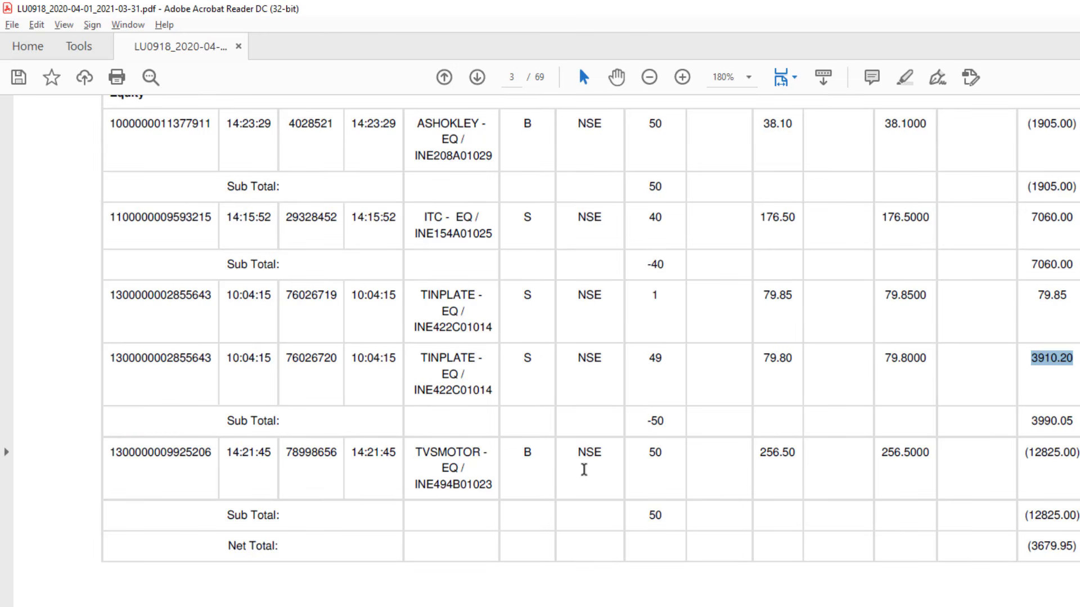
left_click_drag(520, 458, 535, 456)
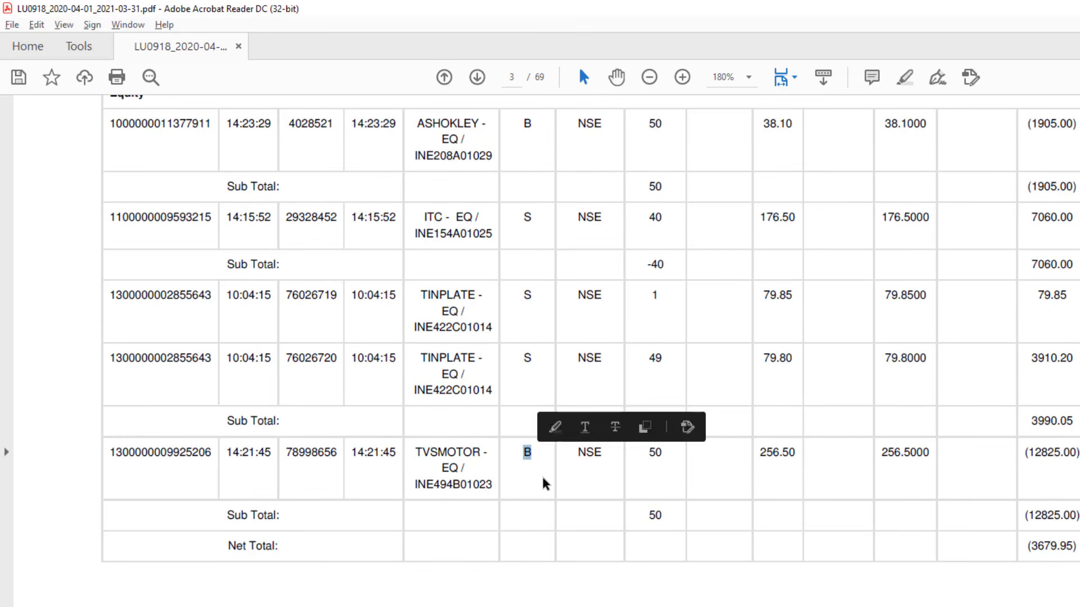
left_click(545, 484)
left_click_drag(412, 453, 468, 482)
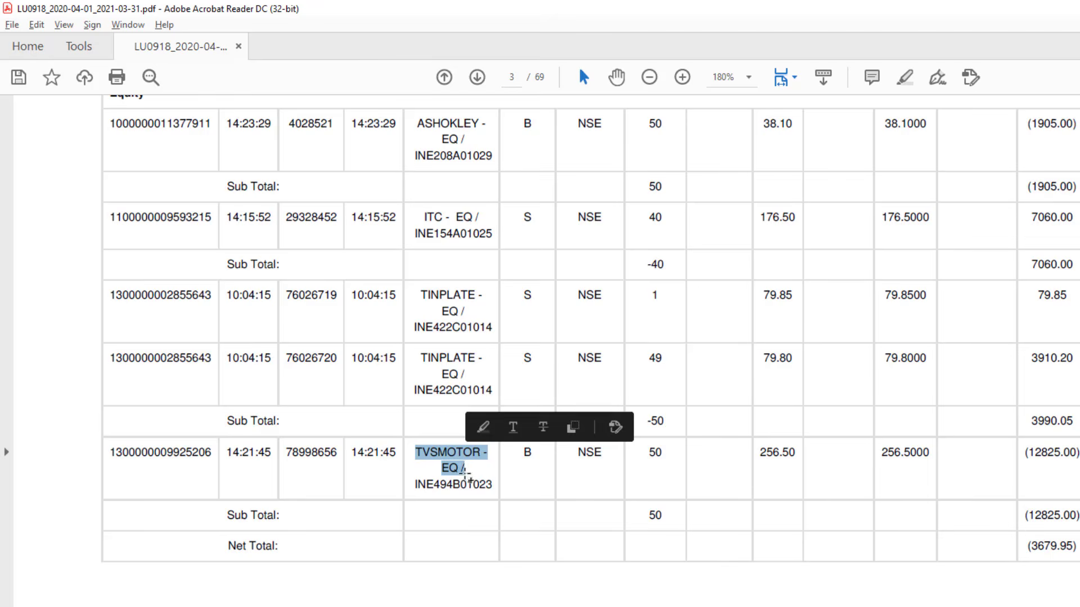
left_click(473, 481)
key("alt+Tab")
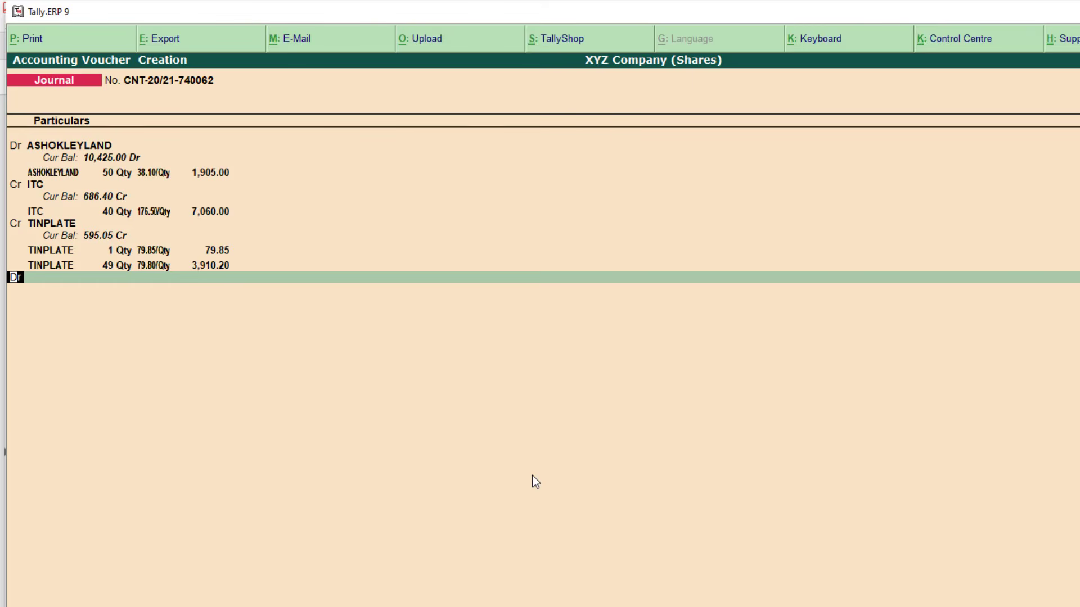
Create a TVSMOTOR debit ledger under Share Investment with inventory values affected set to Yes
key("Return")
key("alt+c")
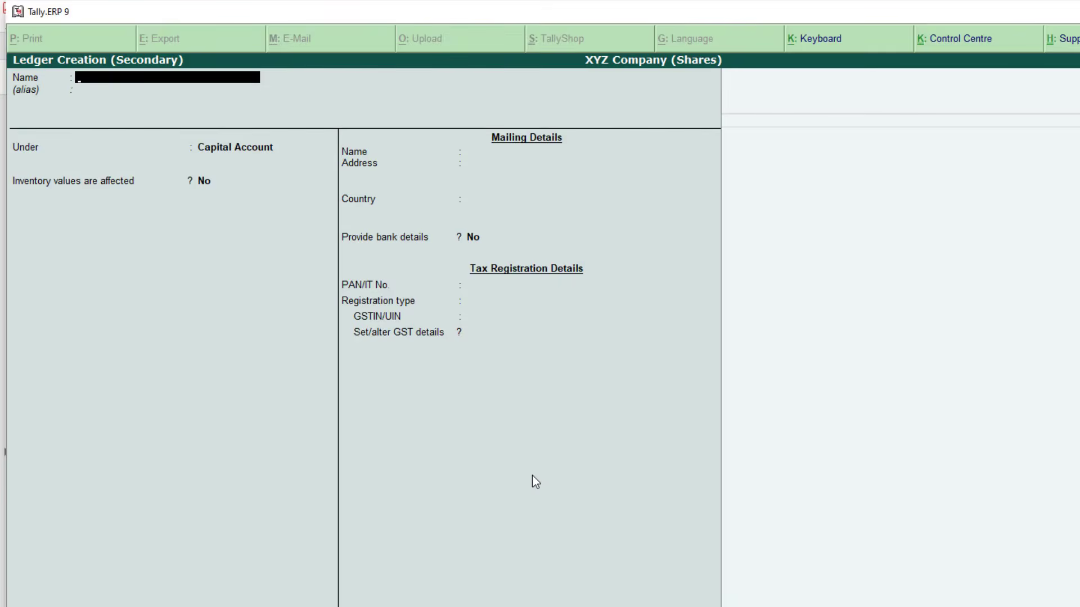
type("TVSMOTOR")
key("Return")
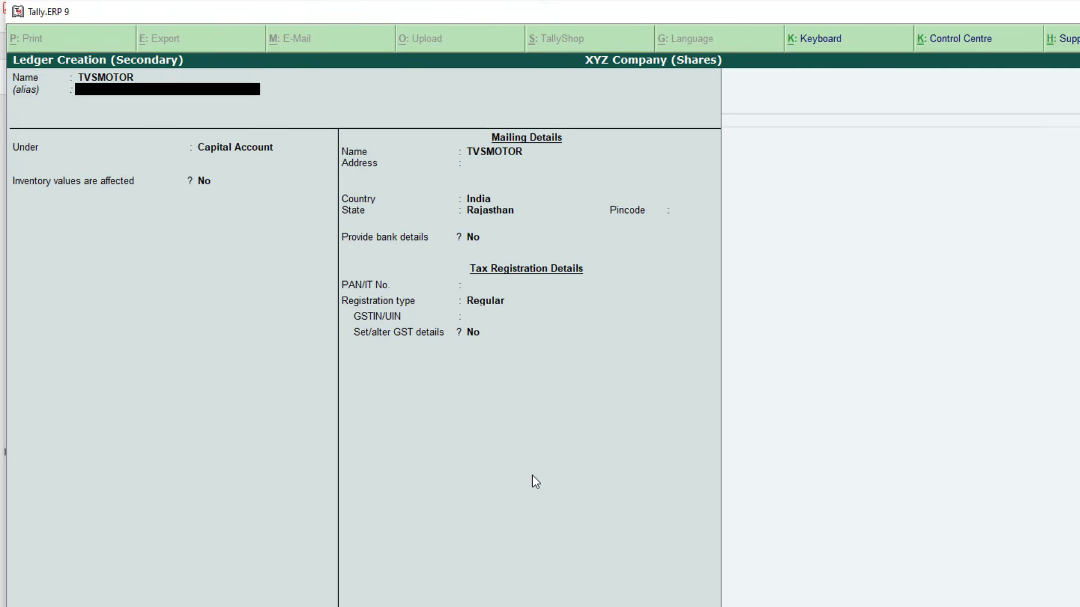
key("Return")
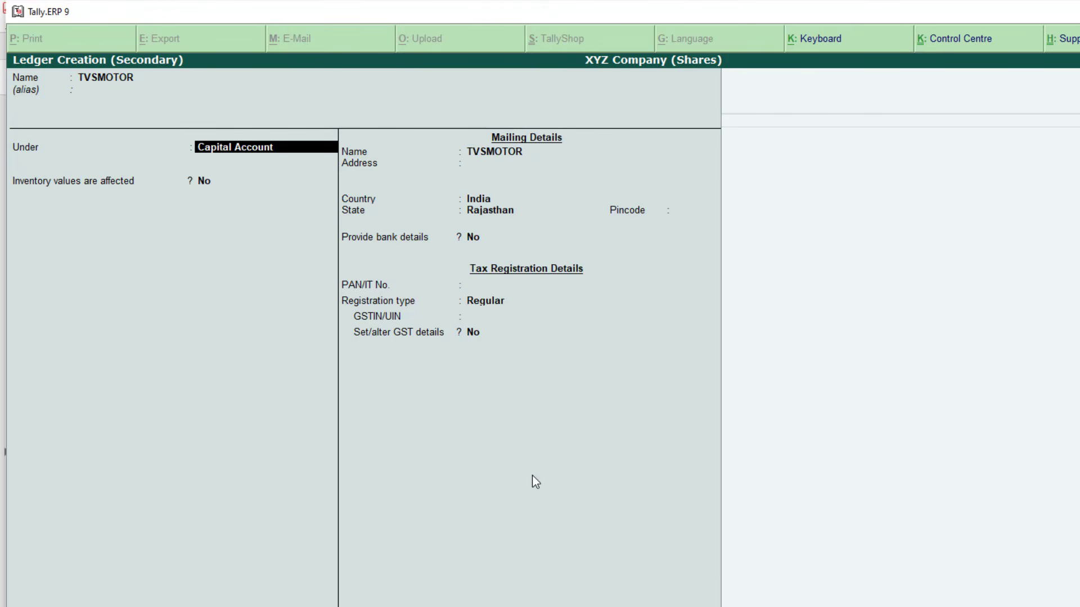
type("Sharein")
key("Return")
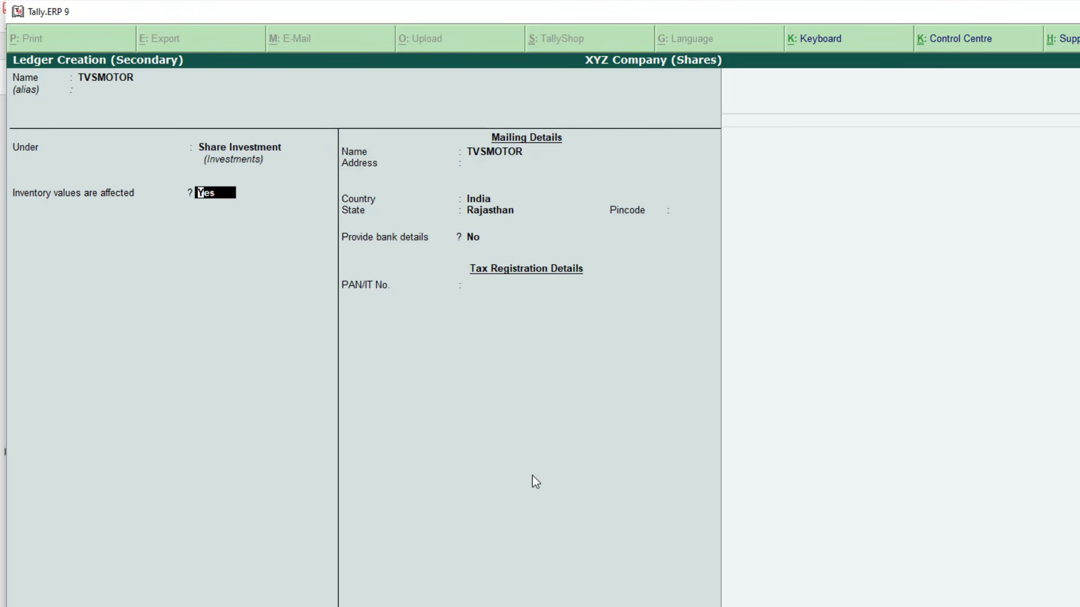
type("y")
key("Return")
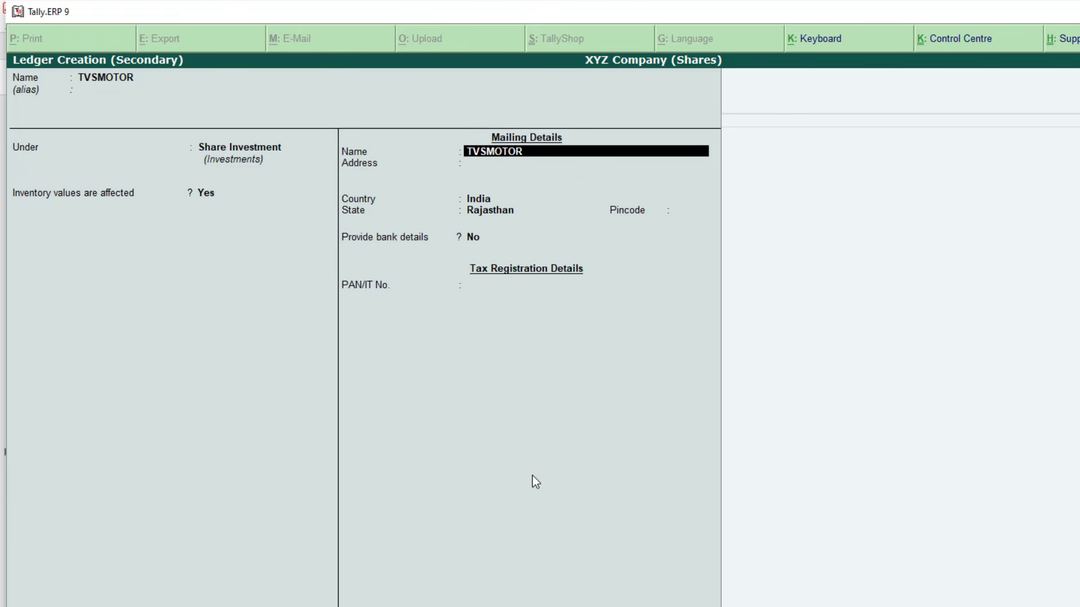
key("Return")
key("Return")
key("Return")
key("Return")
key("Return")
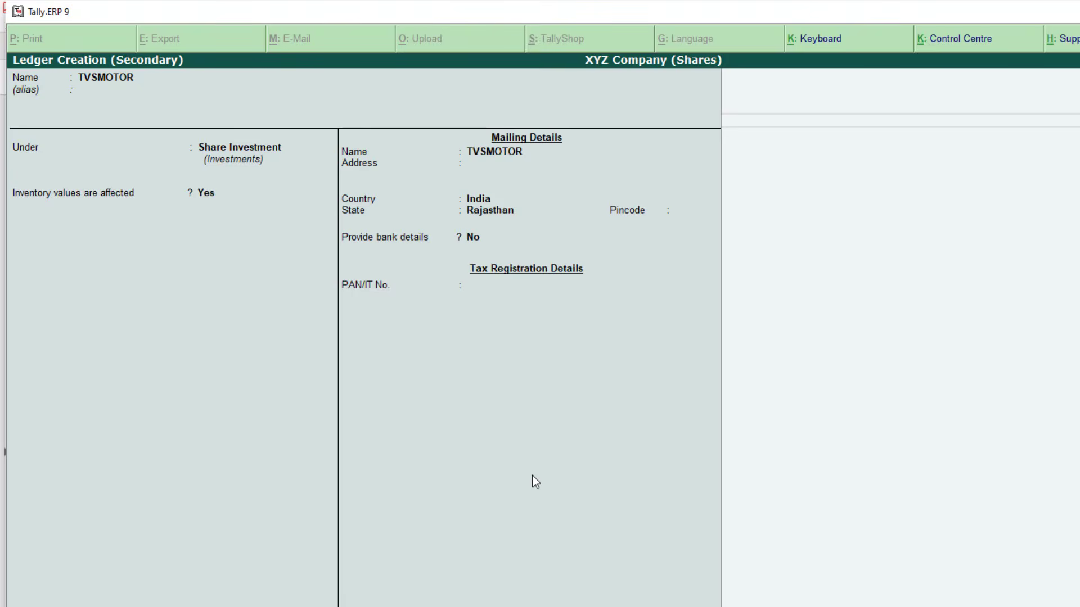
key("Return")
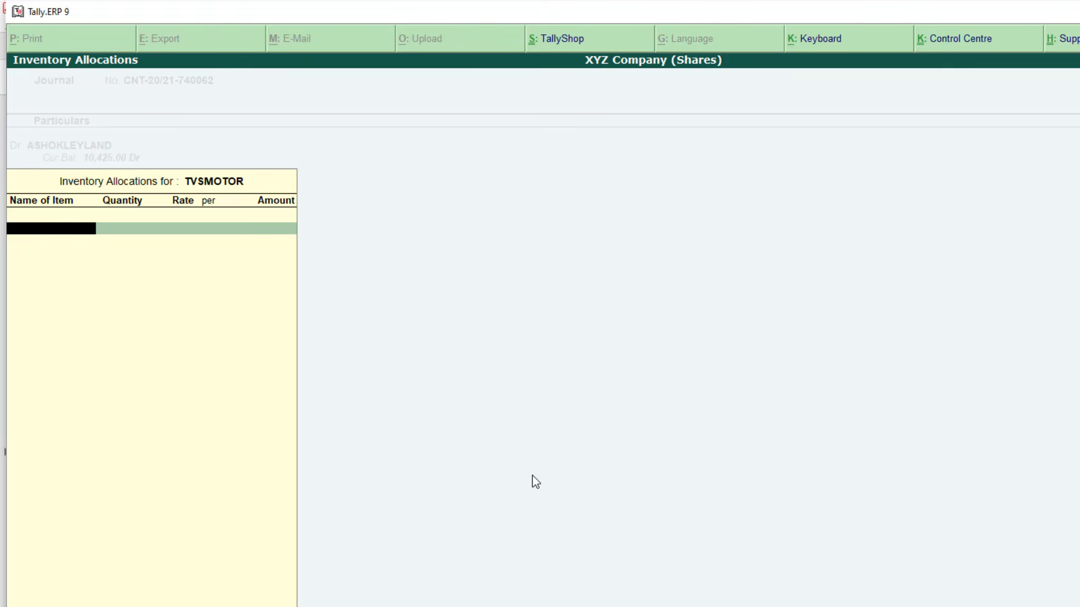
Create stock item TVSMOTOR with unit Qty and GST Not Applicable
key("alt+c")
type("TSV")
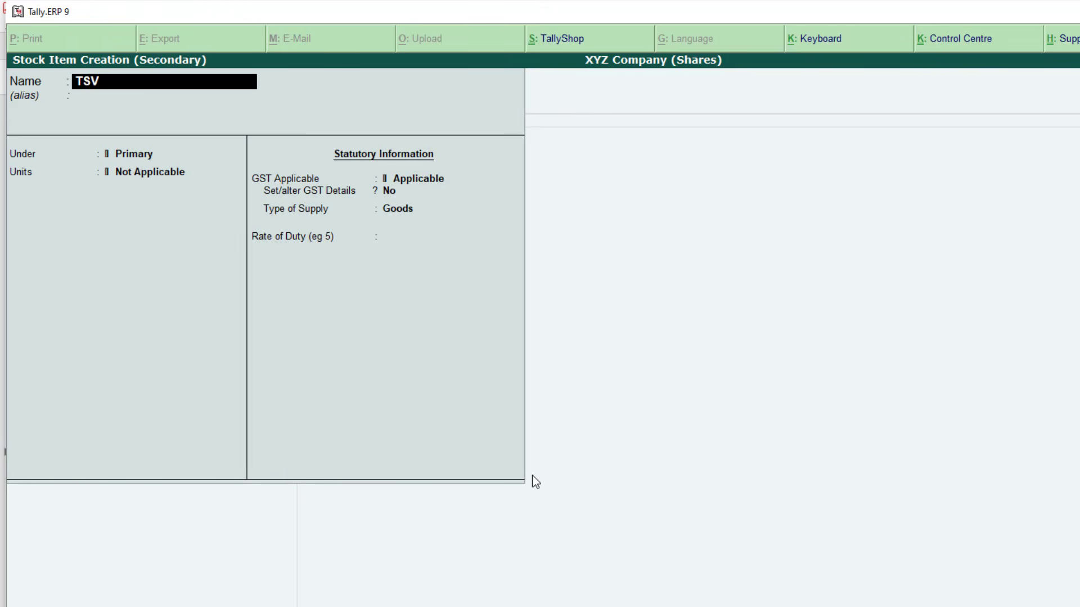
key("BackSpace")
key("BackSpace")
type("VSMOTOR")
key("Return")
key("Return")
key("Return")
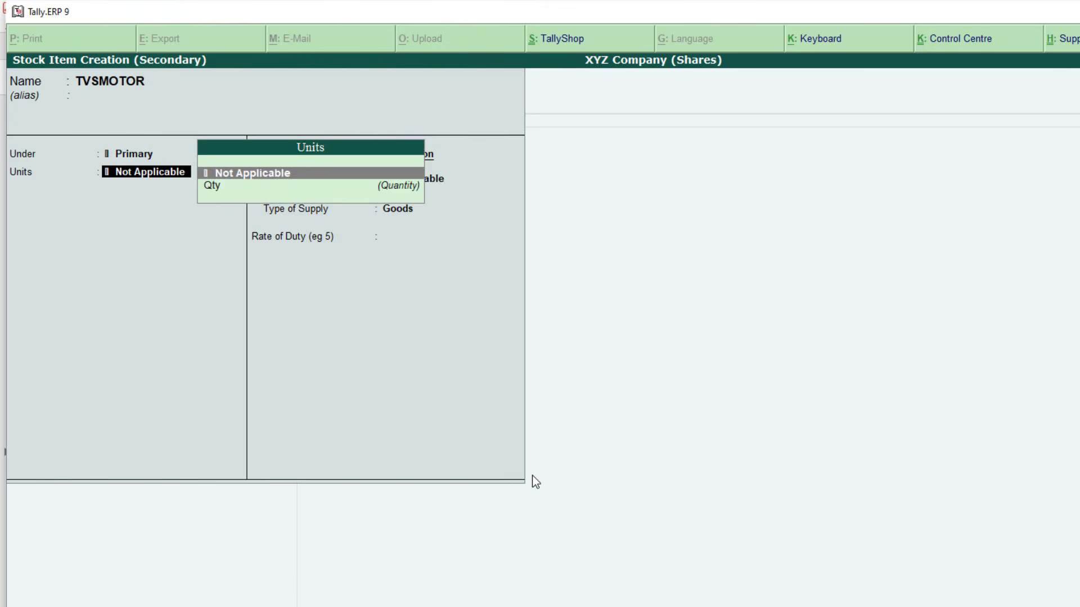
type("qty")
key("Return")
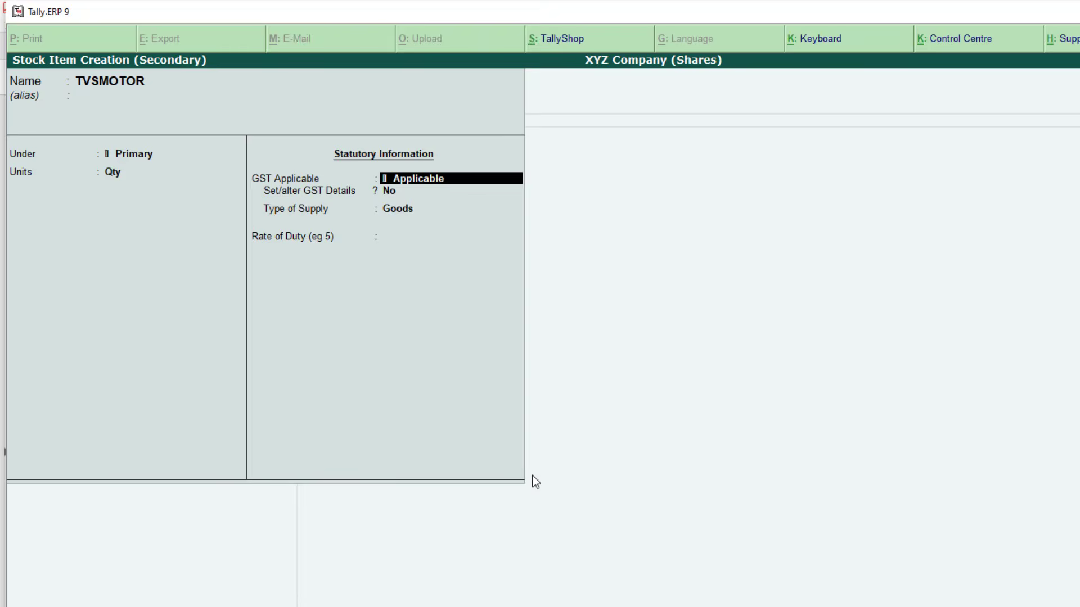
type("Not")
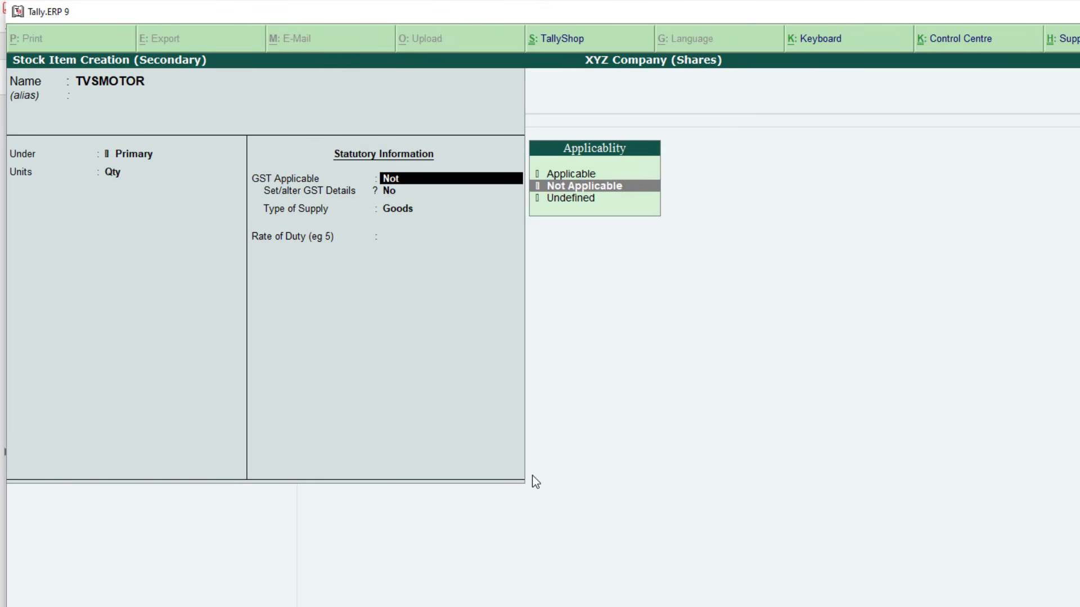
key("Return")
key("Return")
key("Return")
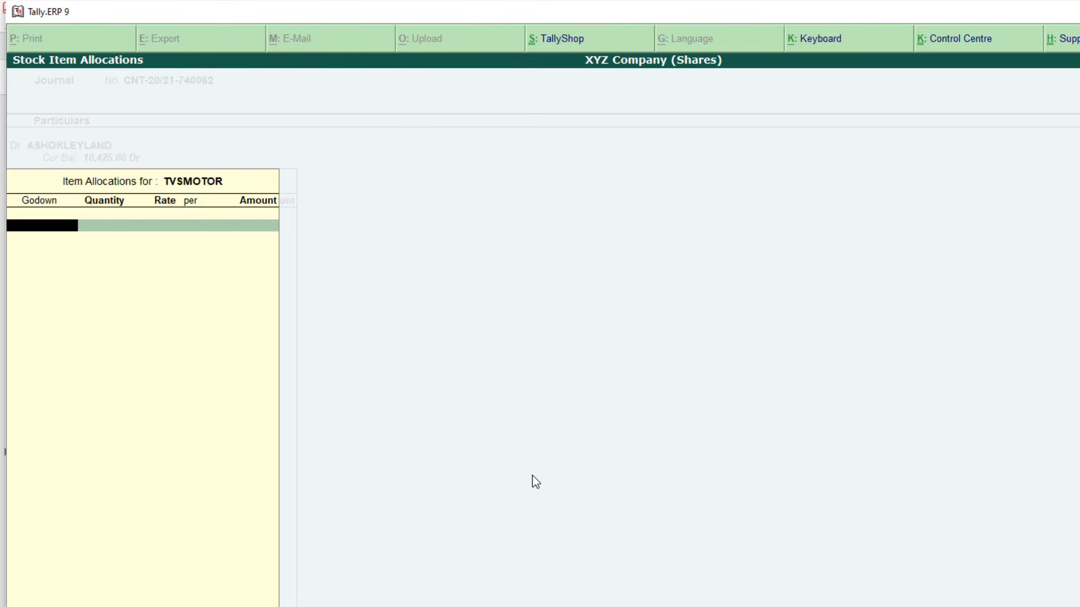
type("Share")
key("Return")
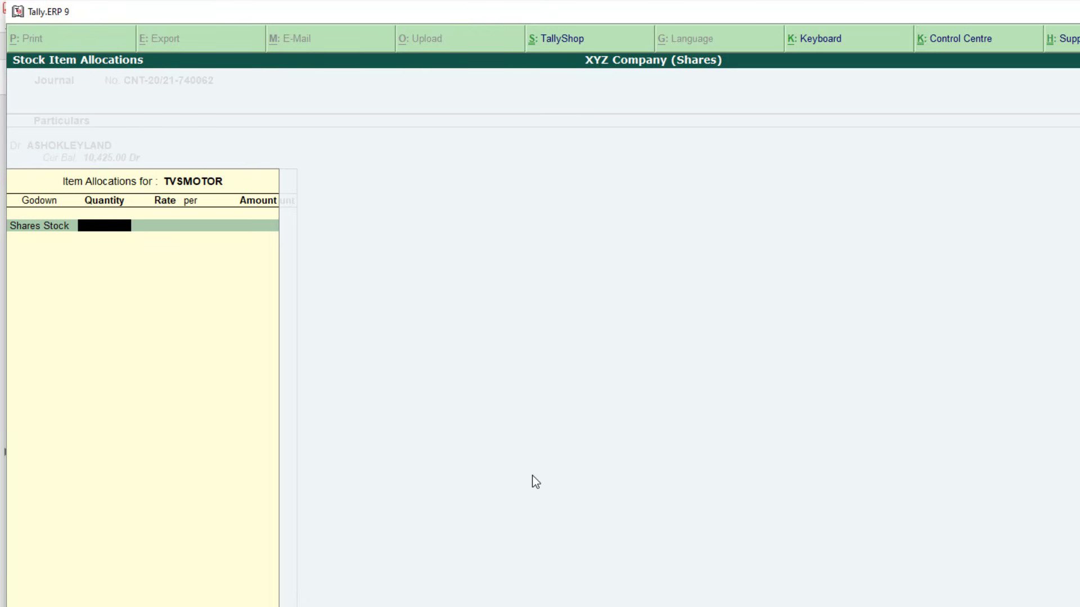
Allocate 50 Qty of TVSMOTOR from Shares Stock for 12,825.00
key("alt+Tab")
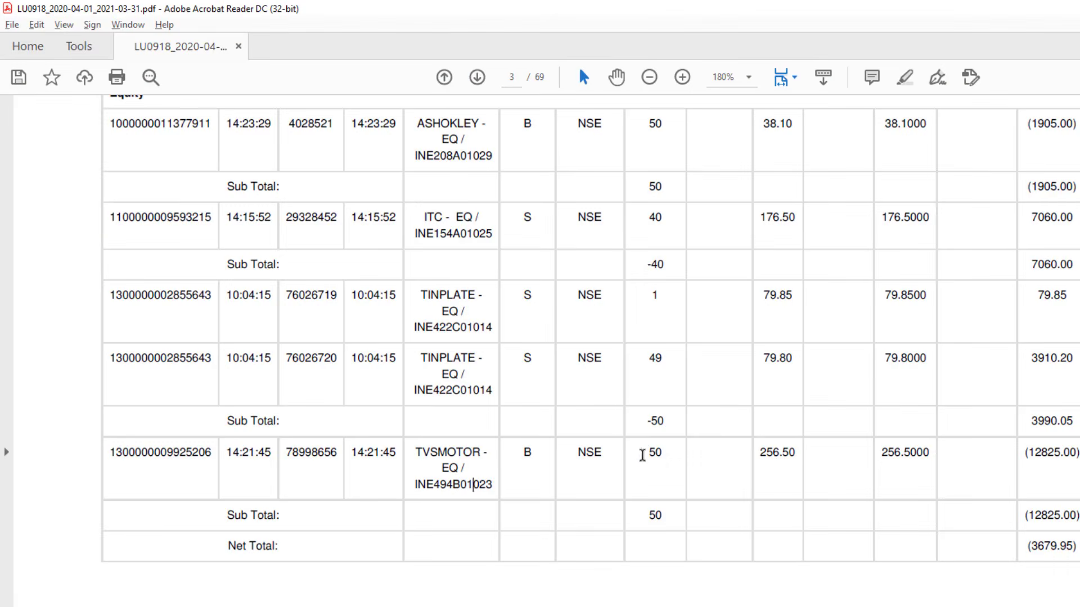
left_click_drag(647, 453, 662, 457)
key("alt+Tab")
type("50")
key("Return")
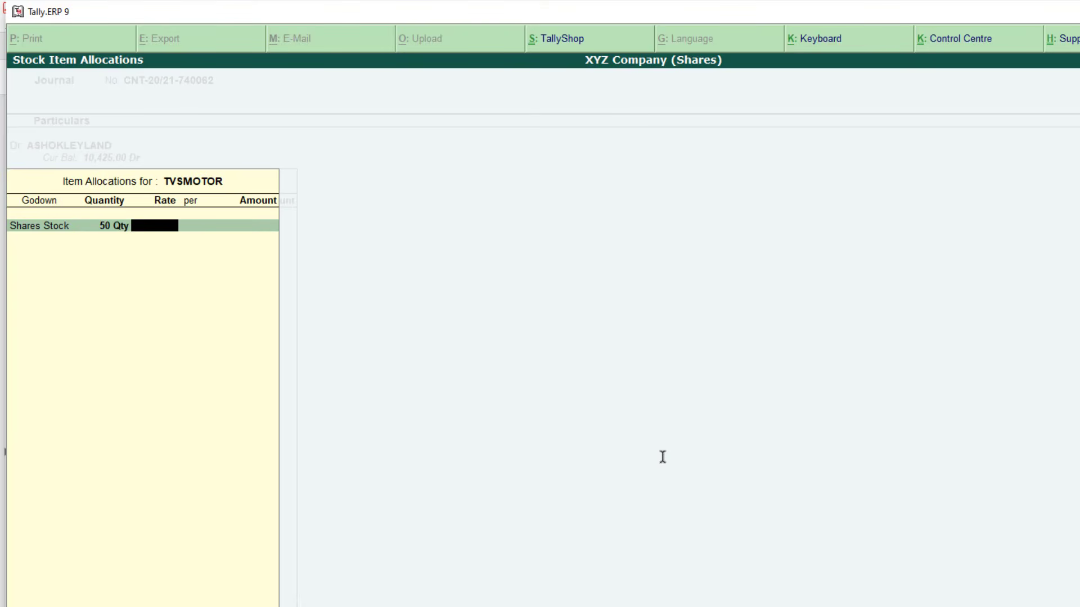
key("Return")
key("alt+Tab")
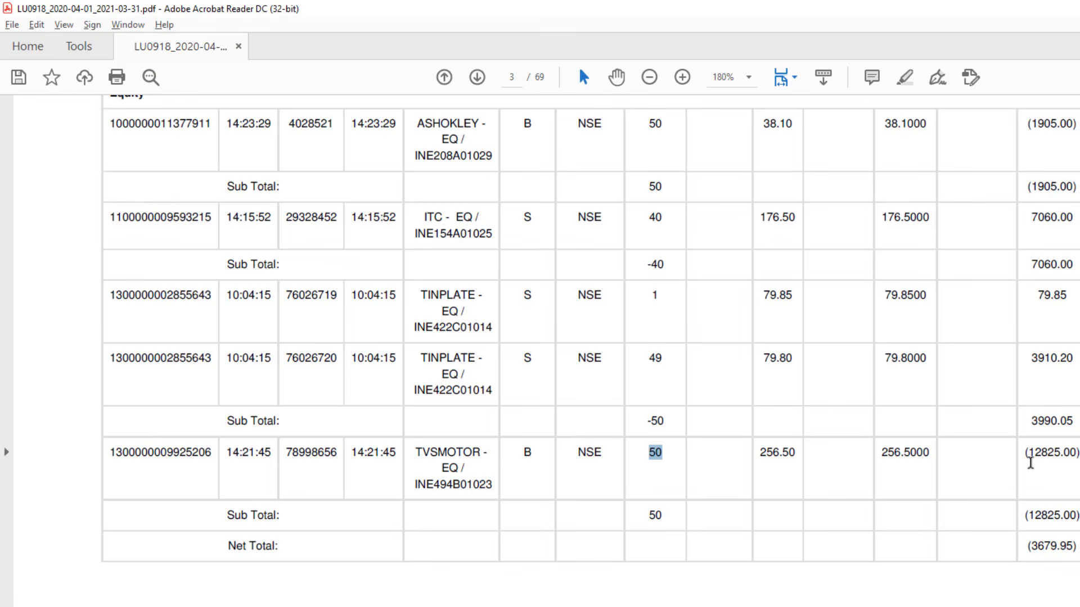
left_click_drag(1032, 457, 1072, 462)
key("alt+Tab")
type("12825")
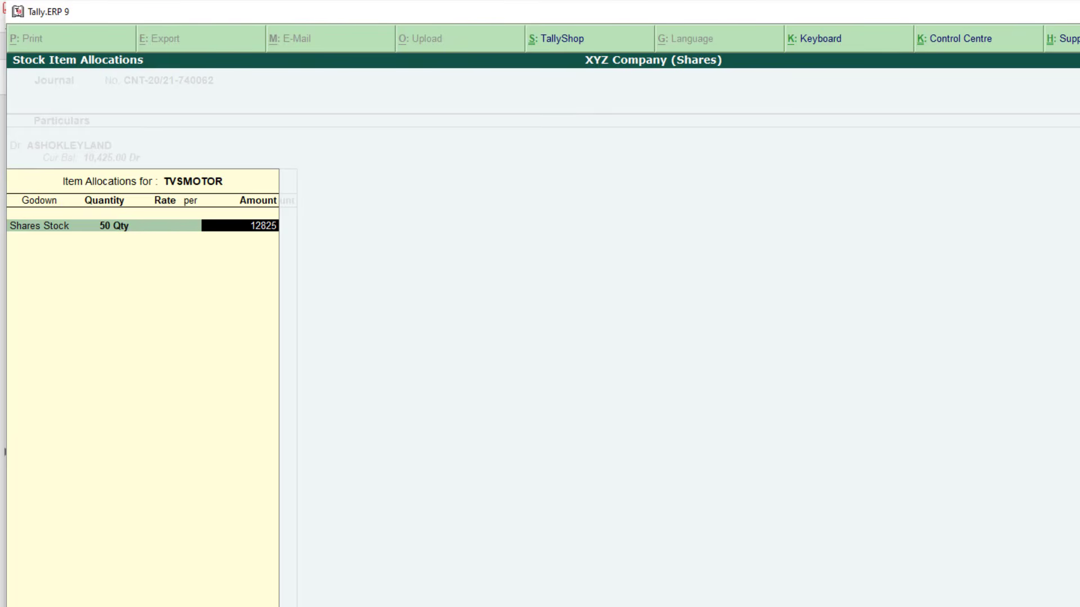
key("Return")
key("Return")
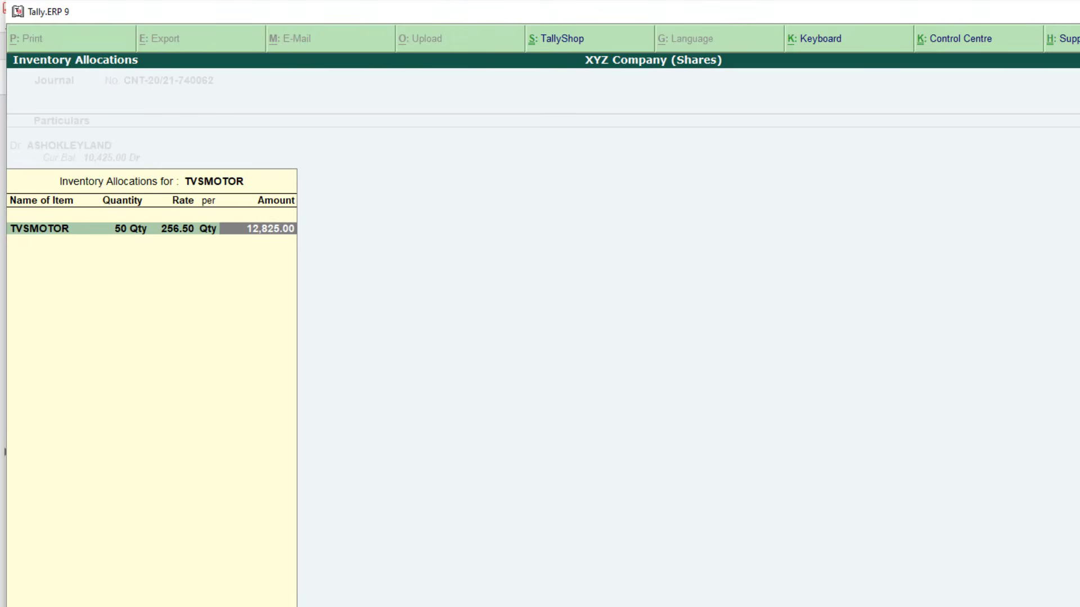
key("Return")
key("Return")
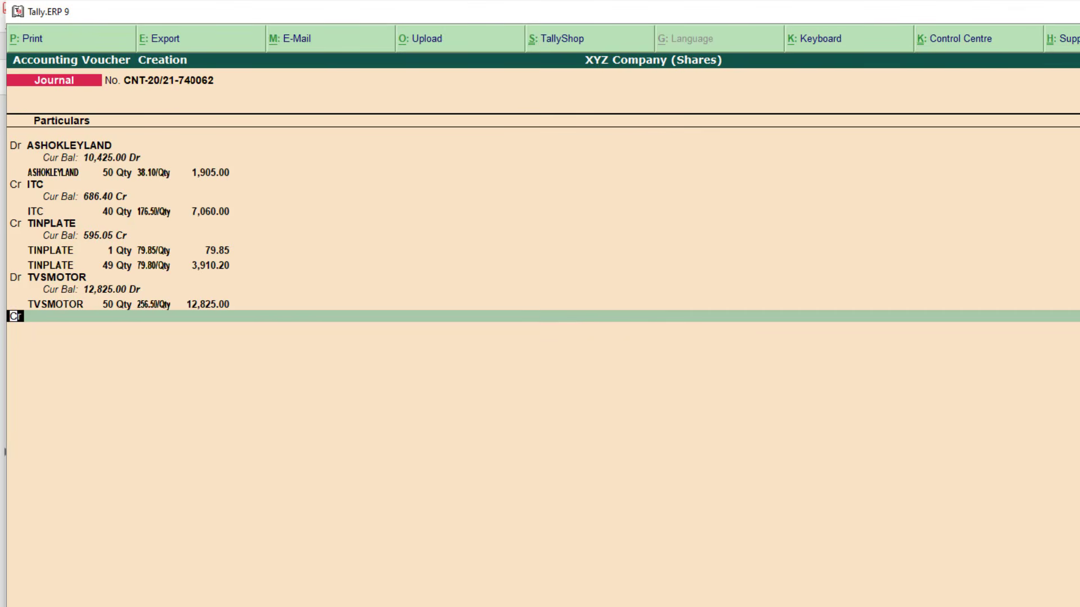
key("alt+Tab")
scroll(552, 154, "up", 2)
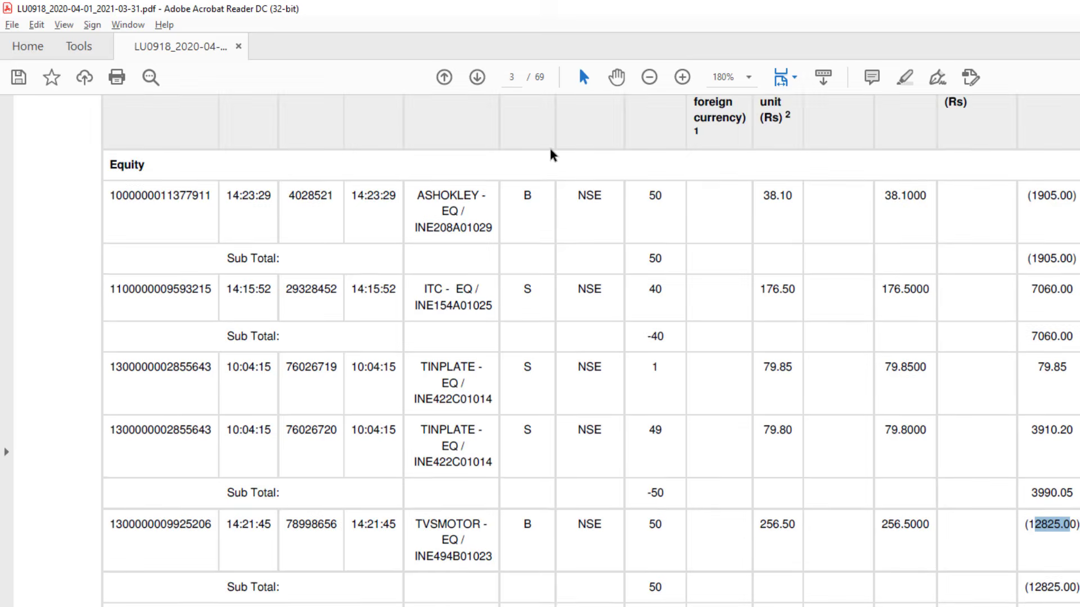
scroll(549, 337, "down", 3)
double_click(528, 380)
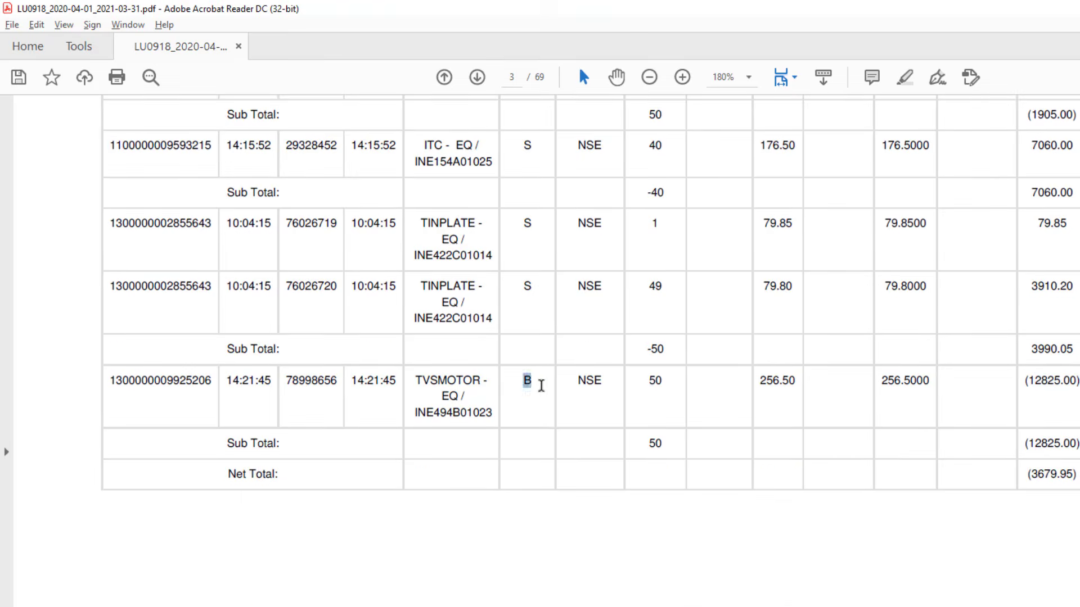
scroll(547, 393, "down", 10)
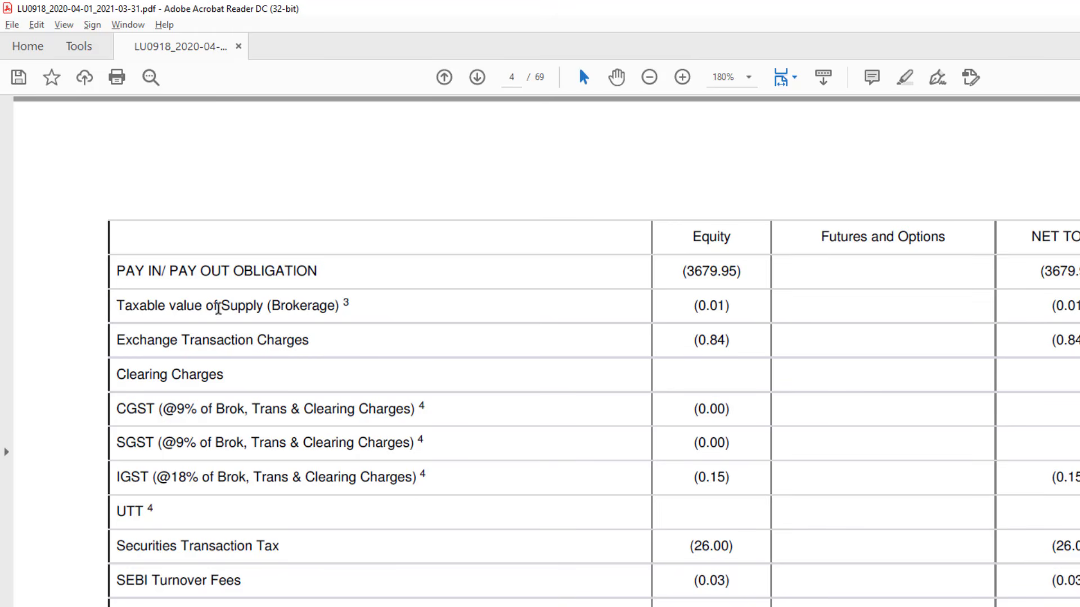
left_click_drag(146, 306, 255, 518)
left_click(593, 335)
left_click_drag(299, 306, 369, 313)
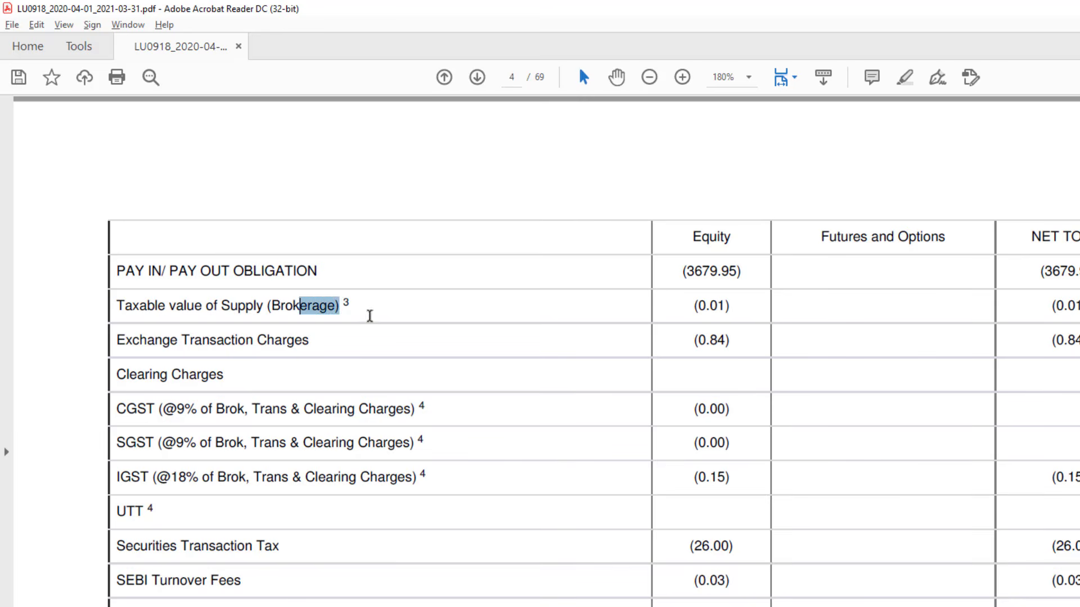
left_click(662, 311)
key("alt+Tab")
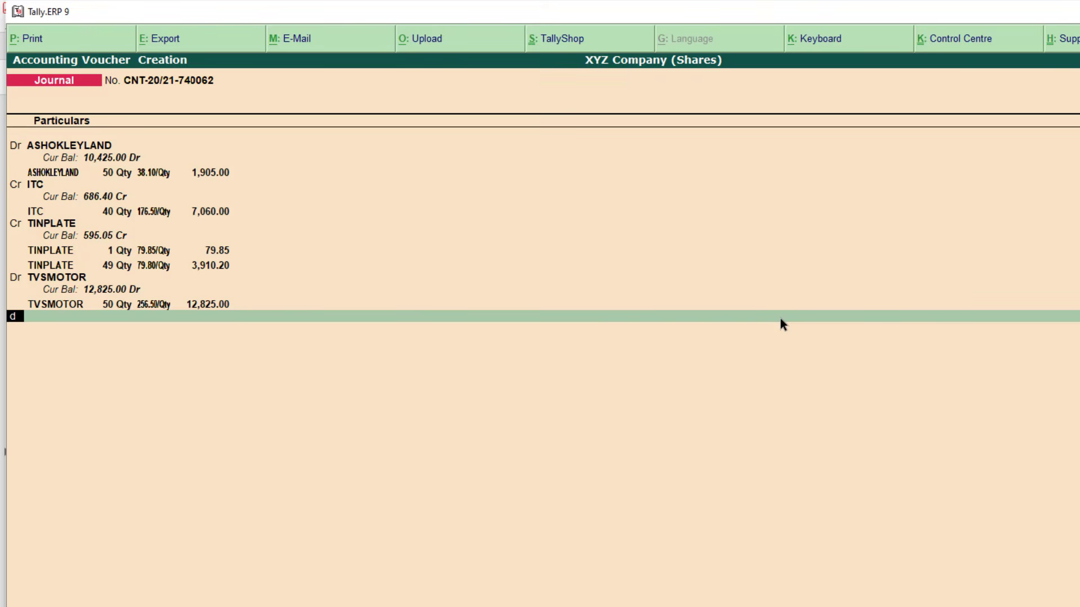
Debit Brokerage 0.01 in the journal
type("Bro")
key("Return")
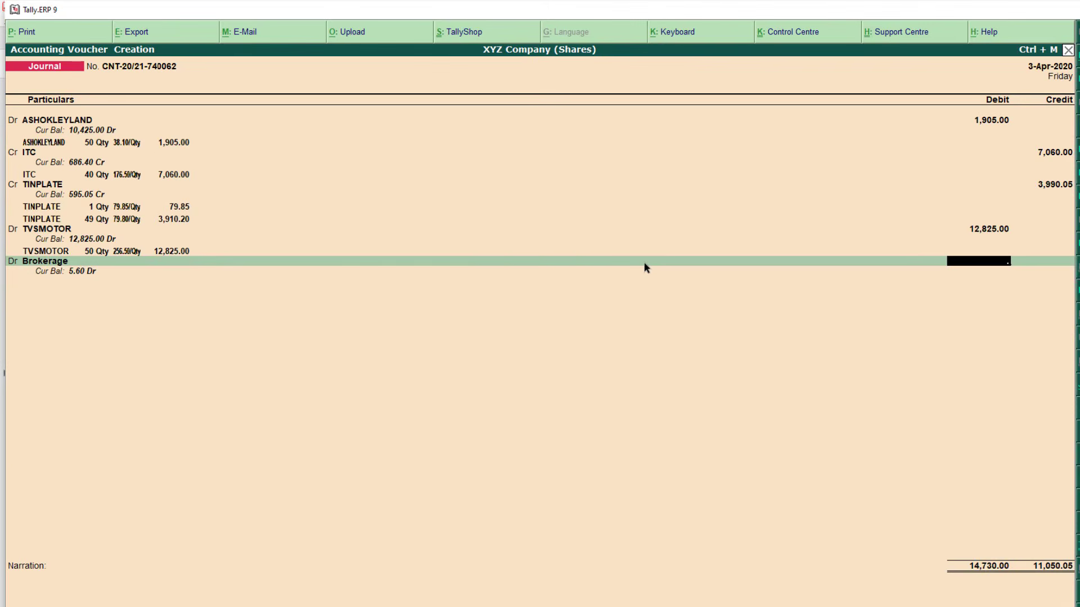
type(".01")
key("Return")
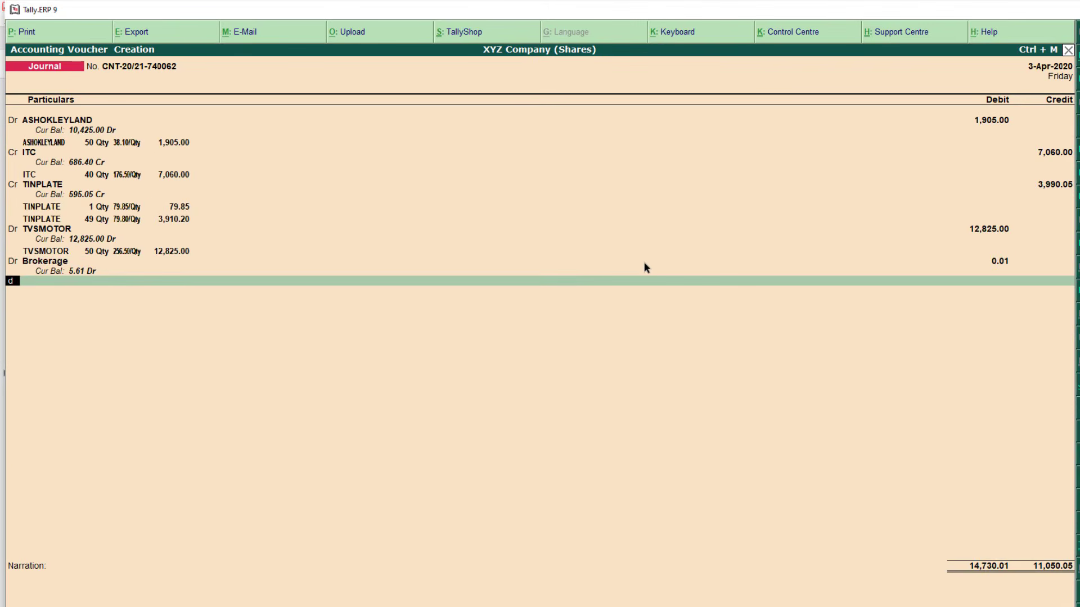
key("Return")
Debit Exchange Transaction Charges 0.84, as shown in the contract note
key("alt+Tab")
left_click_drag(96, 280, 455, 290)
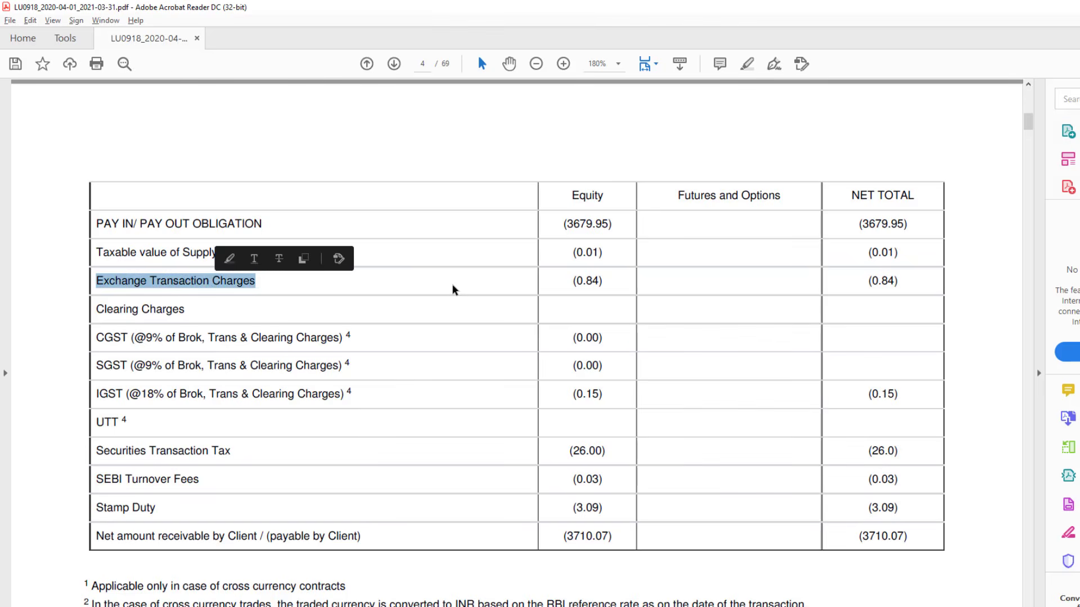
left_click_drag(561, 281, 607, 282)
key("alt+Tab")
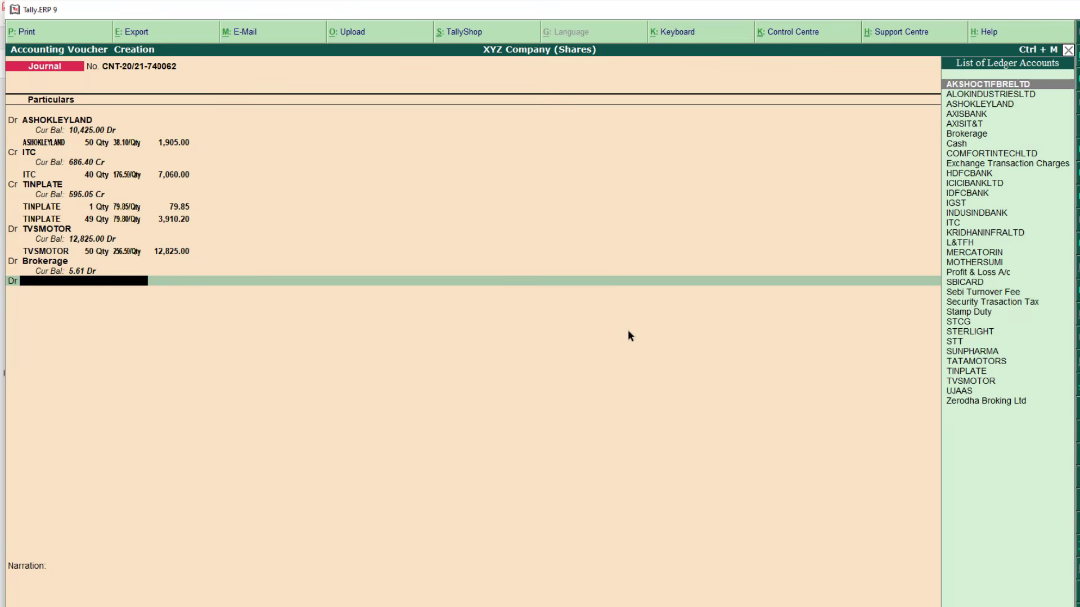
type("ex")
key("Return")
type("0.84")
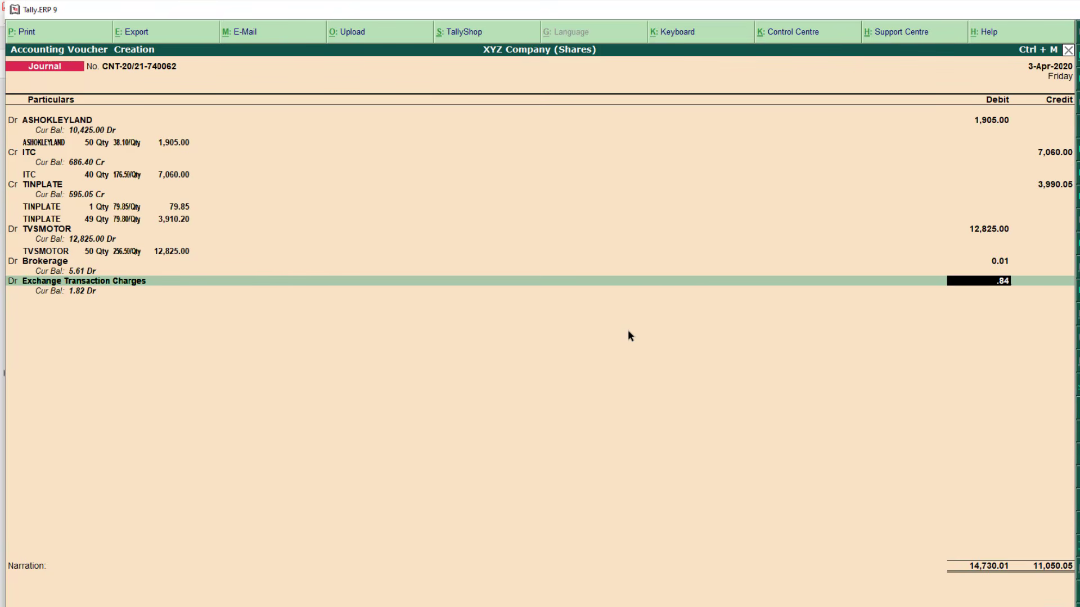
key("Return")
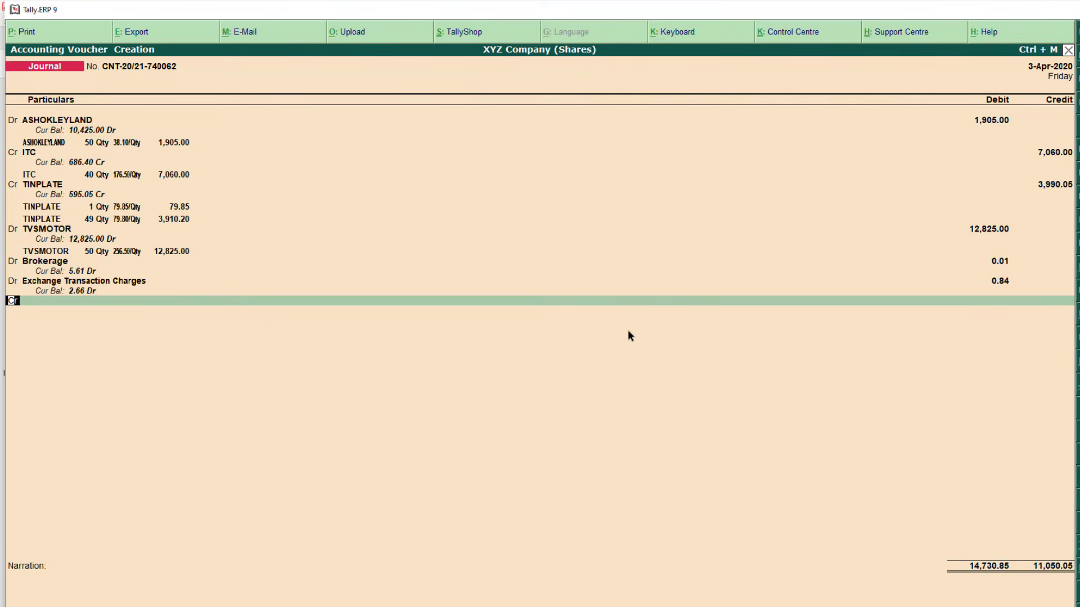
Debit IGST 0.15, taken from the contract note's charges summary
key("Return")
key("alt+Tab")
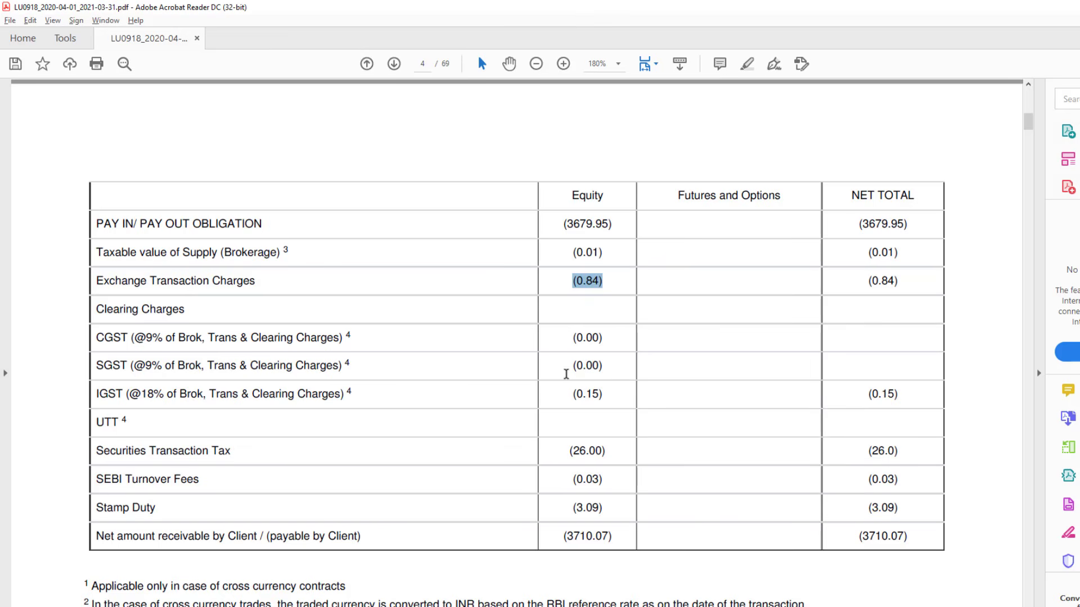
left_click_drag(126, 395, 203, 395)
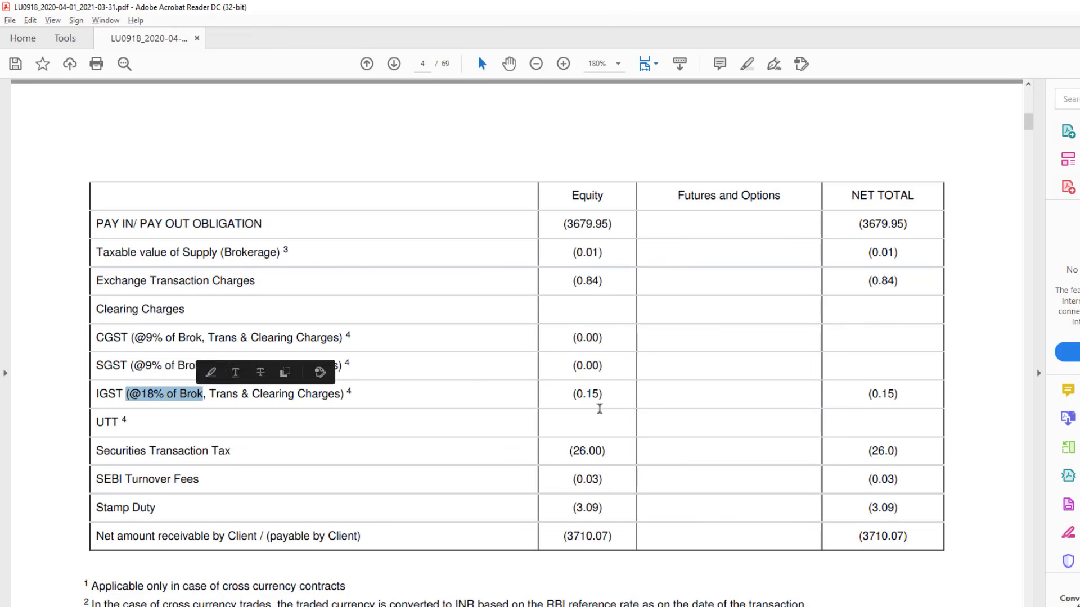
double_click(598, 395)
key("alt+Tab")
type("Igs")
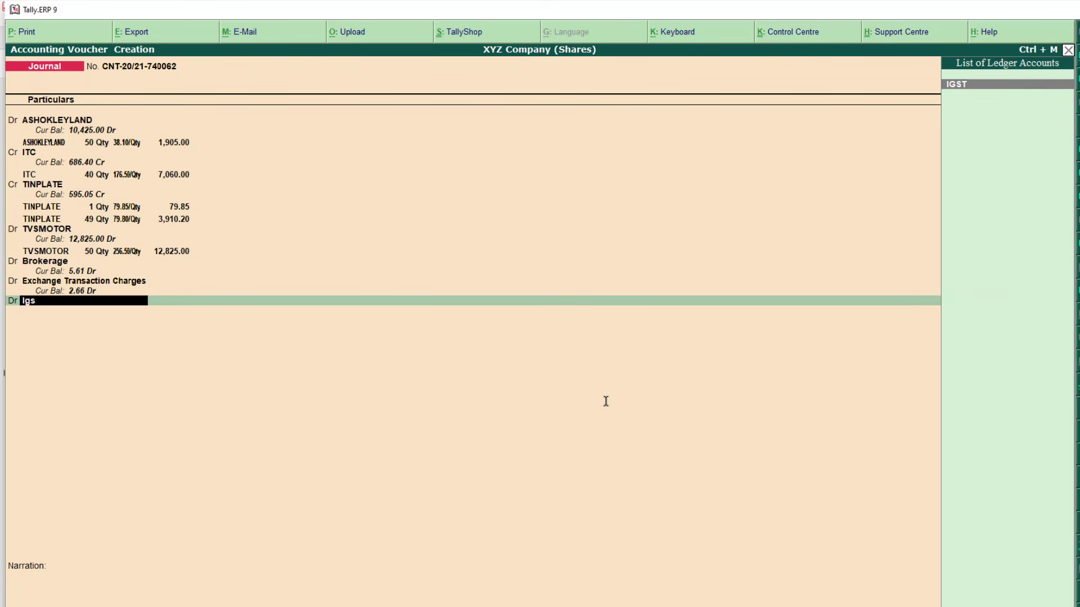
key("Return")
type(".15")
key("Return")
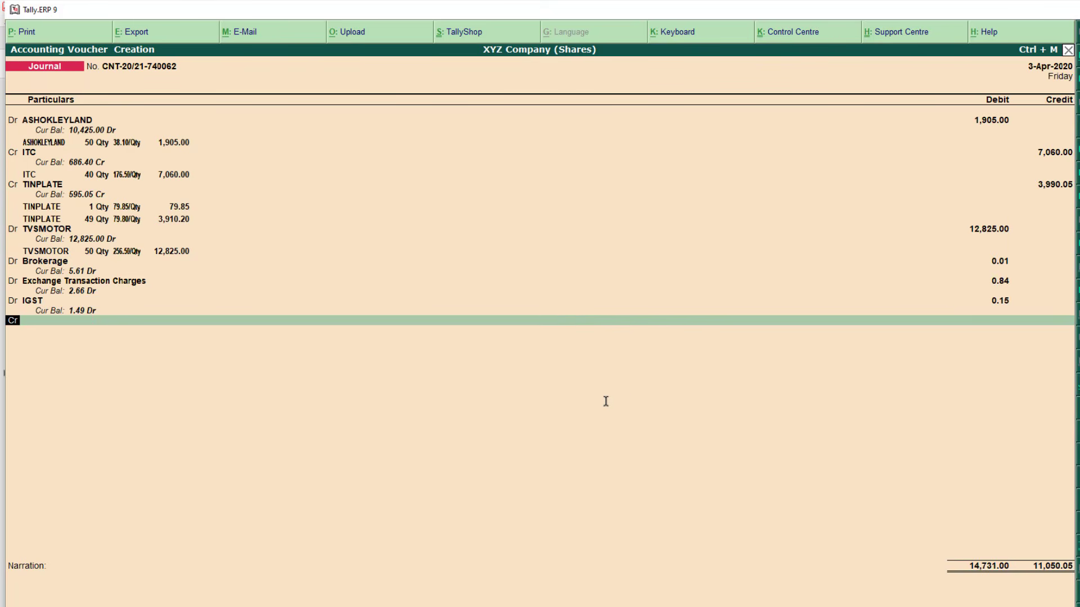
Debit Security Trasaction Tax 26.00 and locate the next charge in the contract note
key("alt+Tab")
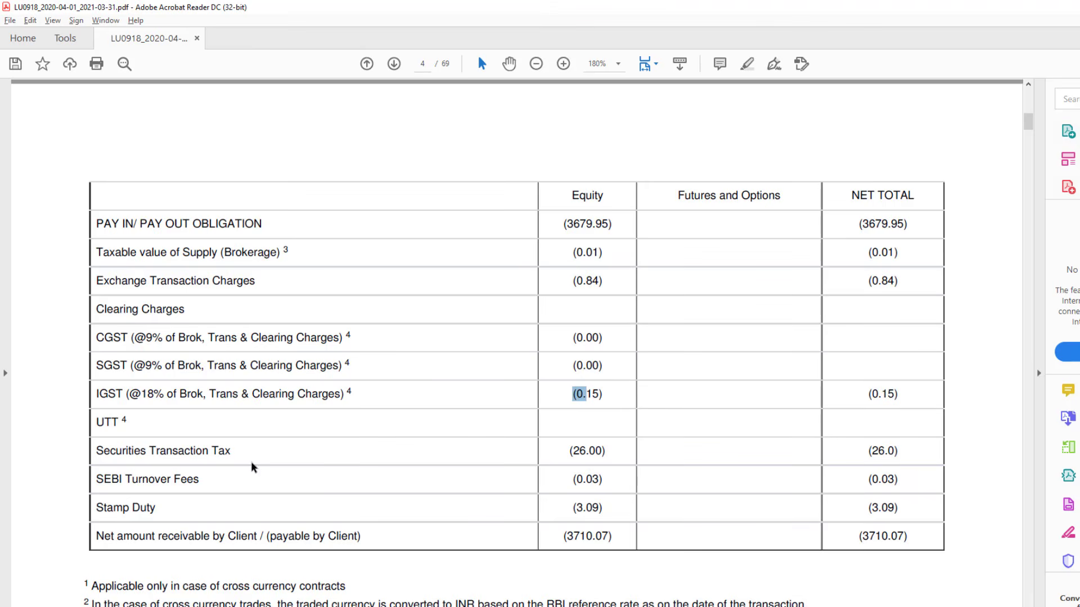
left_click_drag(155, 453, 193, 457)
left_click(234, 461)
key("alt+Tab")
type("Secur")
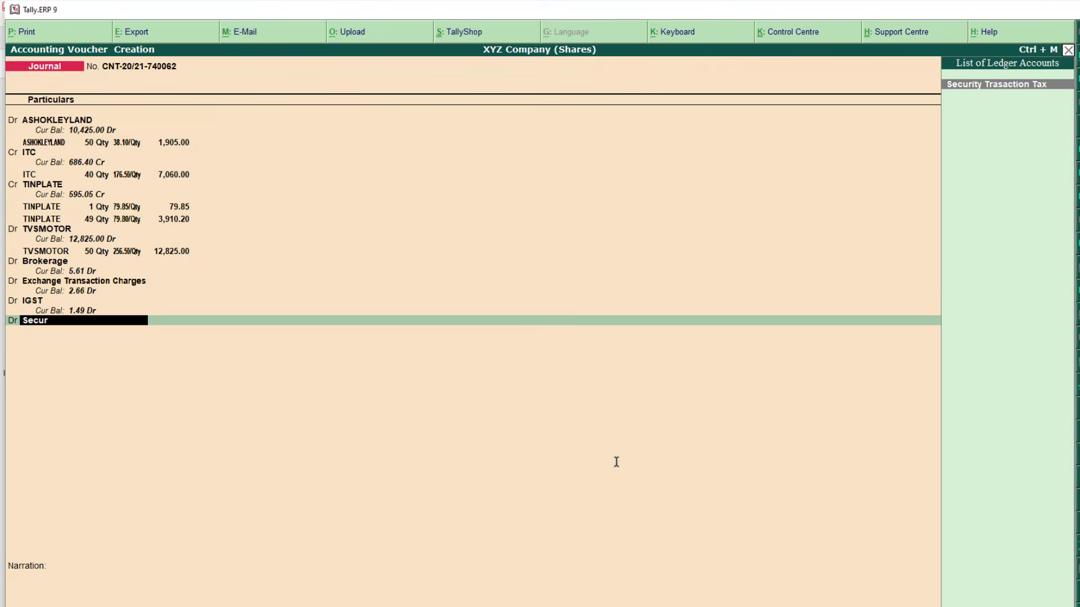
key("Return")
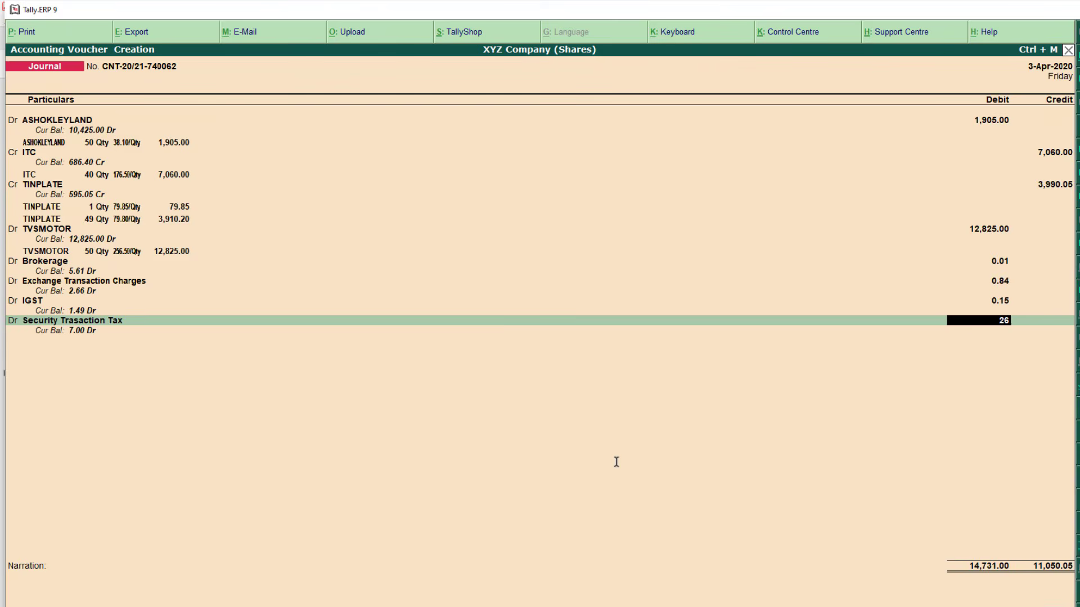
key("Return")
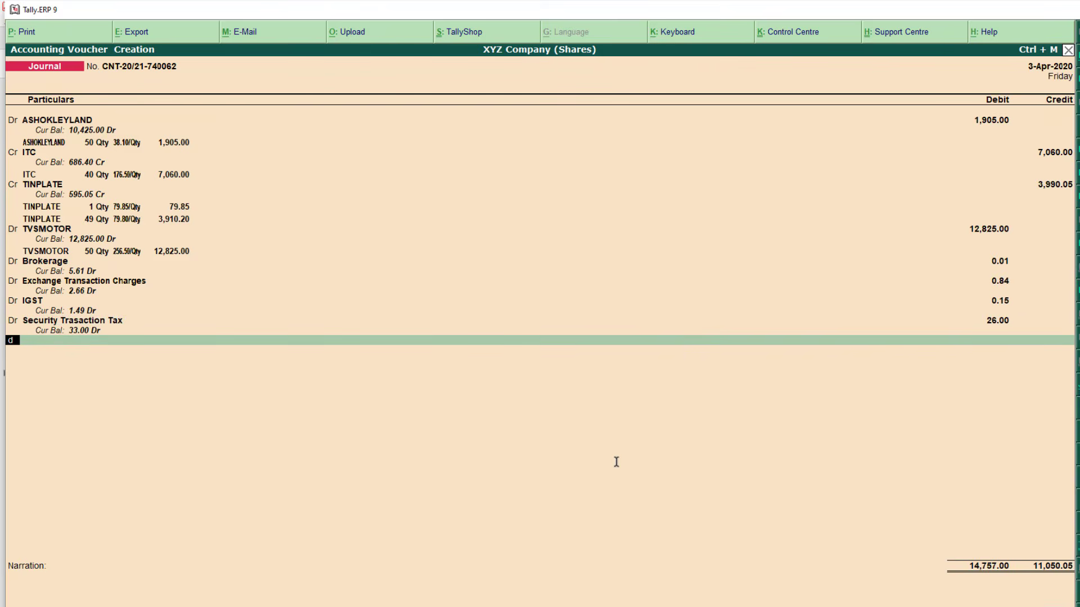
key("alt+Tab")
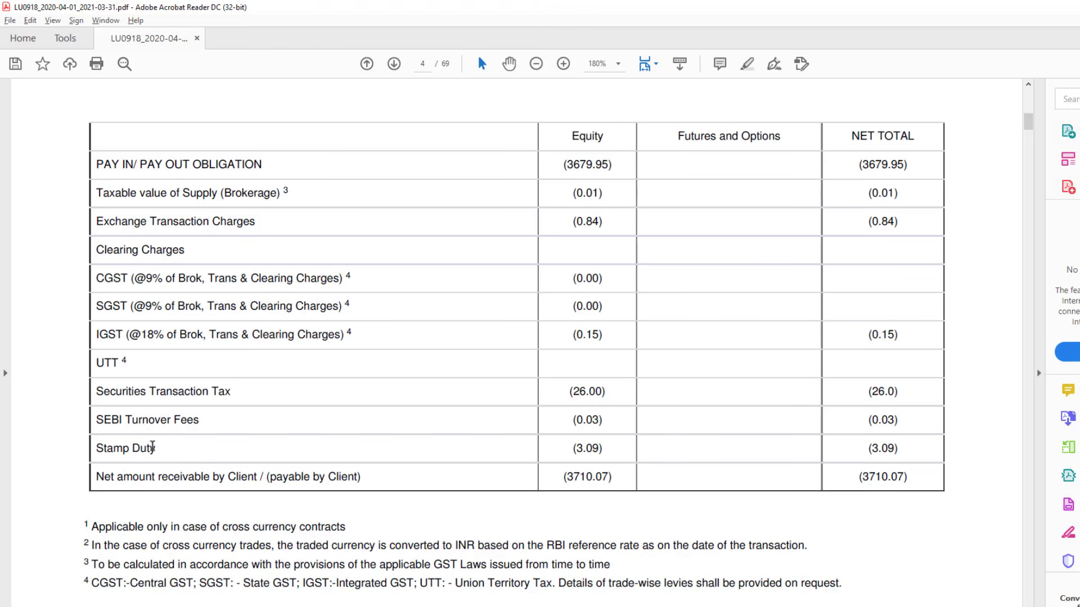
double_click(148, 426)
Debit Sebi Turnover Fee 0.03
key("alt+Tab")
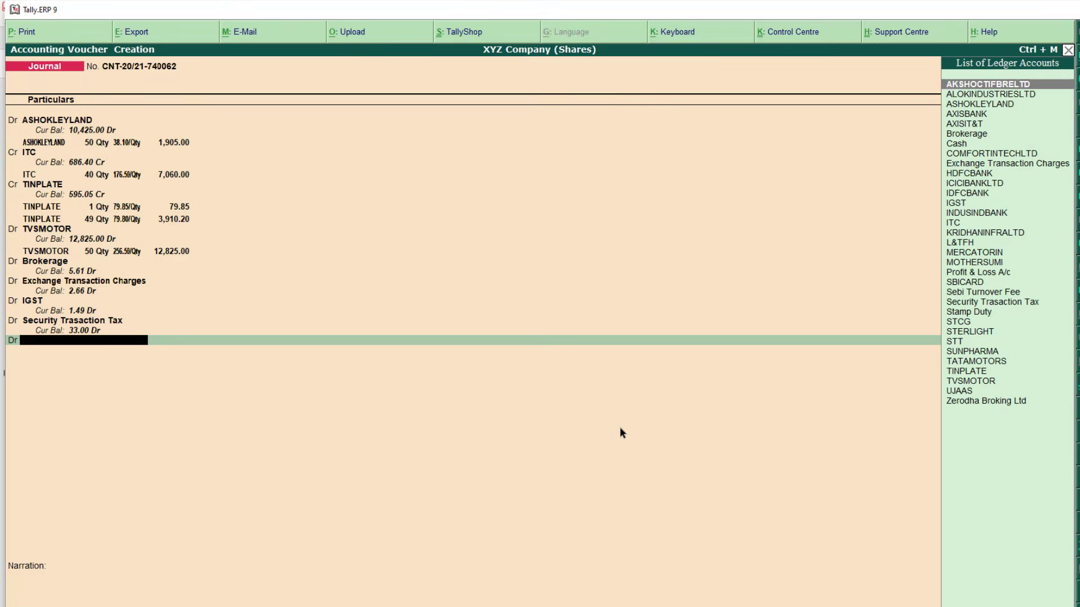
type("Sebi")
key("Return")
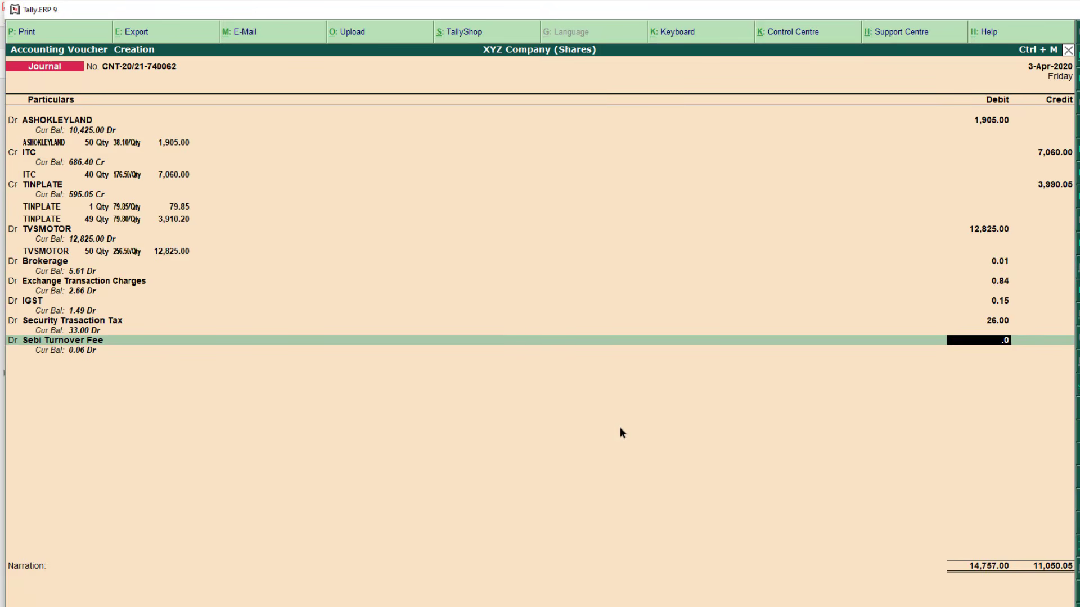
type(".03")
key("Return")
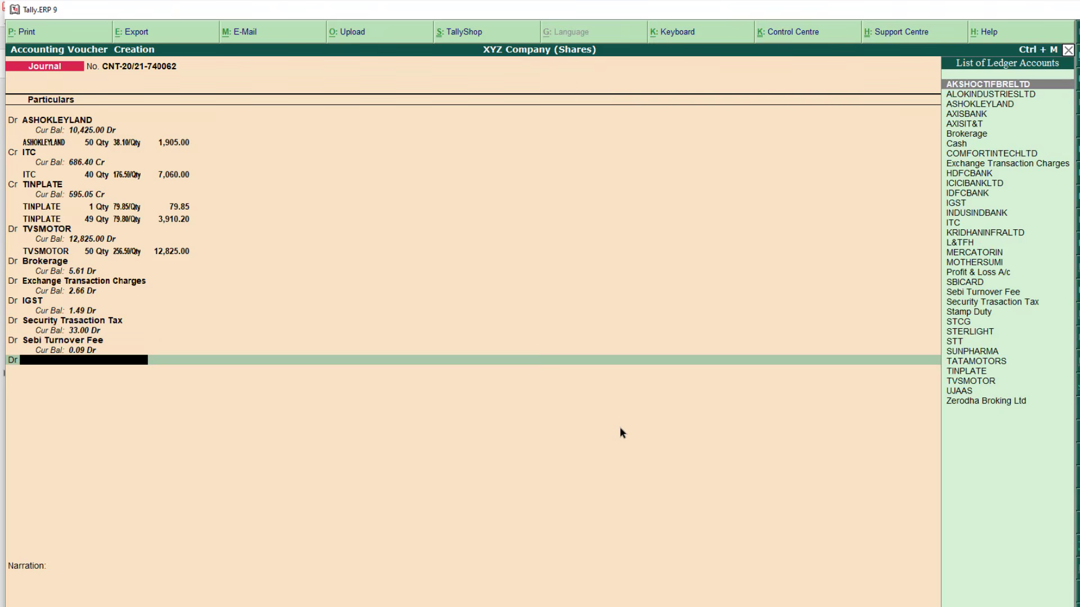
Debit Stamp Duty 3.09, as listed in the contract note
type("Stamp")
key("Return")
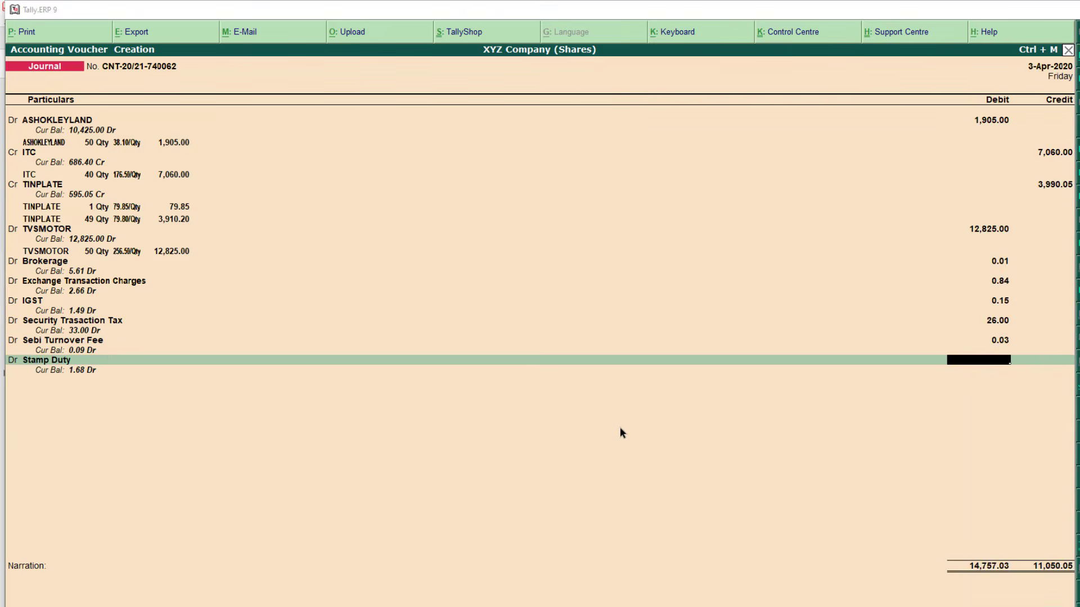
key("alt+Tab")
left_click_drag(581, 455, 609, 457)
key("alt+Tab")
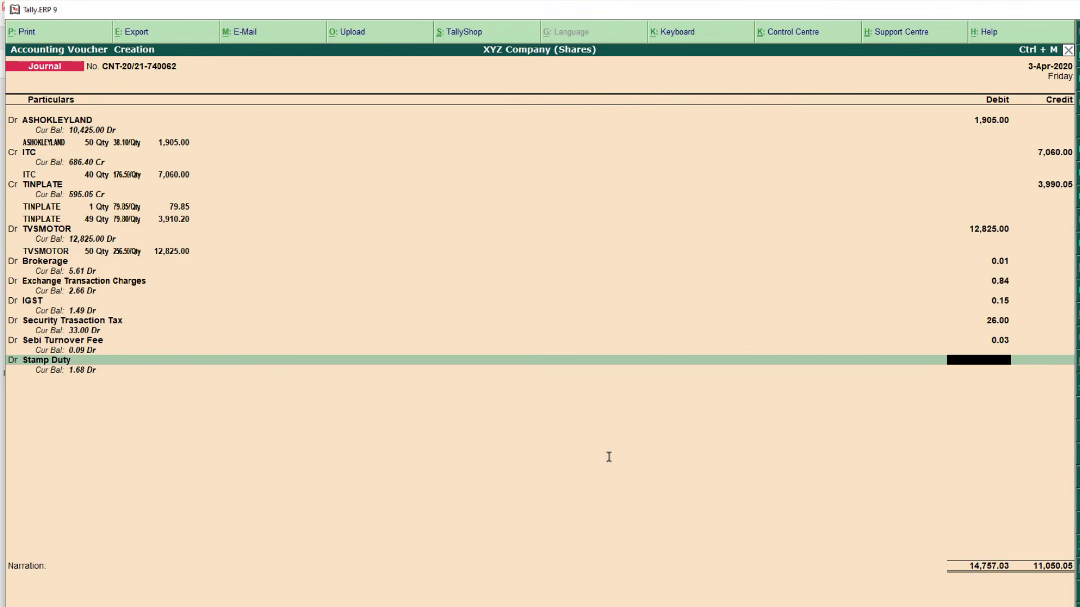
type("3.09")
key("Return")
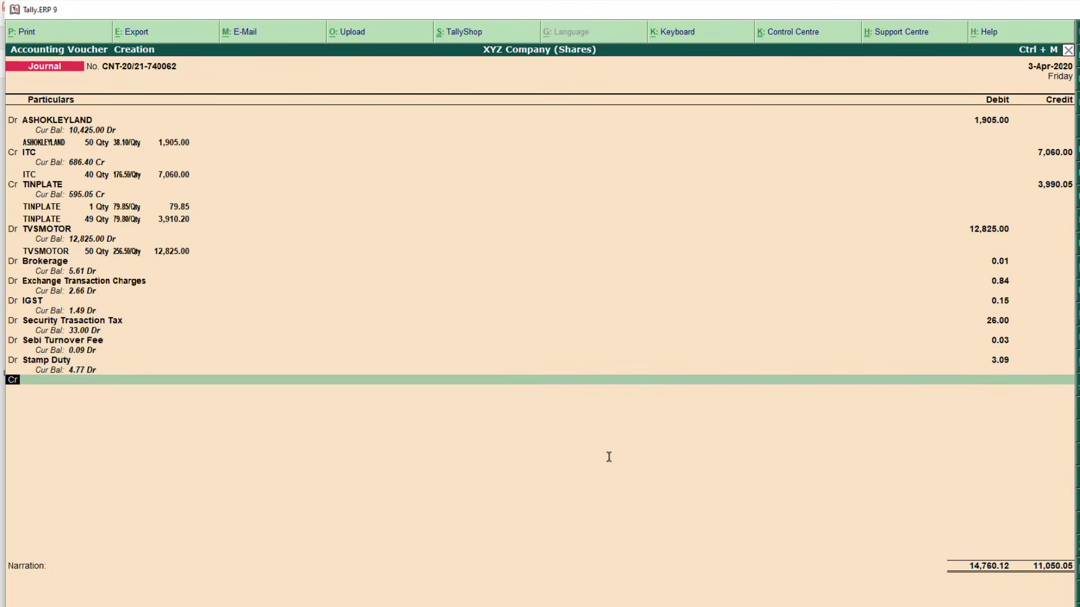
Credit Zerodha Broking Ltd with the balancing 3,710.07 and compare against the PDF
key("Return")
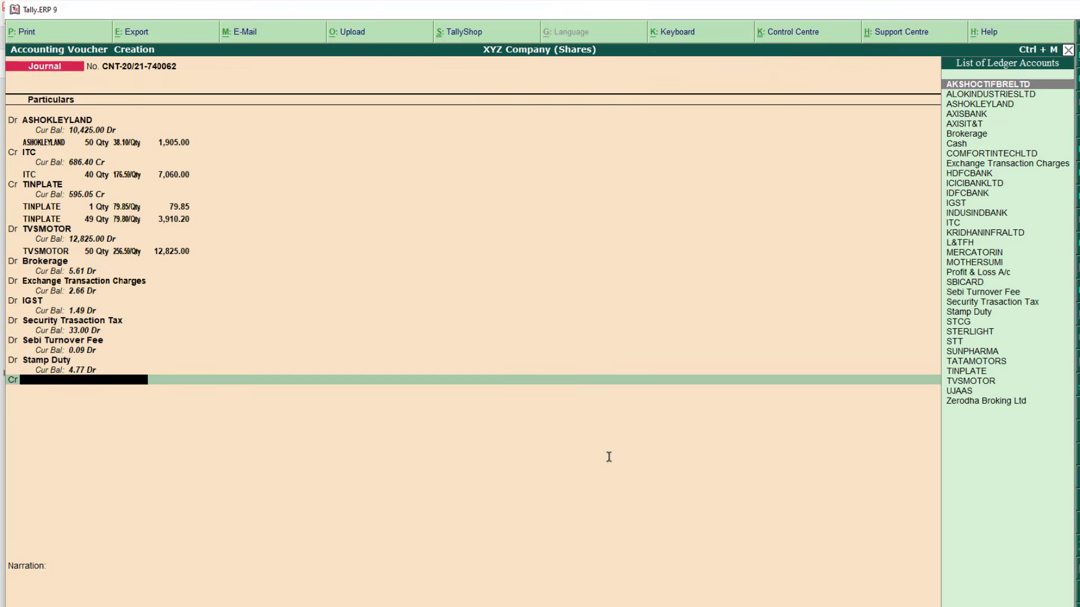
type("Zero")
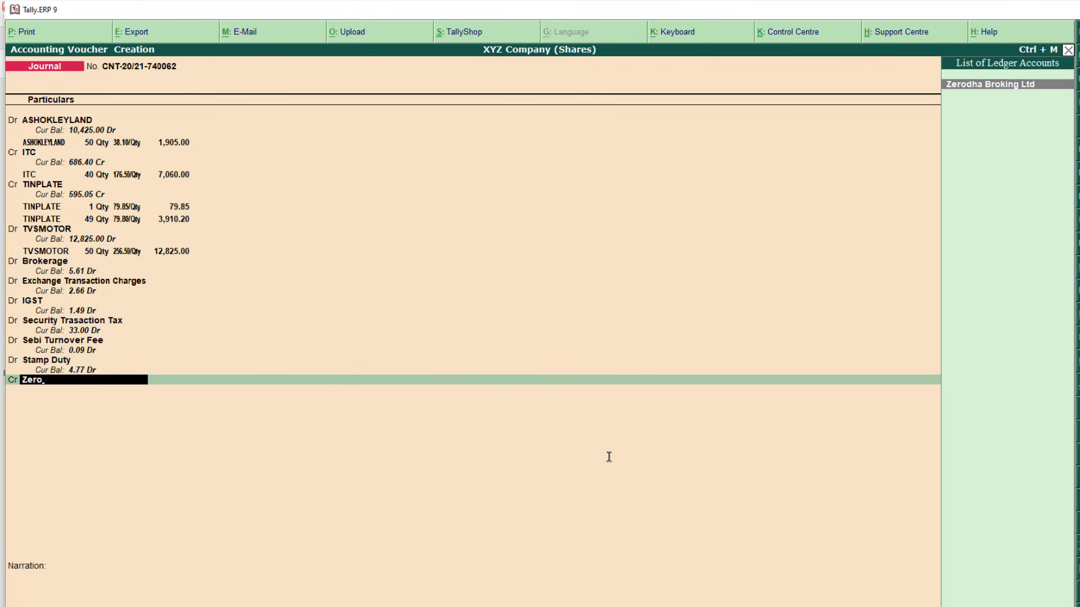
key("Return")
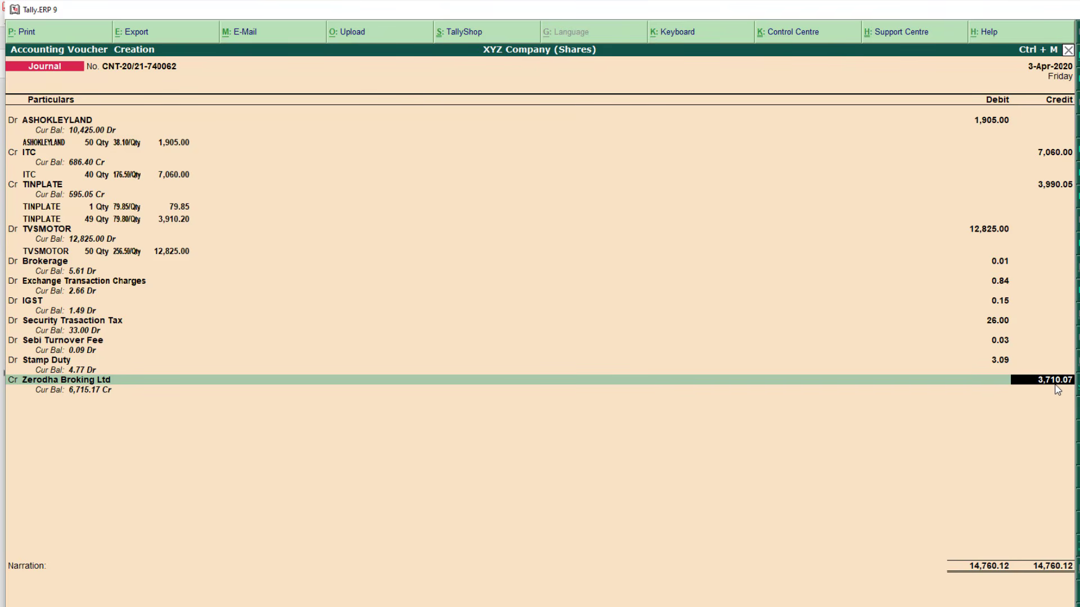
key("alt+Tab")
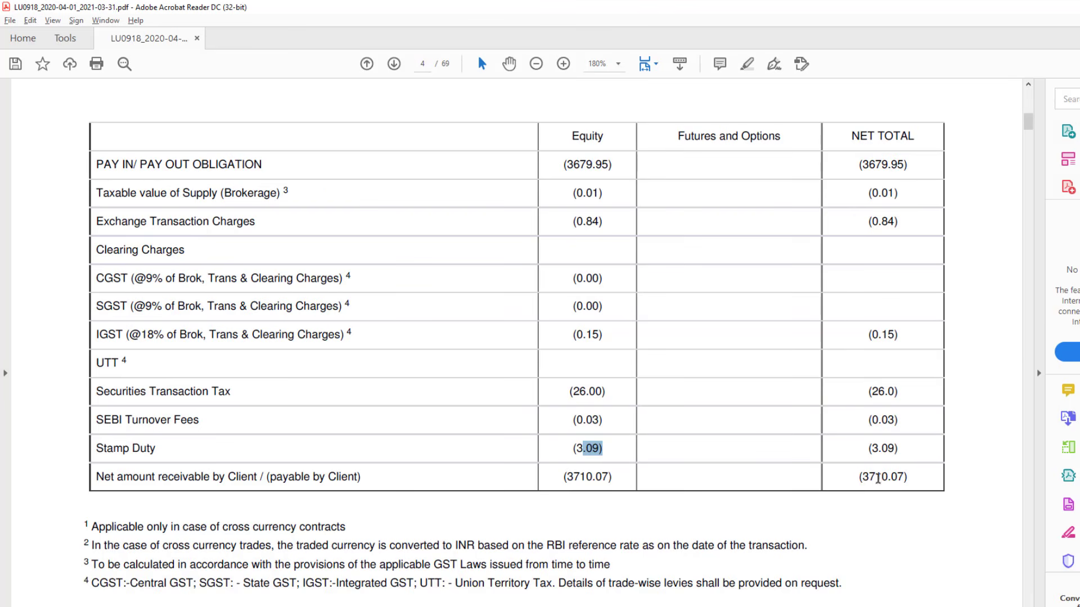
Confirm the 3,710.07 net total matches the contract note, save the journal, and exit to Gateway
double_click(878, 479)
left_click(907, 485)
key("alt+Tab")
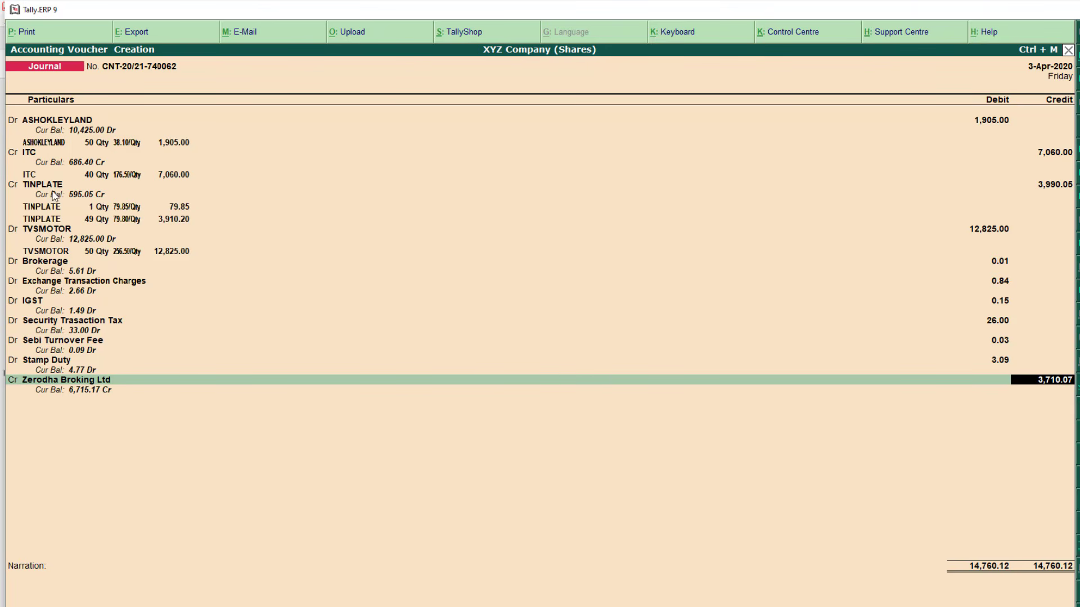
left_click(31, 158)
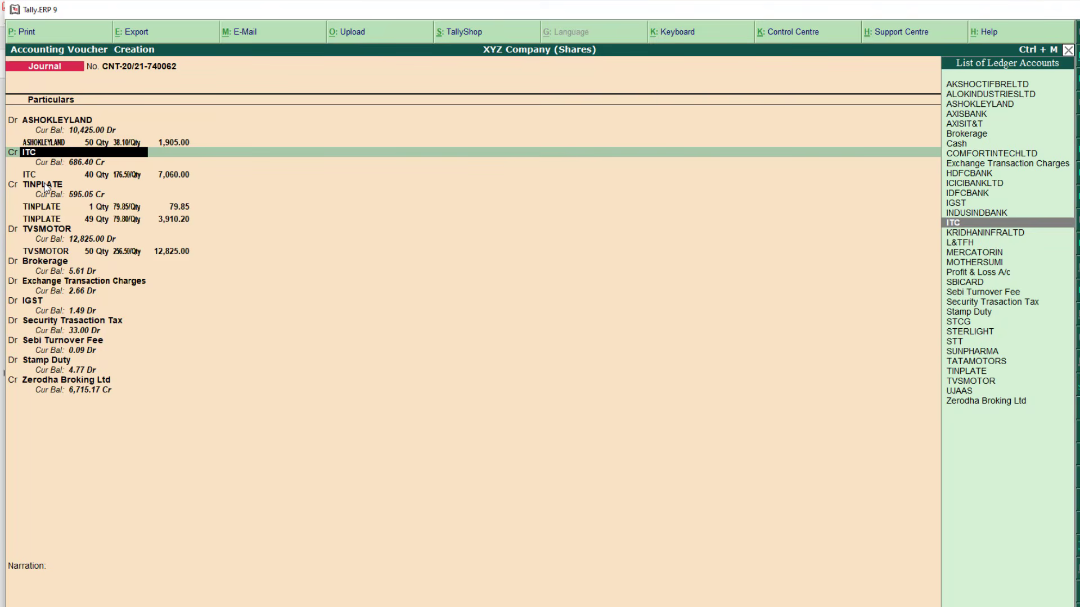
key("ctrl+a")
key("Escape")
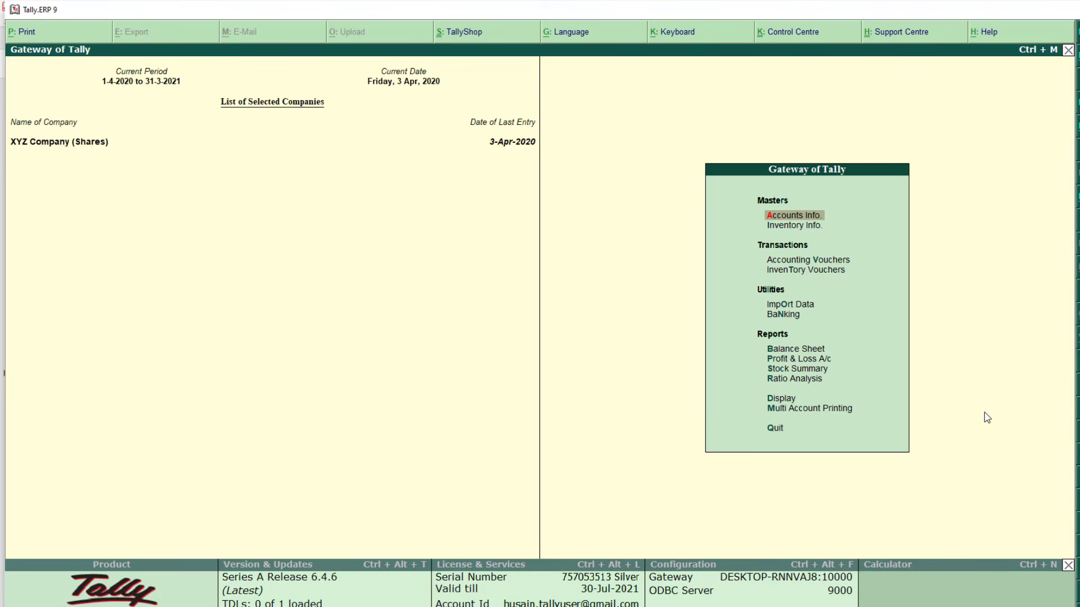
Display the ITC ledger report via Display > Account Books > Ledger
key("Down")
key("Down")
key("Down")
key("Down")
key("Down")
key("Down")
key("Down")
key("Down")
key("Down")
key("Down")
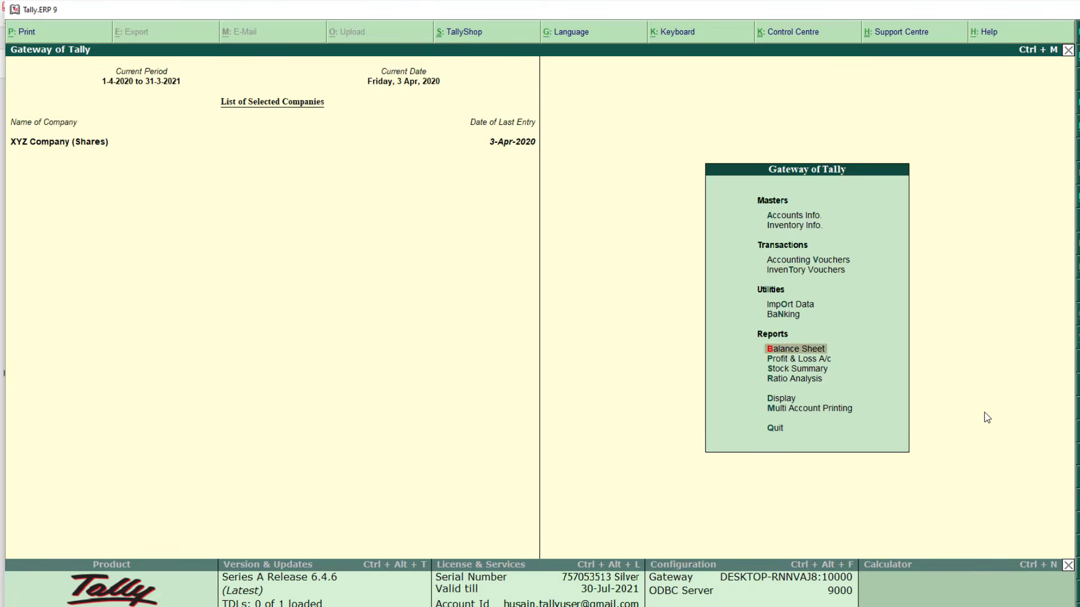
key("Return")
key("Down")
key("Down")
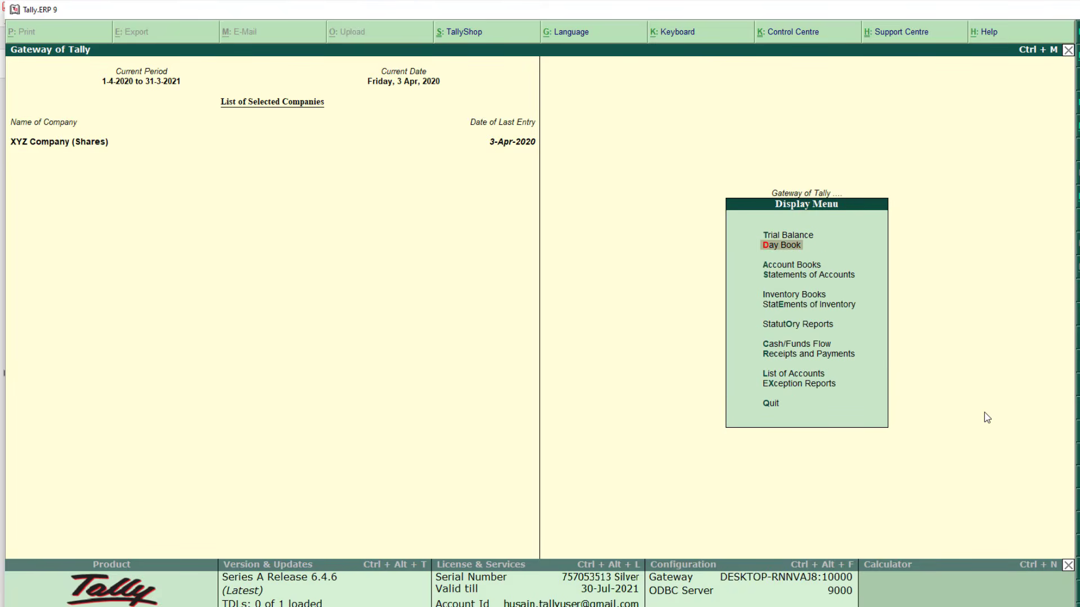
key("Return")
key("Down")
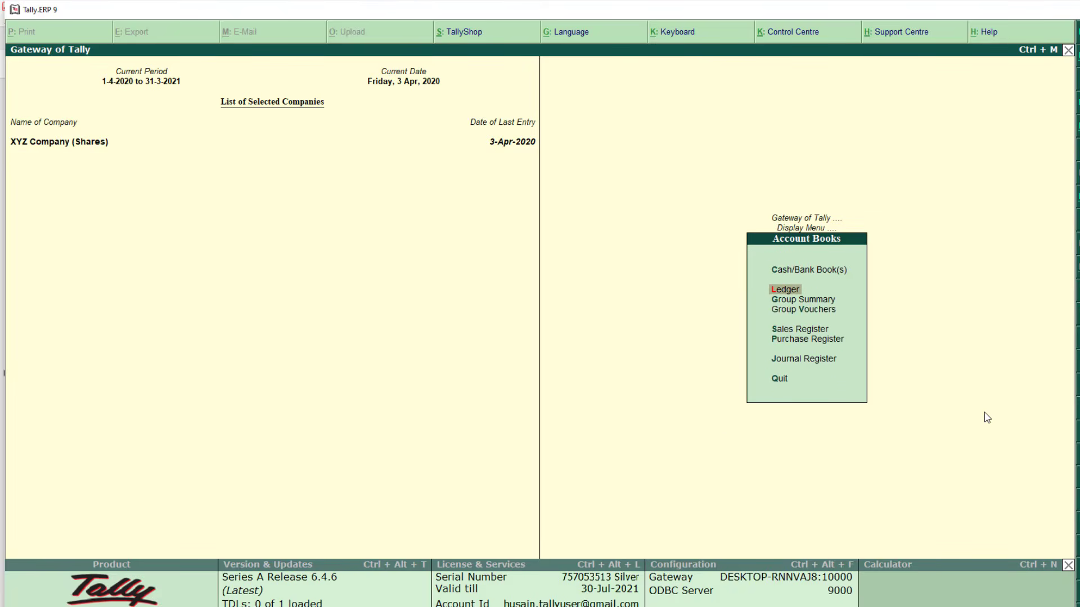
key("Return")
type("itc")
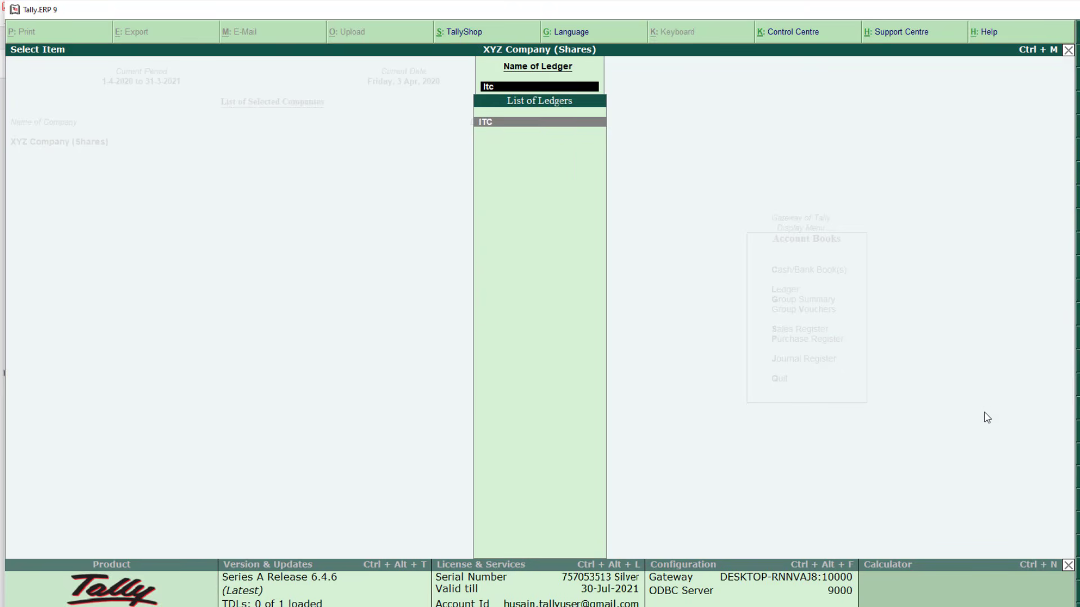
key("Return")
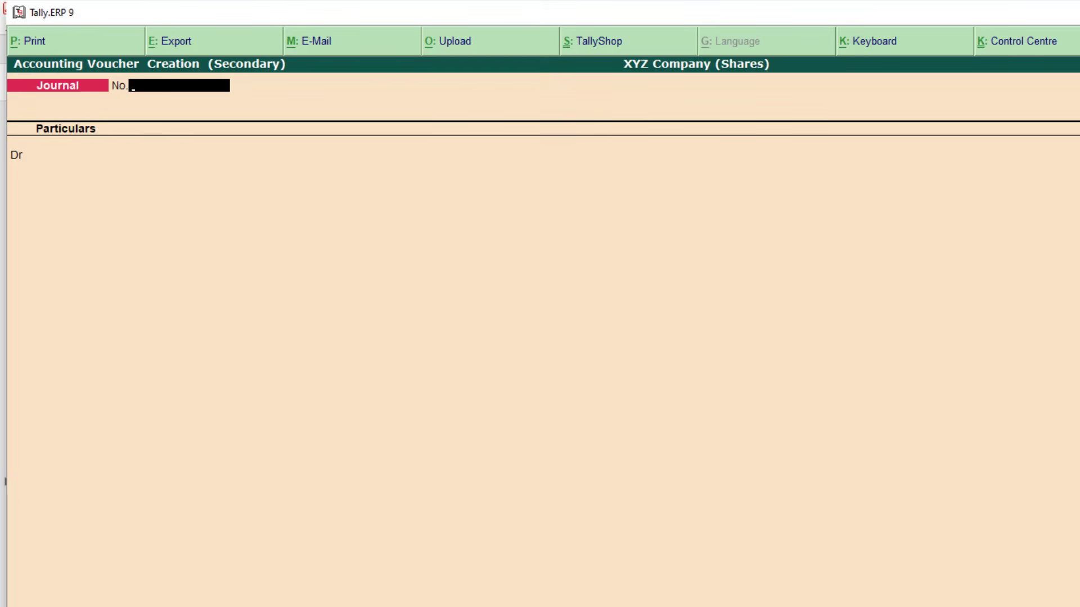
Enter journal 002 debiting ITC 686.40 without item allocation, then name a new ledger LTCG
type("002")
key("Return")
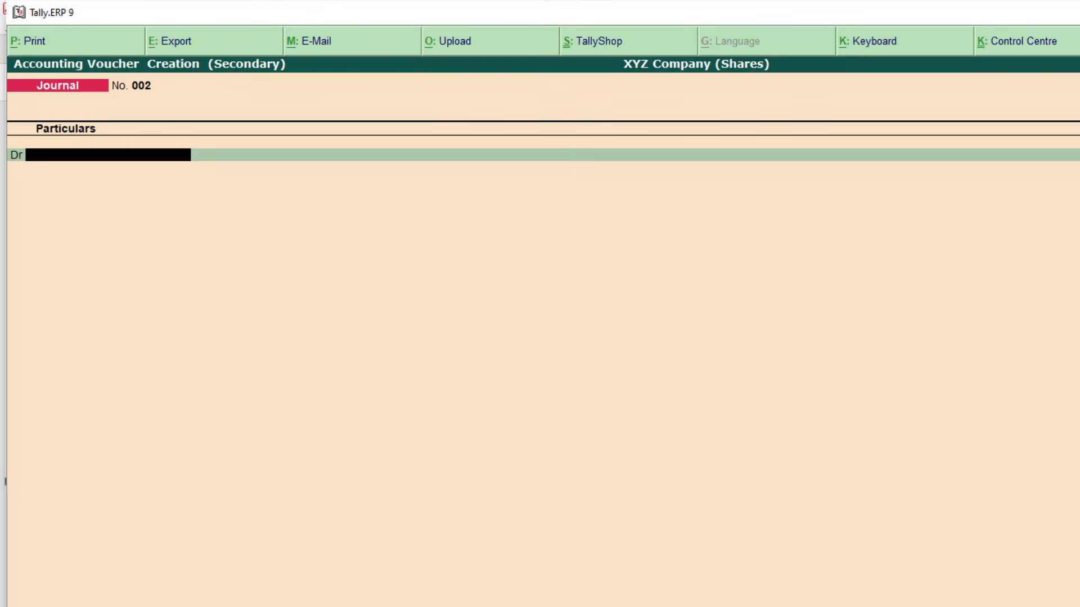
type("Itc")
key("Return")
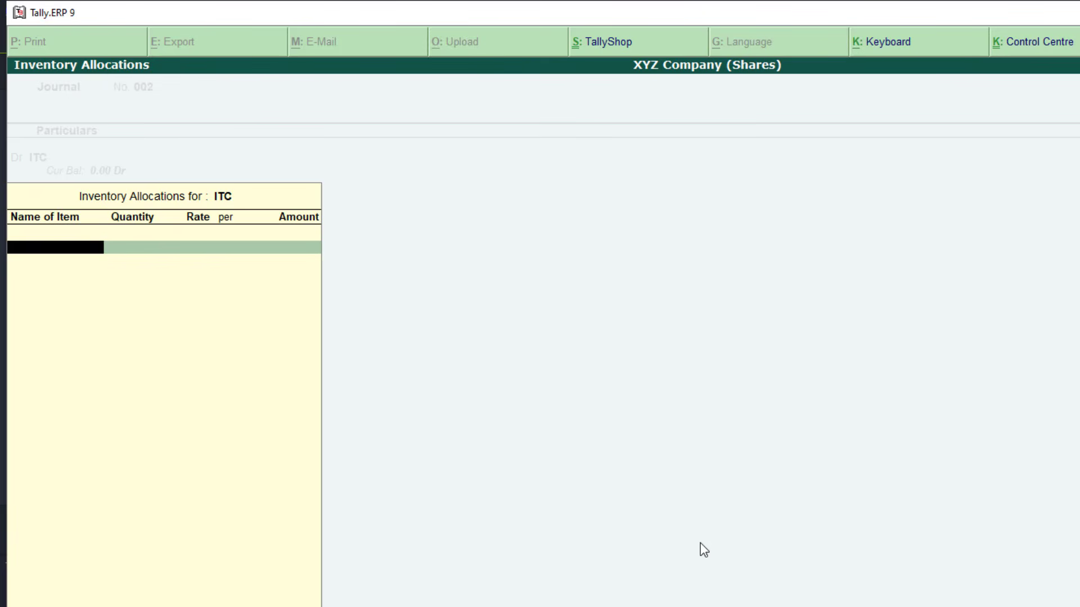
key("Return")
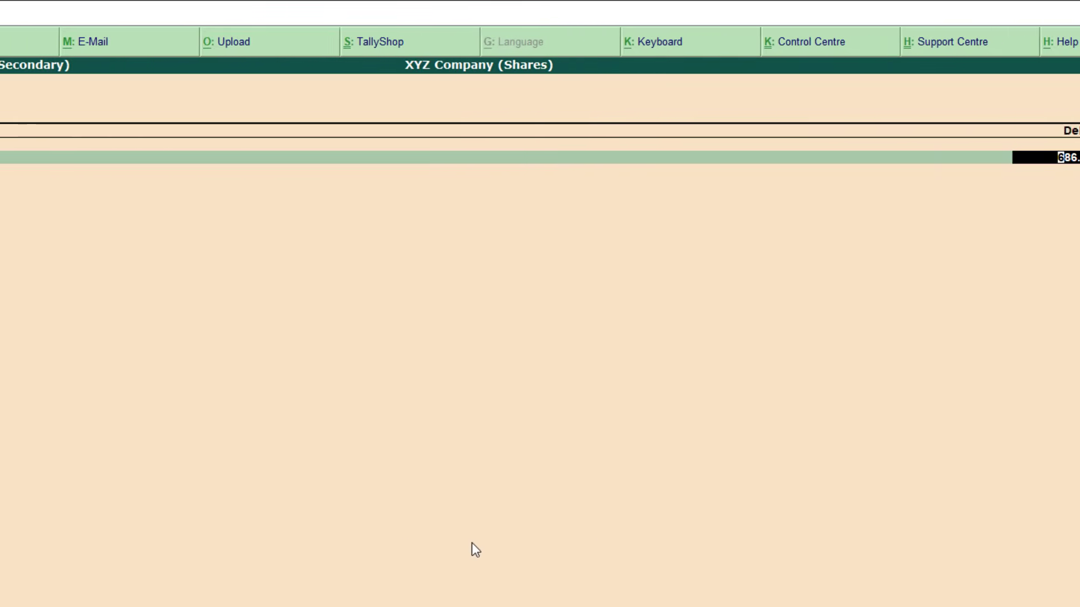
type("686.40")
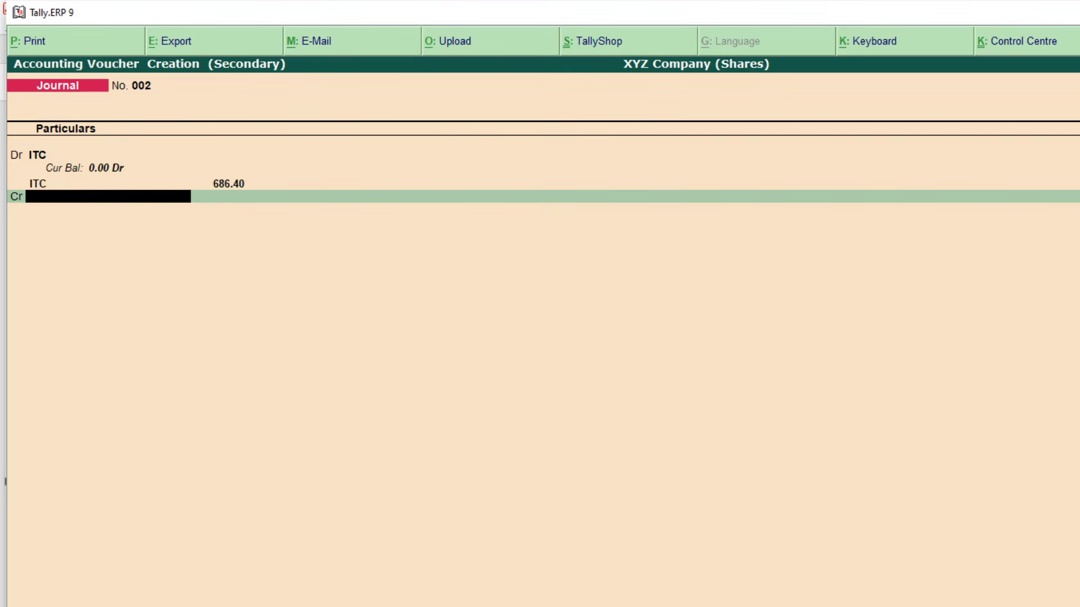
key("alt+c")
type("LTCG")
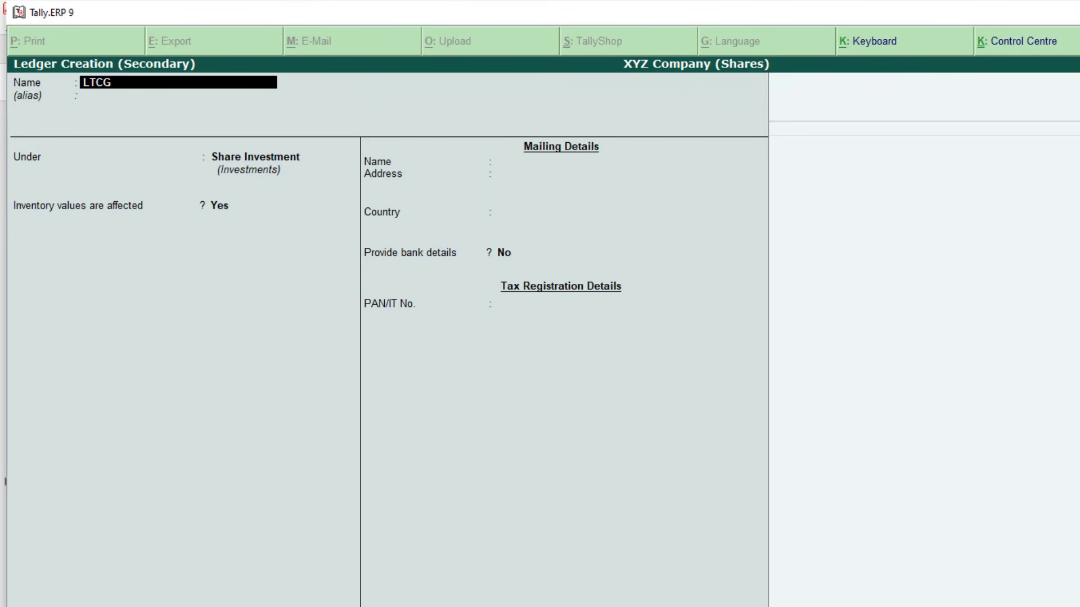
Save the LTCG ledger under Capital Account with inventory values unaffected
key("Return")
key("Return")
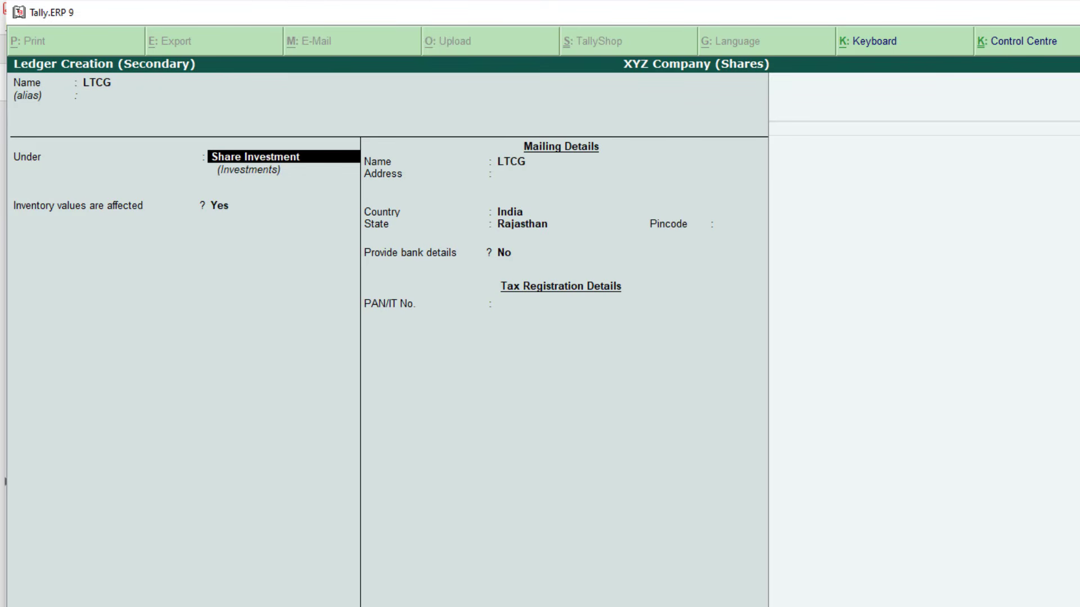
type("Capi")
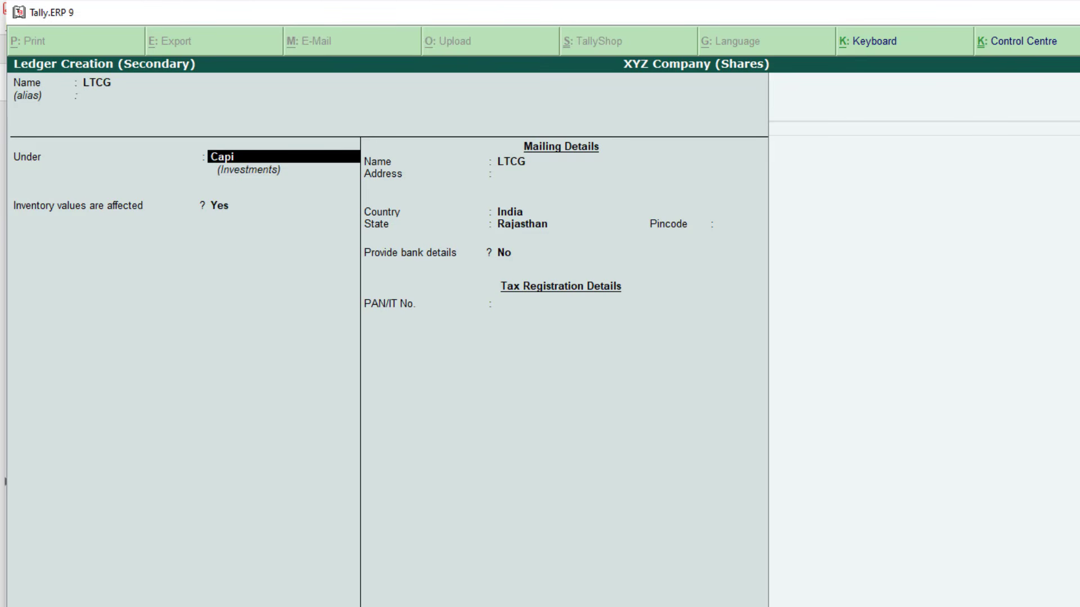
key("BackSpace")
key("BackSpace")
key("BackSpace")
key("BackSpace")
type("Indi")
key("BackSpace")
key("BackSpace")
key("BackSpace")
key("BackSpace")
type("Capi")
key("Return")
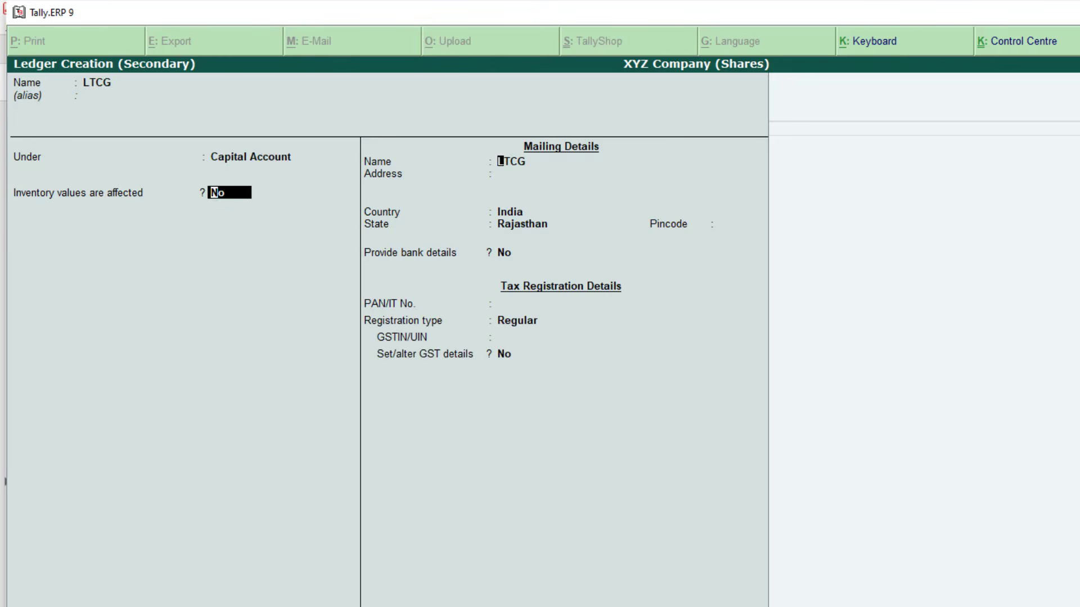
key("Return")
key("Return")
key("ctrl+a")
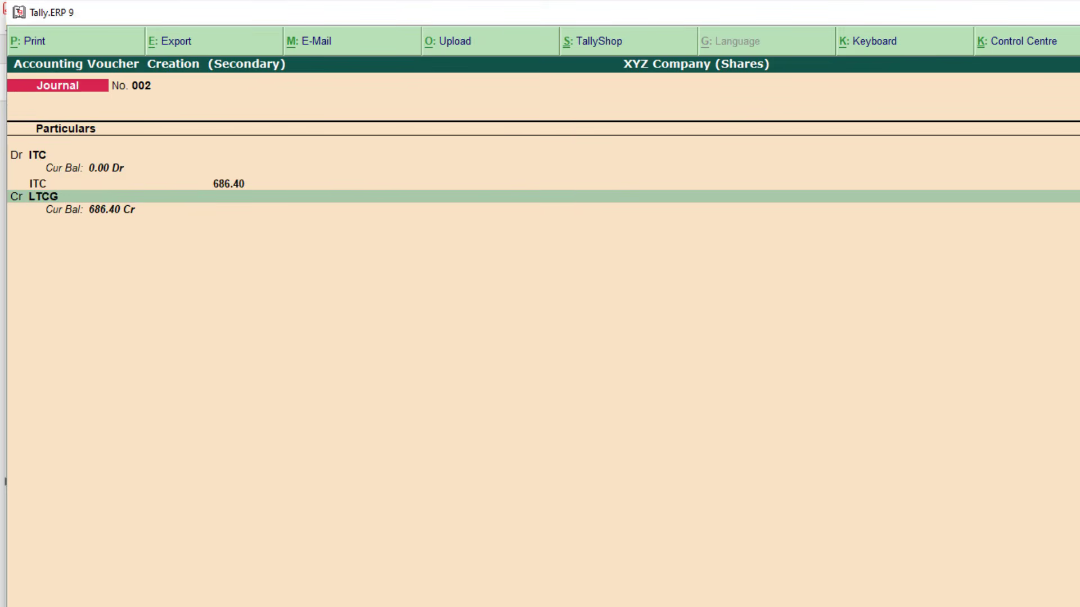
Accept journal 002 crediting LTCG, confirm ITC's 686.40 gain in the spreadsheet, and return to ledger selection
key("Return")
key("Return")
key("Return")
key("Return")
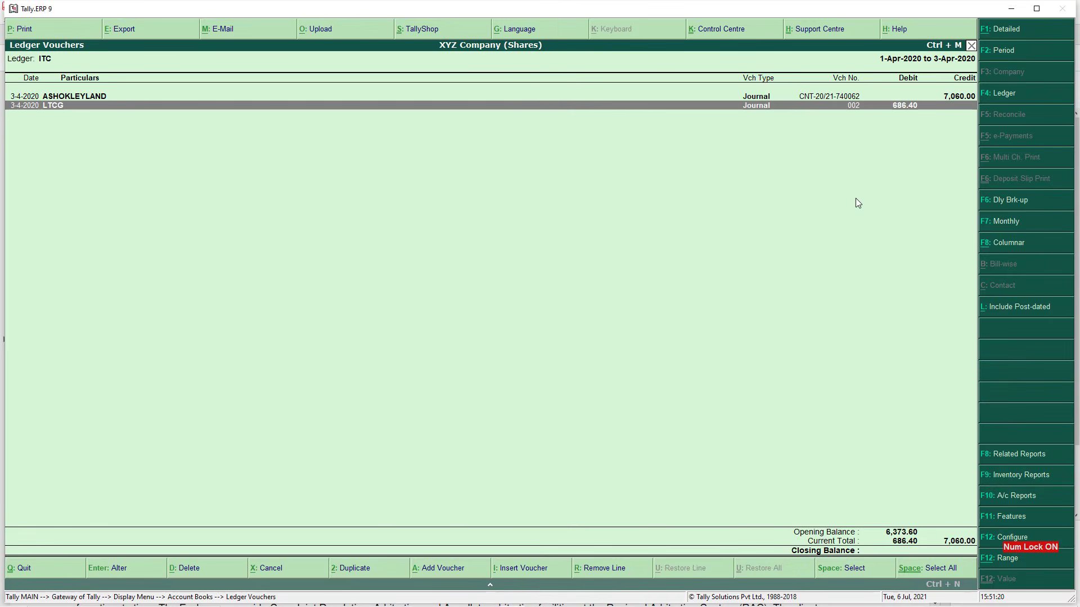
key("alt+Tab")
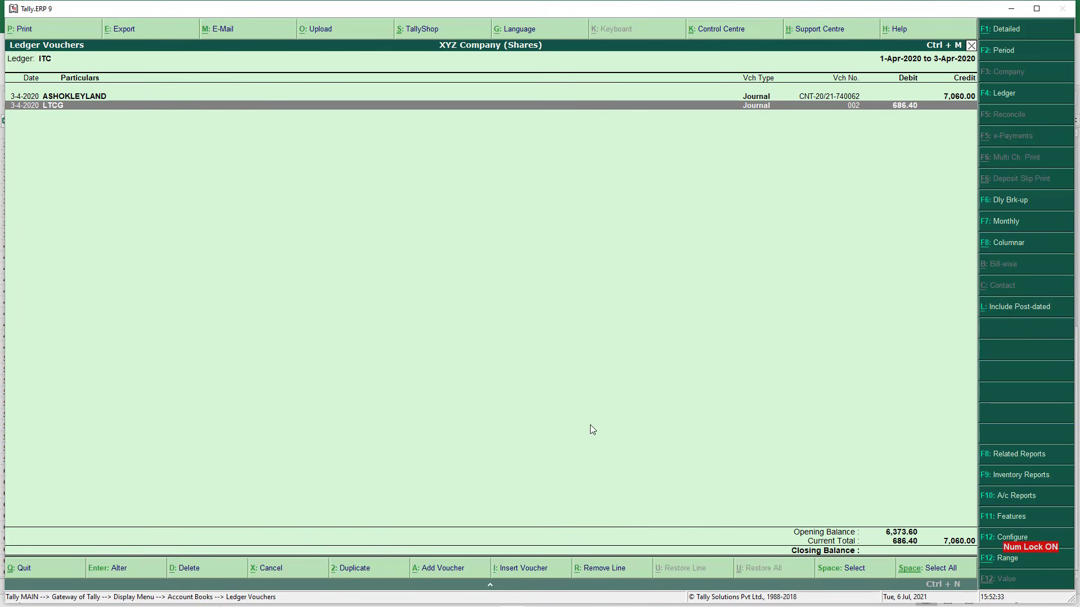
key("alt+Tab")
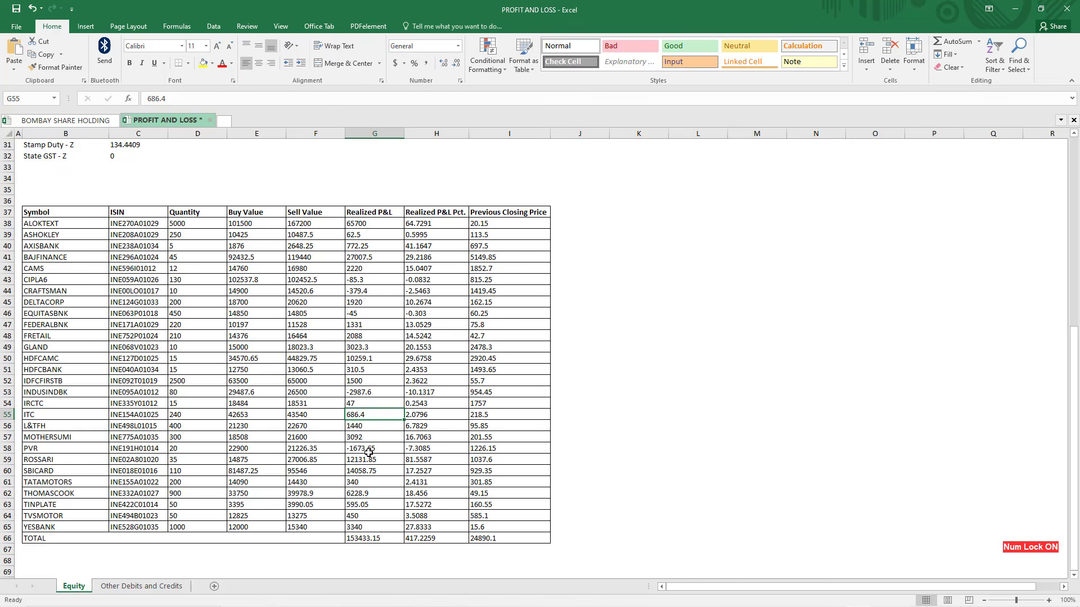
key("alt+Tab")
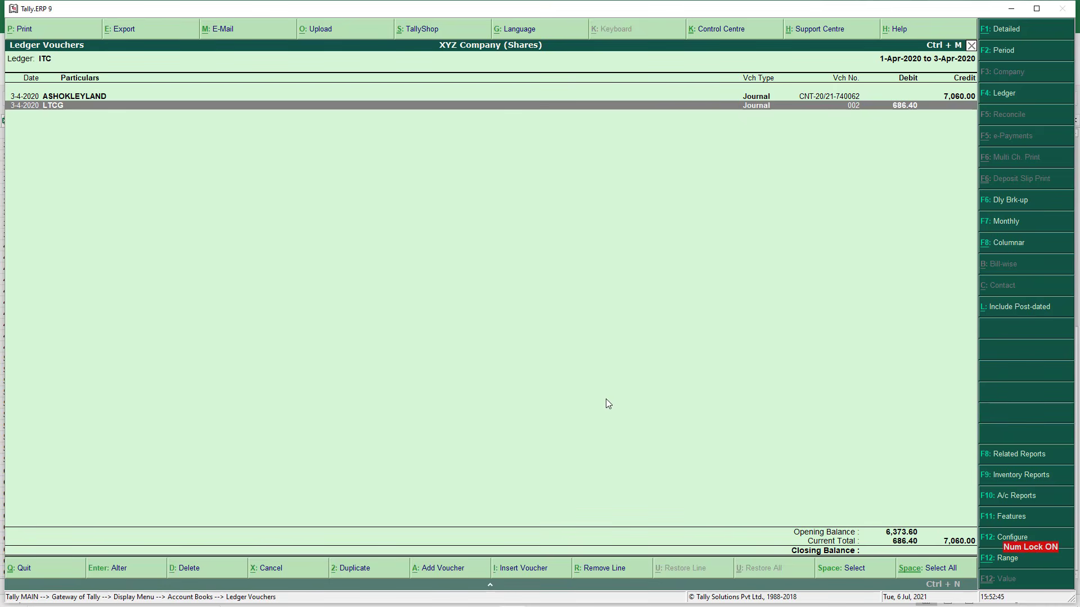
key("Escape")
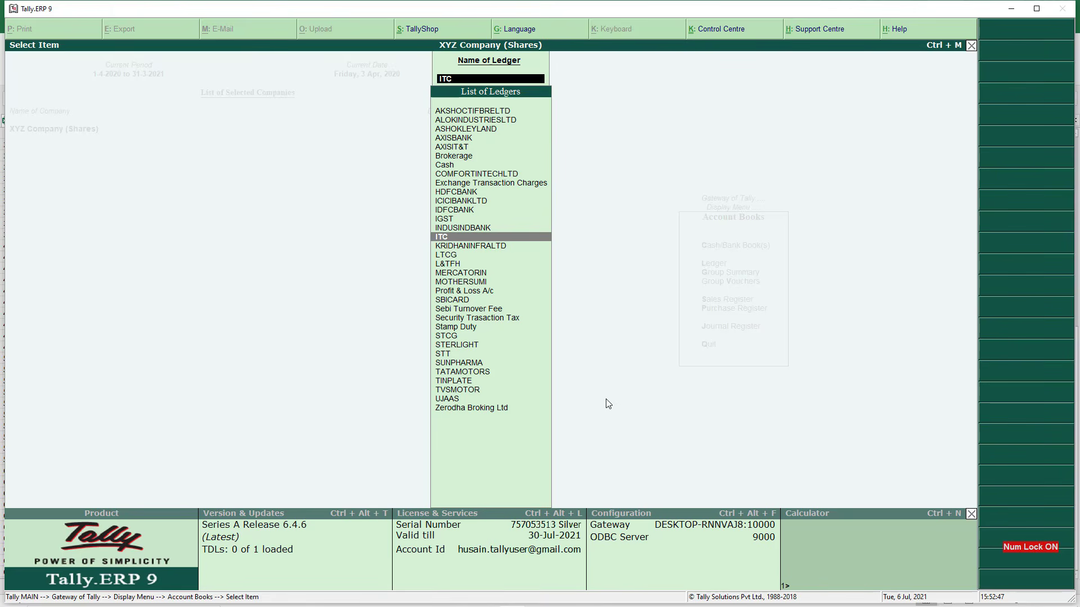
From the TINPLATE ledger report, start journal 003 debiting TINPLATE 595.05 with no stock item
type("tinp")
key("Return")
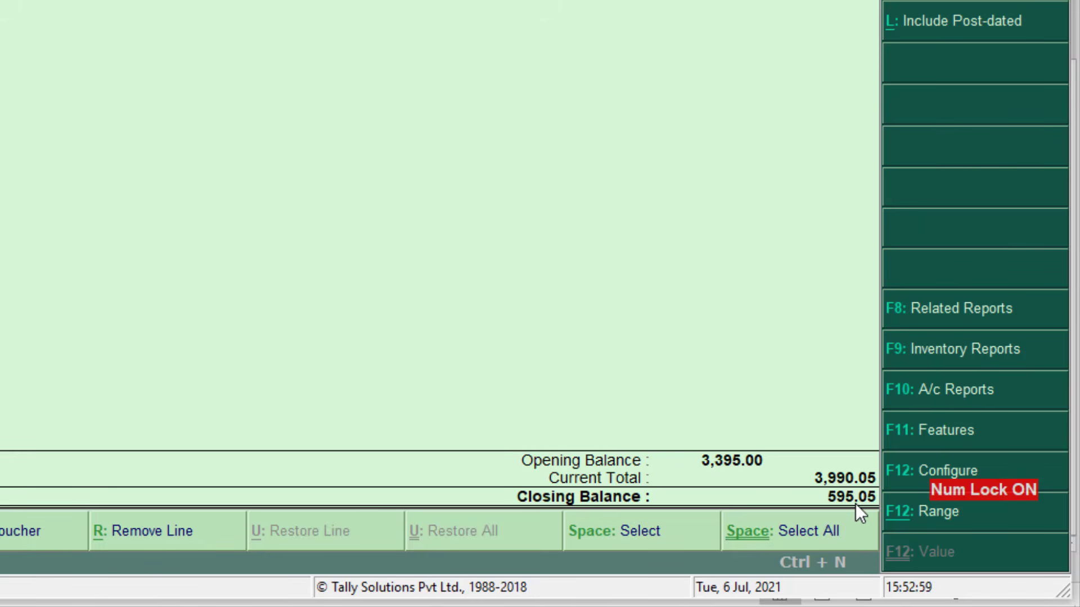
key("alt+i")
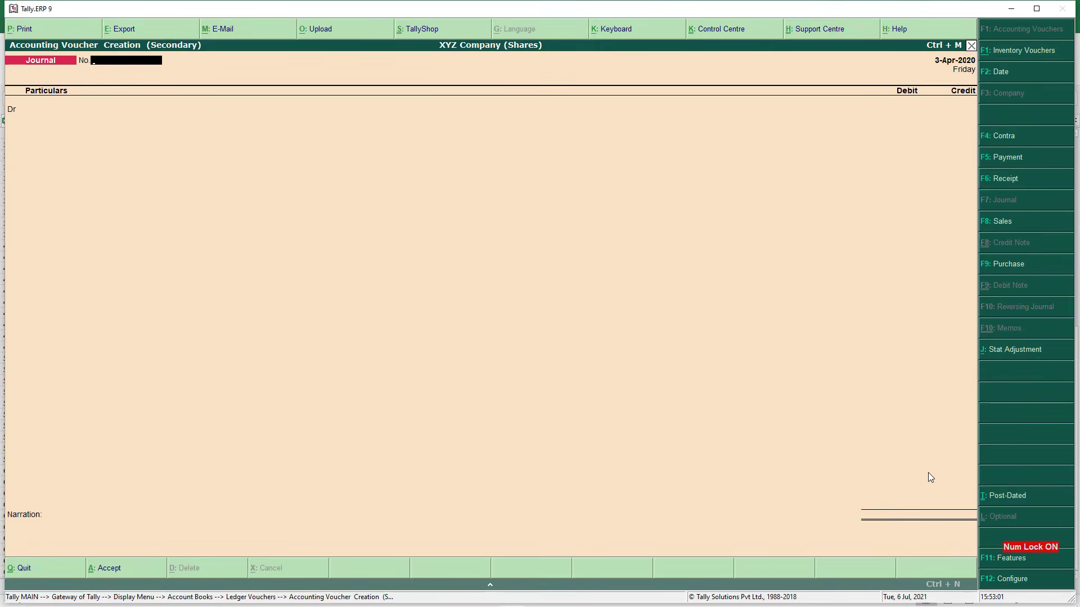
key("Return")
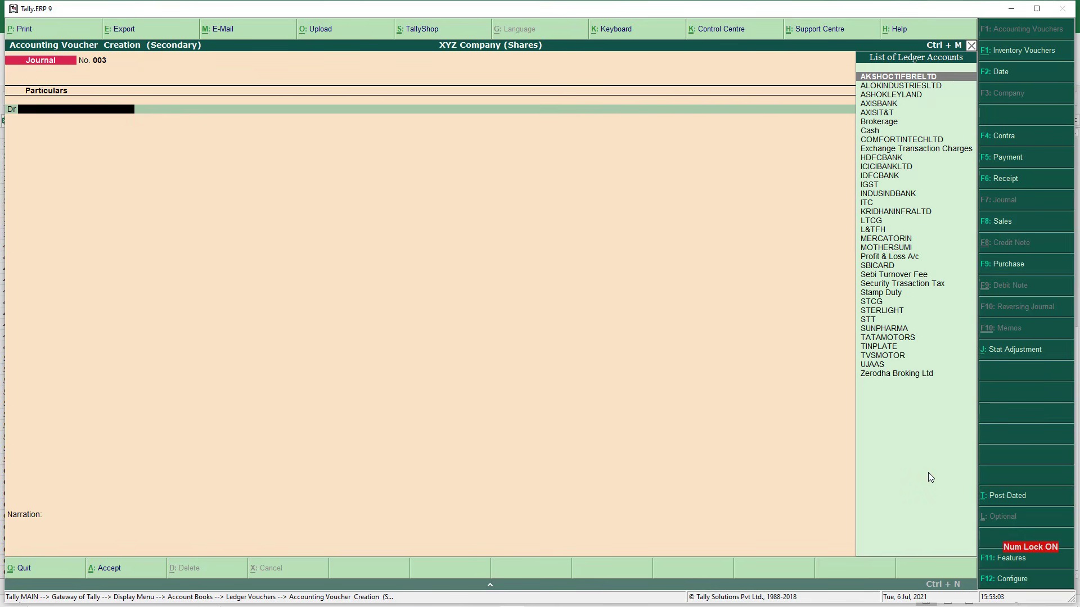
type("tinp")
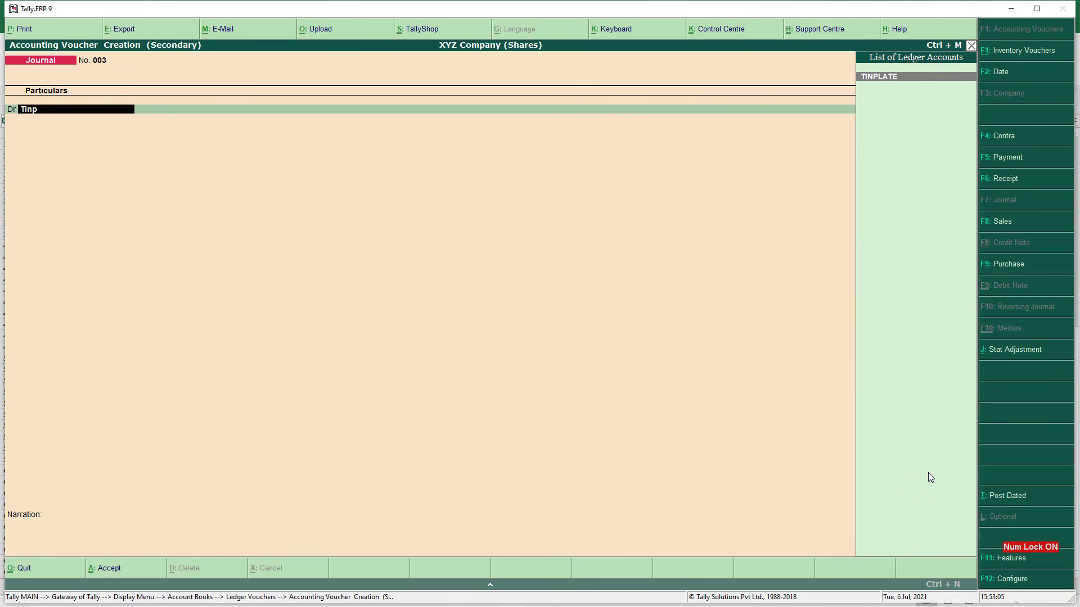
key("Return")
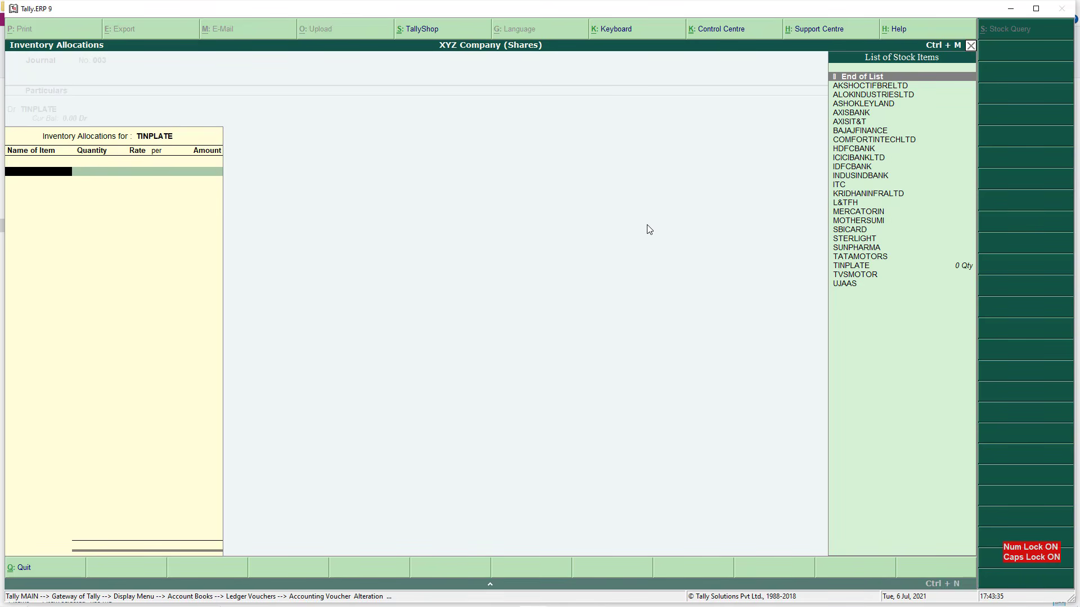
type("END")
key("Return")
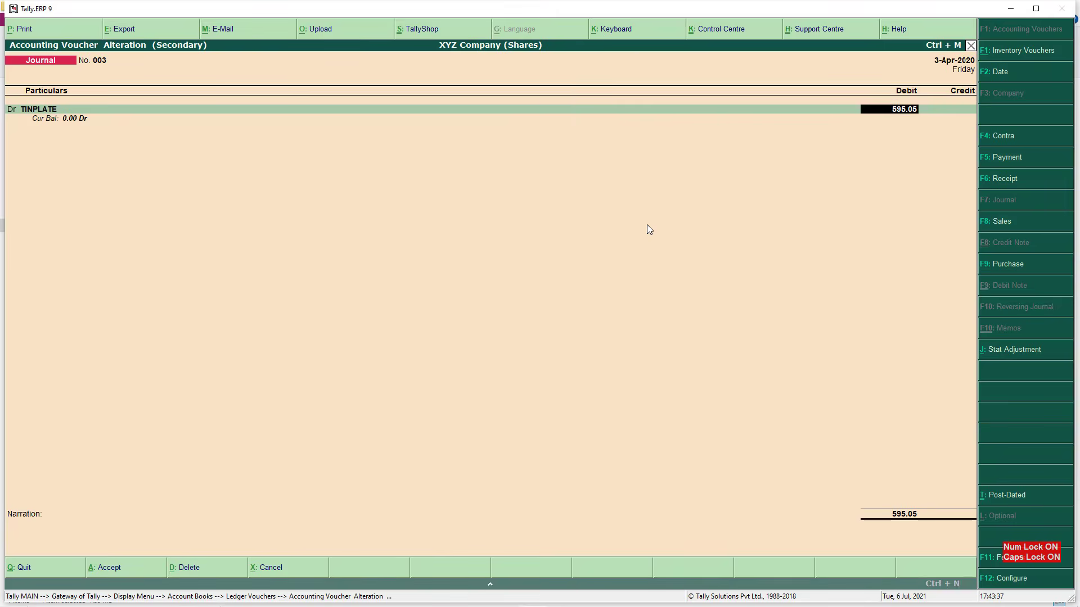
type("595.05")
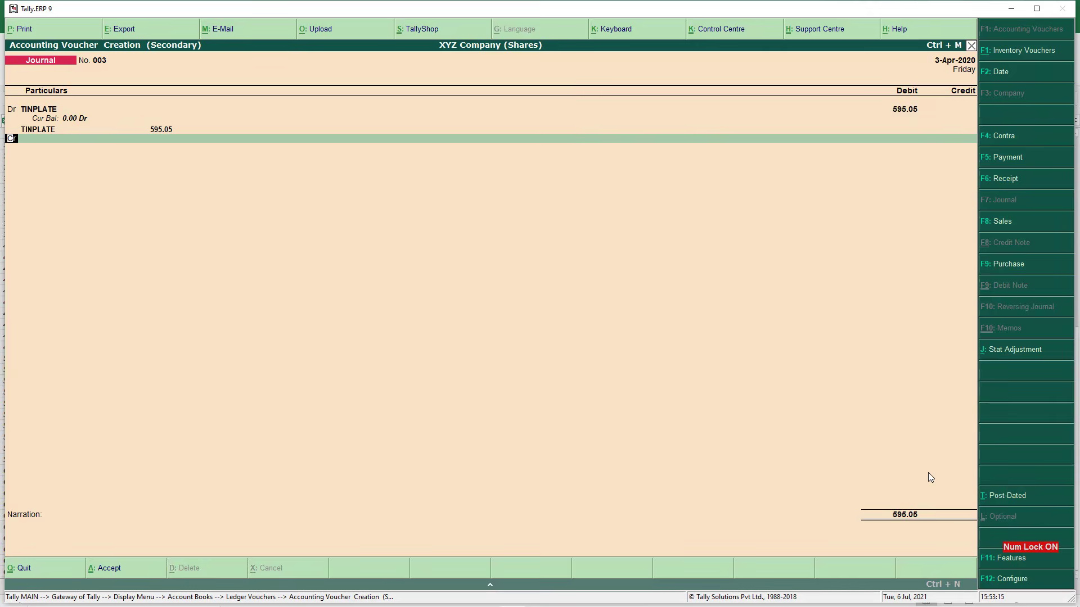
Credit LTCG 595.05, verify it against TINPLATE's spreadsheet gain, and save journal 003
type("Ltc")
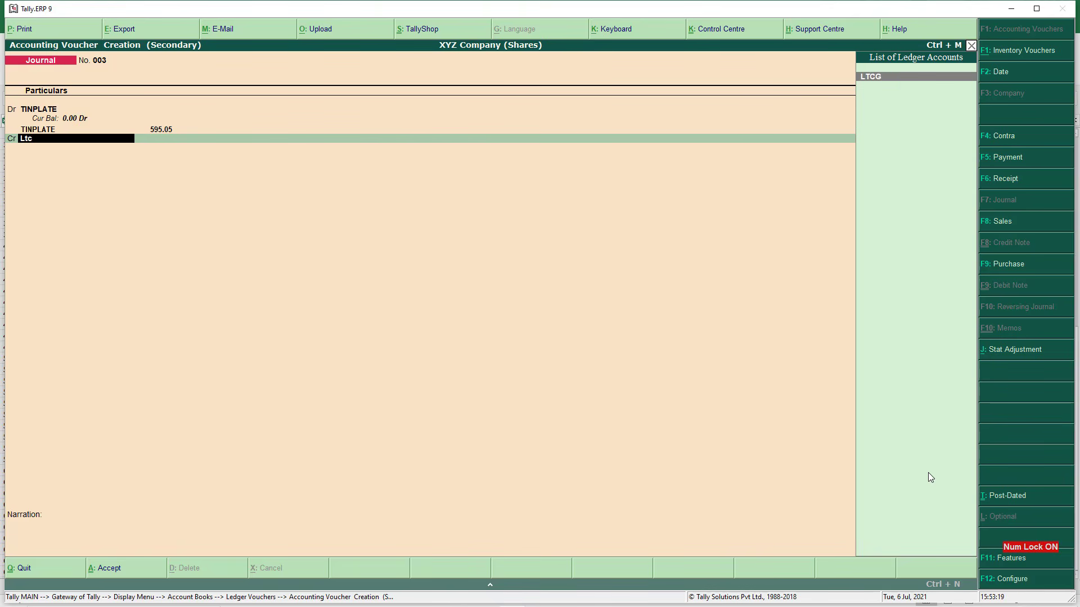
key("Return")
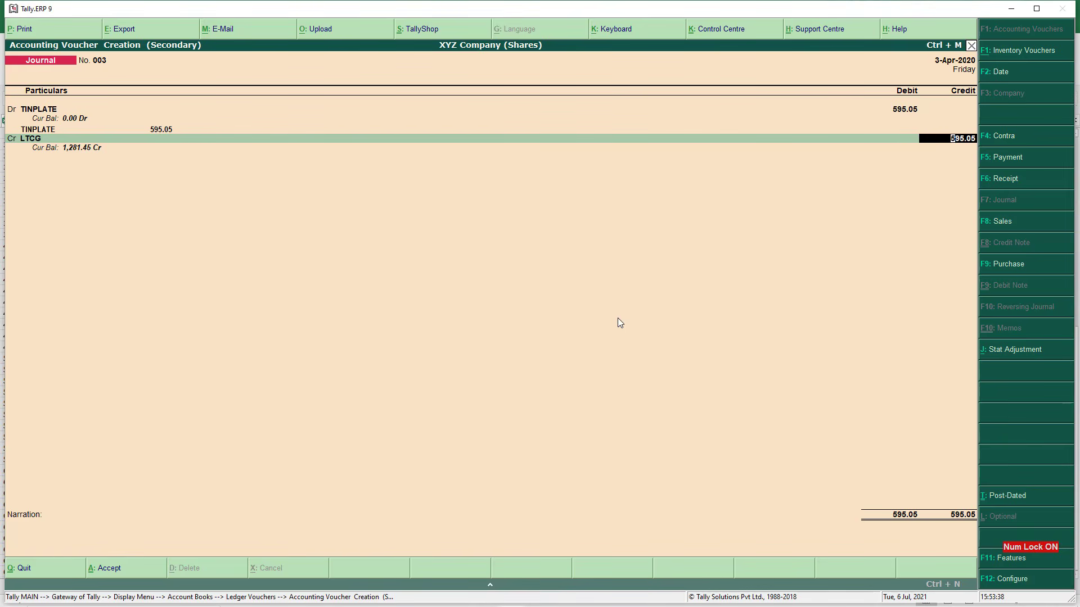
key("alt+Tab")
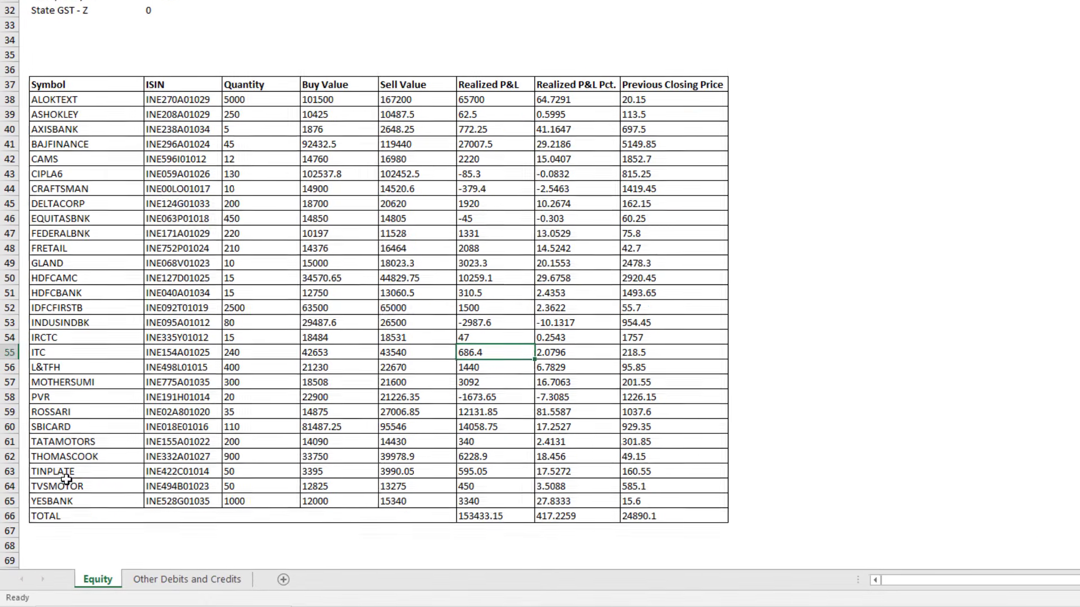
left_click(52, 516)
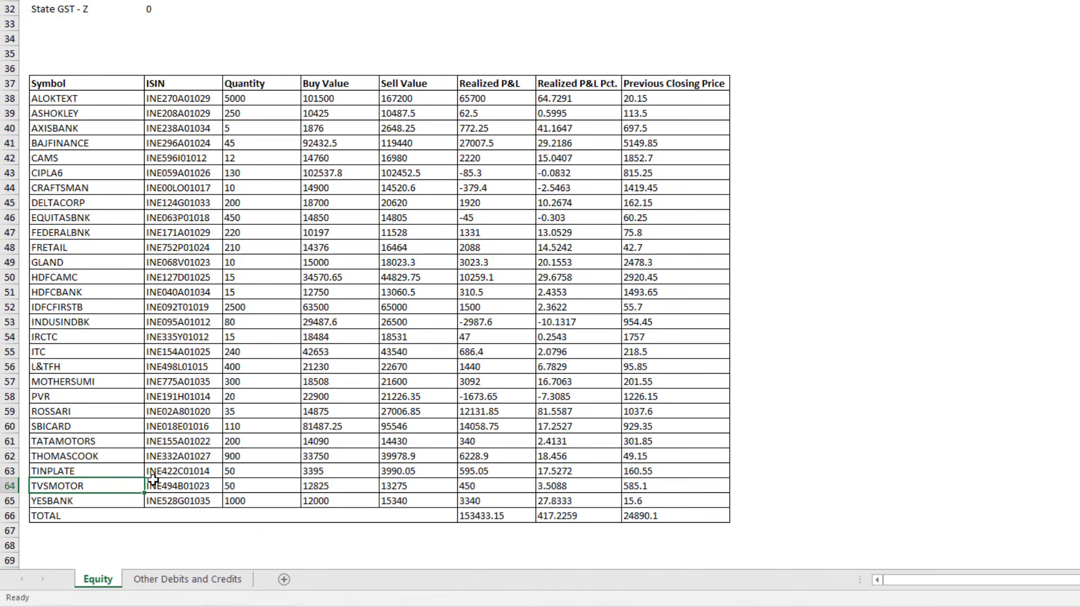
left_click(496, 475)
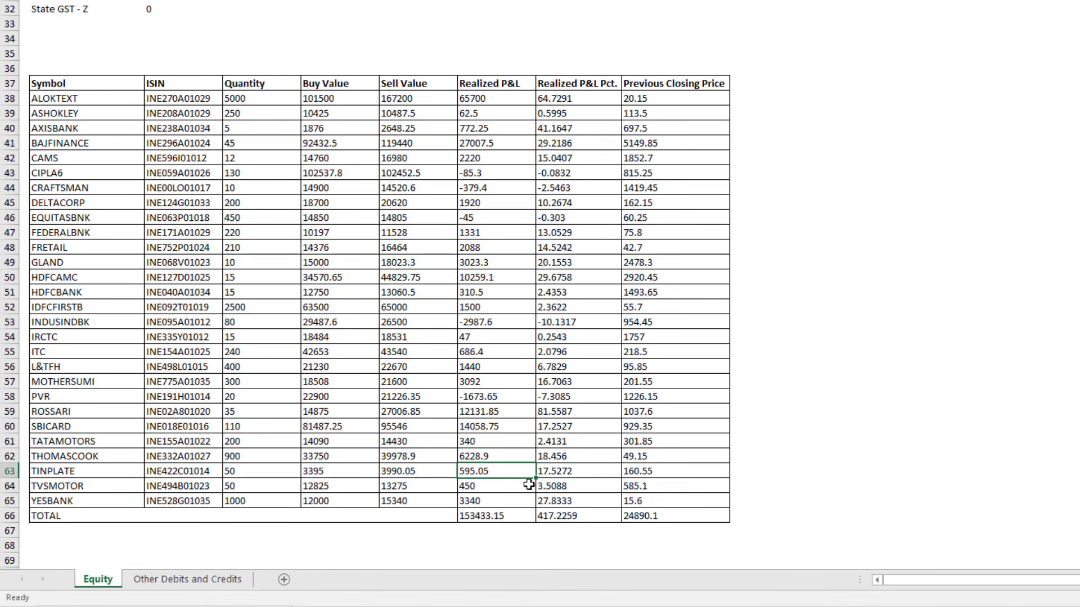
key("alt+Tab")
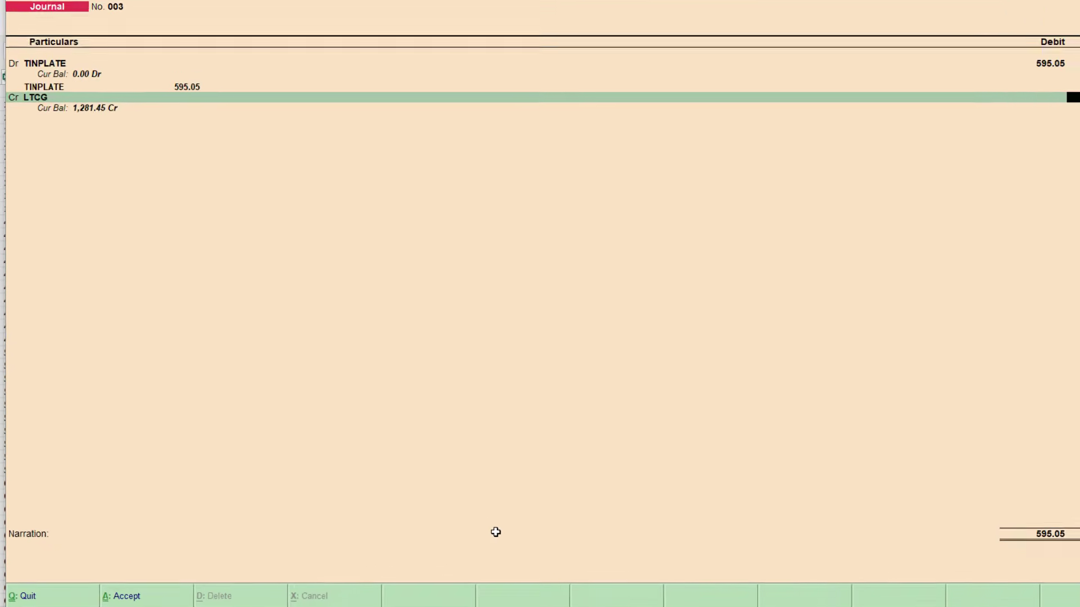
key("Return")
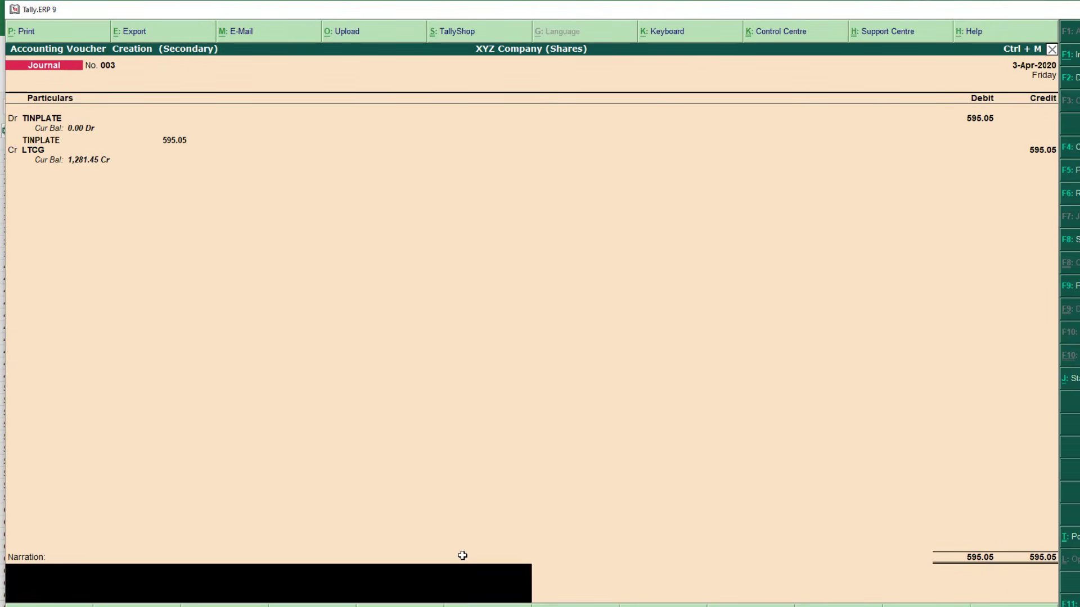
key("Return")
key("Return")
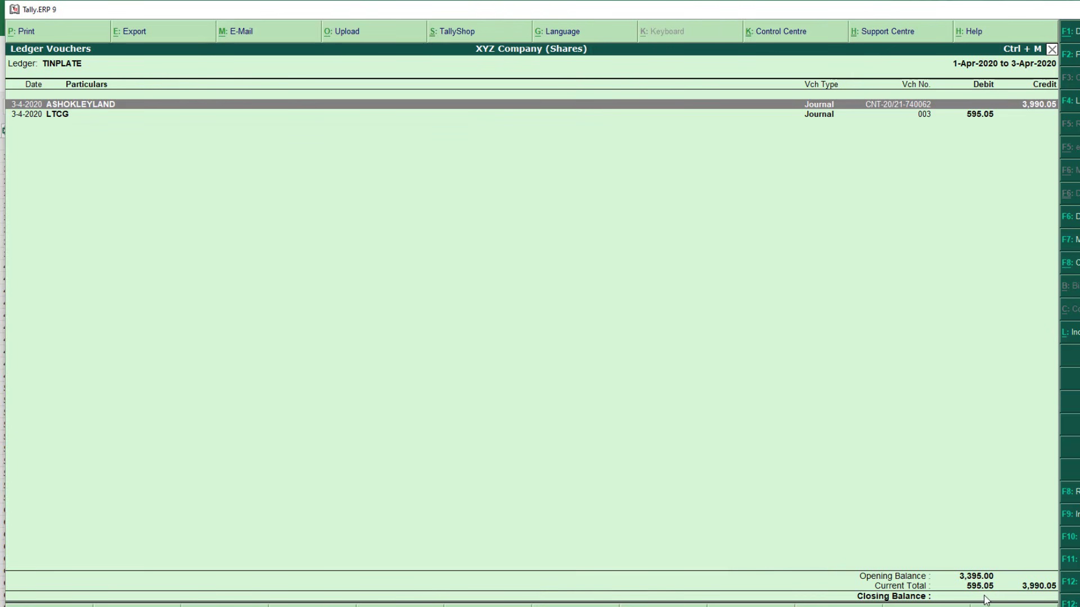
key("alt+Tab")
key("Tab")
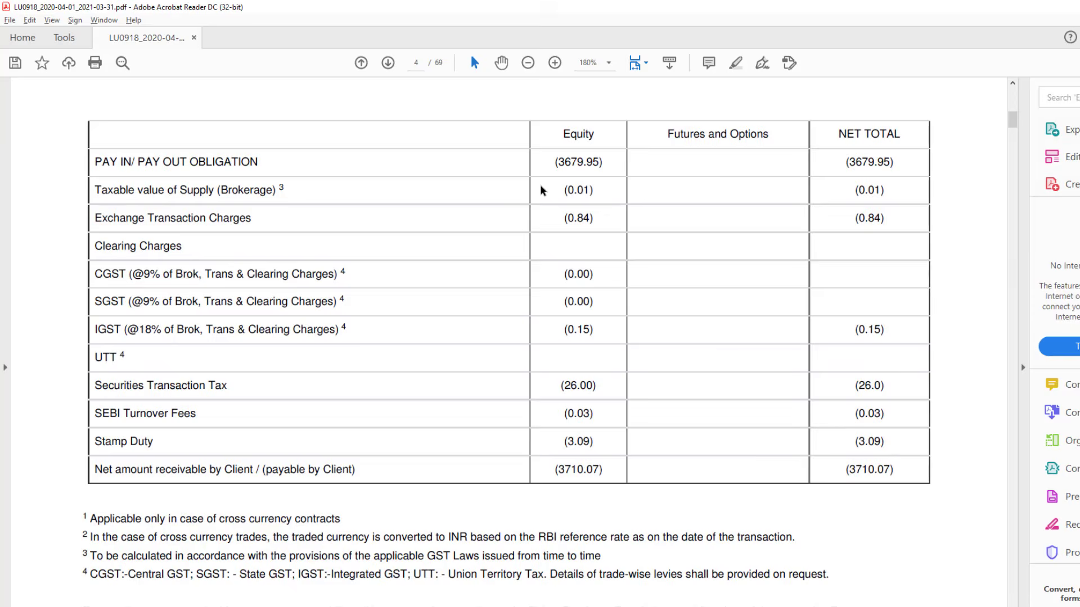
Scroll up to the contract note's charges table, then return to the Gateway of Tally
scroll(541, 187, "up", 3)
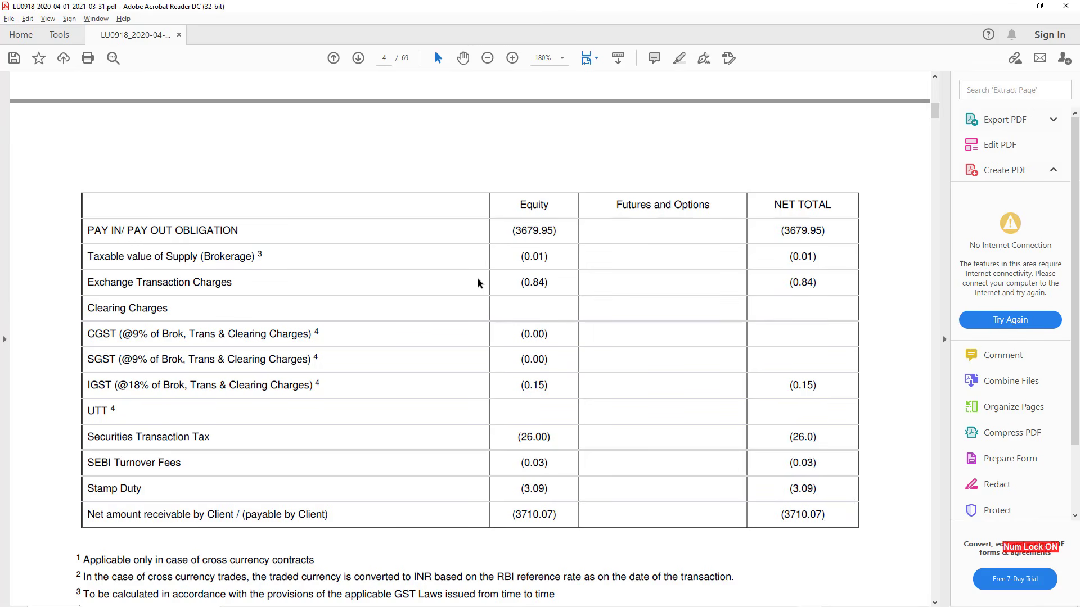
key("alt+Tab")
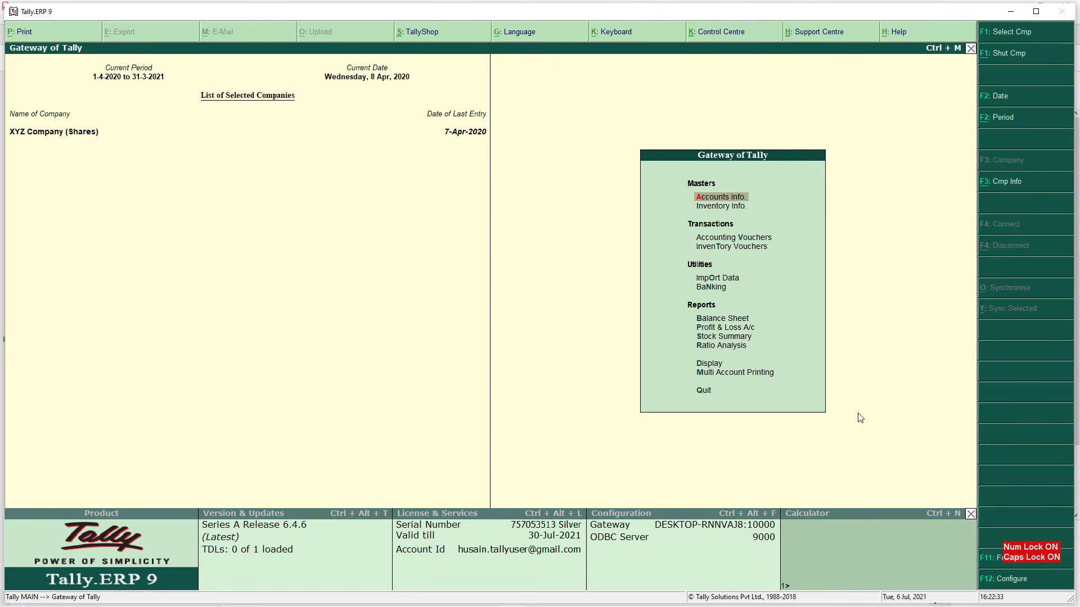
Open the detailed Balance Sheet and drill into the Shares Expenses group
key("b")
key("alt+F1")
key("Right")
key("Down")
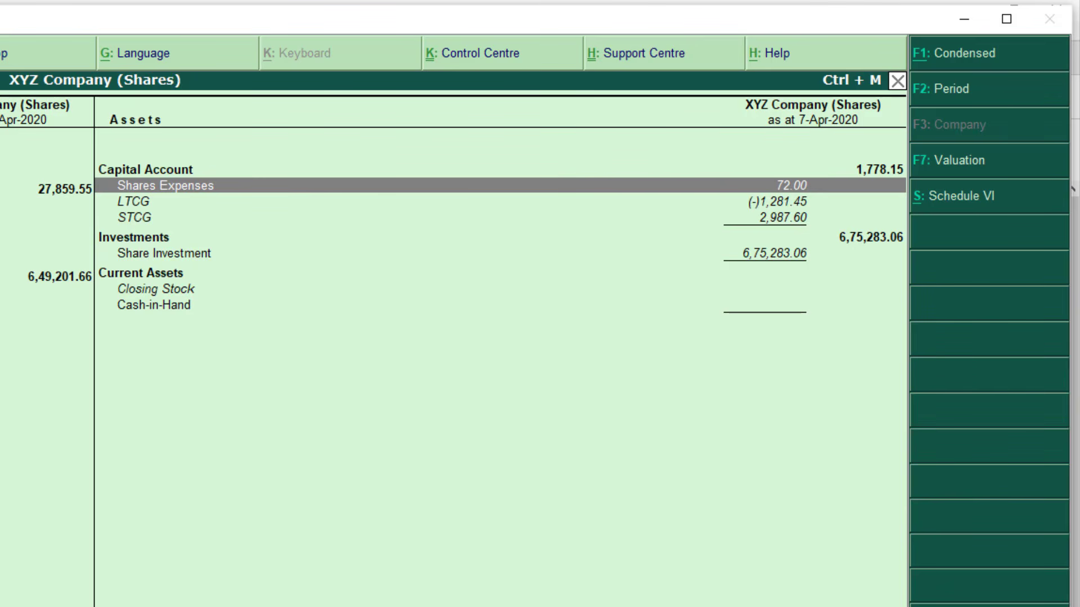
key("Return")
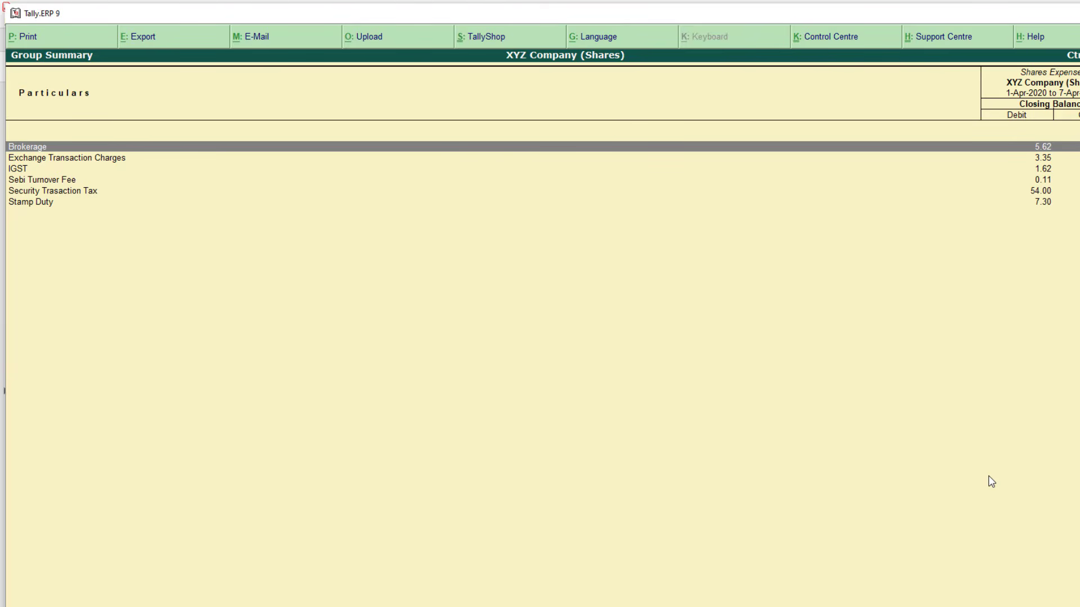
Review the Shares Expenses items, then the LTCG (-)1,281.45 and STCG 2,987.60 balances
key("Down")
key("Down")
key("Down")
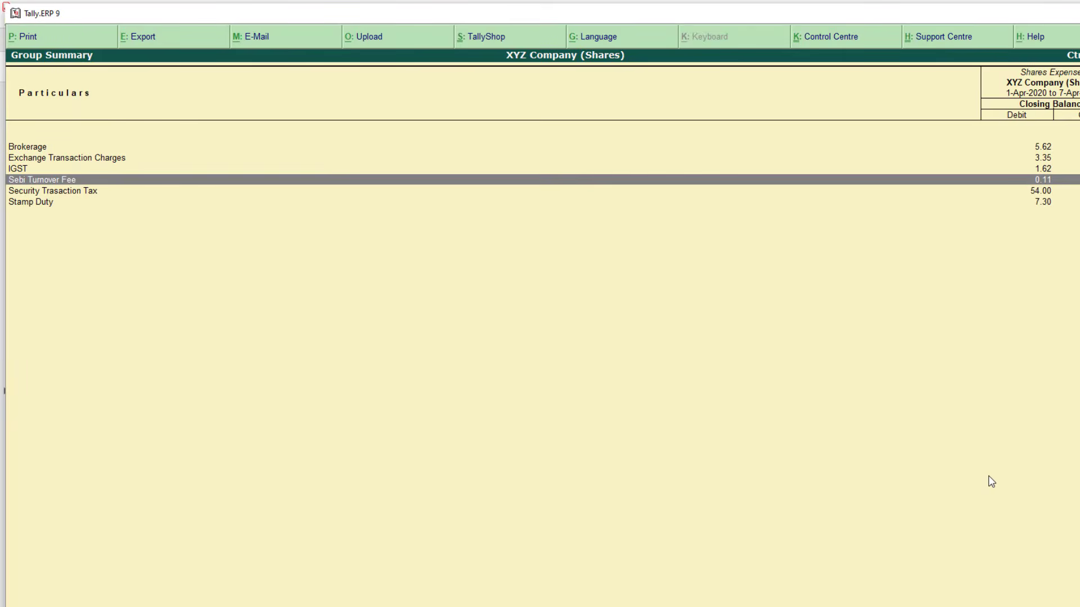
key("Down")
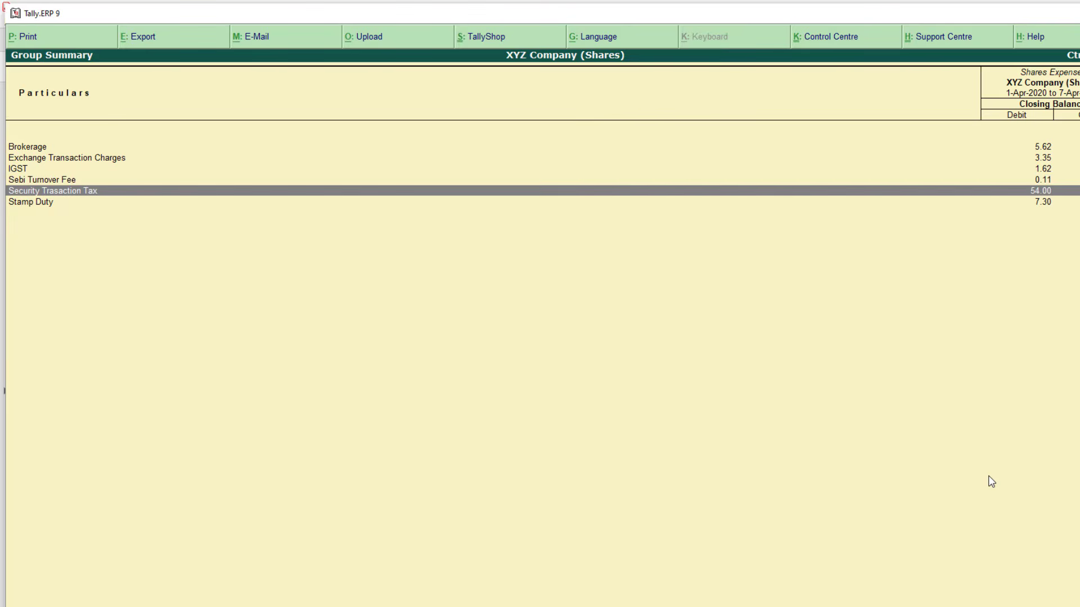
key("Down")
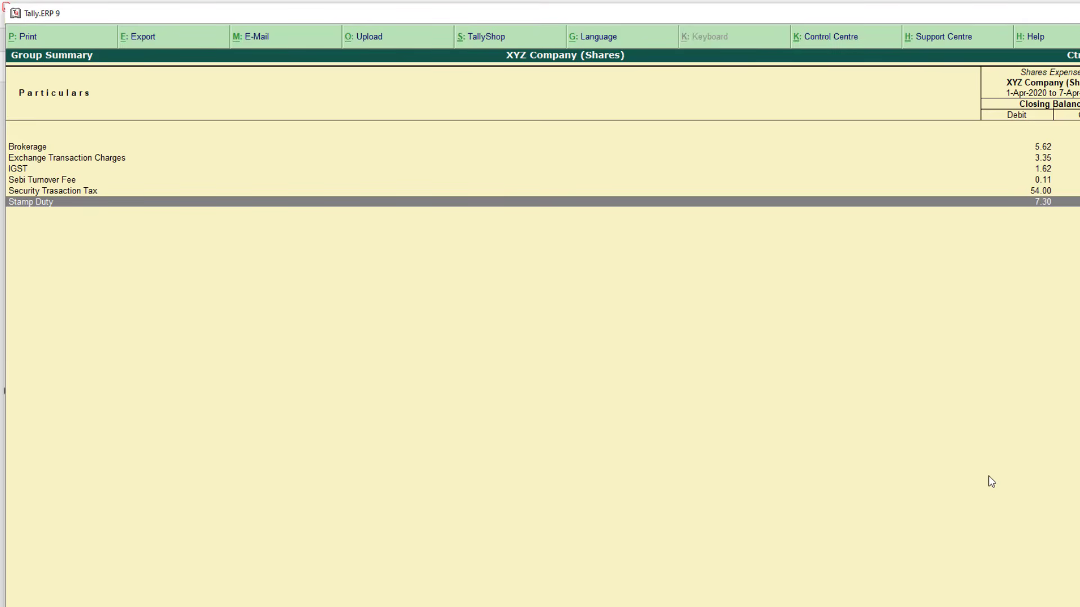
key("Escape")
key("Down")
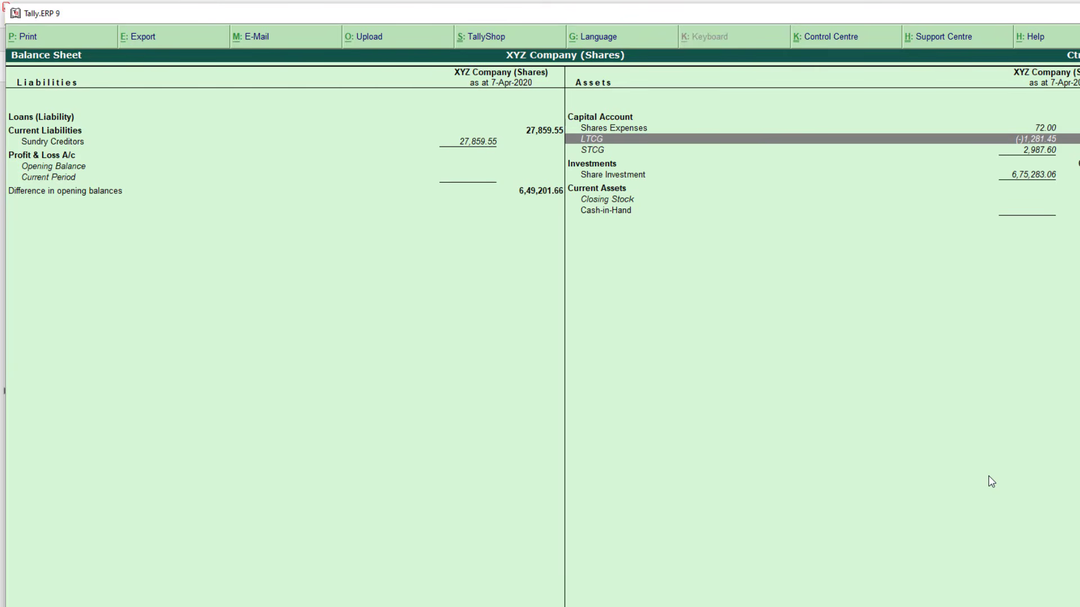
key("Down")
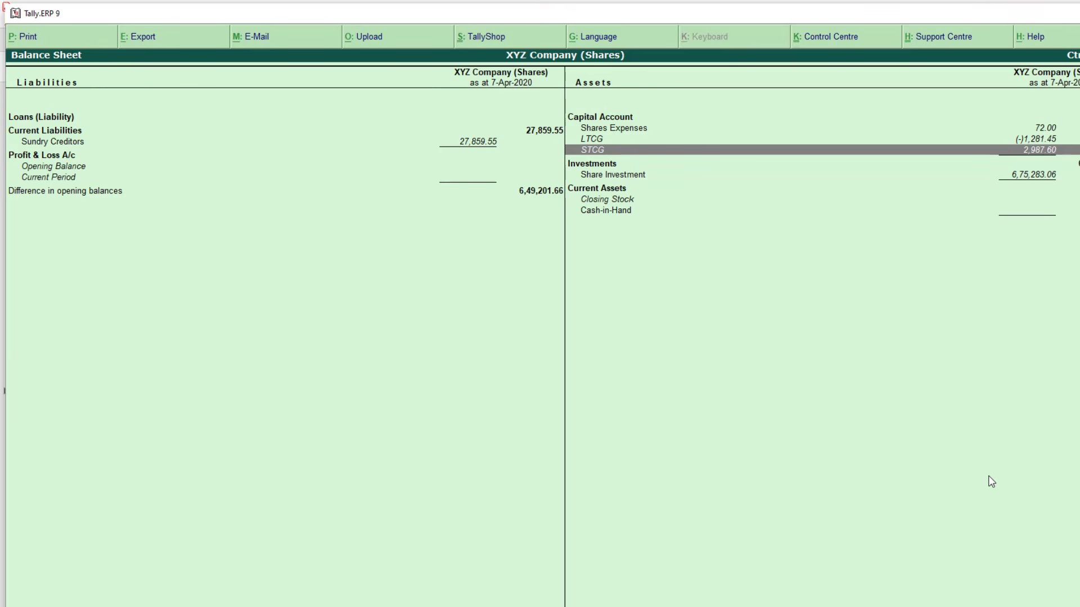
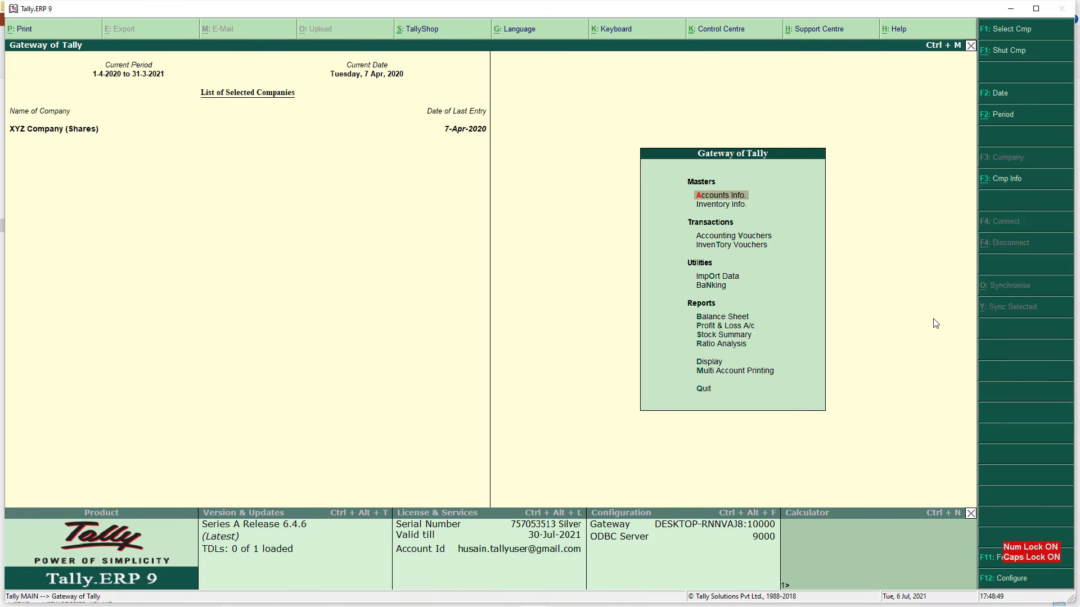
Open the Stock Summary filtered to the 'Third party stock with us' godown type
key("Down")
key("Down")
key("Down")
key("Down")
key("Down")
key("Down")
key("Down")
key("Down")
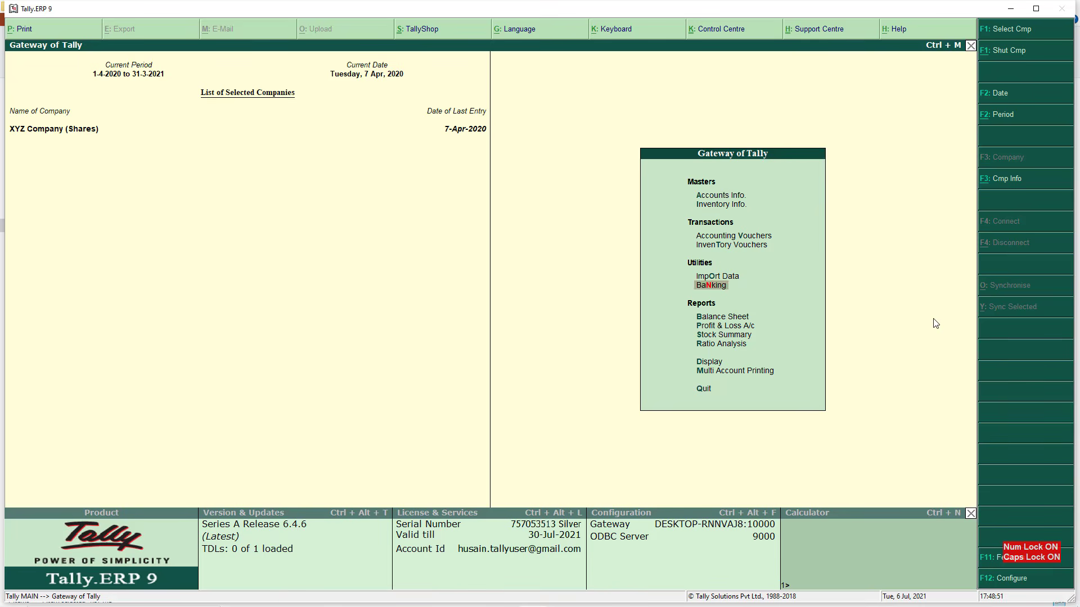
key("Return")
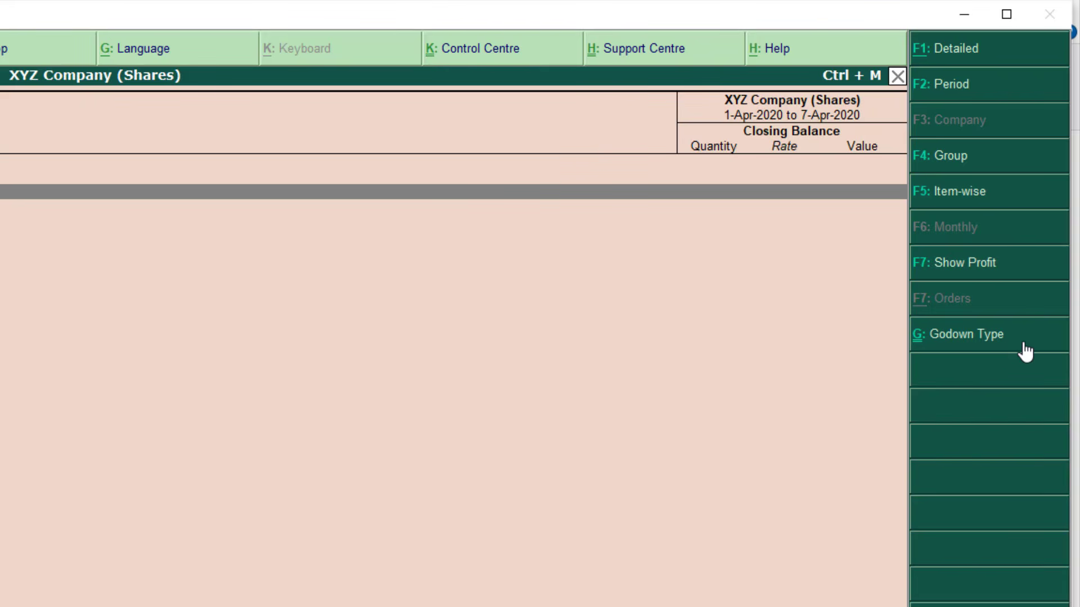
left_click(1023, 343)
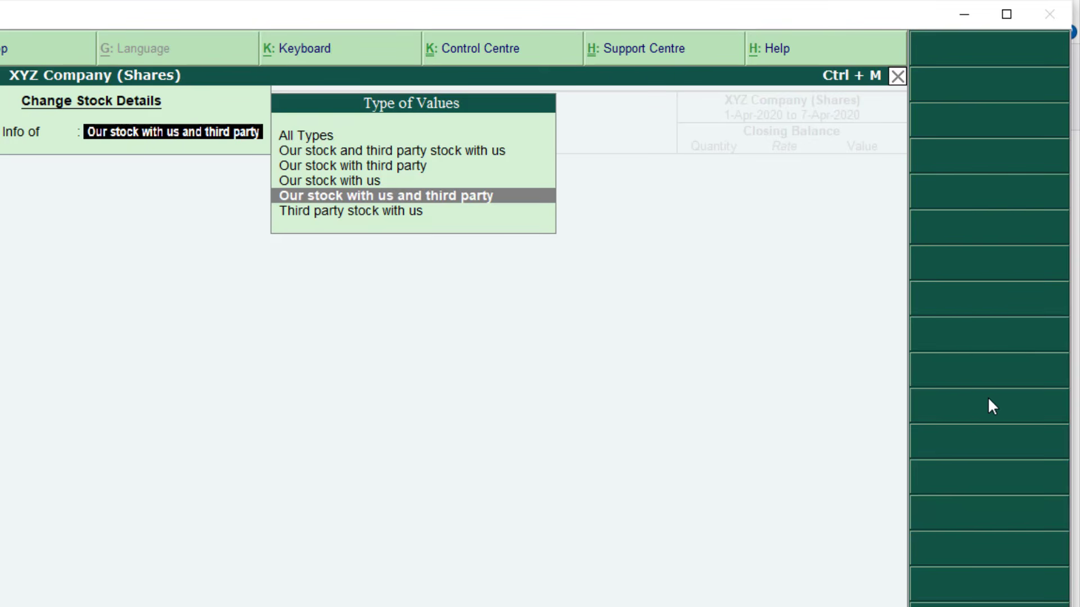
key("Down")
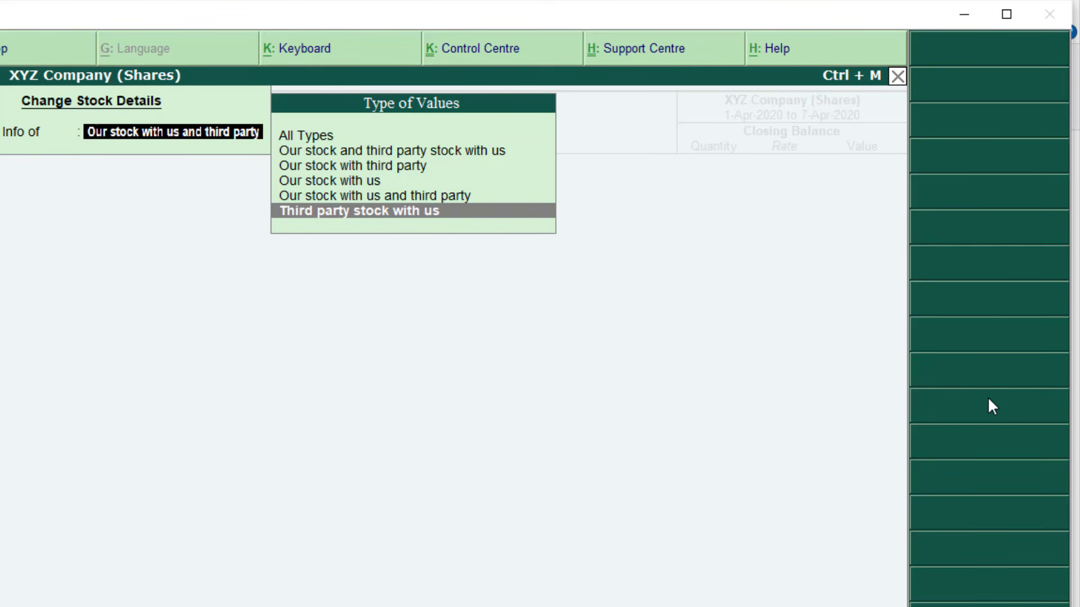
key("Return")
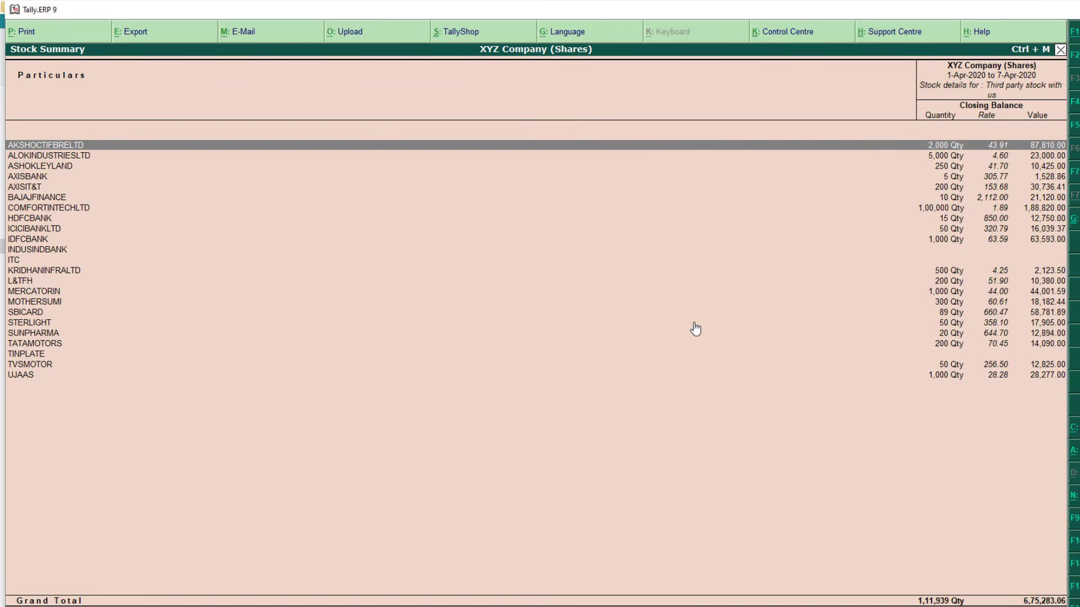
Configure the report to show opening balance, goods inwards and goods outwards, keeping closing balance and all items
key("F12")
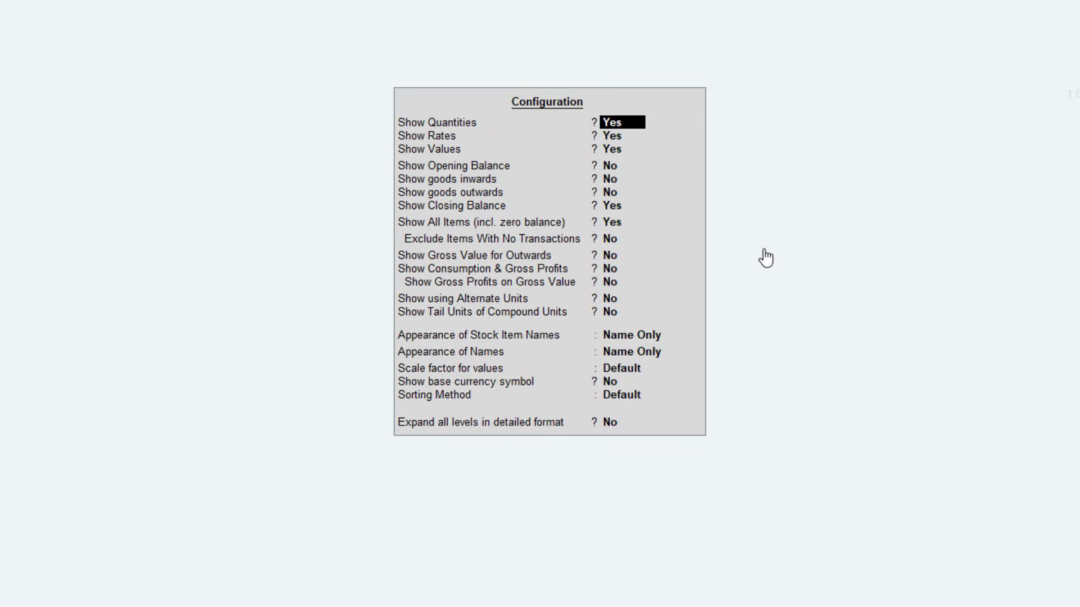
key("Return")
key("Return")
key("Return")
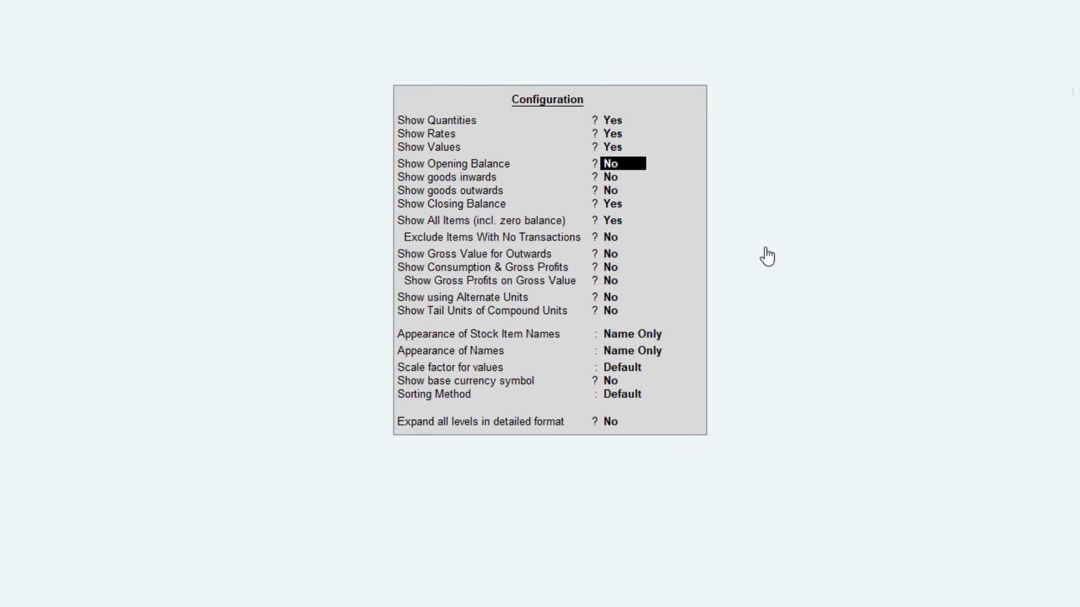
type("y")
key("Return")
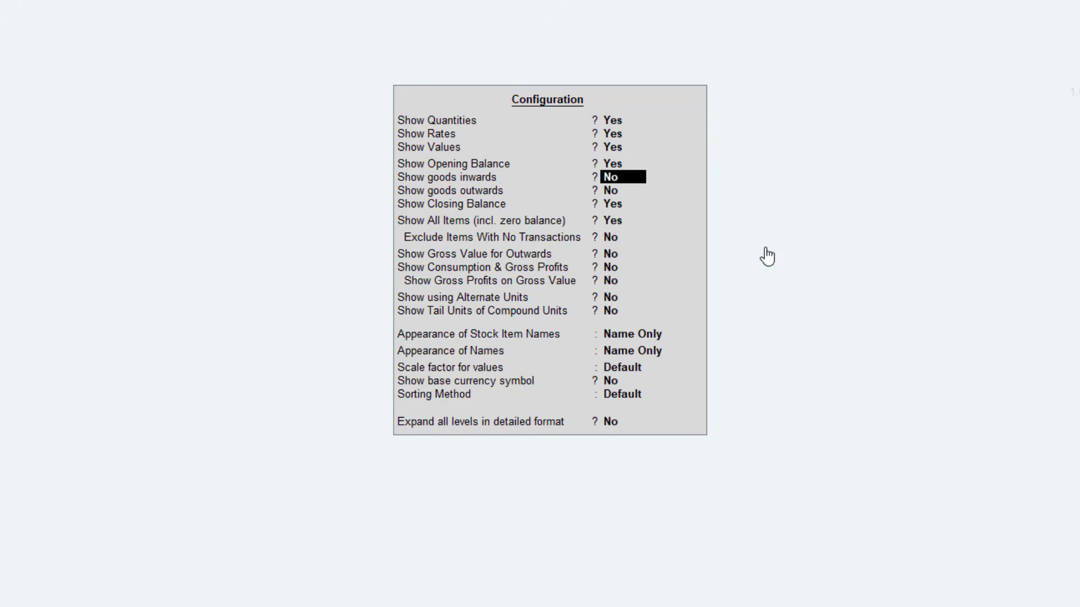
type("y")
key("Return")
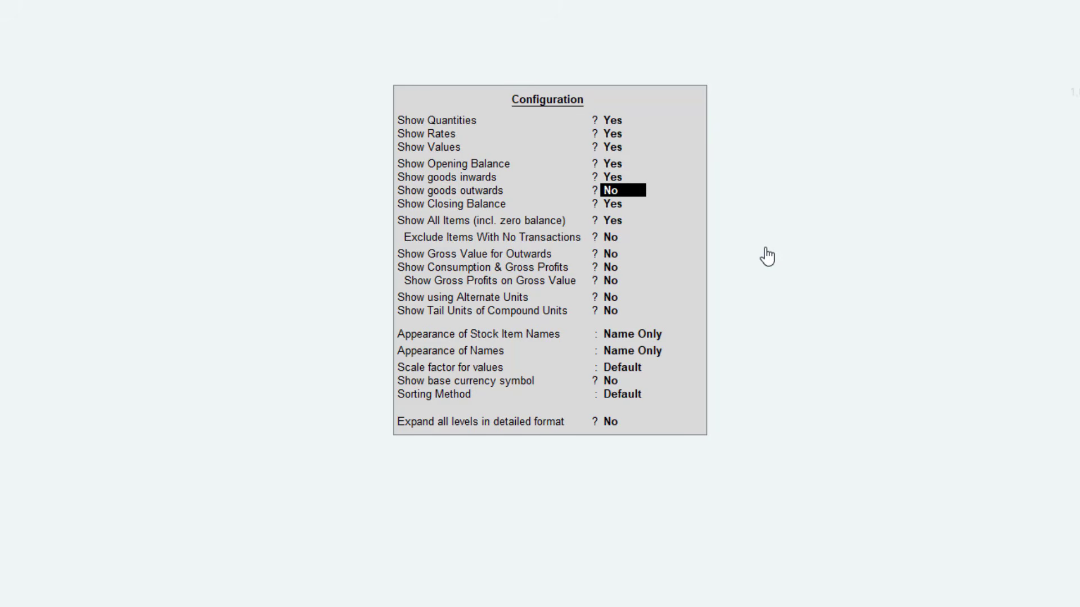
type("y")
key("Return")
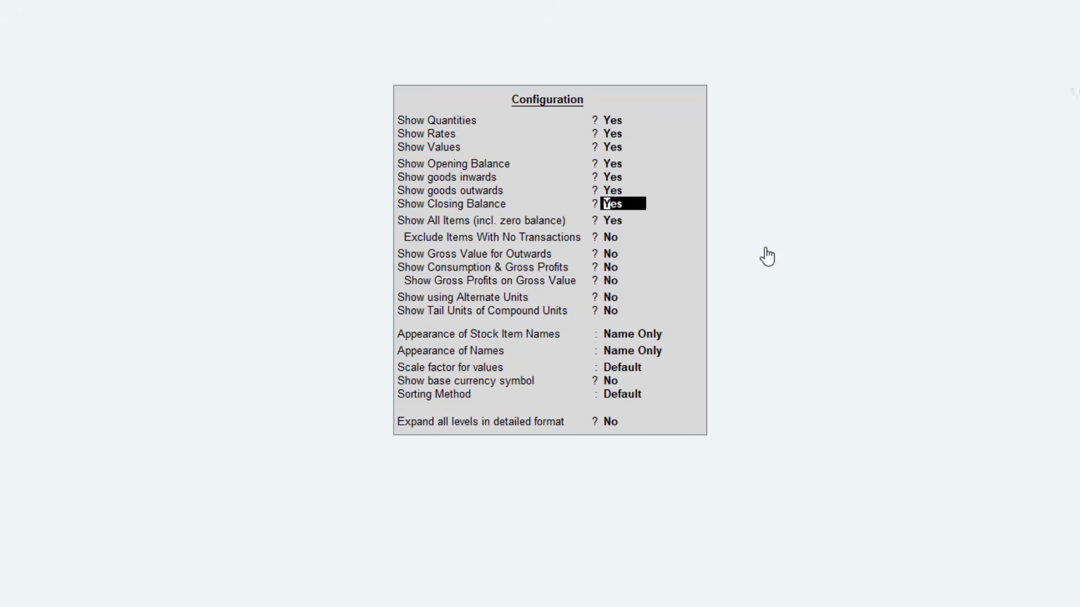
type("y")
key("Return")
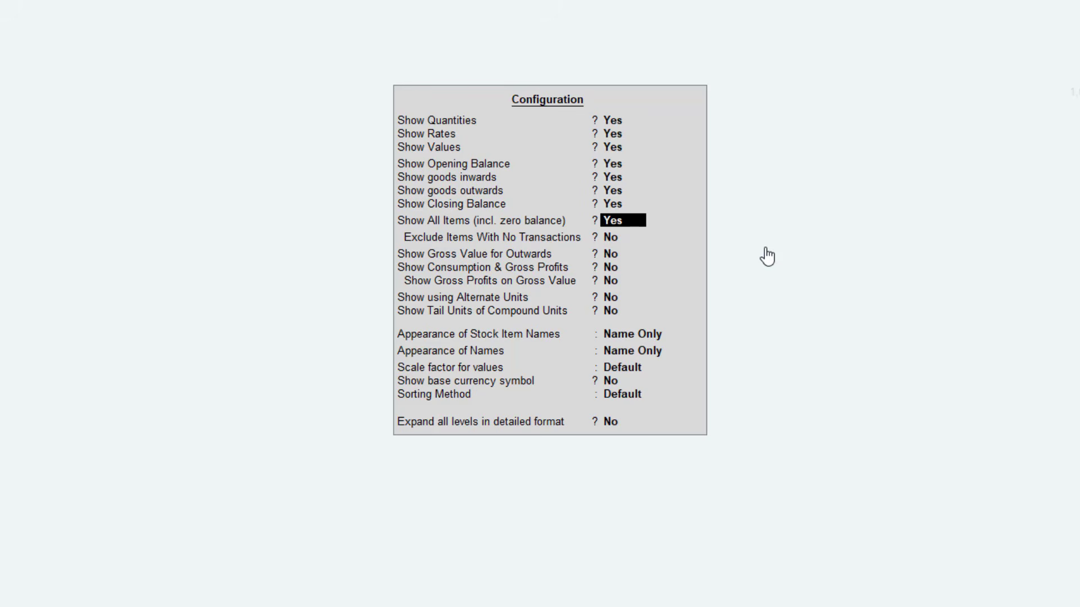
type("y")
key("Return")
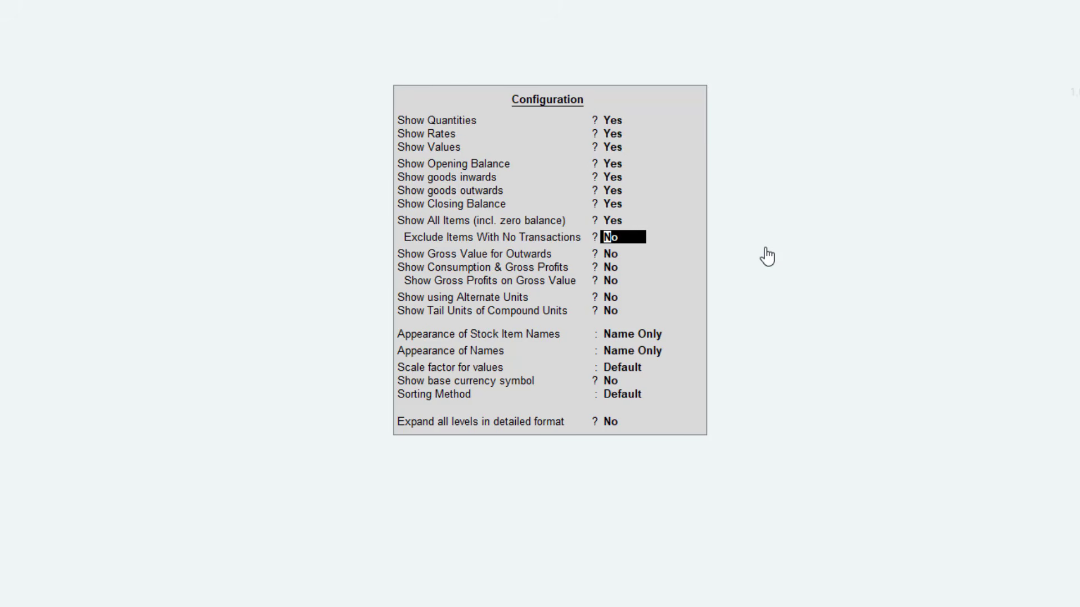
key("ctrl+a")
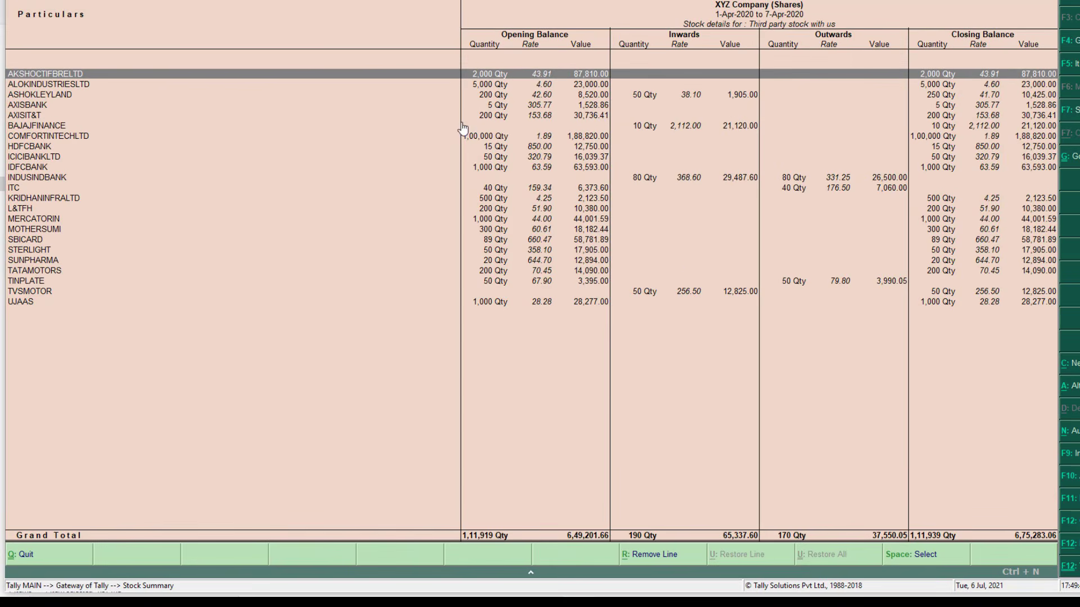
Review the inwards and outwards figures for the ASHOKLEYLAND and INDUSINDBANK rows
left_click(630, 96)
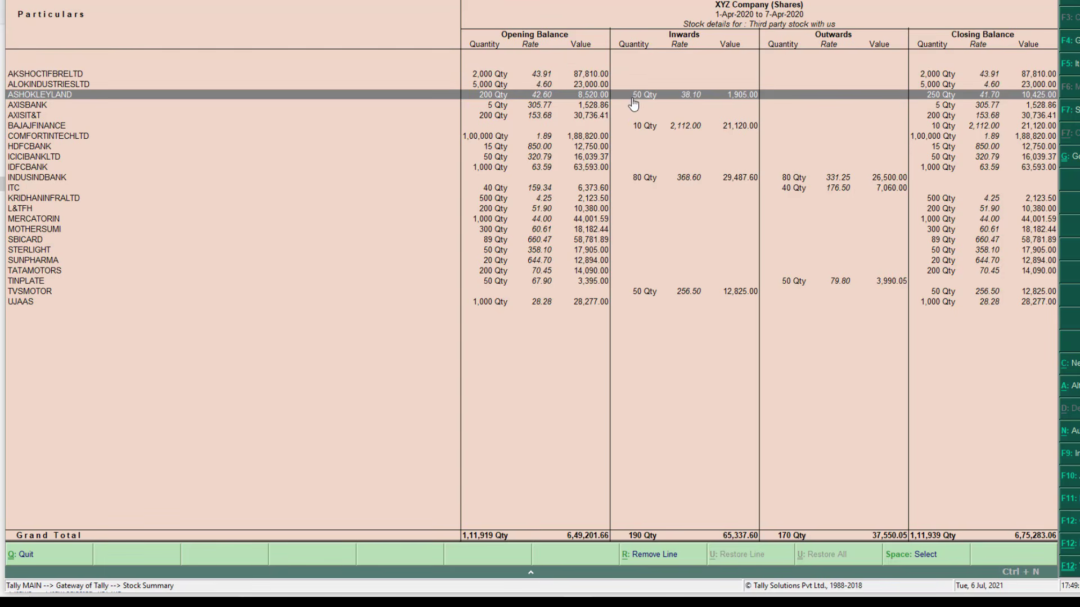
left_click(801, 178)
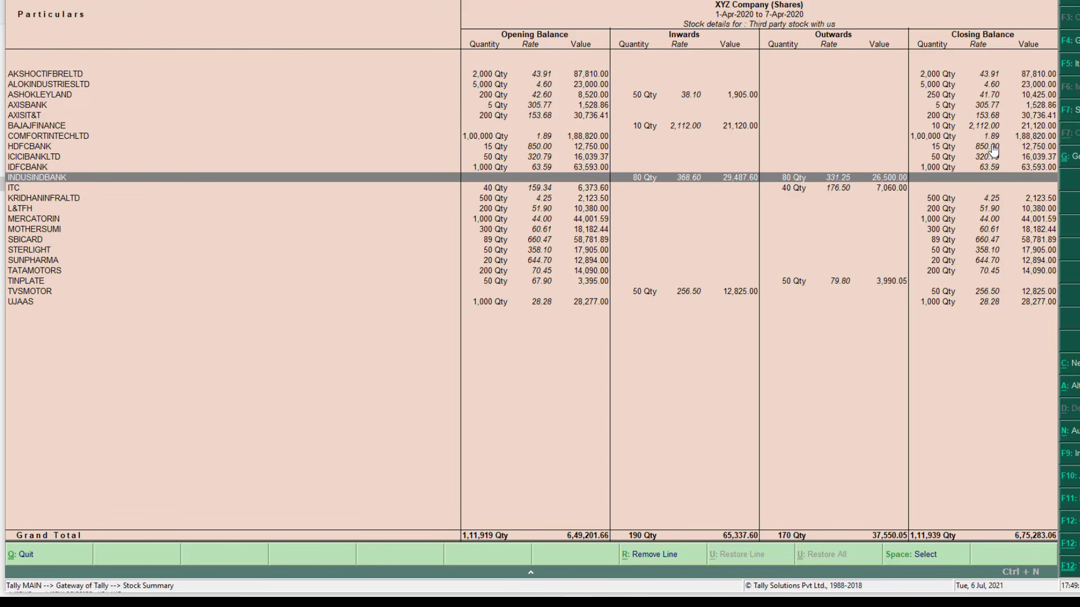
left_click(980, 97)
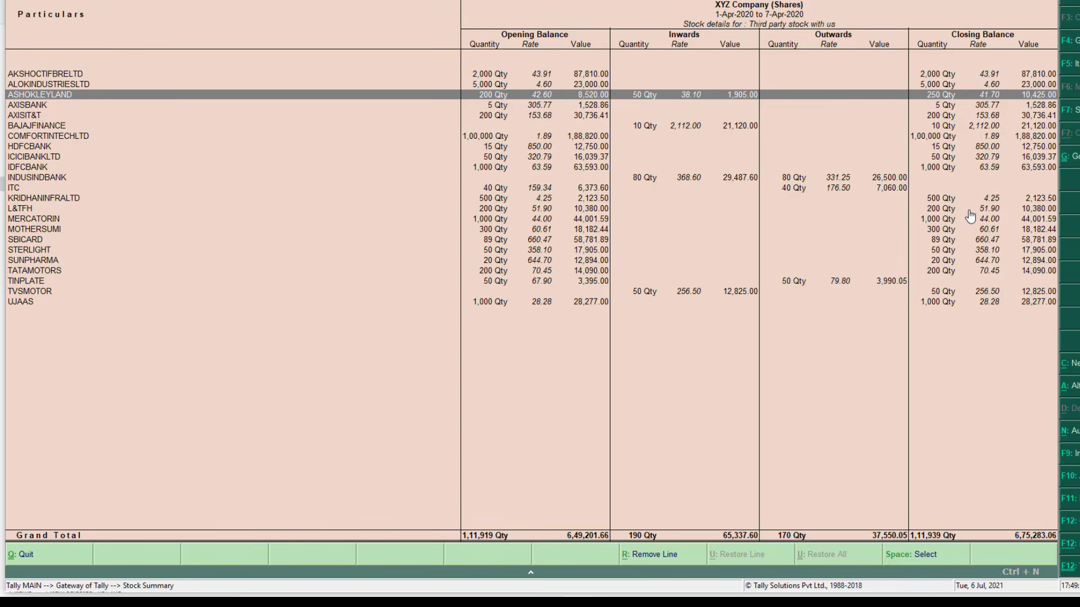
left_click(727, 179)
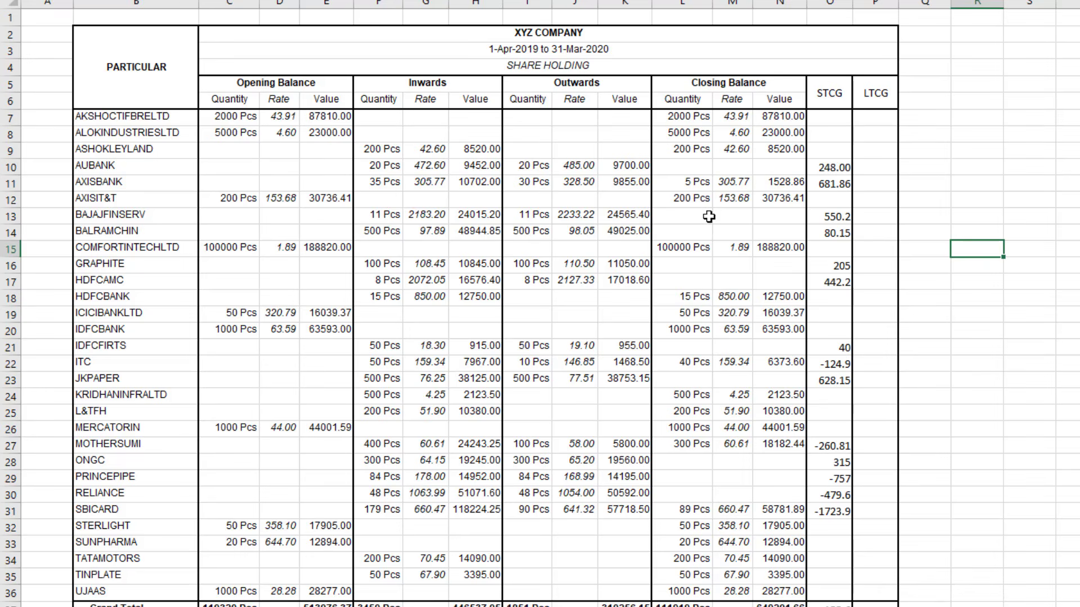
left_click(824, 91)
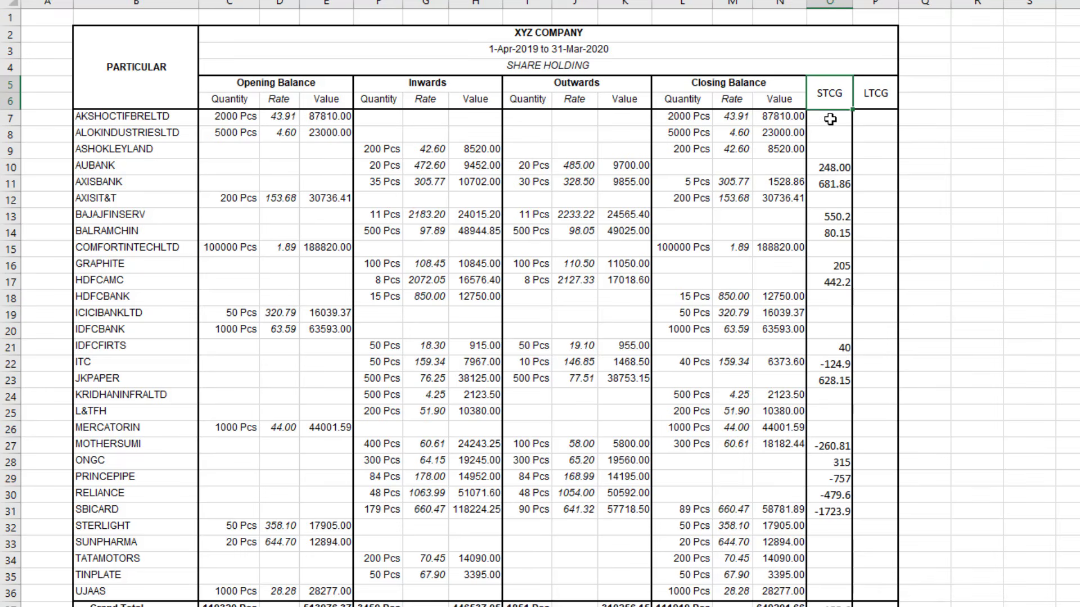
left_click(874, 94)
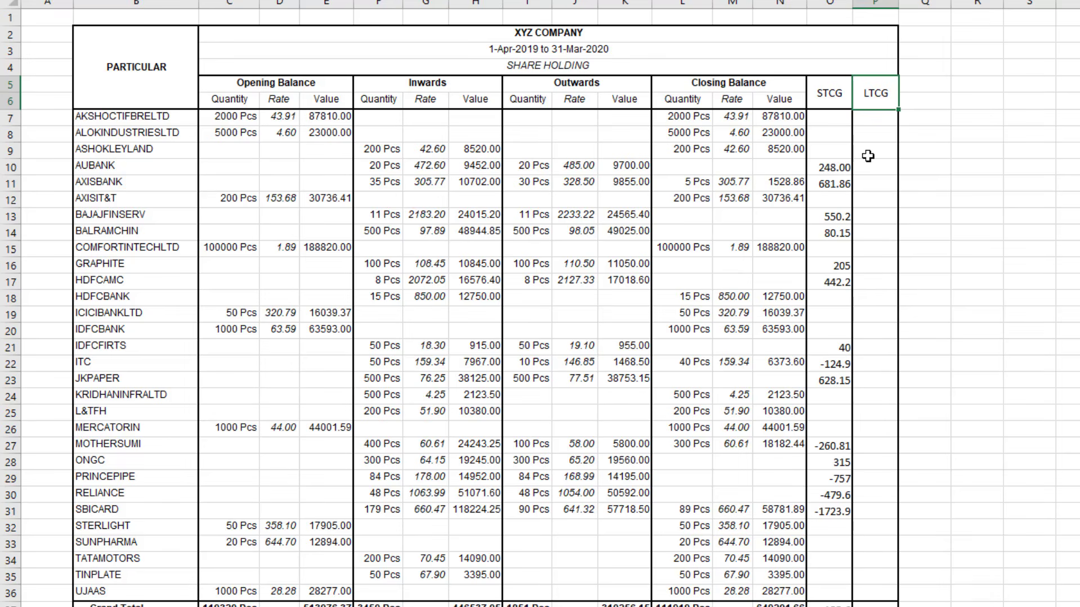
left_click(832, 170)
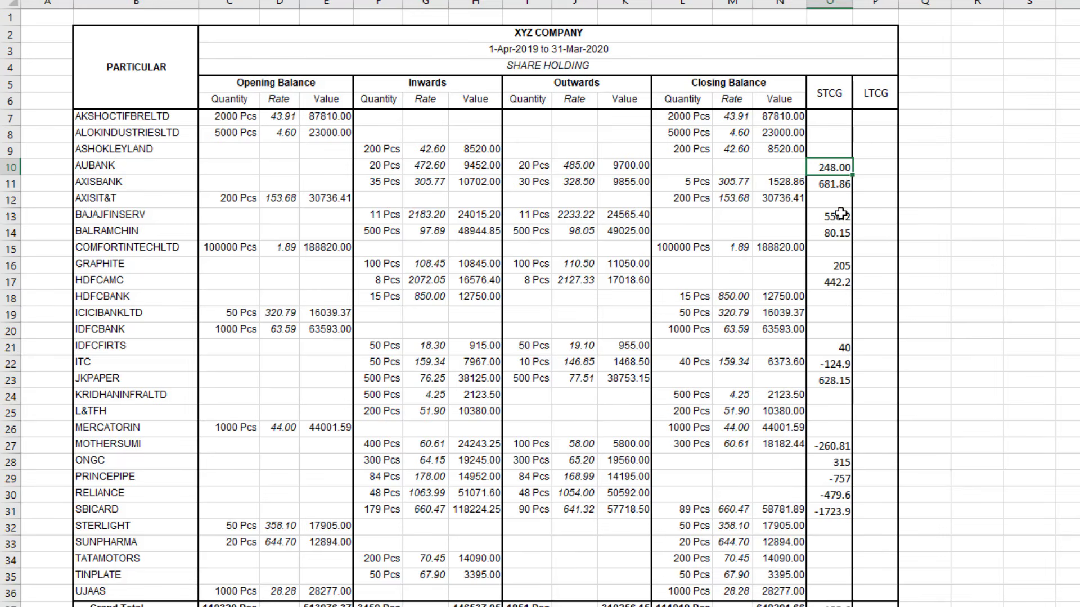
left_click(374, 168)
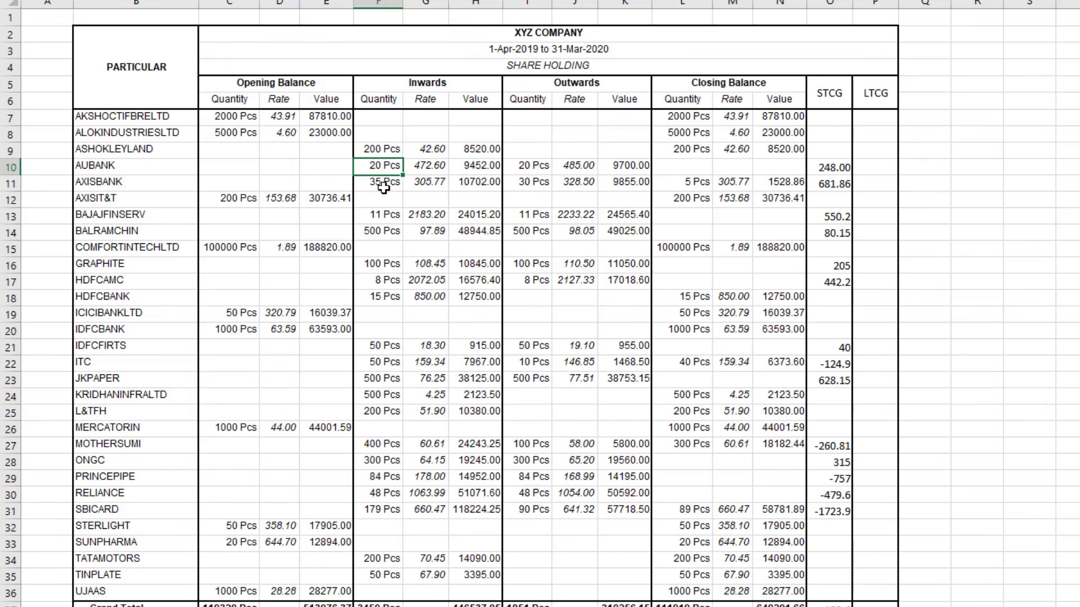
left_click(466, 170)
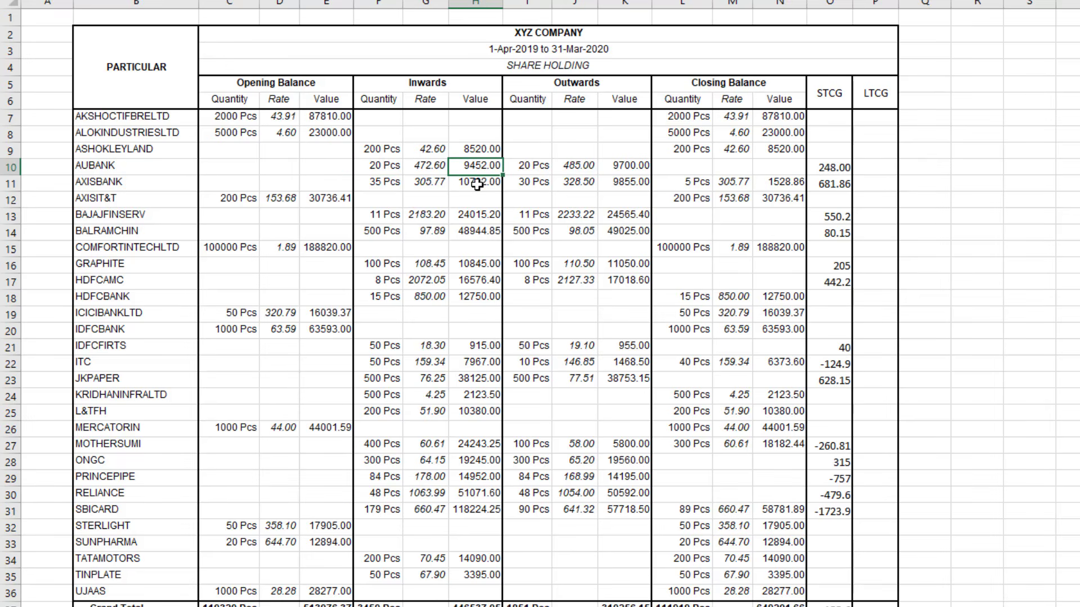
left_click(531, 167)
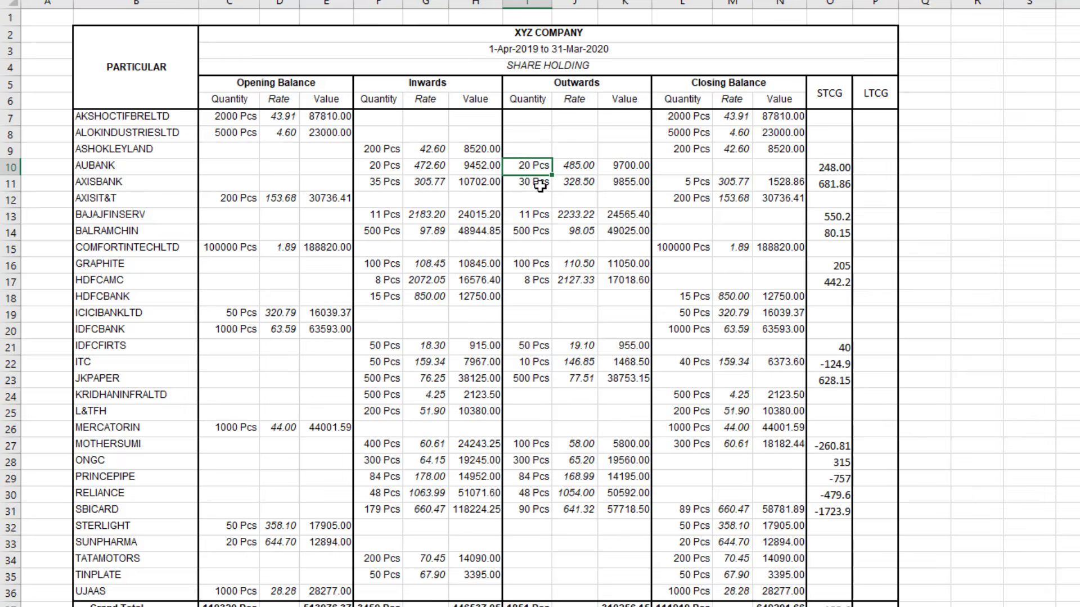
left_click(614, 170)
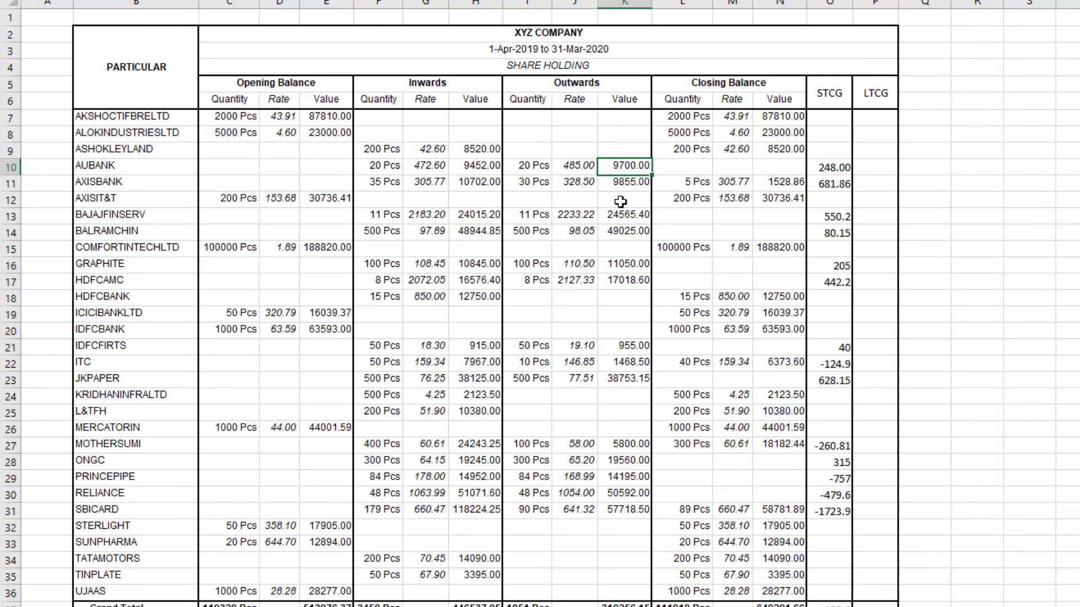
Enter the formula =K10-H10 in O10 for AUBANK's STCG
left_click(849, 165)
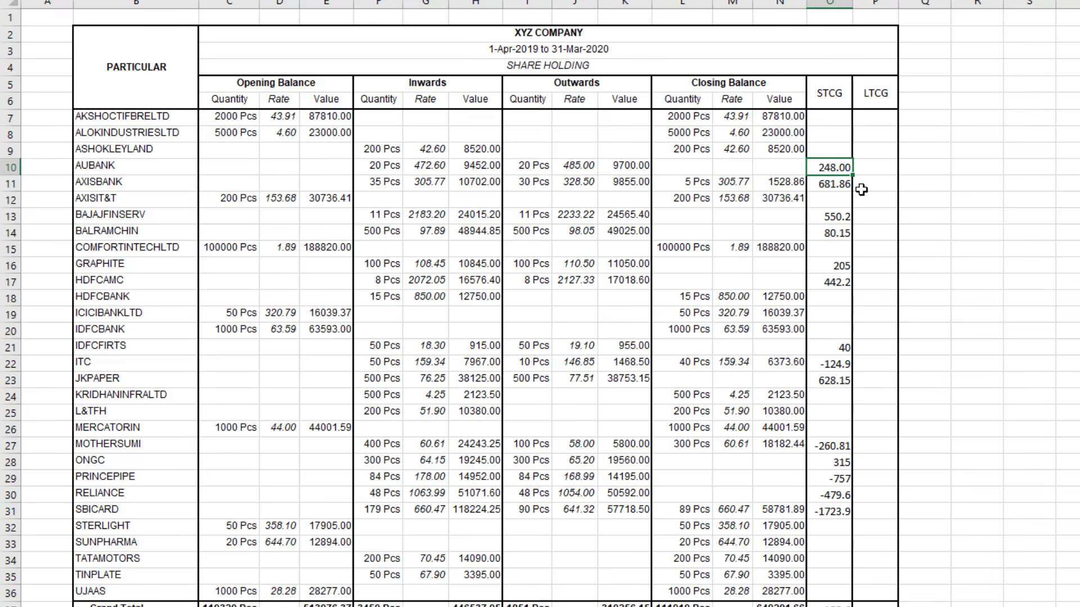
type("=")
left_click(630, 168)
type("-")
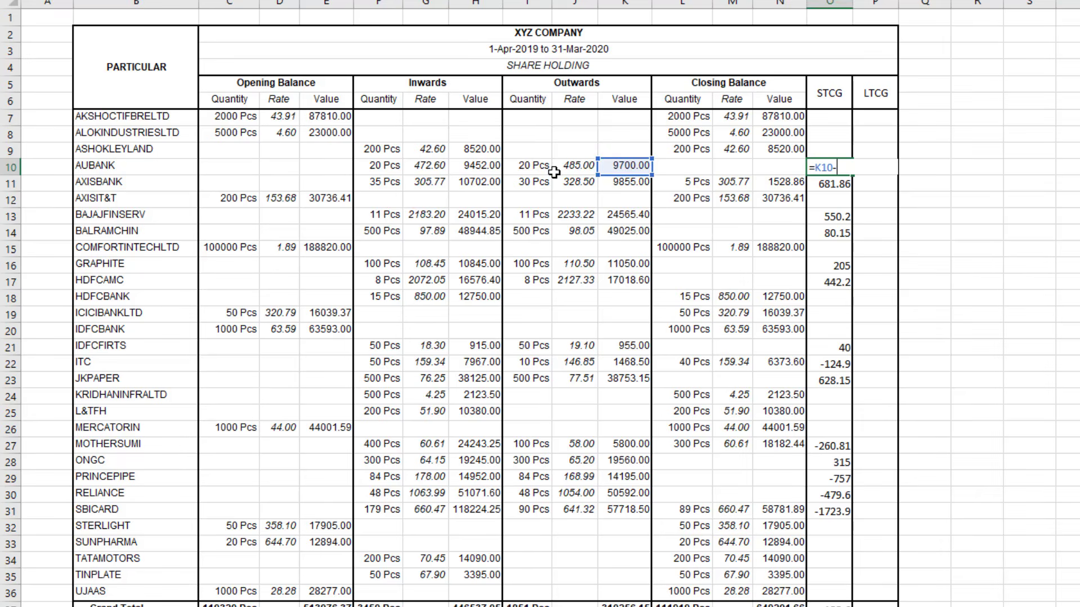
left_click(479, 166)
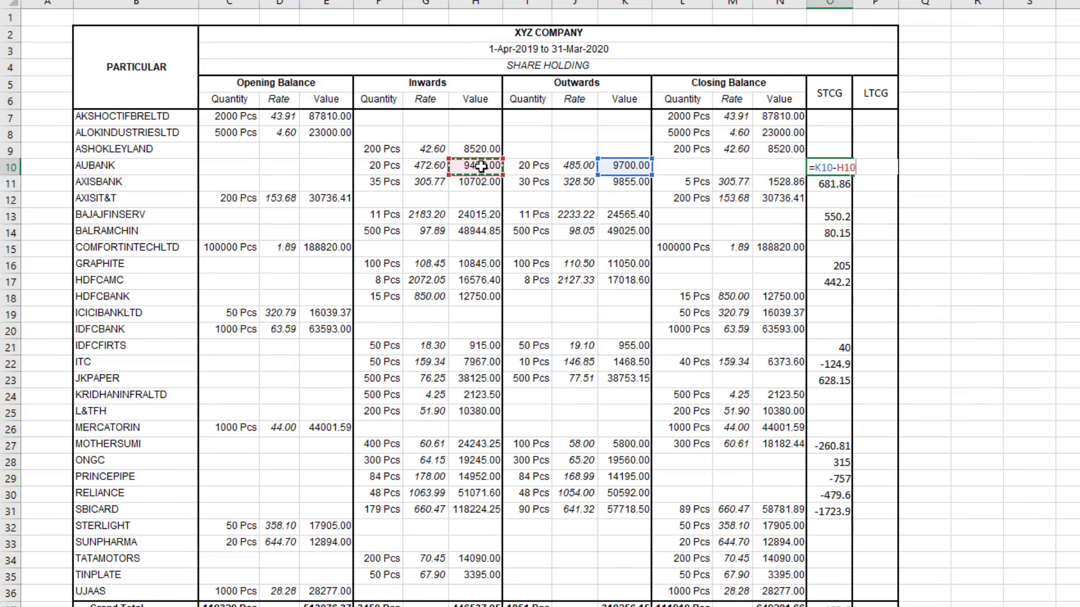
key("Return")
Verify the 248.00 result, then select the STCG/LTCG headings and ASHOKLEYLAND's empty cells
left_click(835, 166)
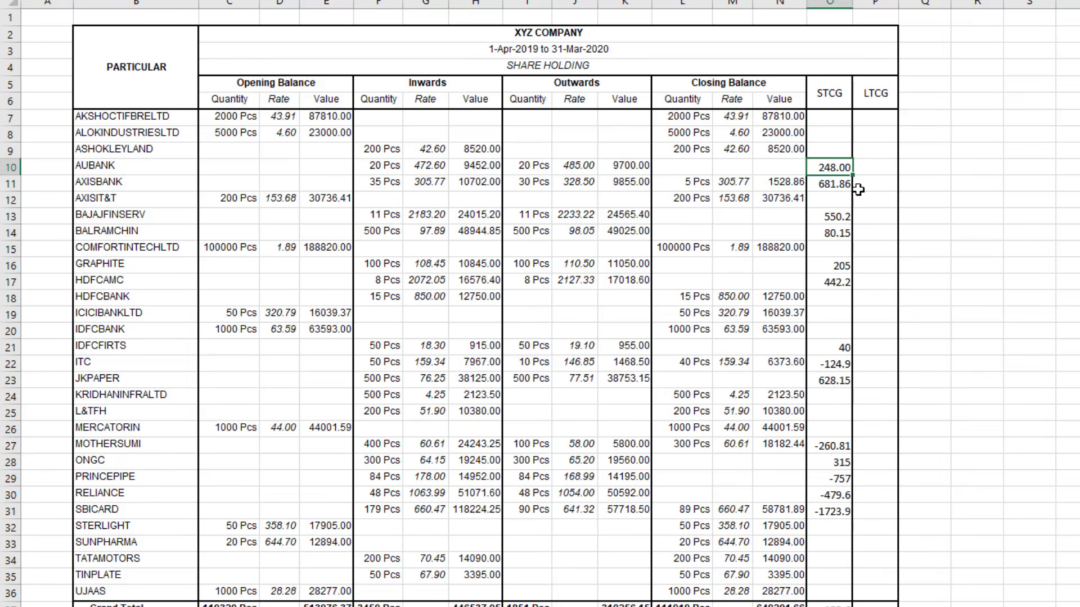
left_click(830, 98)
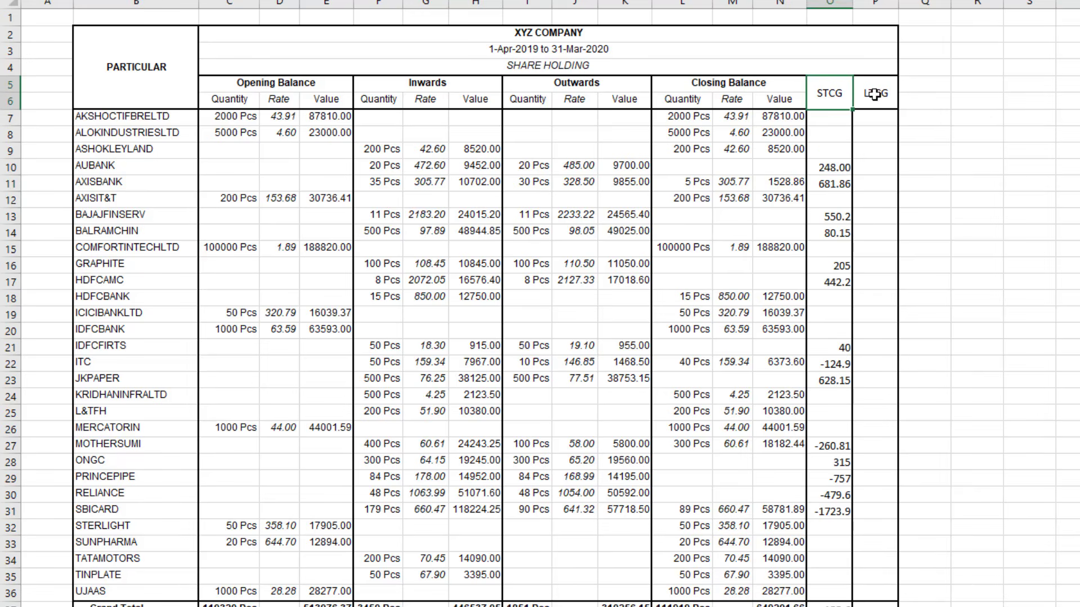
left_click(874, 94)
left_click(832, 95)
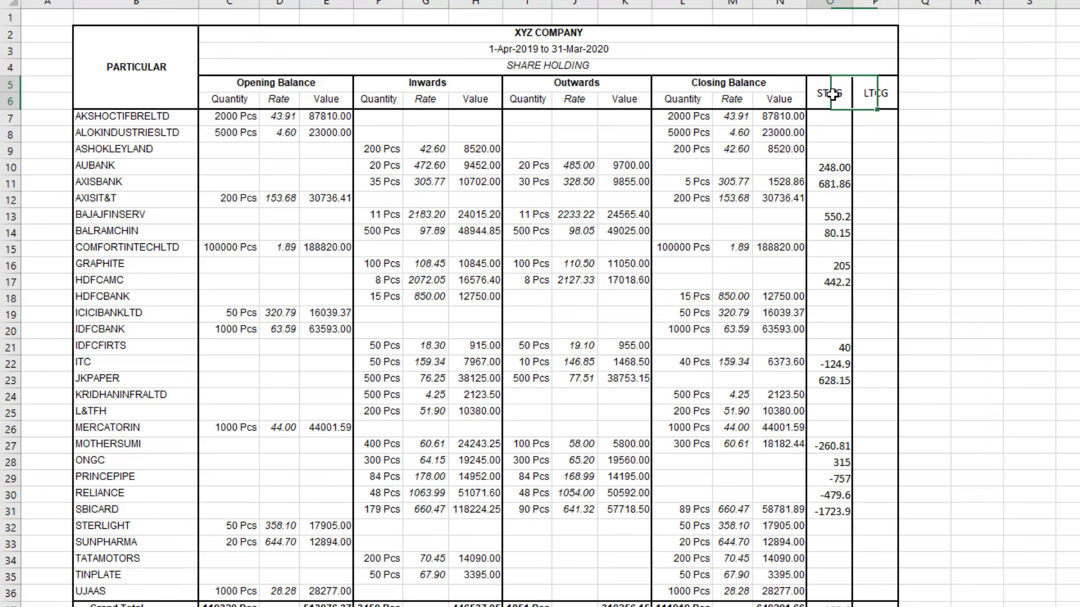
left_click_drag(832, 93, 878, 102)
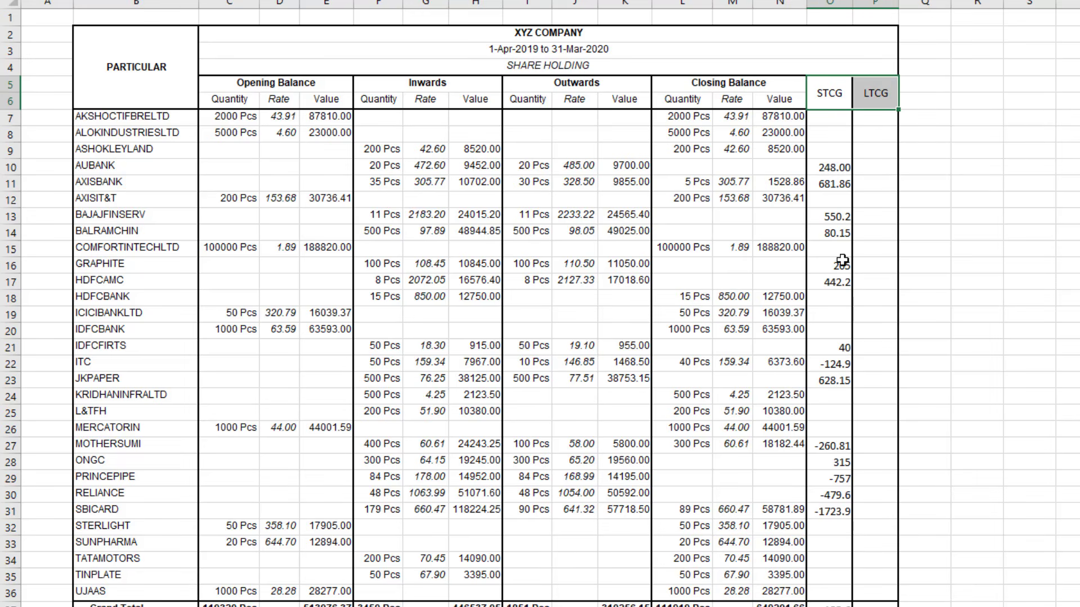
left_click(831, 149)
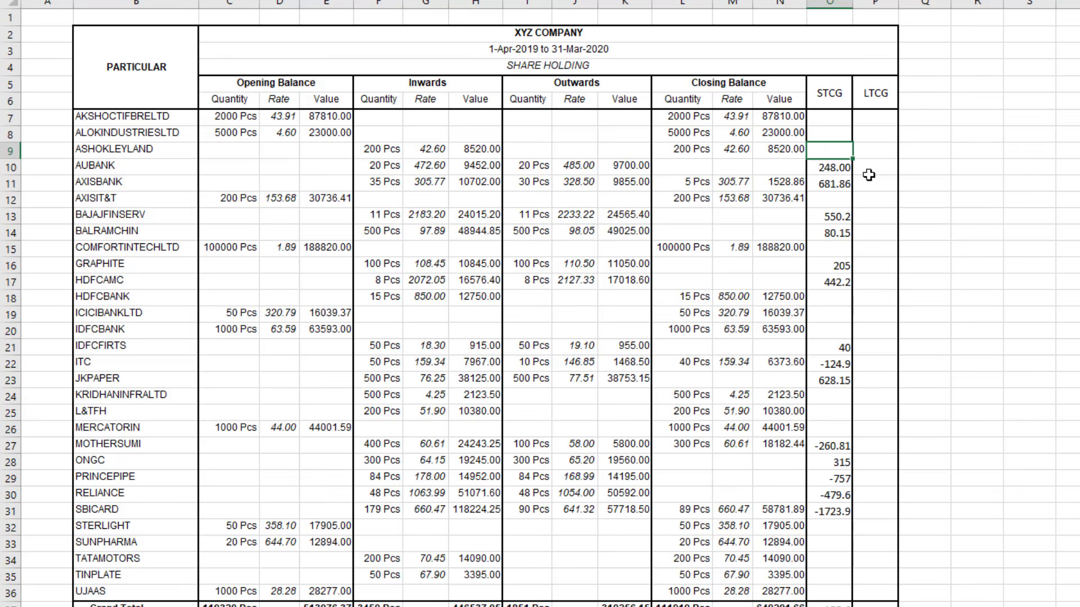
left_click(872, 152)
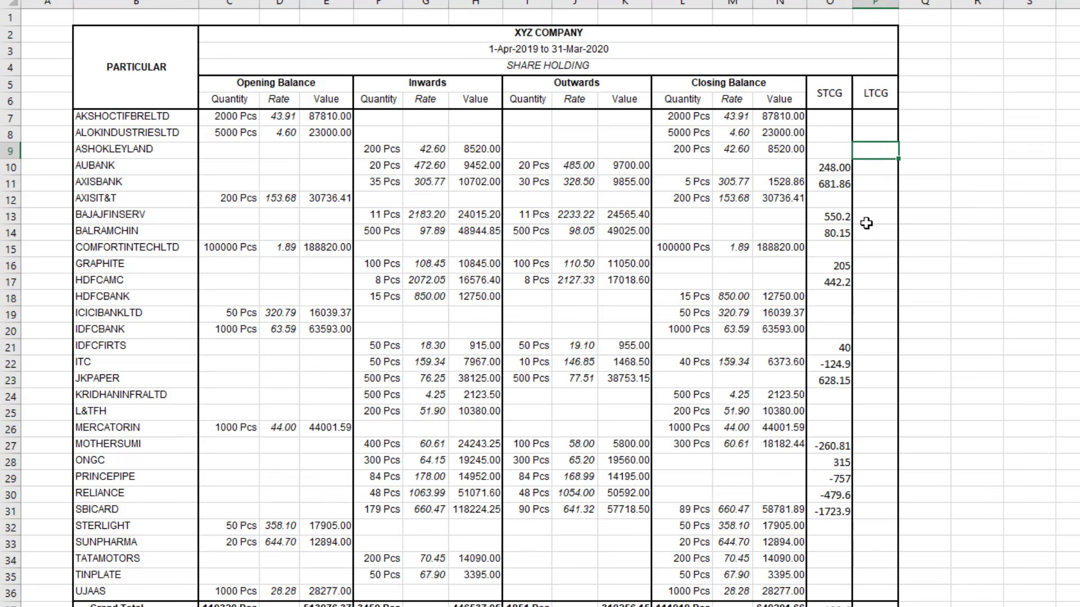